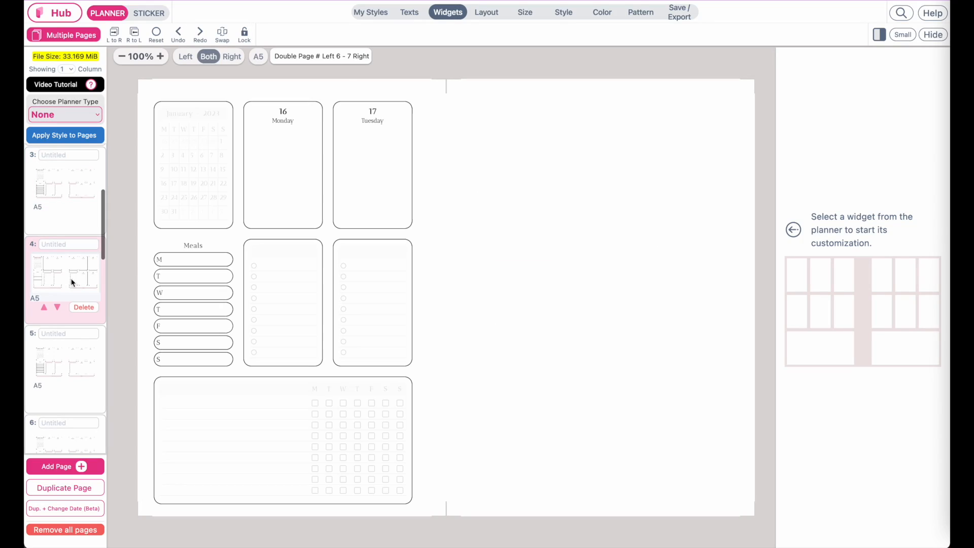
Look through the finished planner's dated weekly spreads, including the last spread and the first January 2023 week
left_click(73, 362)
scroll(73, 362, "down", 5)
scroll(69, 243, "down", 5)
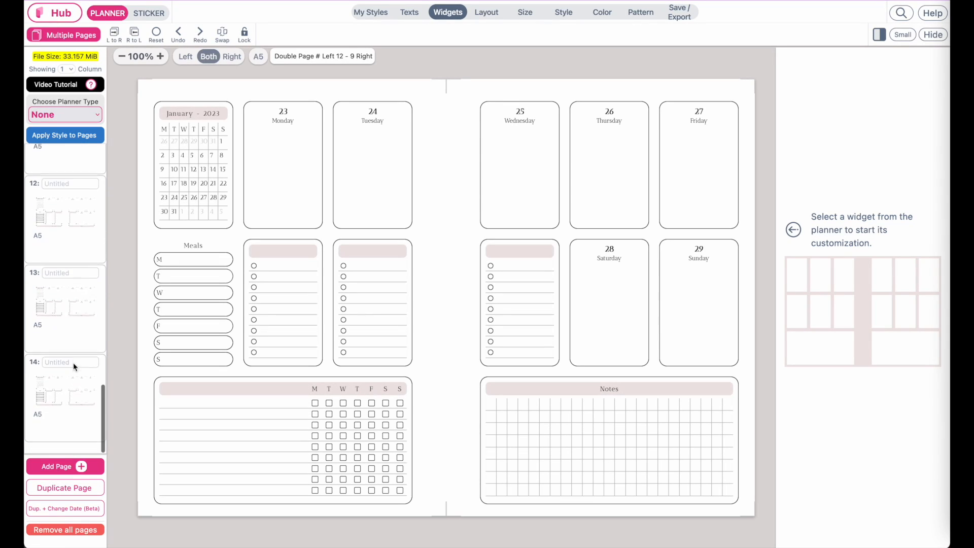
scroll(69, 242, "down", 3)
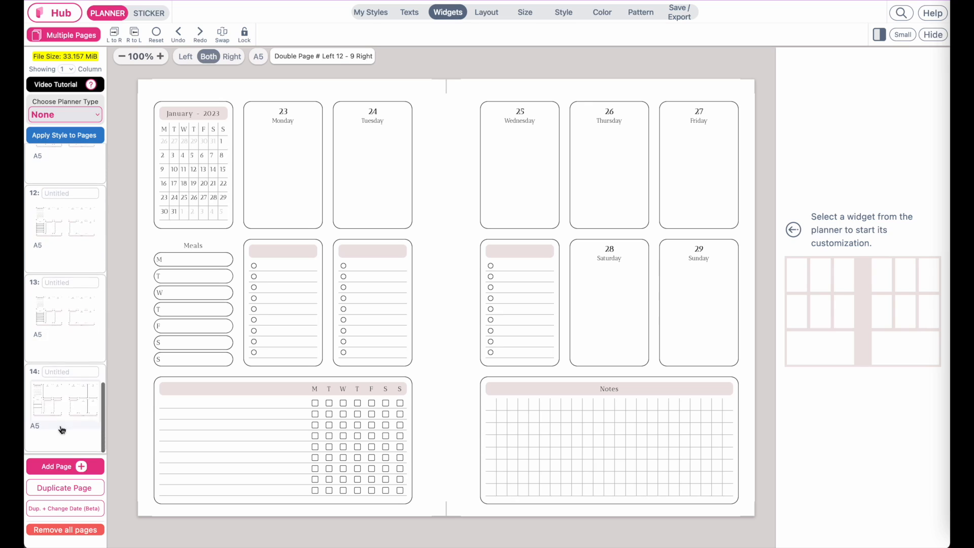
left_click(61, 421)
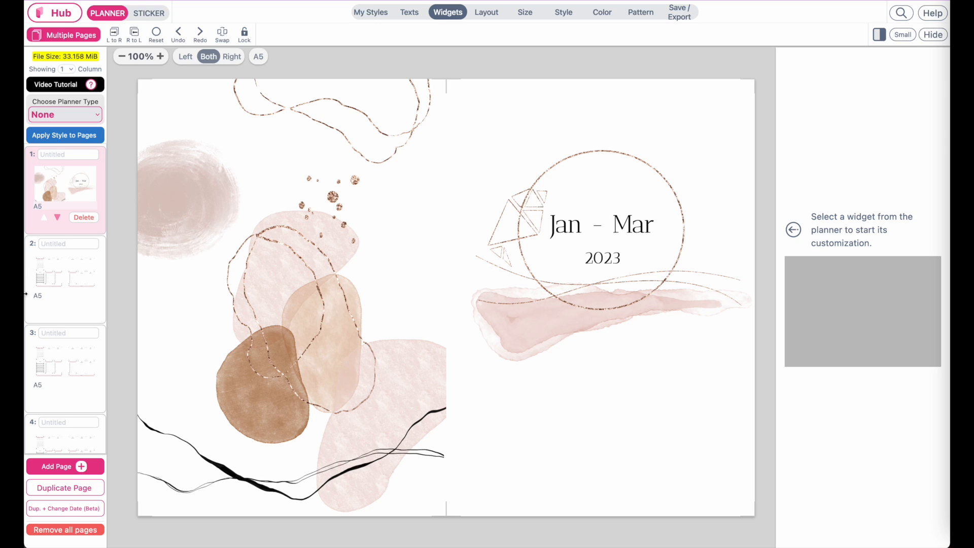
left_click(53, 270)
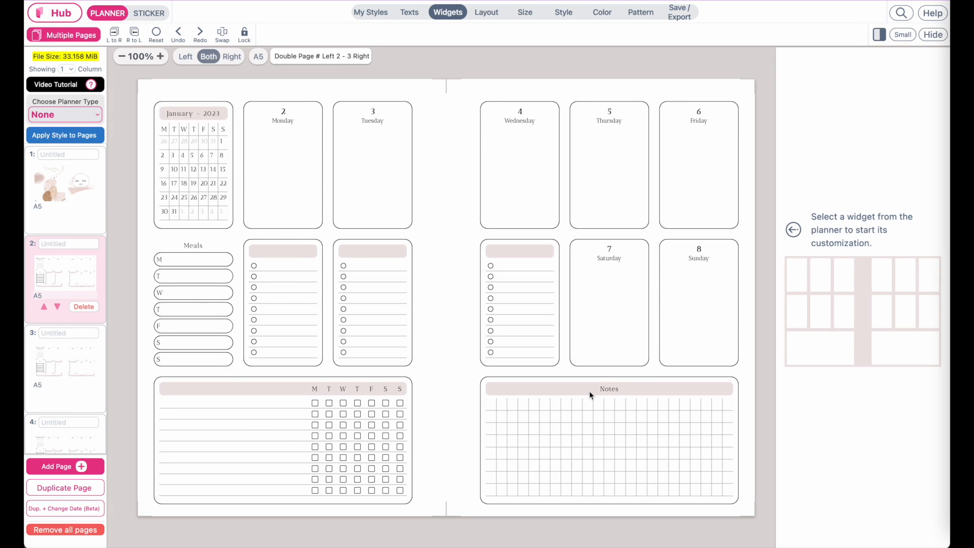
Go to the hub and open the collection of 150+ starter templates
left_click(58, 10)
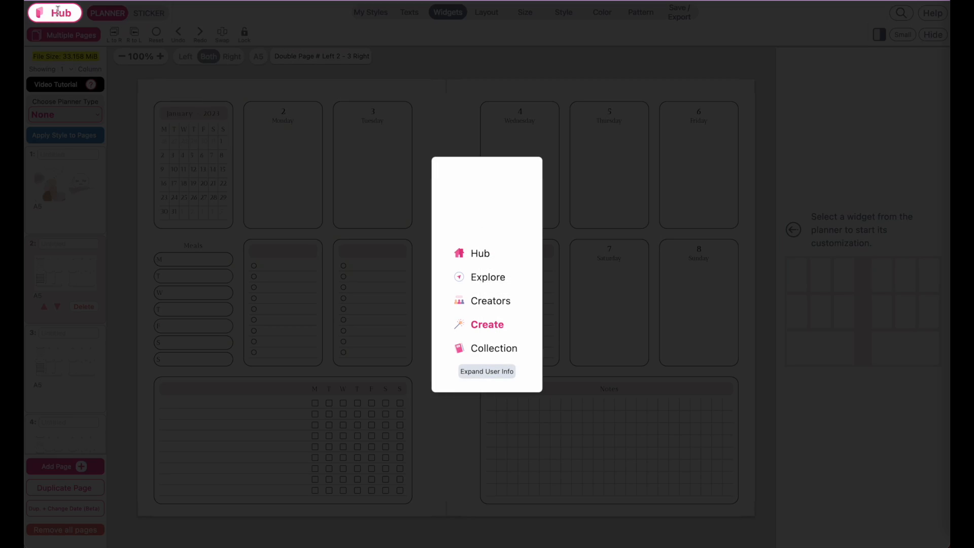
left_click(485, 253)
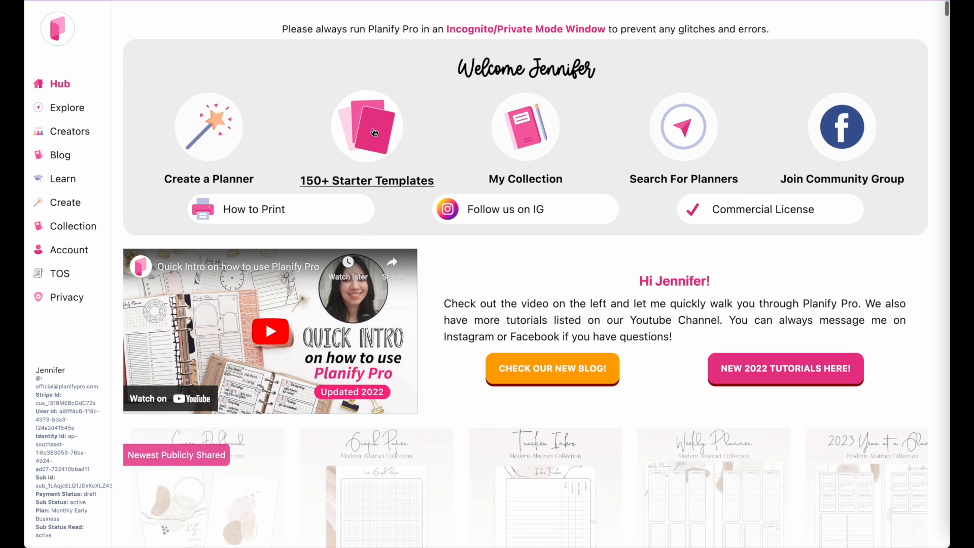
left_click(315, 168)
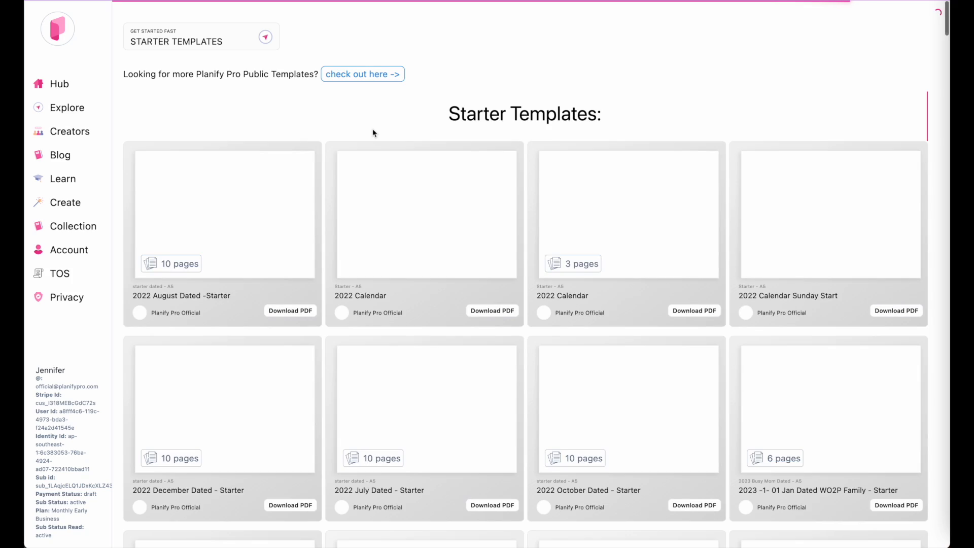
Find the two-page Weekly Planner starter template with meals, checklists, tracker and grid notes, and apply its 'Weekly' design
scroll(509, 429, "down", 10)
scroll(509, 430, "down", 10)
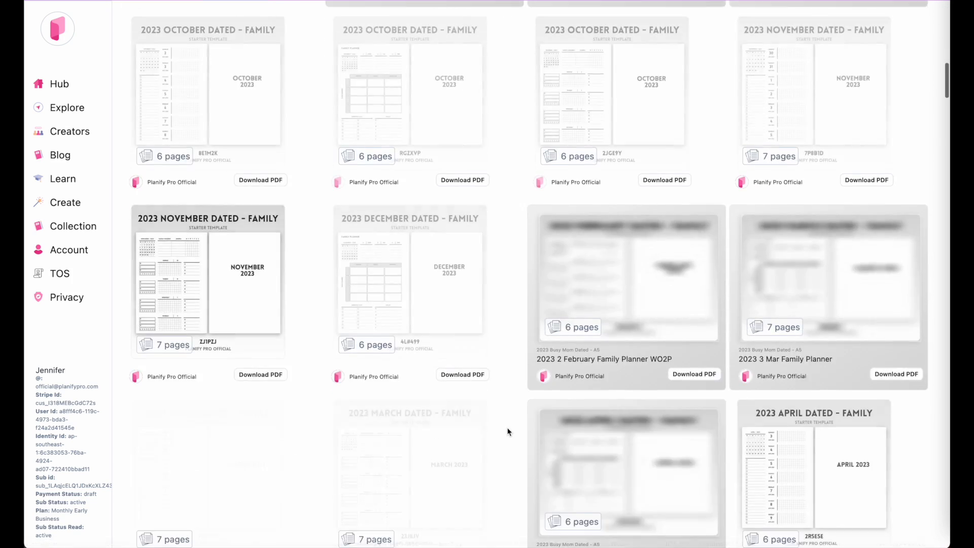
scroll(509, 432, "down", 15)
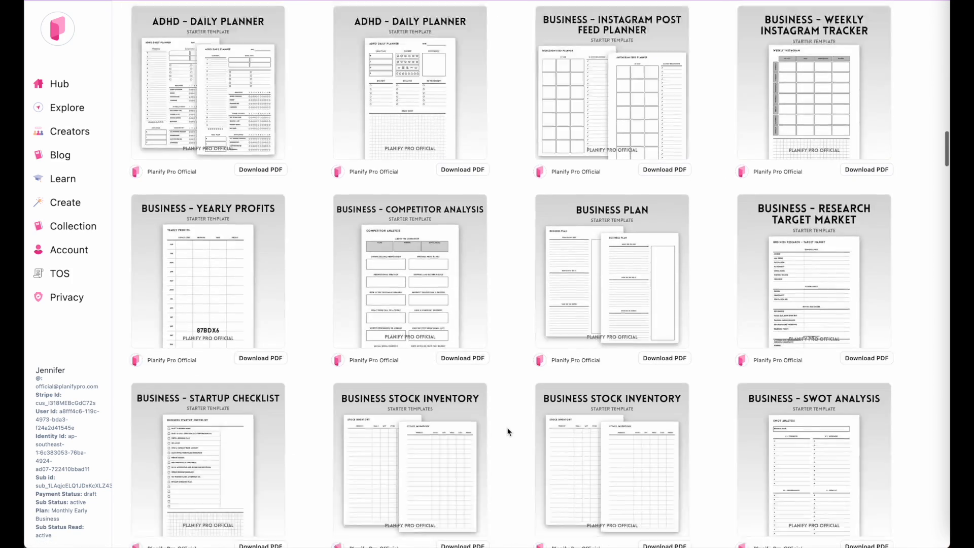
scroll(508, 432, "down", 15)
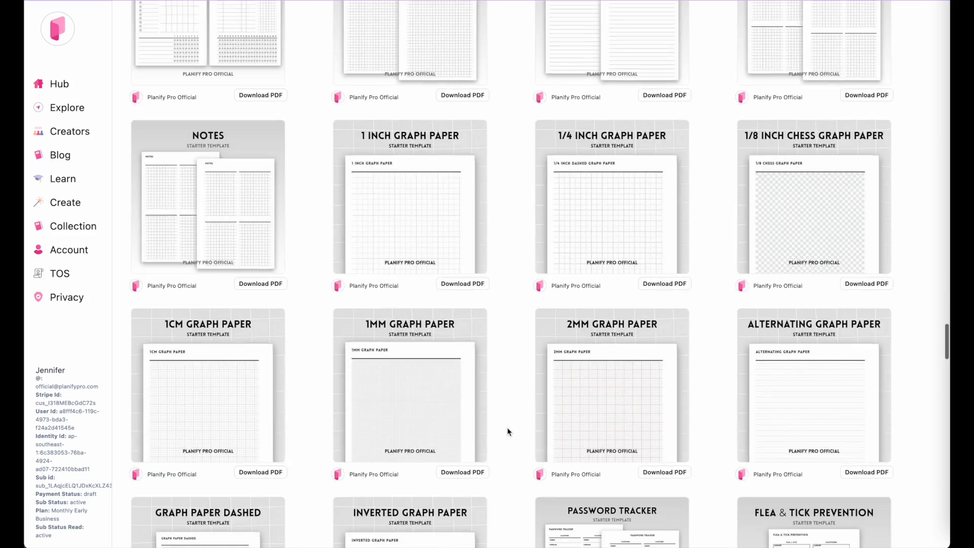
scroll(508, 432, "down", 15)
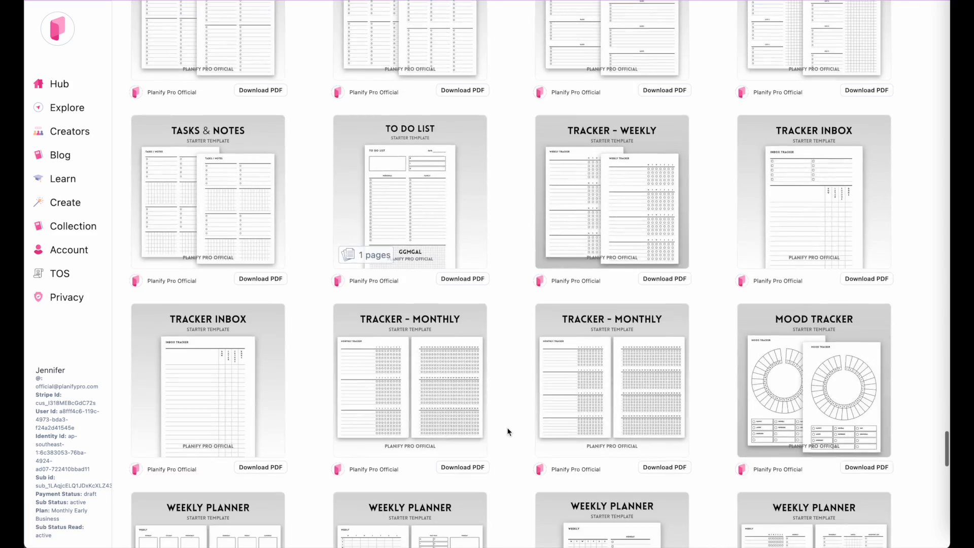
scroll(508, 432, "down", 5)
scroll(509, 431, "up", 10)
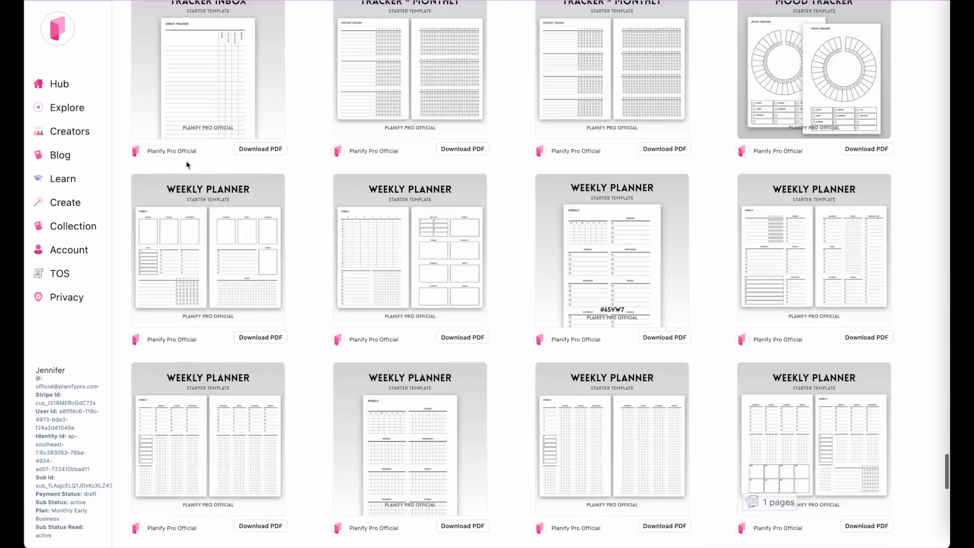
scroll(138, 264, "up", 10)
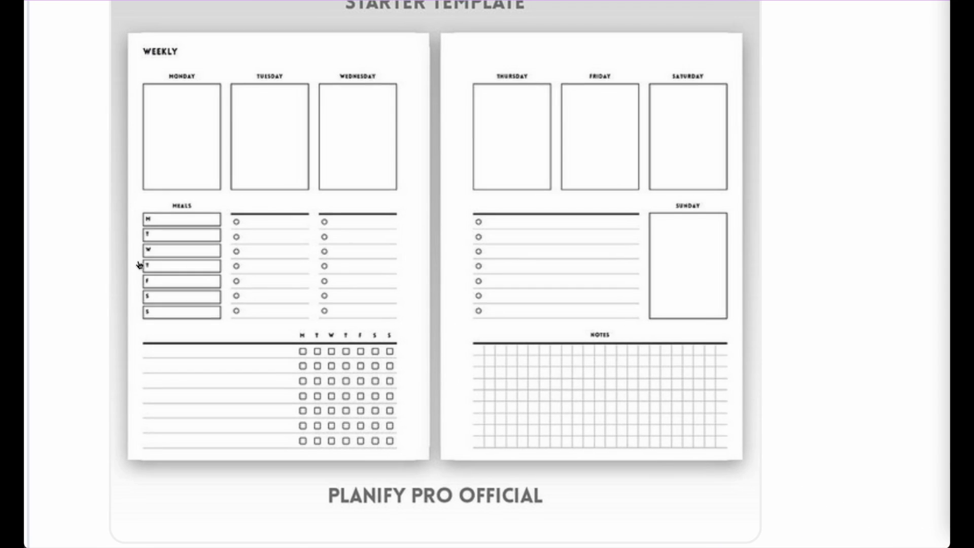
scroll(138, 264, "down", 4)
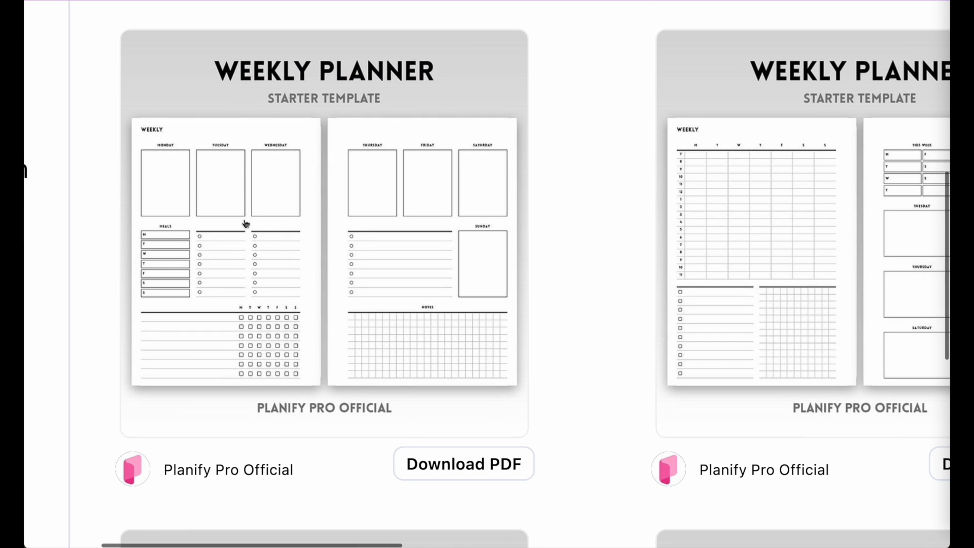
scroll(246, 223, "down", 6)
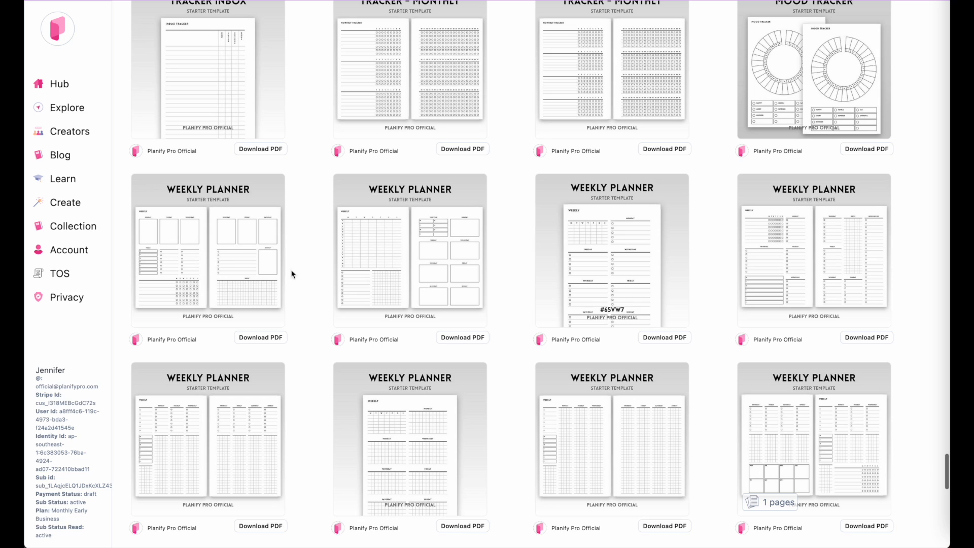
left_click(192, 260)
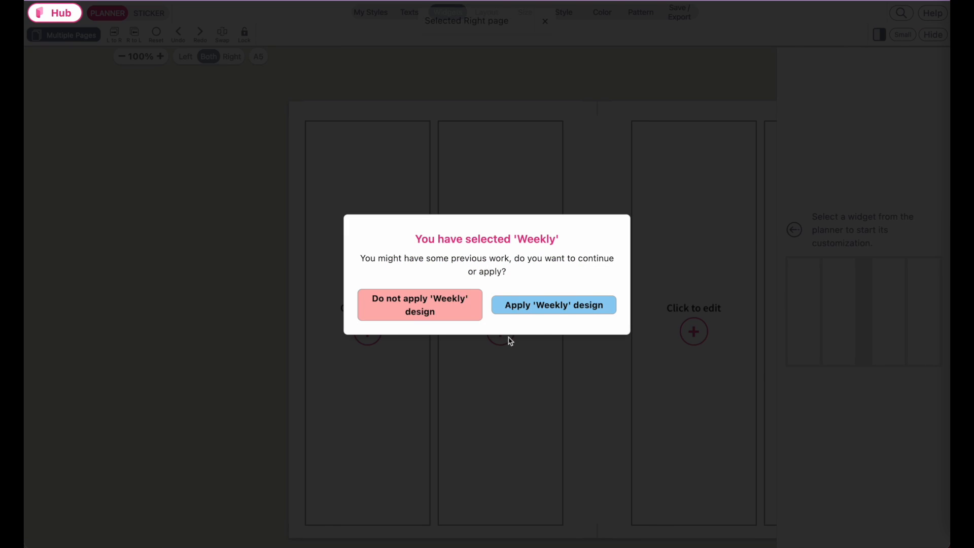
left_click(561, 306)
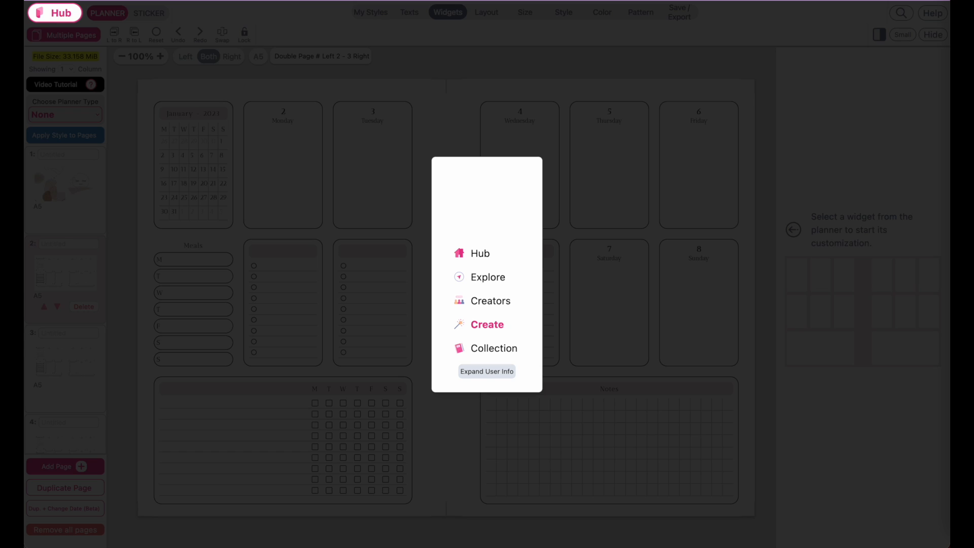
left_click(280, 243)
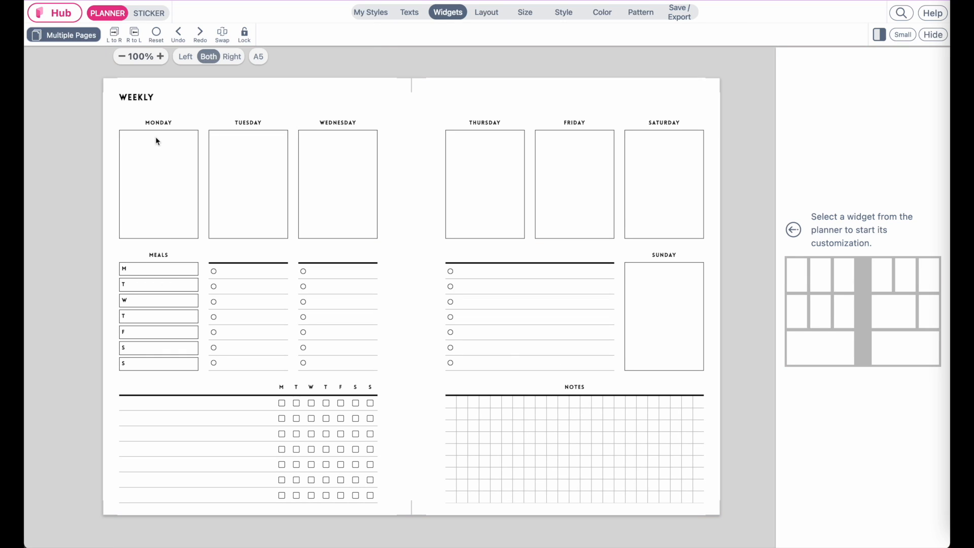
Replace the Monday box with the monthly Calendar widget and show its header
left_click(156, 154)
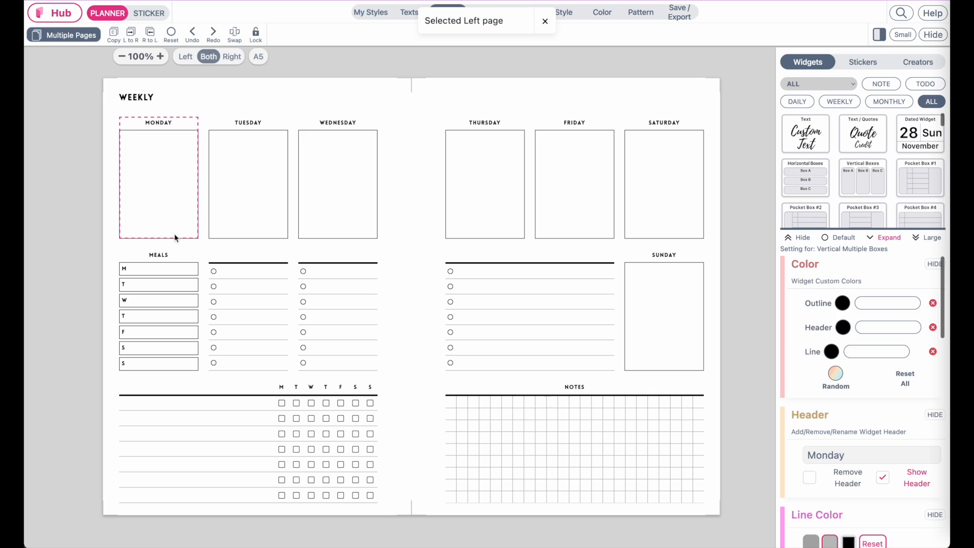
left_click(889, 102)
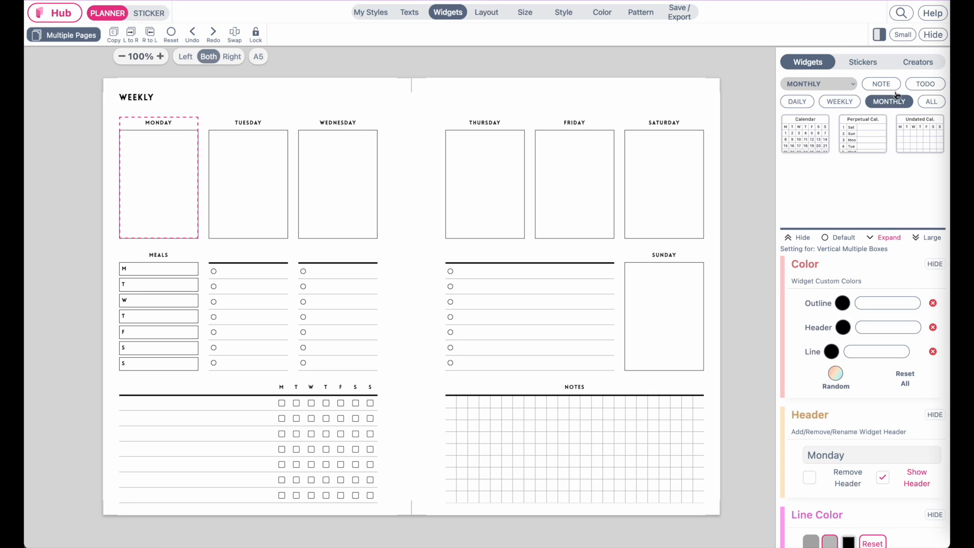
left_click(909, 36)
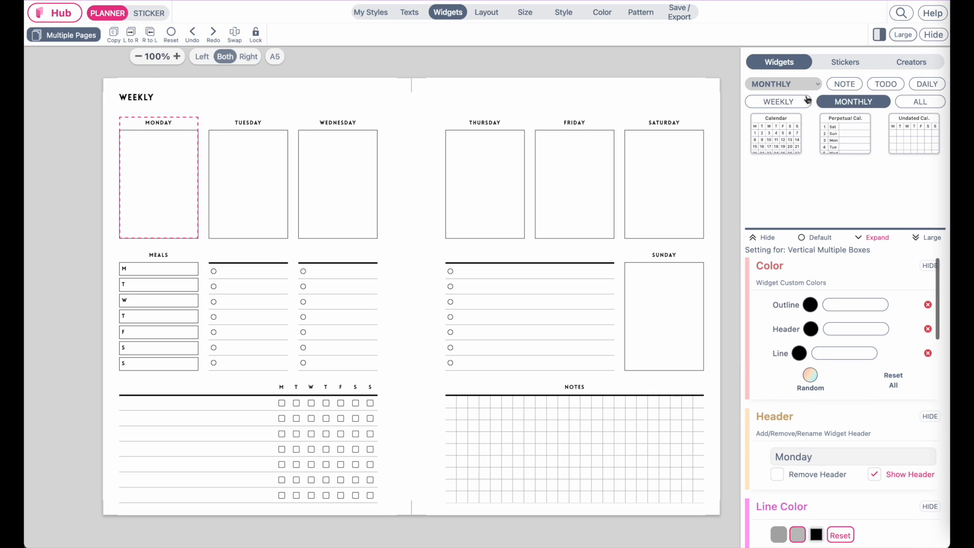
left_click(787, 129)
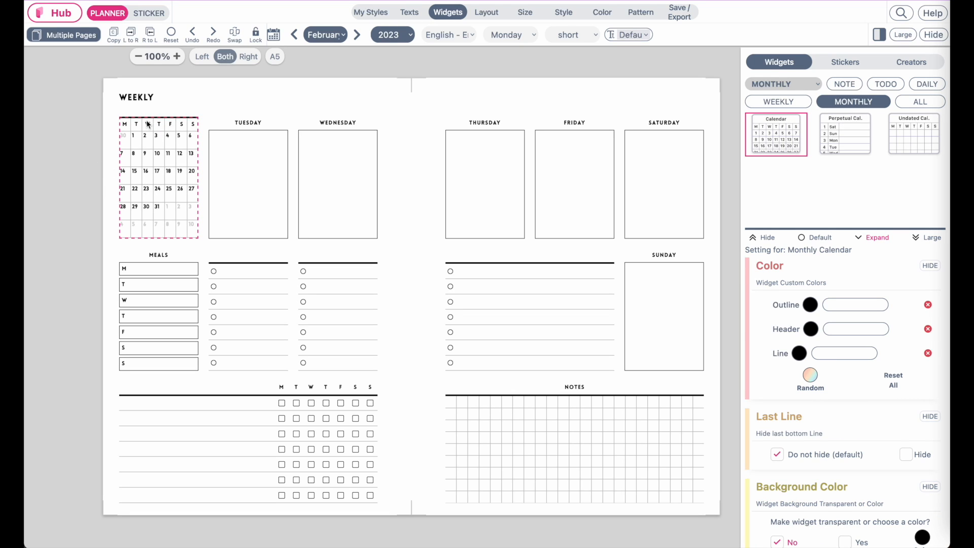
scroll(817, 411, "down", 4)
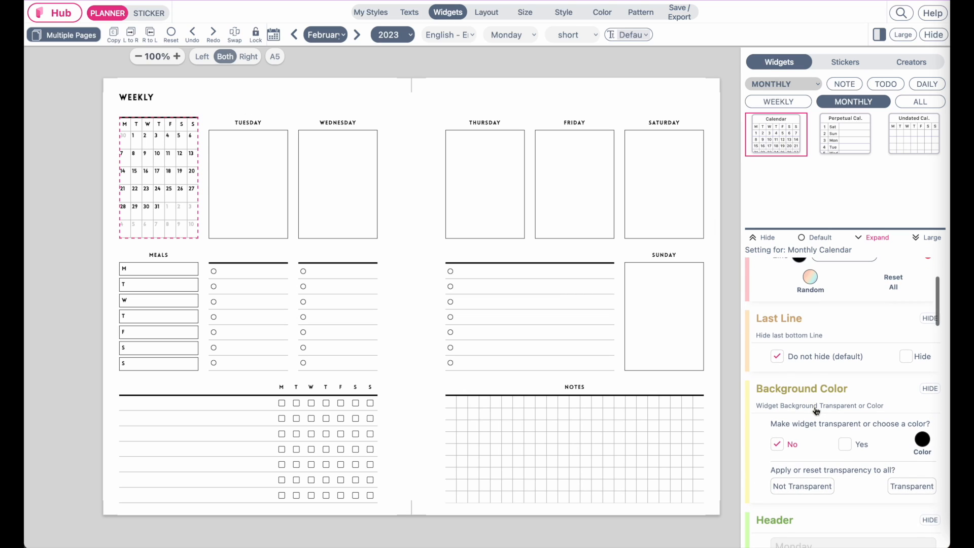
scroll(816, 411, "down", 1)
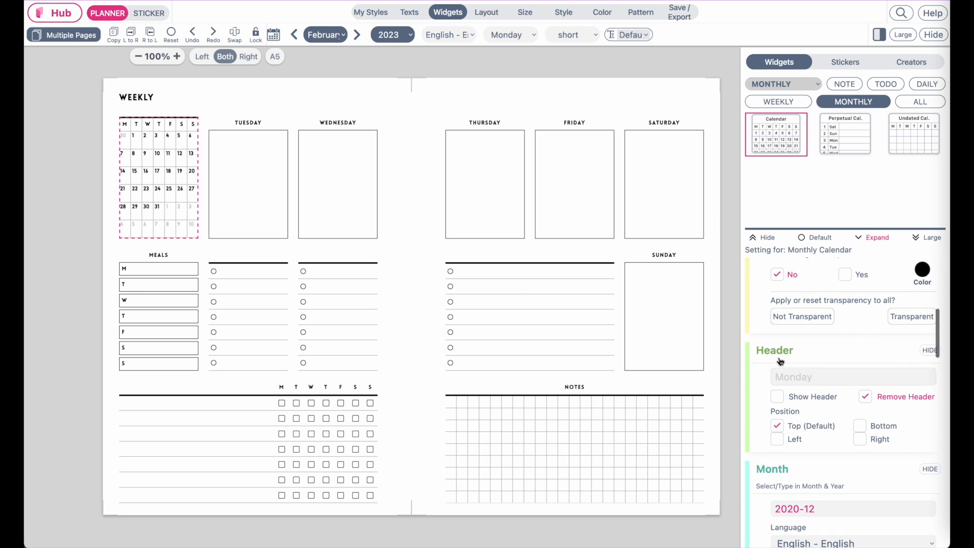
left_click(777, 400)
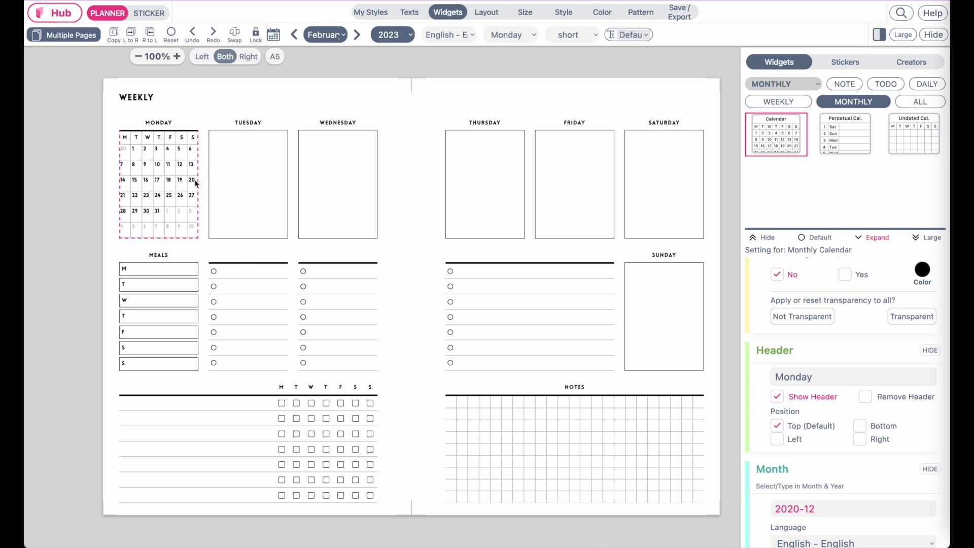
Set the calendar widget's month to January 2023
left_click(356, 36)
left_click(357, 35)
left_click(356, 36)
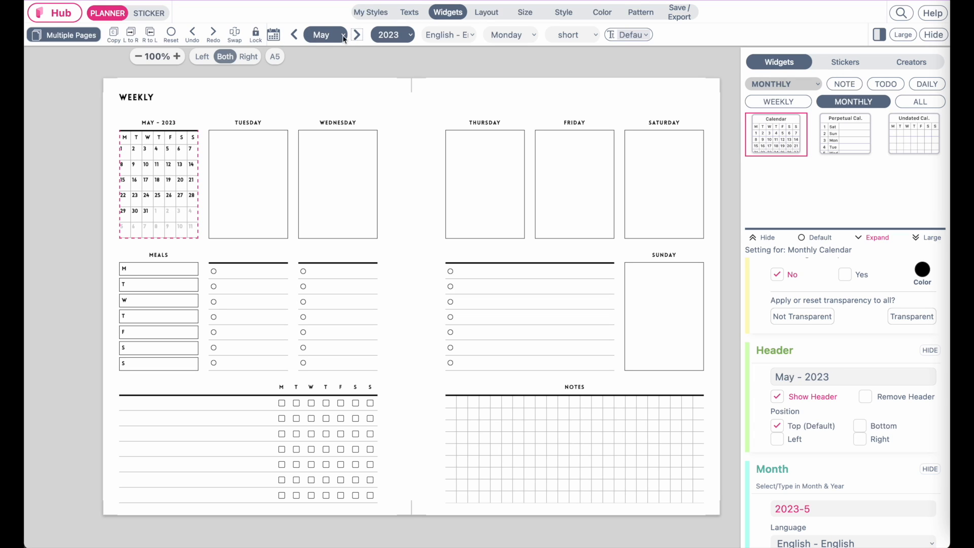
left_click(297, 35)
left_click(297, 35)
left_click(297, 34)
left_click(296, 34)
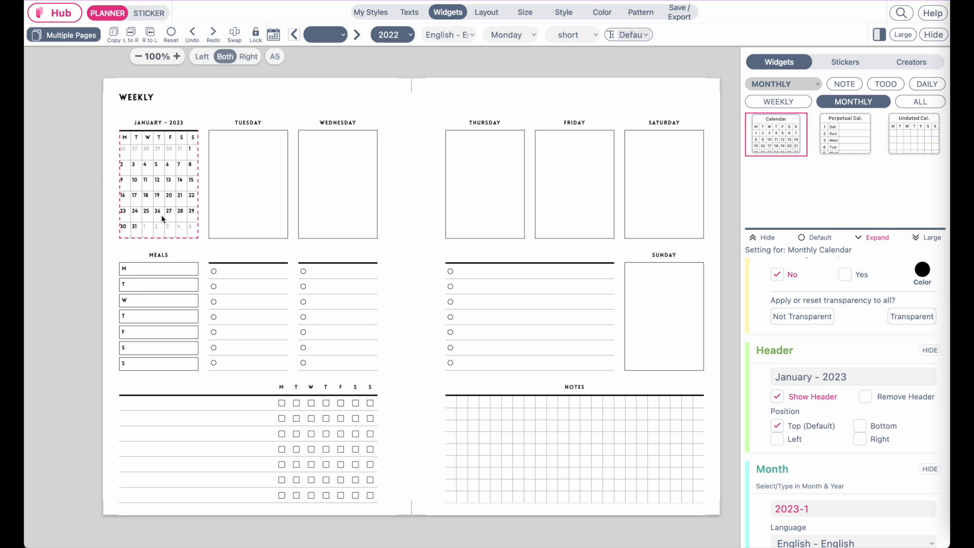
Set the calendar's numerical dates' position to Centered (Cannot Write) and deselect the widget
scroll(135, 180, "up", 5)
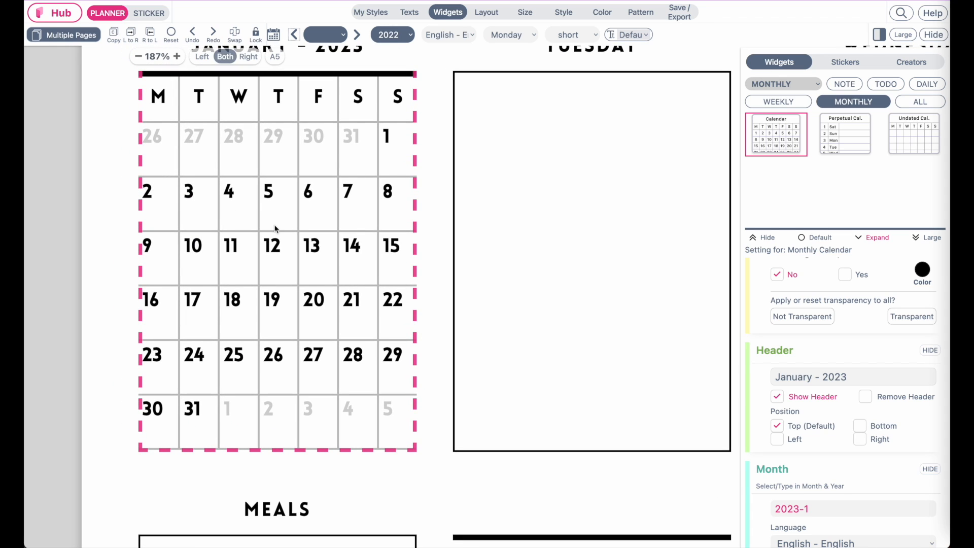
scroll(200, 194, "down", 5)
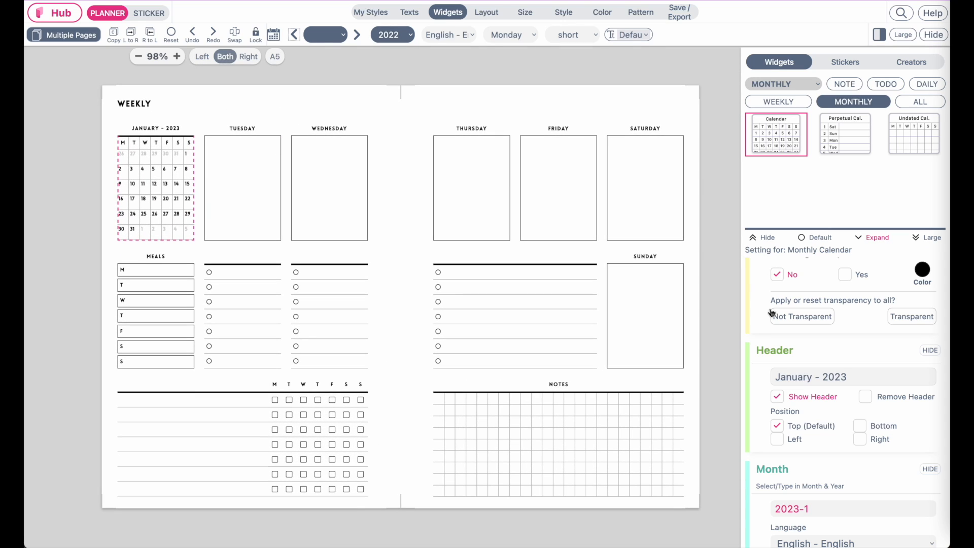
scroll(772, 312, "down", 5)
scroll(772, 317, "down", 3)
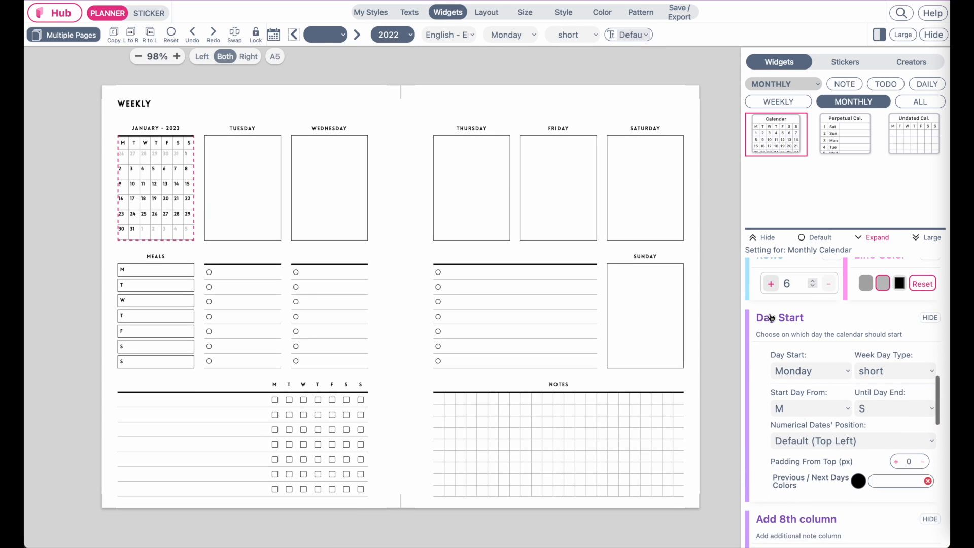
scroll(767, 315, "down", 3)
scroll(763, 304, "up", 2)
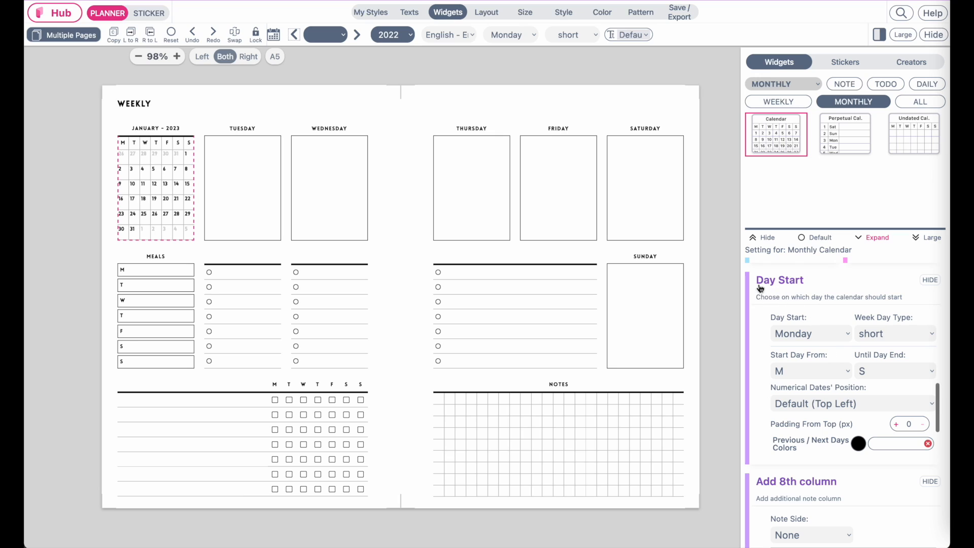
left_click(786, 407)
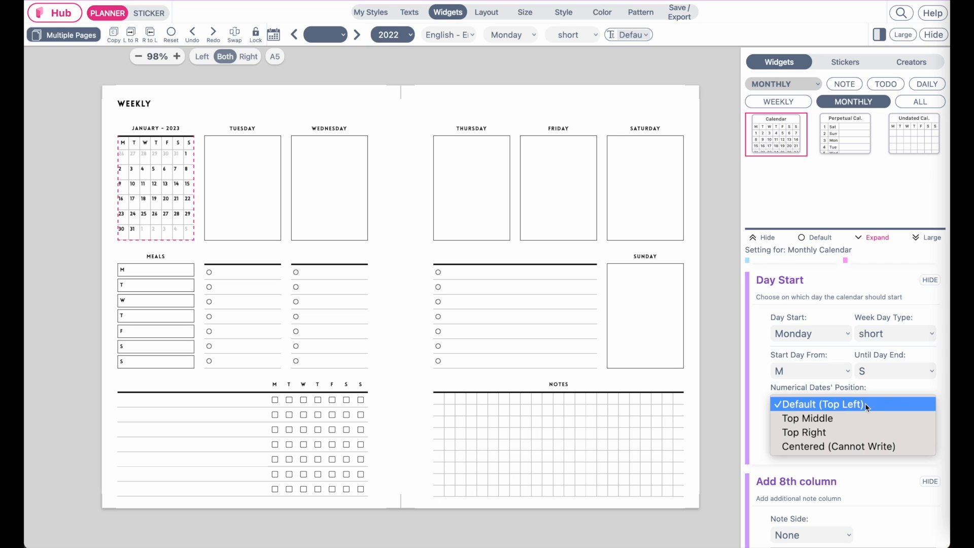
left_click(829, 450)
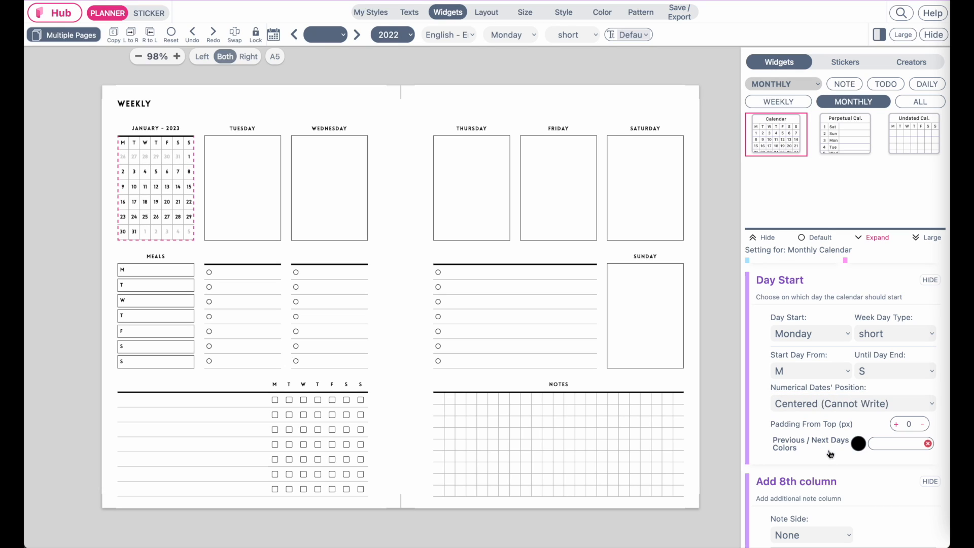
left_click(661, 536)
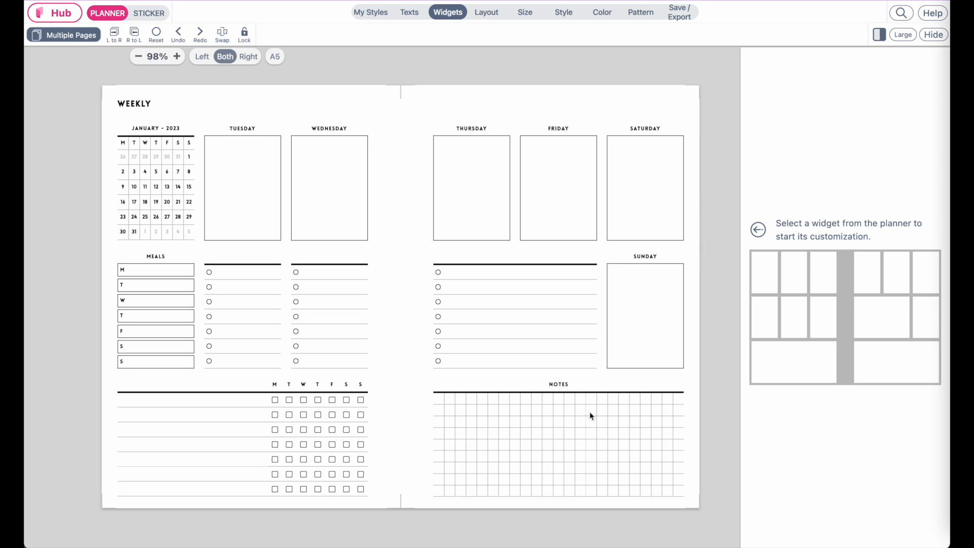
Adjust the right page's layout by splitting the wide middle-row section D into two separate one-column sections
left_click(489, 18)
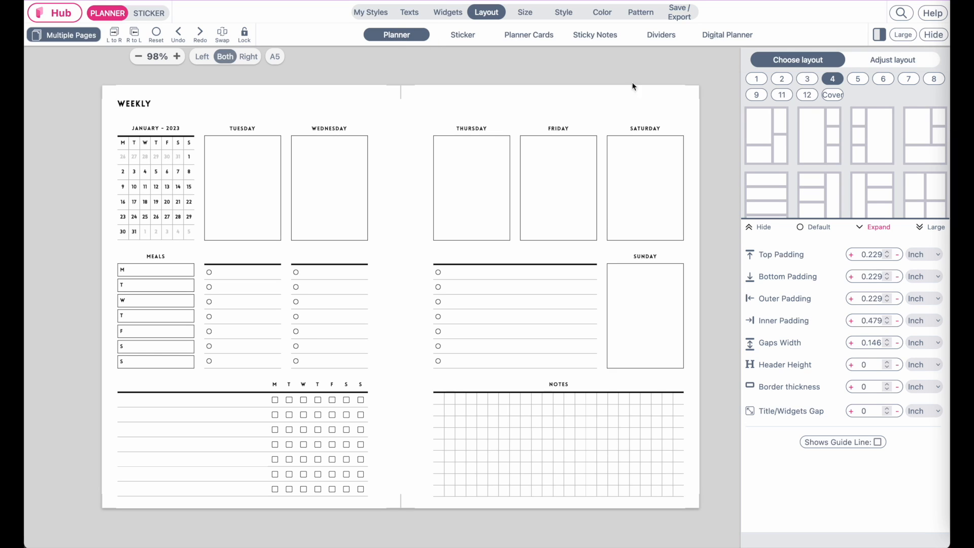
left_click(894, 61)
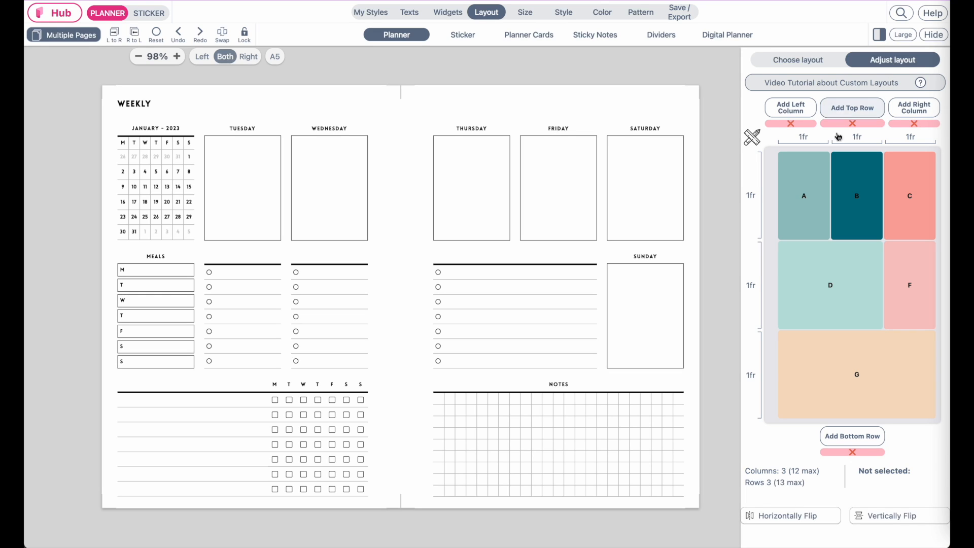
left_click(873, 282)
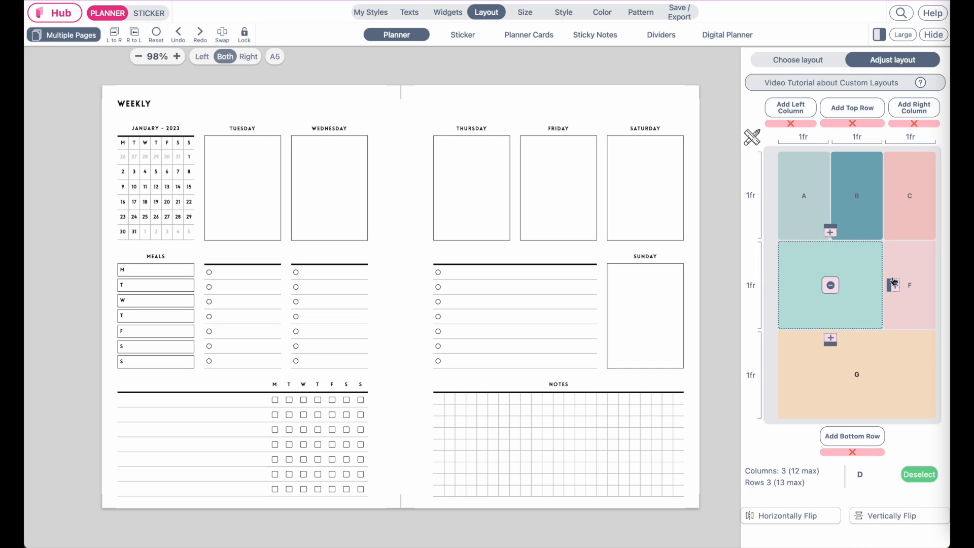
left_click(830, 286)
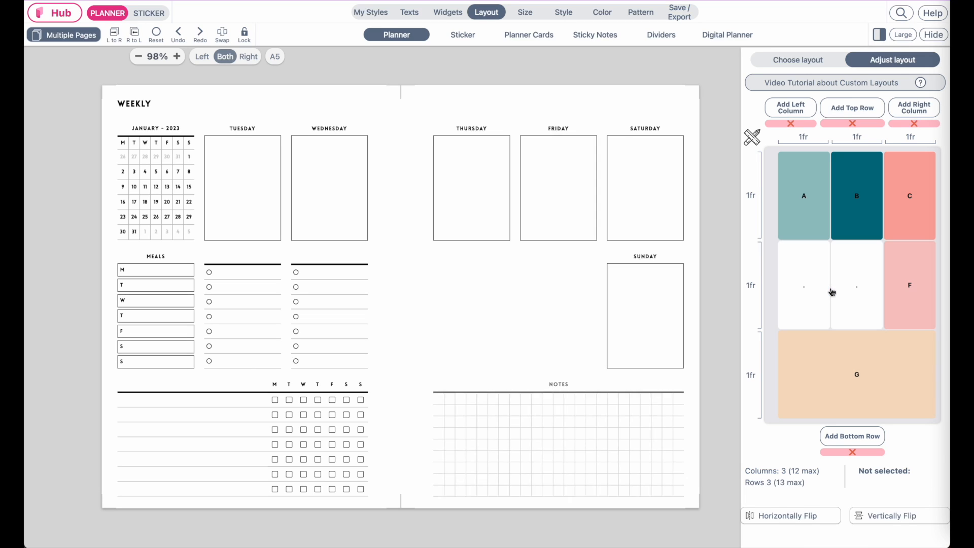
left_click(795, 302)
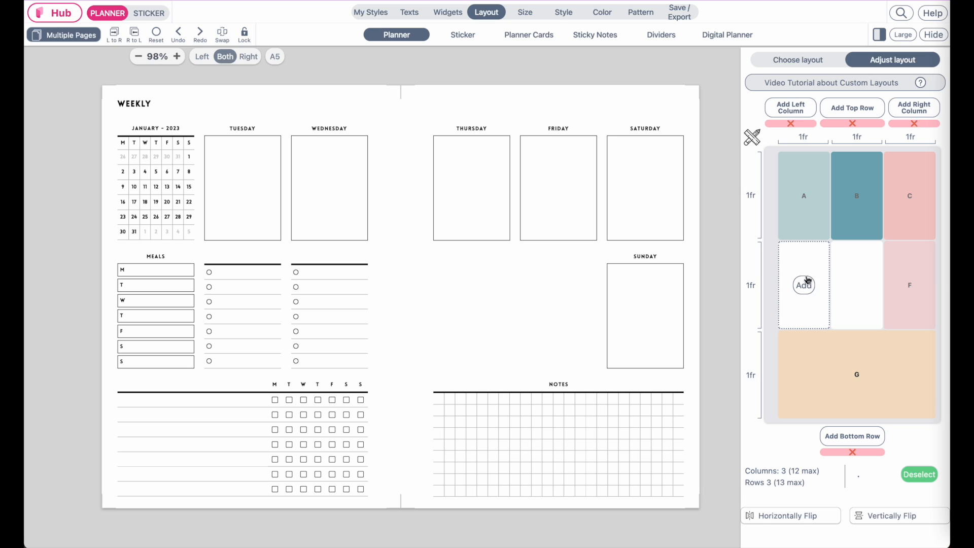
left_click(805, 286)
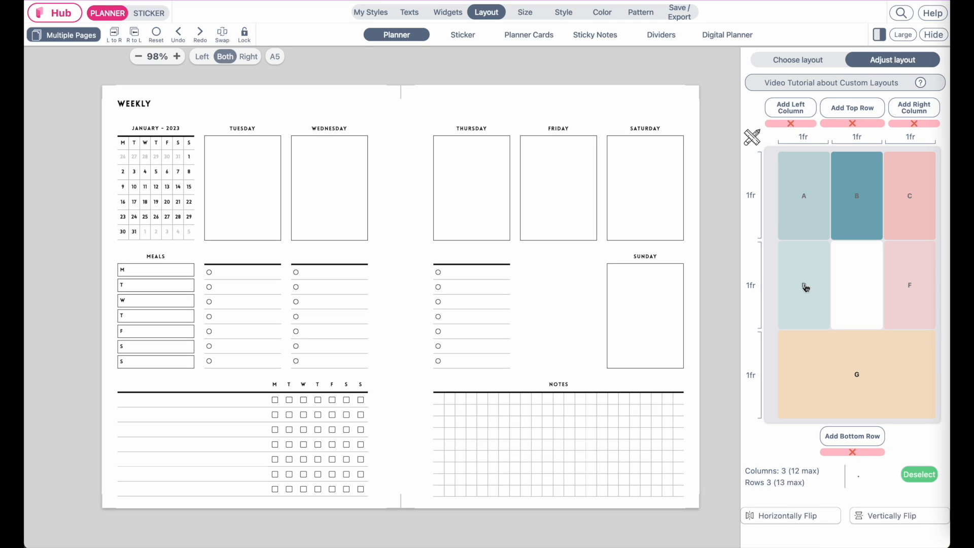
left_click(863, 318)
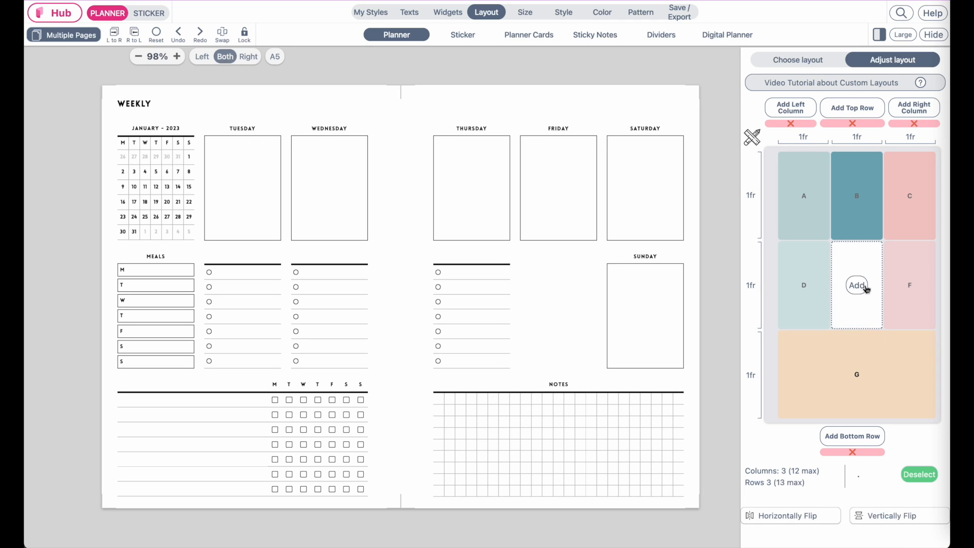
left_click(863, 288)
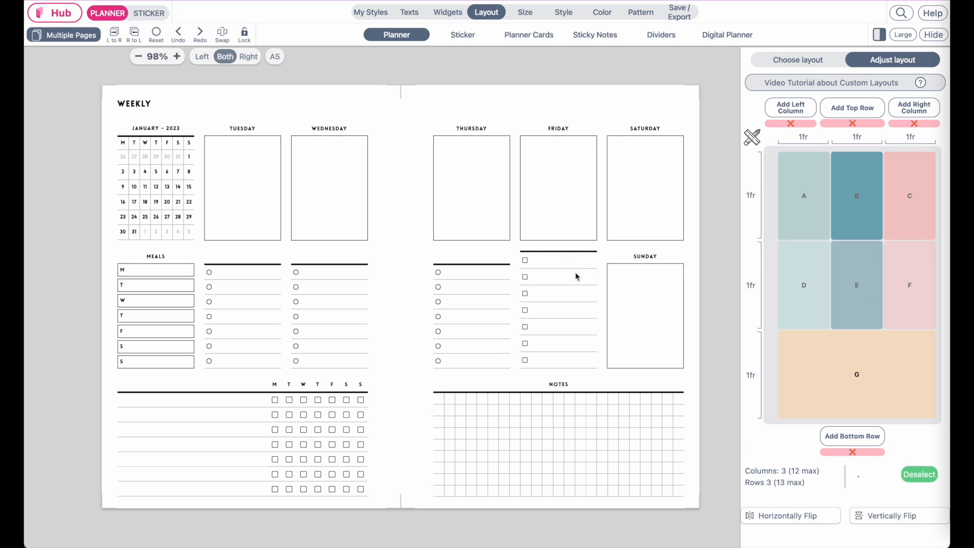
Copy the Friday box and paste it over the new to-do list widget directly below it, then deselect the widget
left_click(558, 272)
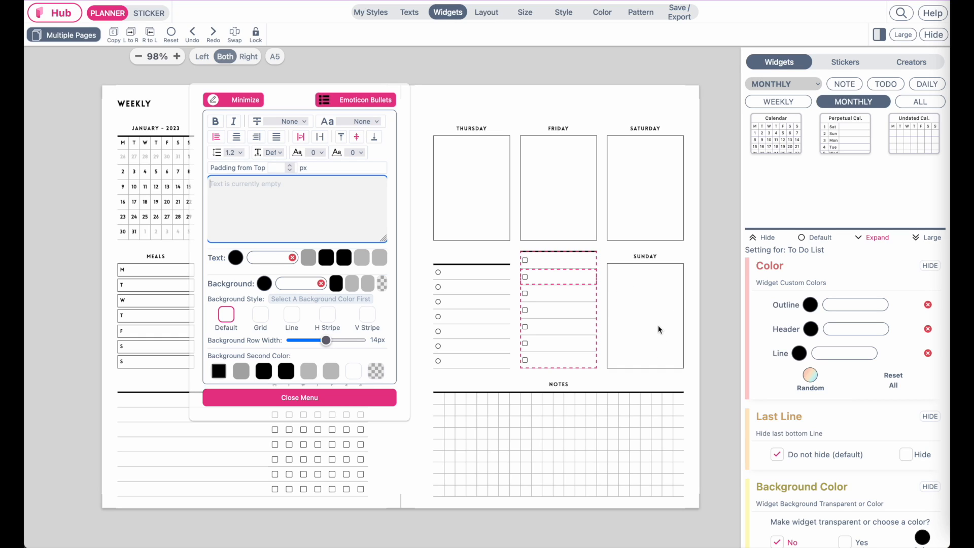
left_click(240, 102)
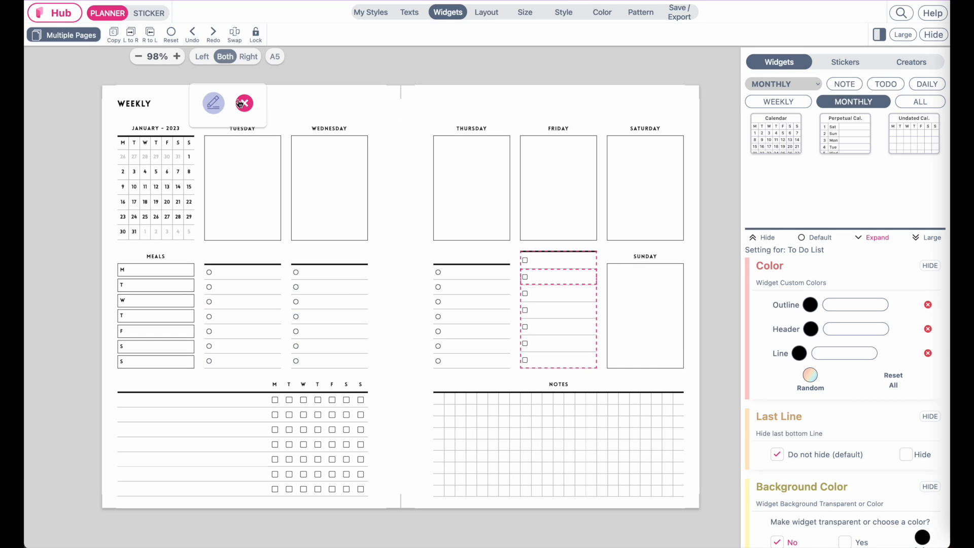
left_click(567, 169)
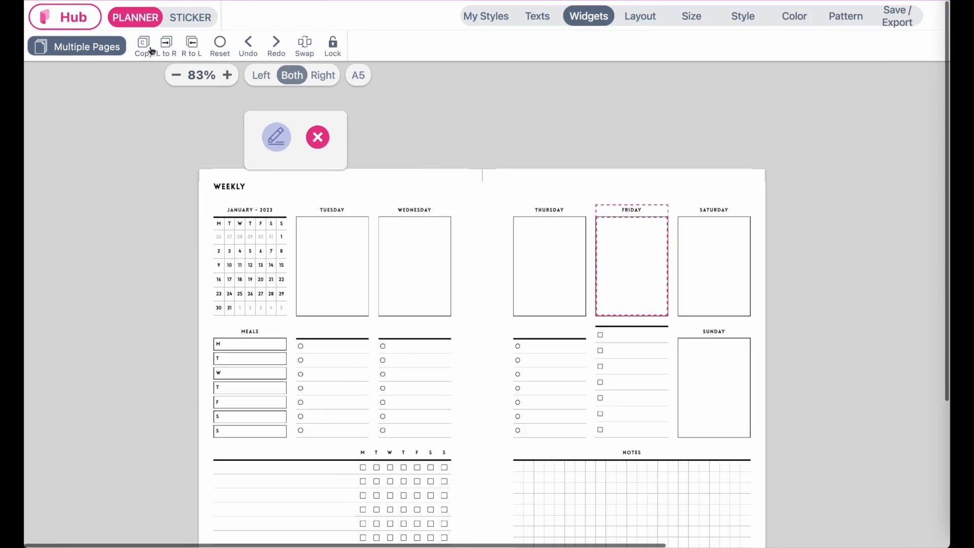
scroll(200, 292, "up", 5)
scroll(199, 292, "down", 5)
scroll(200, 292, "up", 3)
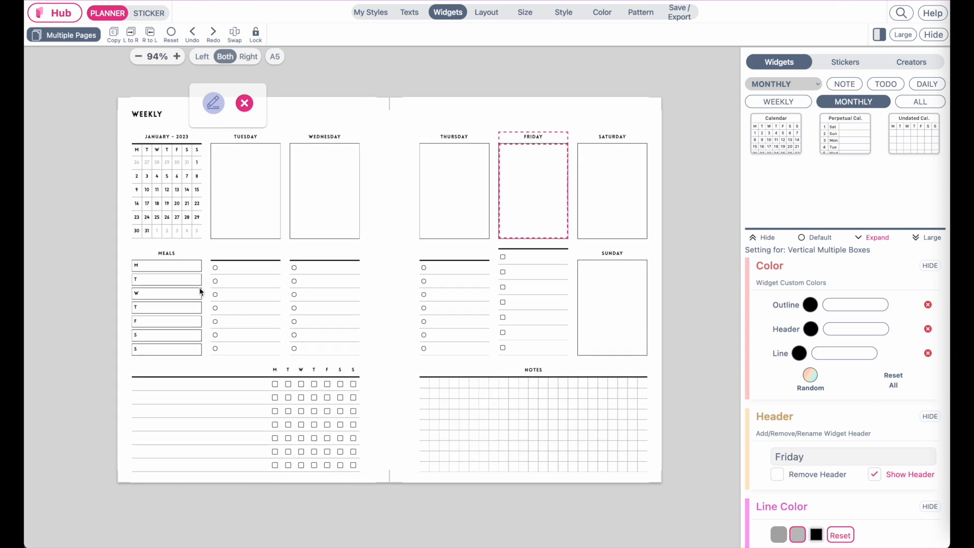
left_click(116, 41)
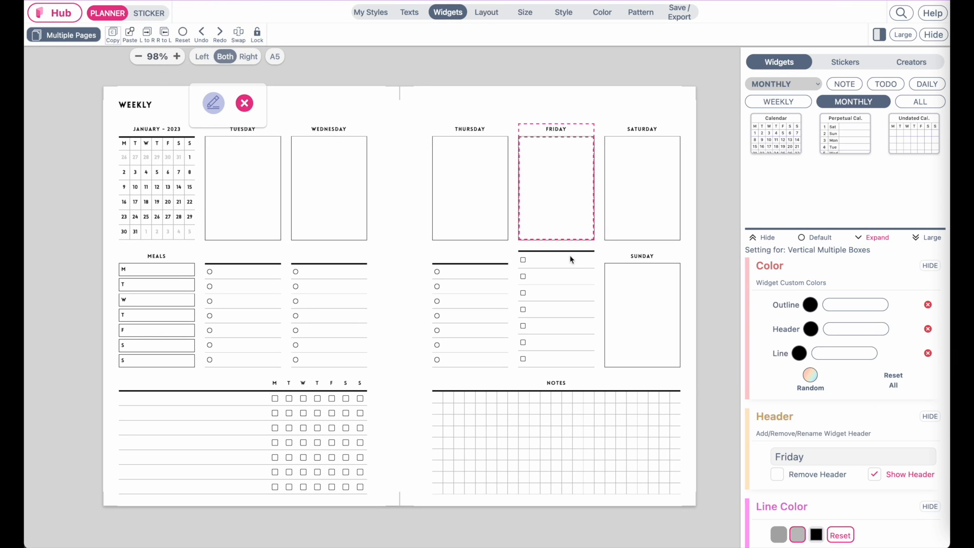
left_click(574, 268)
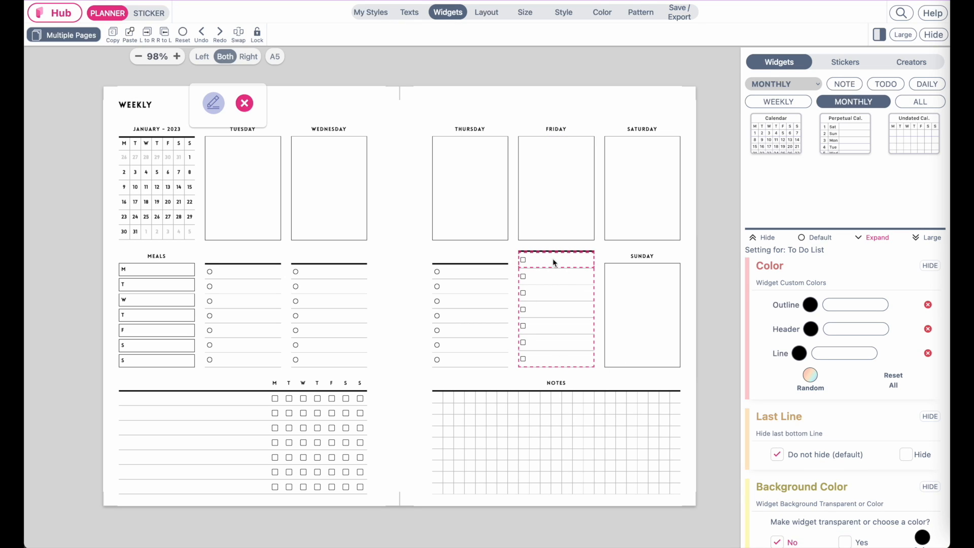
left_click(132, 38)
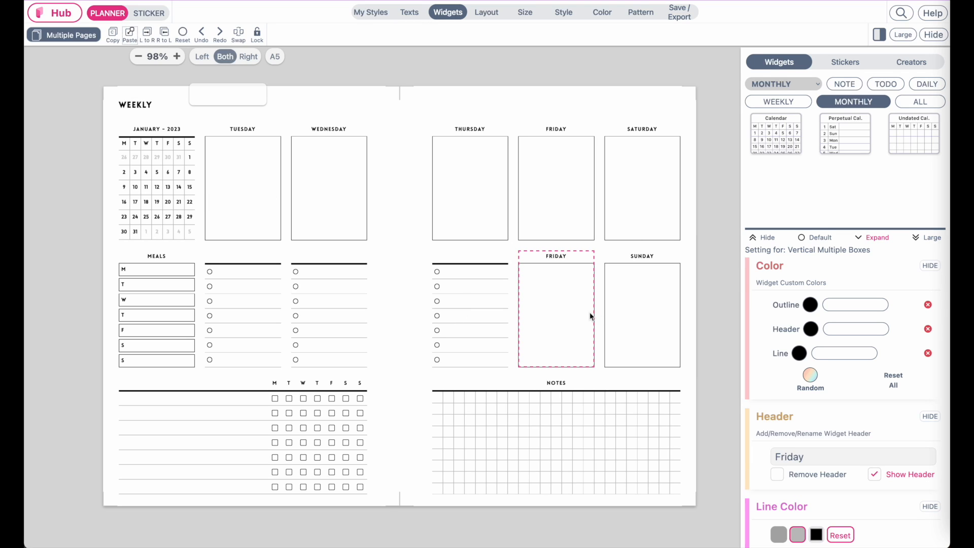
left_click(404, 264)
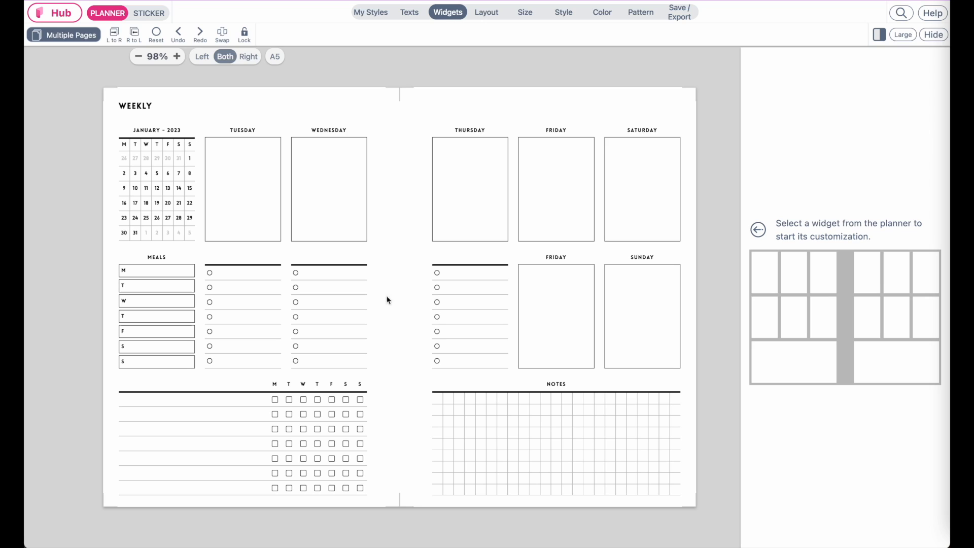
Add a Date Flag at the top of the Tuesday box and open the flag's settings
left_click(249, 163)
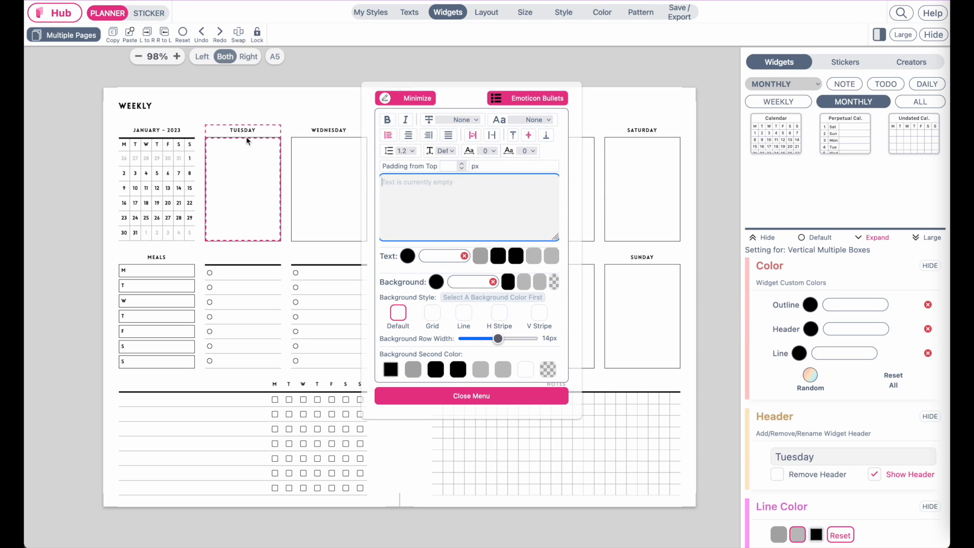
scroll(797, 383, "down", 3)
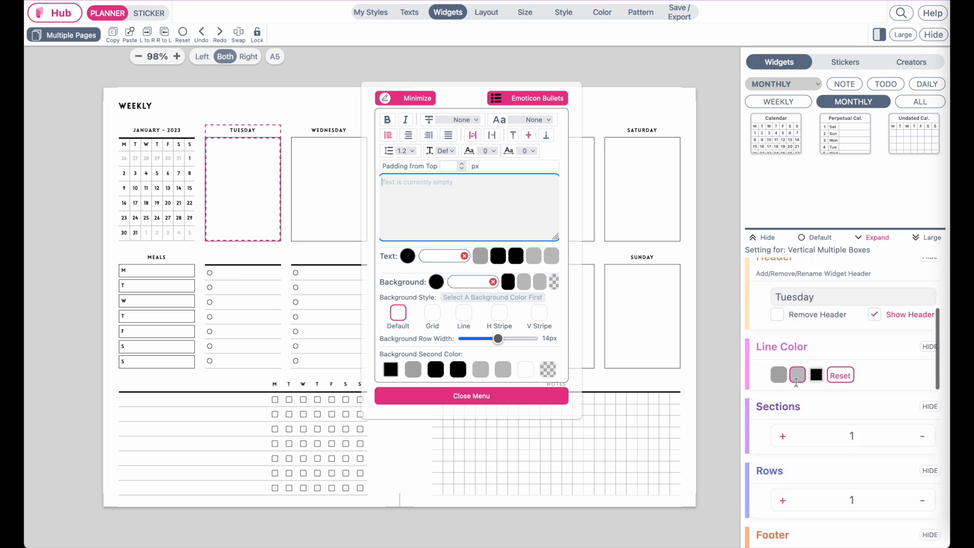
scroll(796, 383, "down", 8)
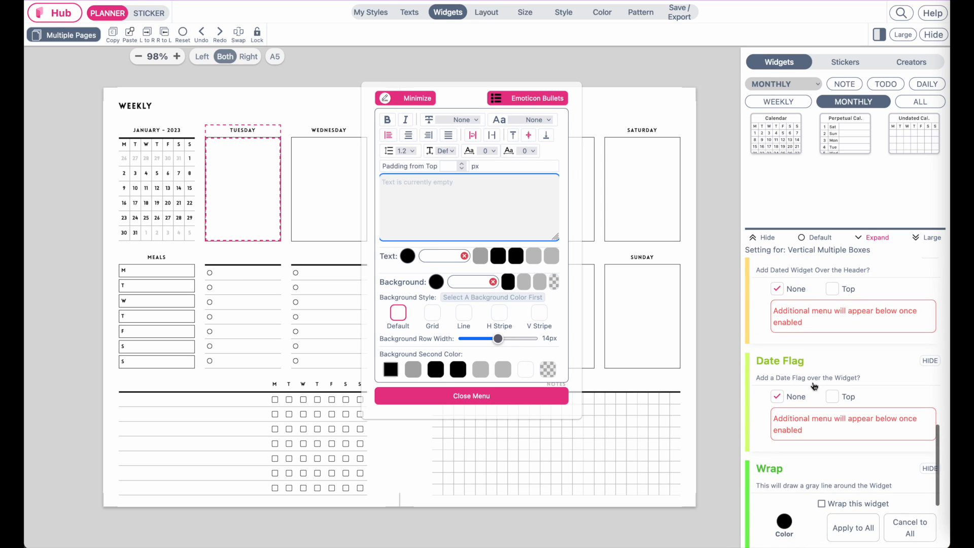
scroll(832, 398, "down", 2)
left_click(835, 332)
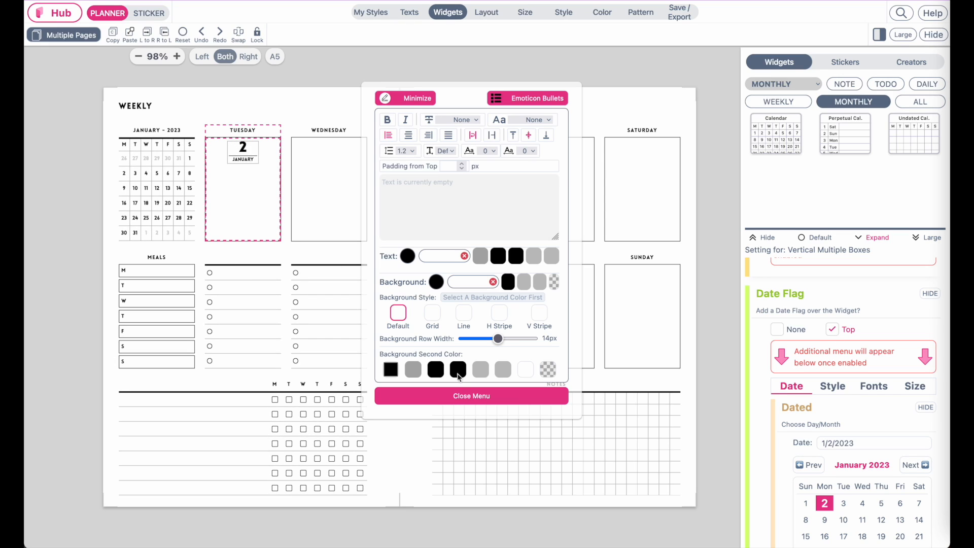
left_click(462, 400)
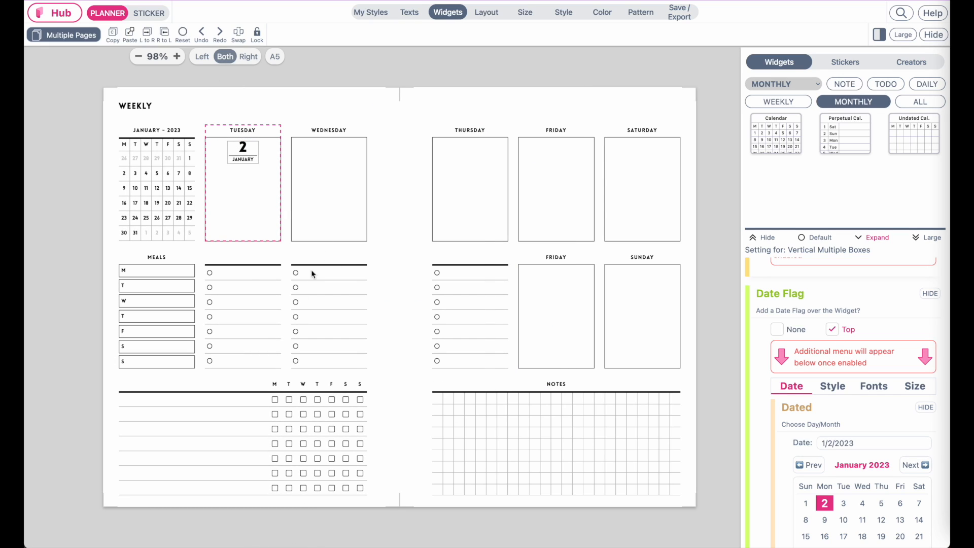
left_click(239, 154)
left_click_drag(365, 140, 338, 162)
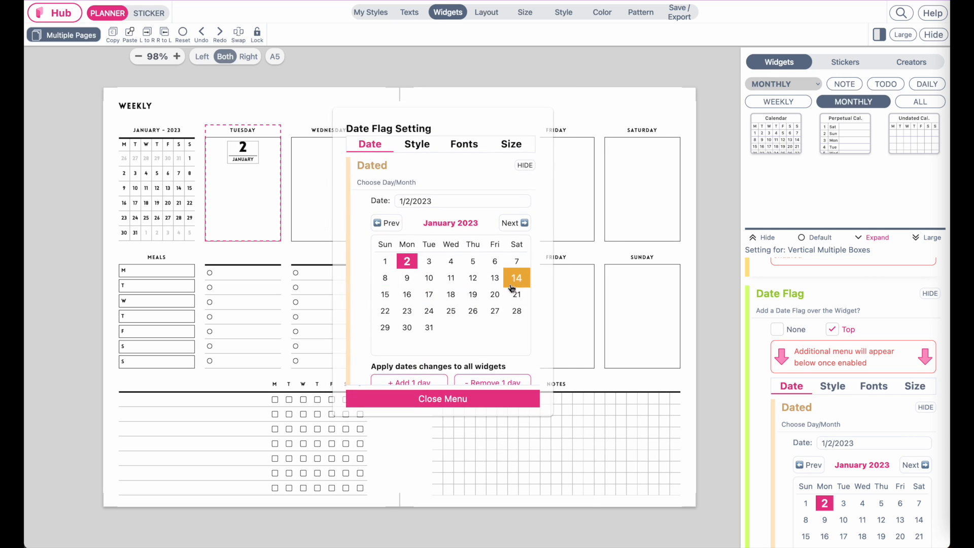
Try several other January 2023 dates on the Tuesday box's date flag, ending back on 1/2/2023
left_click(428, 261)
left_click(451, 261)
left_click(482, 262)
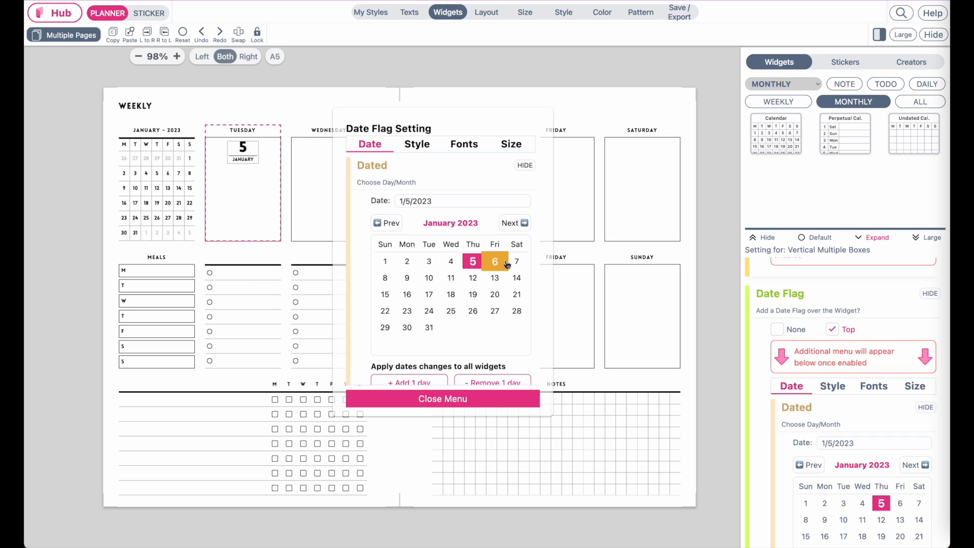
left_click(495, 261)
left_click(517, 261)
left_click(494, 278)
left_click(464, 279)
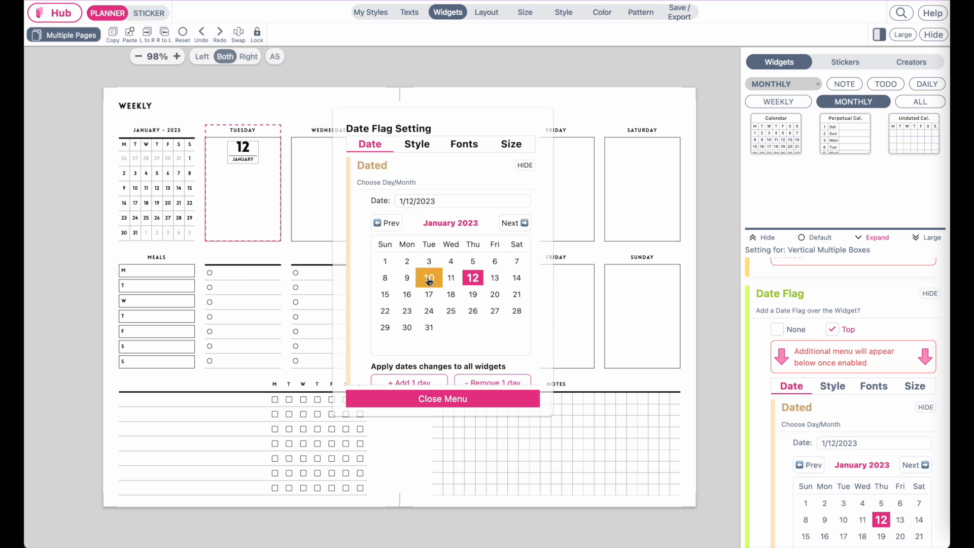
left_click(405, 277)
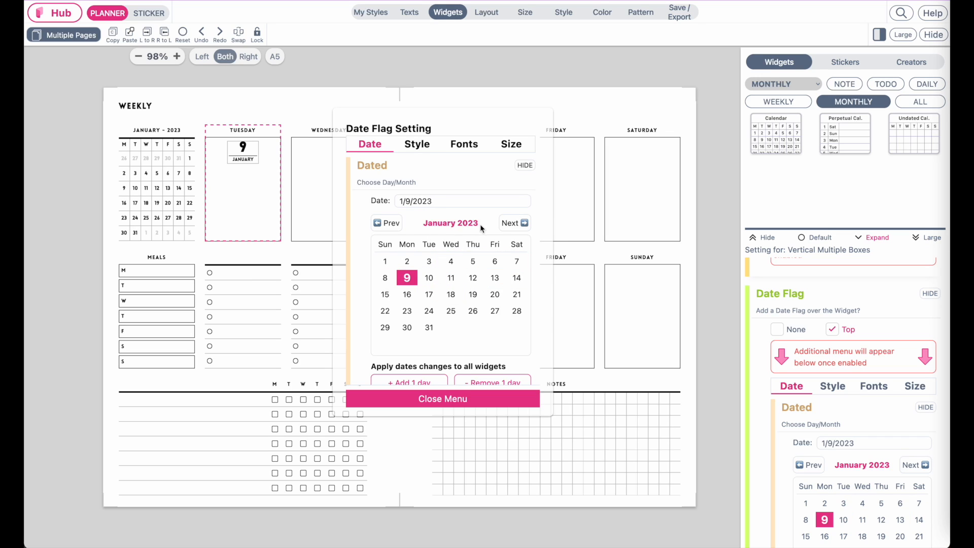
left_click(406, 261)
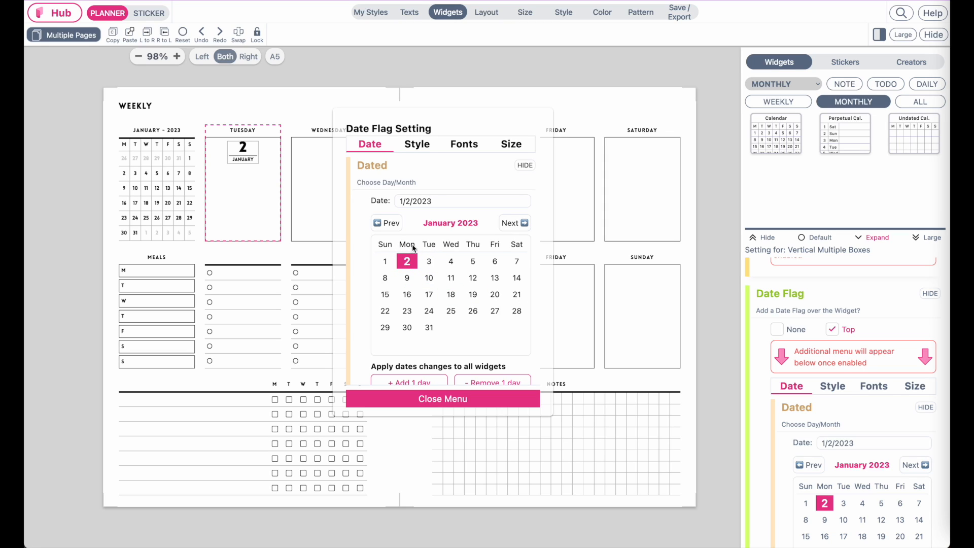
Compare dated layout styles for the flag and apply the one with the day number above the full weekday name
left_click(417, 144)
left_click(499, 230)
left_click(500, 269)
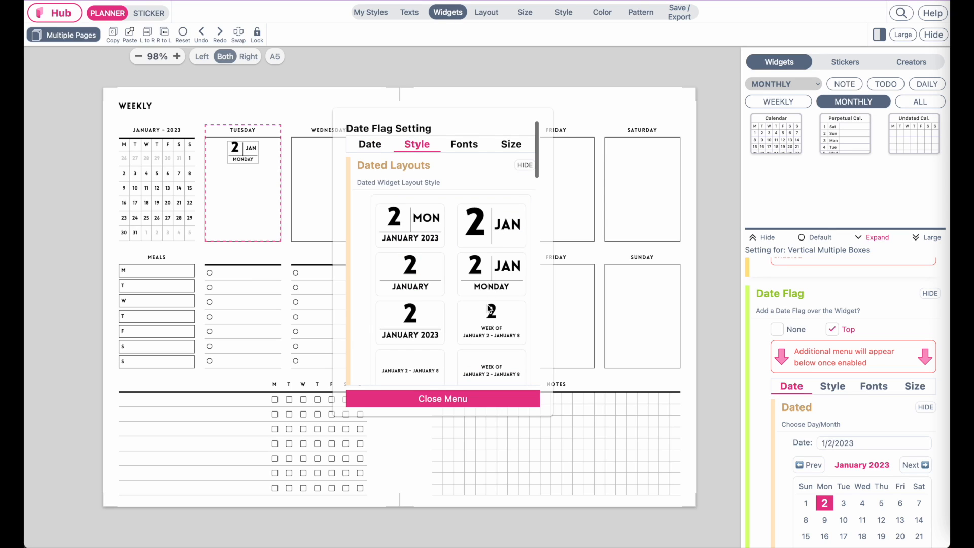
left_click(489, 313)
left_click(427, 330)
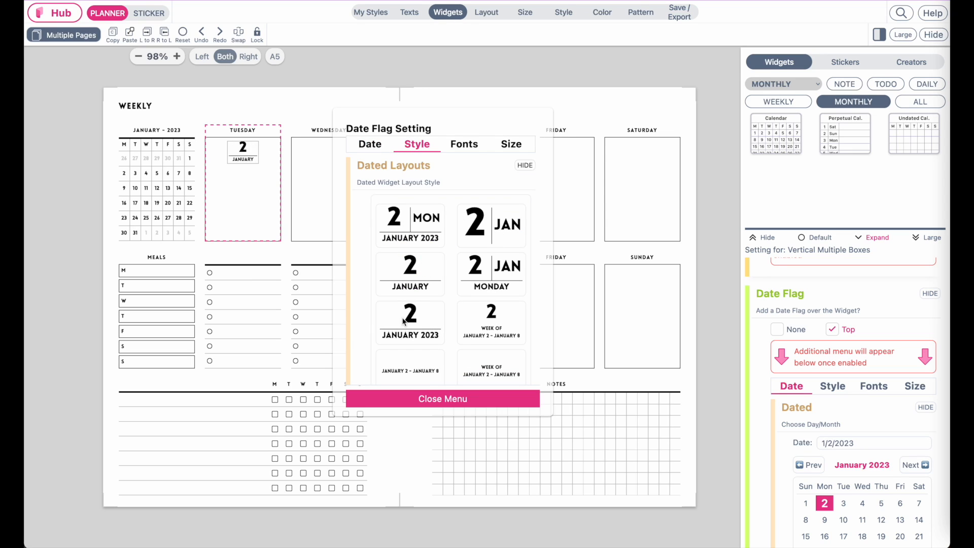
scroll(405, 322, "down", 1)
scroll(404, 323, "down", 2)
left_click(412, 267)
left_click(493, 269)
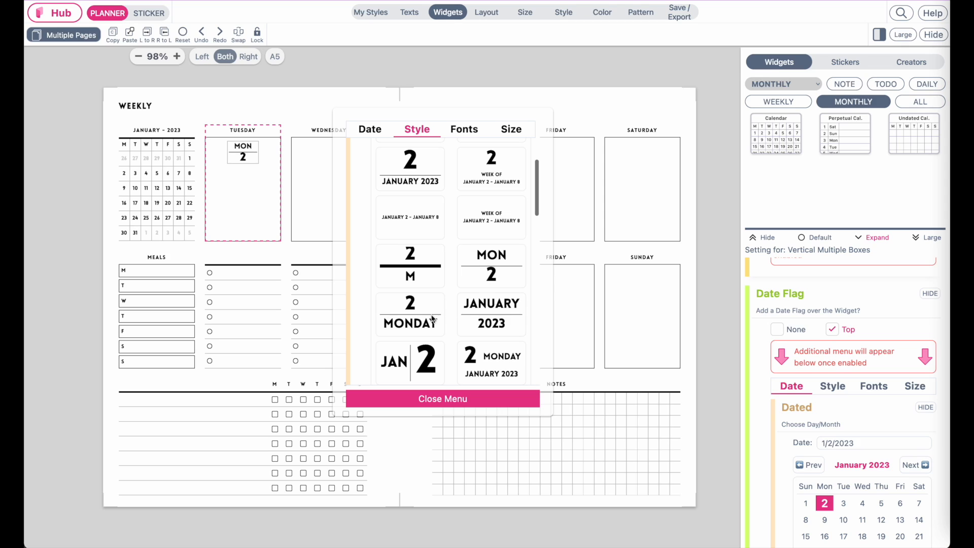
scroll(432, 318, "down", 2)
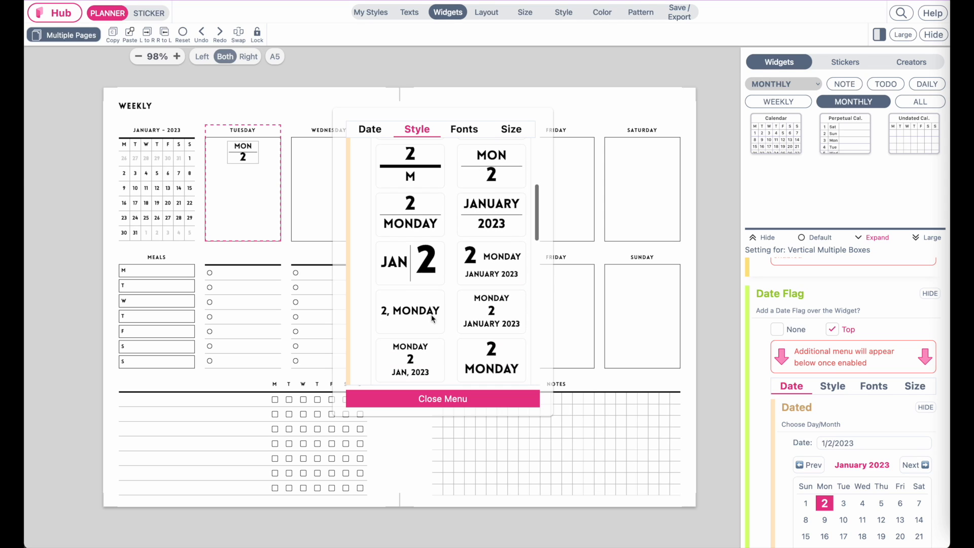
left_click(412, 204)
scroll(412, 228, "up", 1)
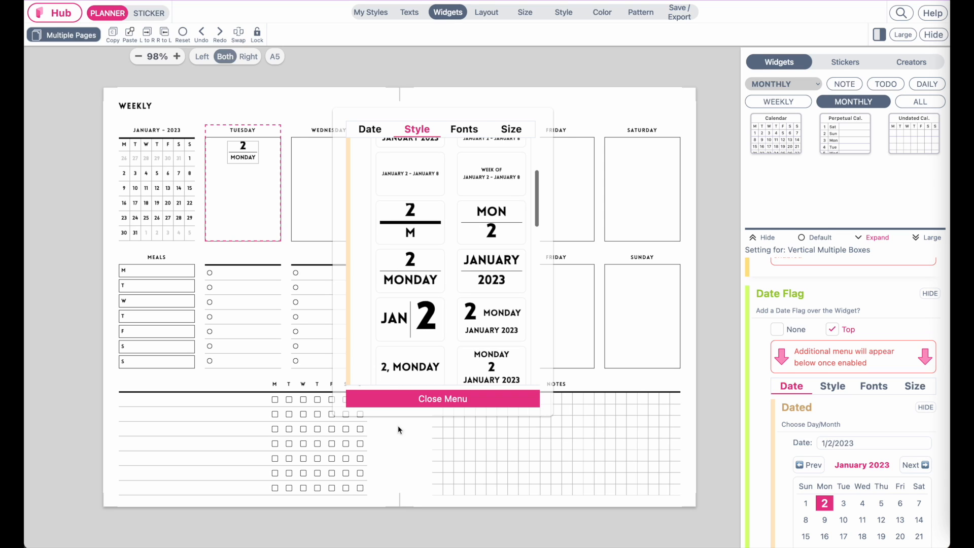
Set the date flag's height to 0.370 inch and its width to 0.900 inch
left_click(512, 130)
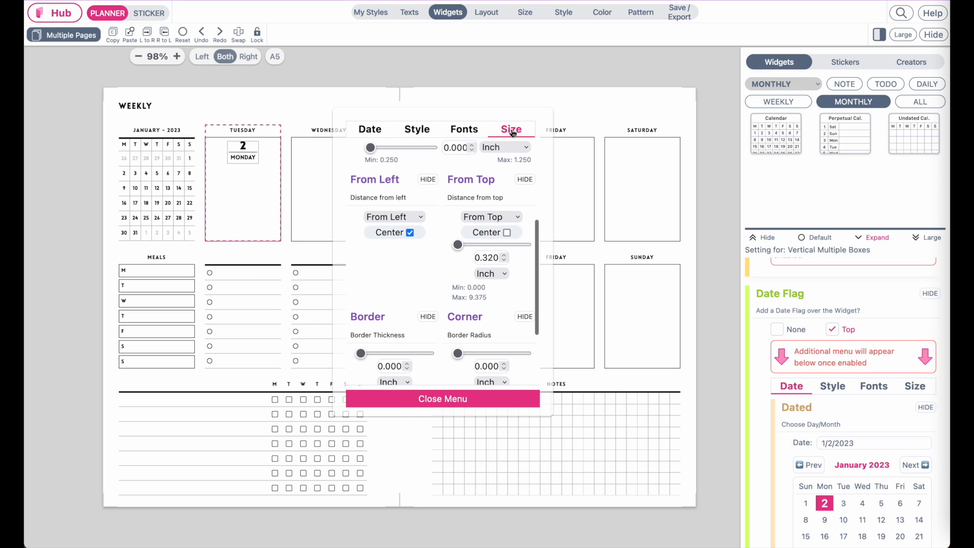
scroll(414, 199, "up", 5)
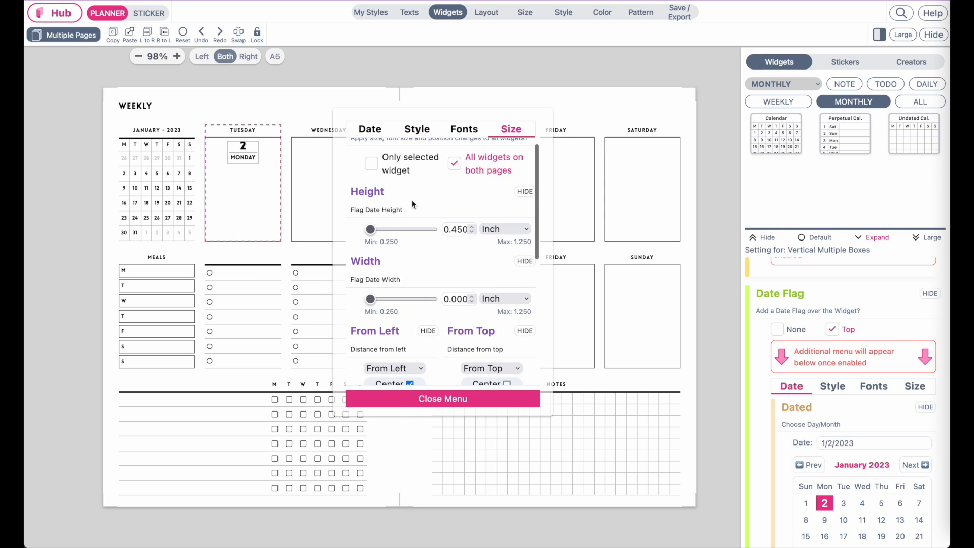
mouse_move(370, 230)
left_mouse_down()
mouse_move(406, 235)
mouse_move(378, 232)
left_mouse_up()
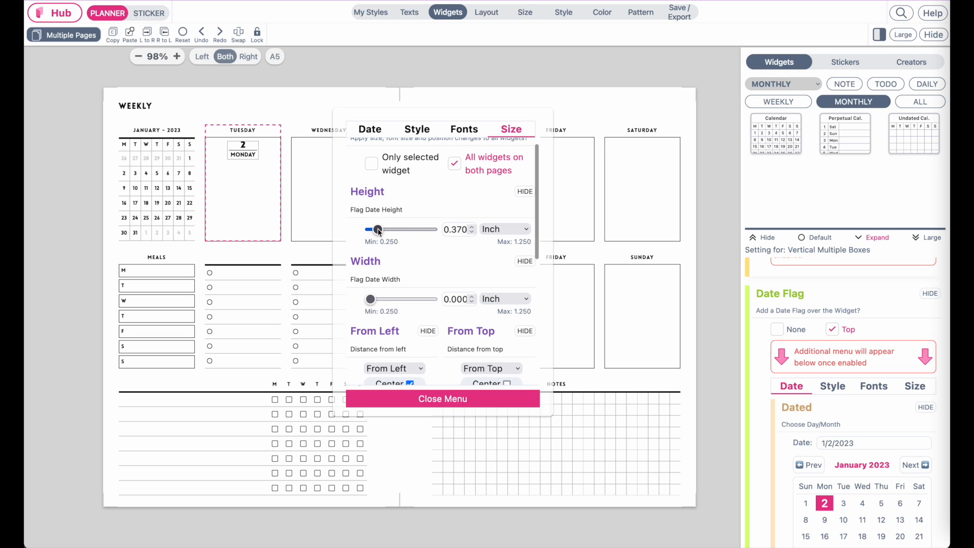
left_click_drag(371, 299, 413, 301)
scroll(472, 307, "down", 5)
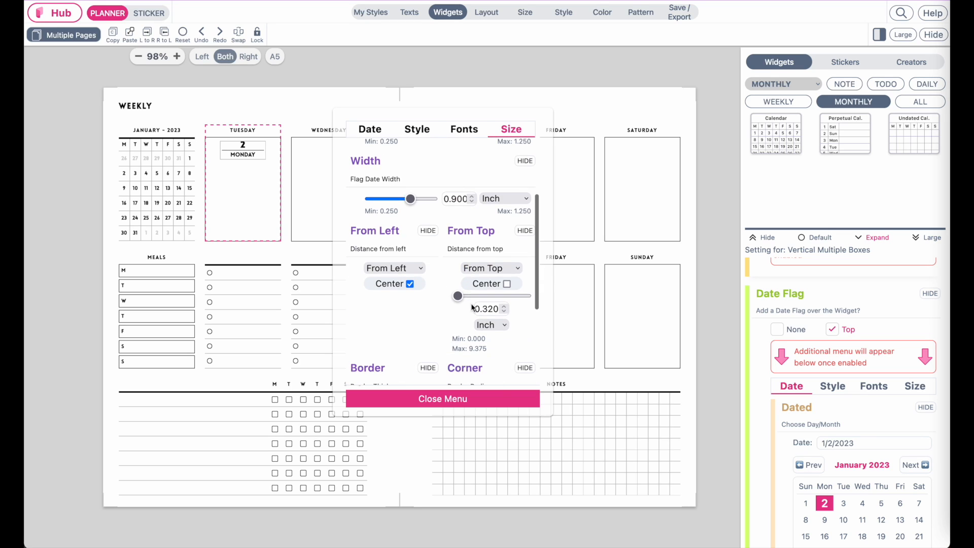
Set the date flag's custom border color to white Snow
scroll(470, 303, "down", 1)
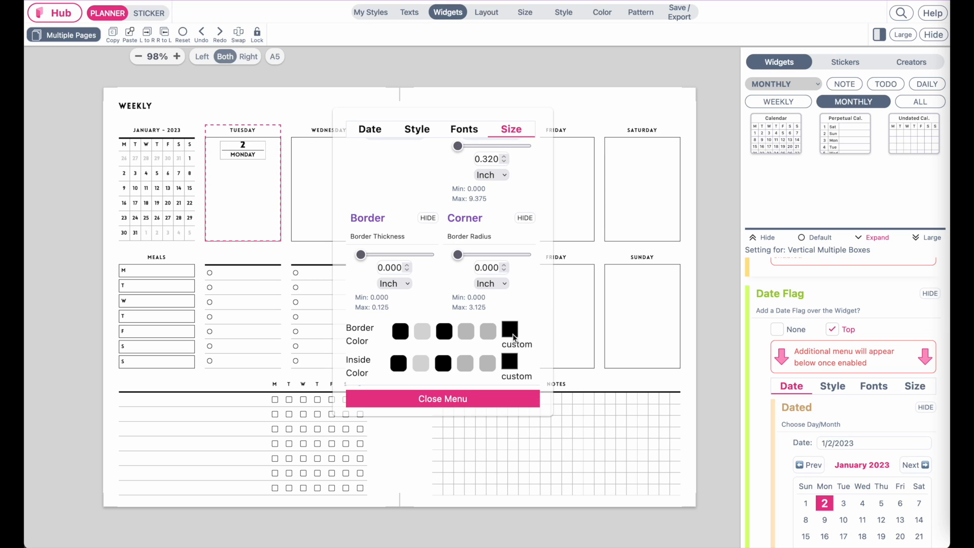
left_click(514, 331)
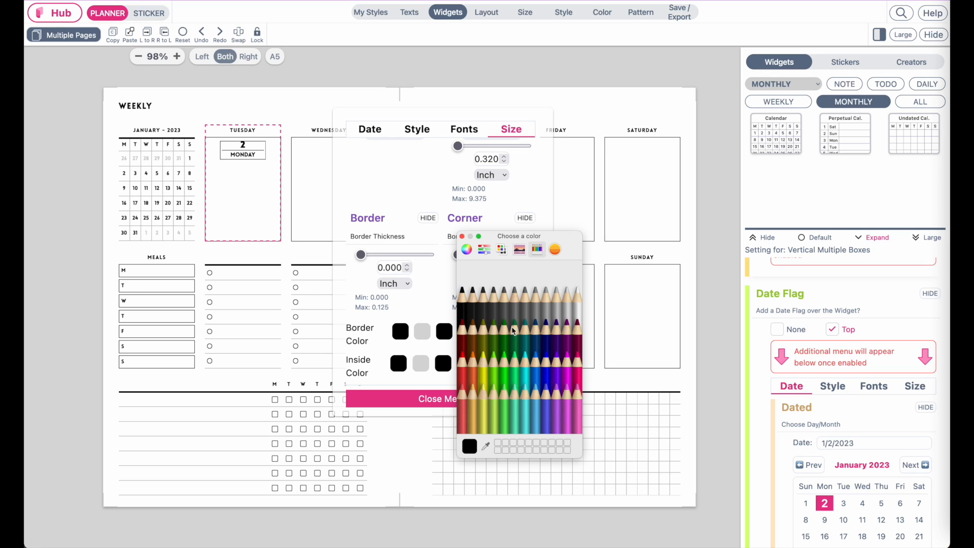
left_click(578, 299)
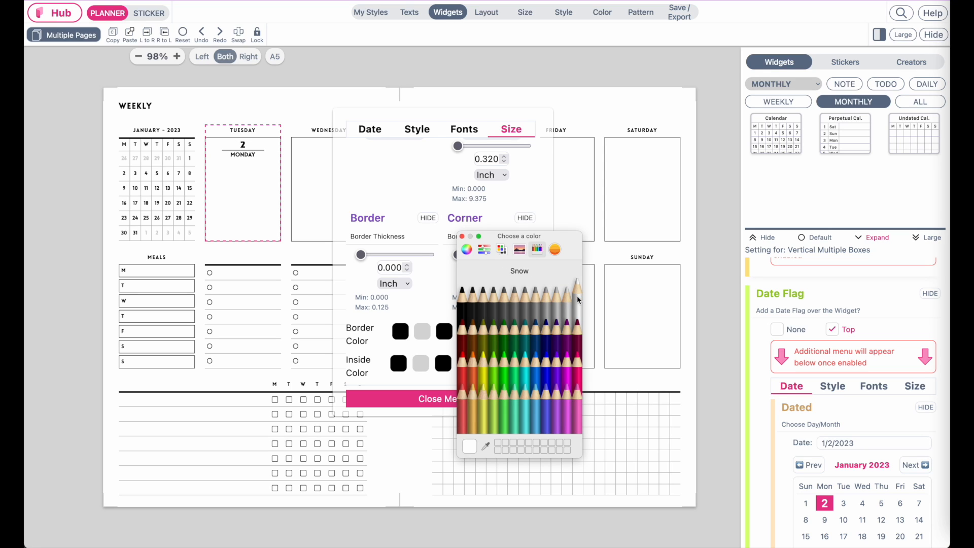
left_click_drag(518, 236, 532, 188)
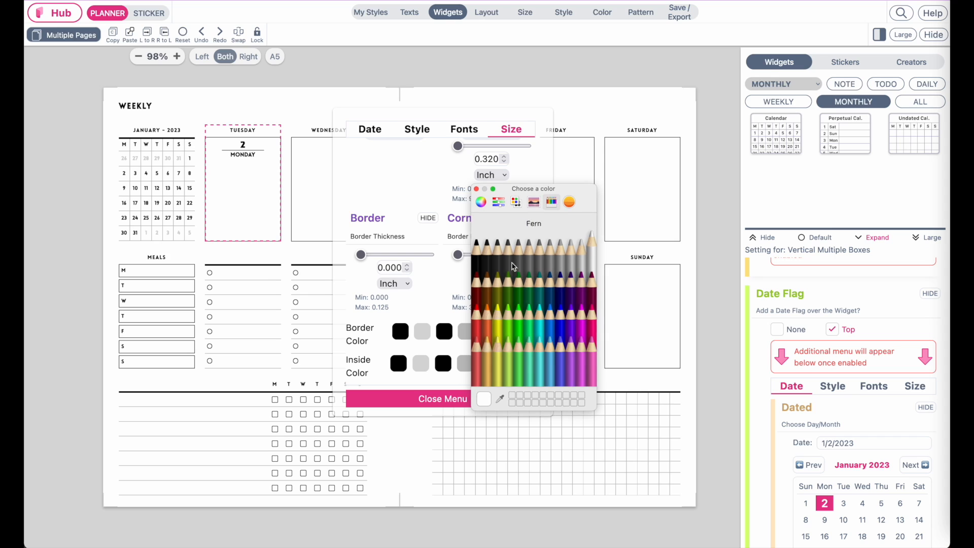
left_click(541, 335)
mouse_move(589, 198)
left_mouse_down()
mouse_move(633, 187)
mouse_move(585, 213)
mouse_move(581, 202)
left_mouse_up()
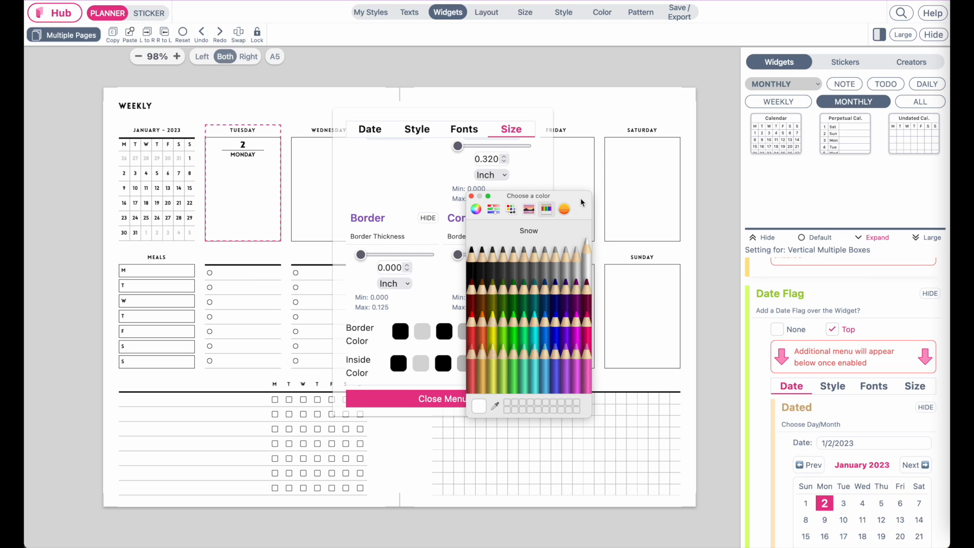
left_click_drag(582, 202, 593, 200)
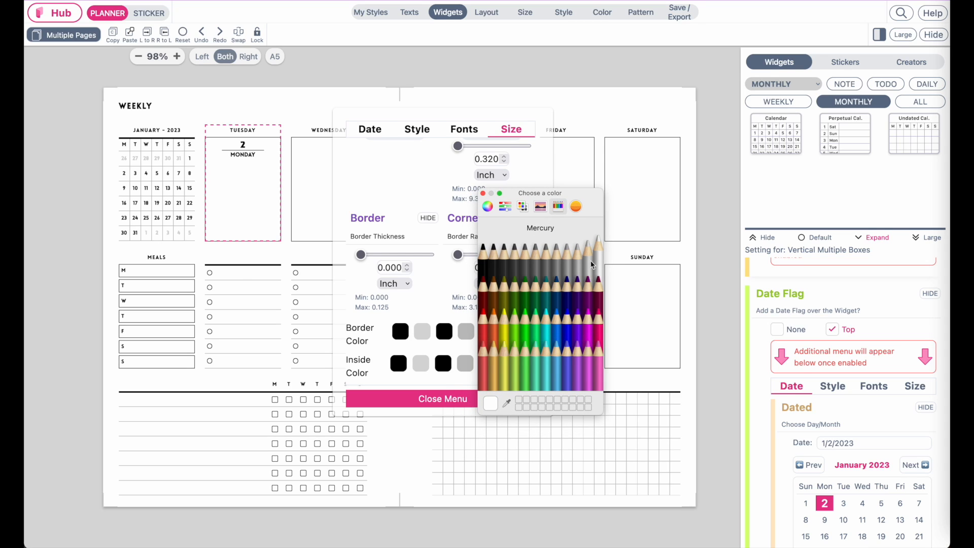
left_click(483, 194)
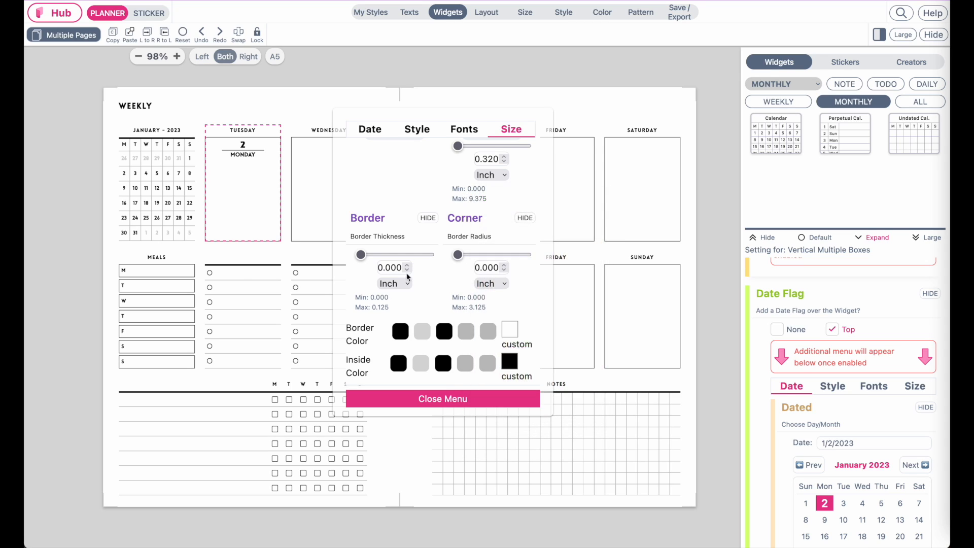
Set the date flag's custom inside color to white Snow
left_click(510, 363)
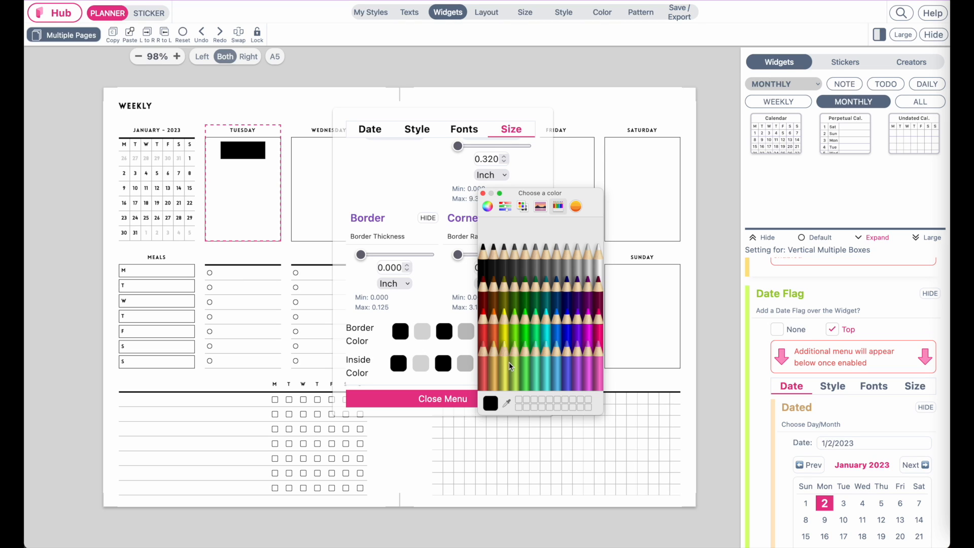
left_click(599, 261)
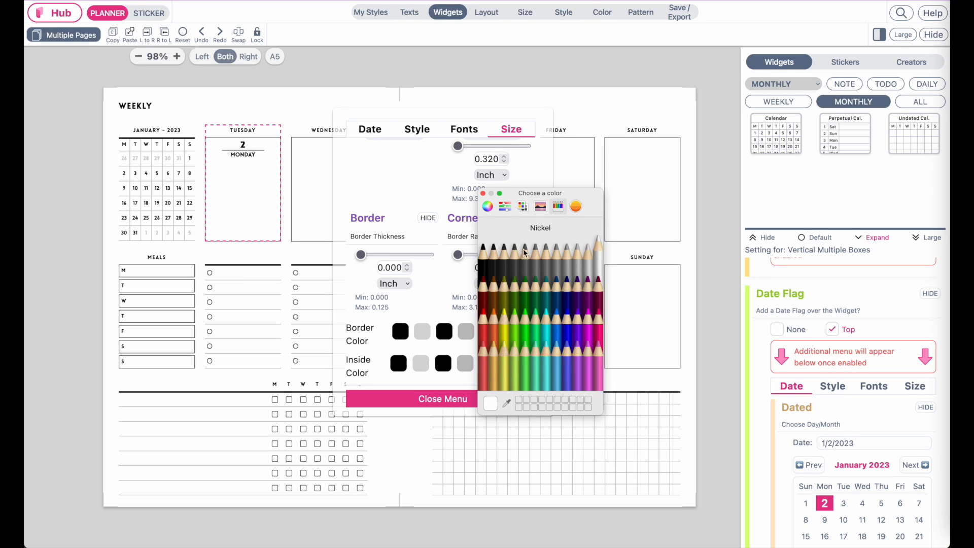
left_click(484, 194)
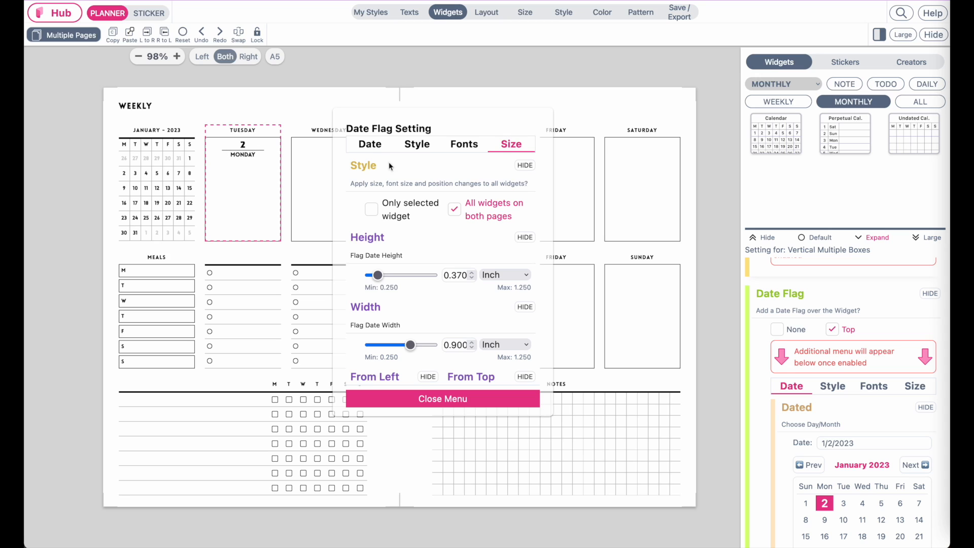
Set the date flag's line color to white in its style settings
left_click(377, 145)
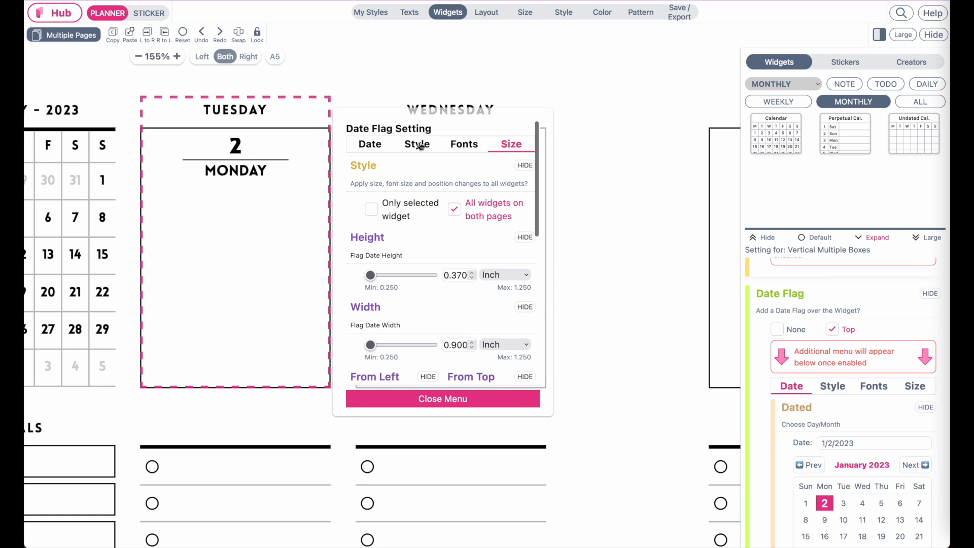
left_click(417, 144)
scroll(451, 257, "down", 10)
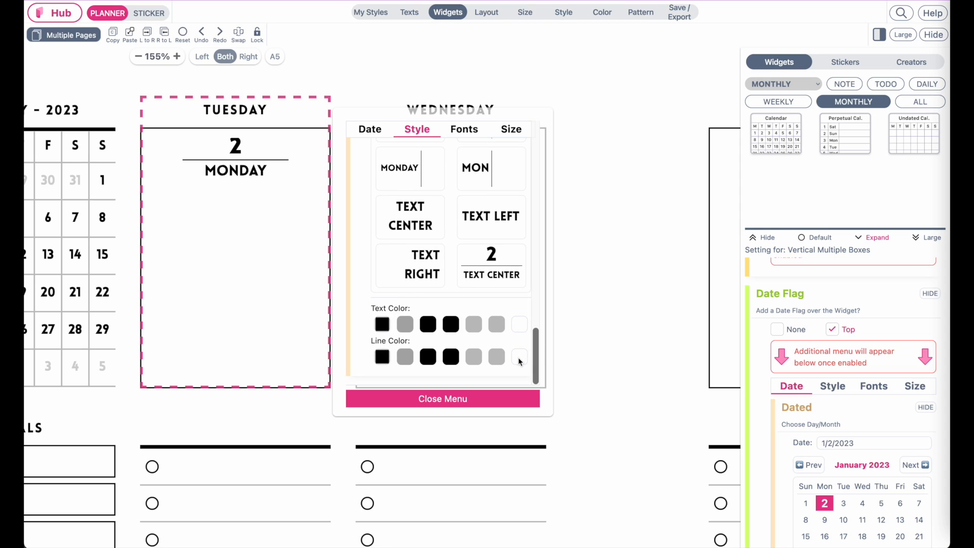
left_click(520, 358)
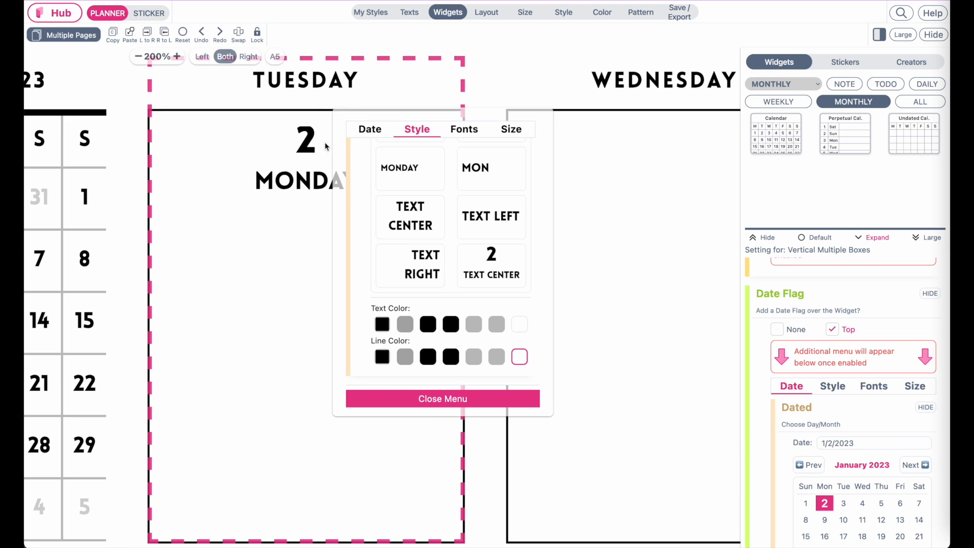
Reduce the date flag's height slightly in its size settings
left_click(511, 130)
left_click(429, 196)
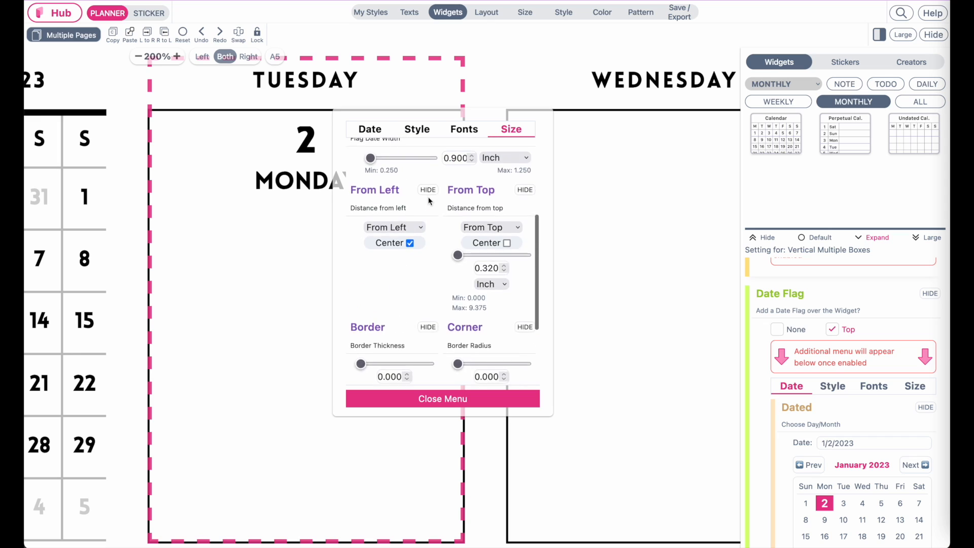
scroll(429, 200, "up", 5)
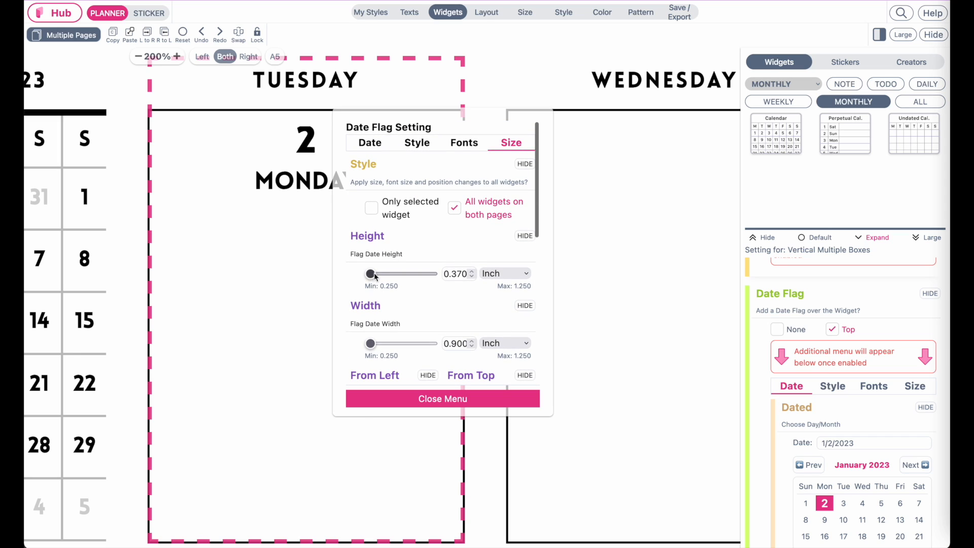
left_click_drag(374, 272, 395, 274)
Set the date flag's font size to 10 and close the flag settings
left_click(465, 143)
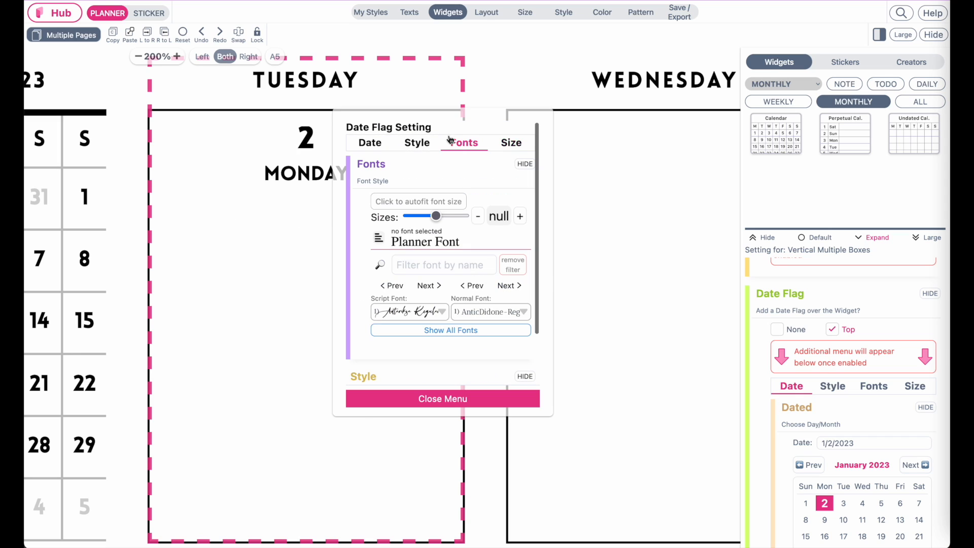
left_click(477, 216)
left_click(514, 217)
left_click(515, 217)
left_click(514, 217)
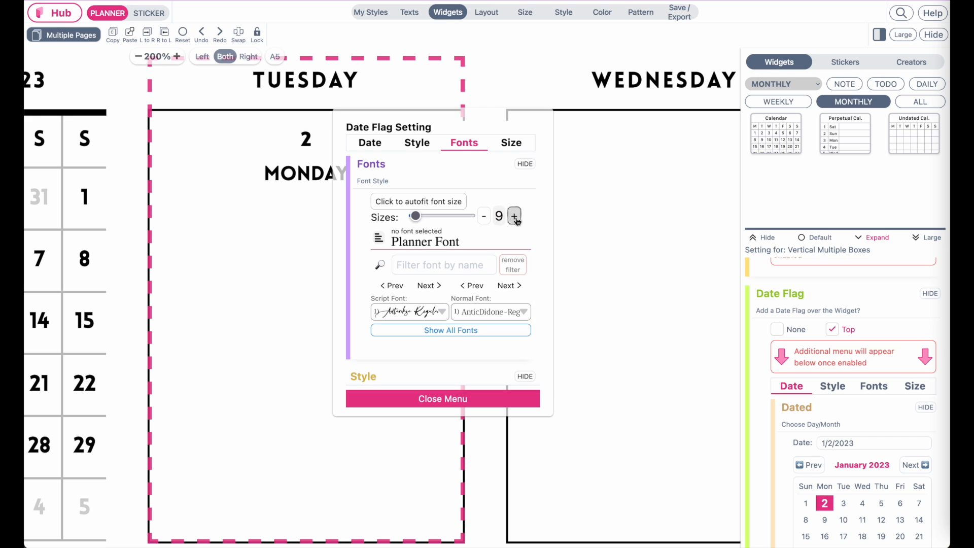
left_click(515, 217)
left_click(515, 217)
left_click(482, 219)
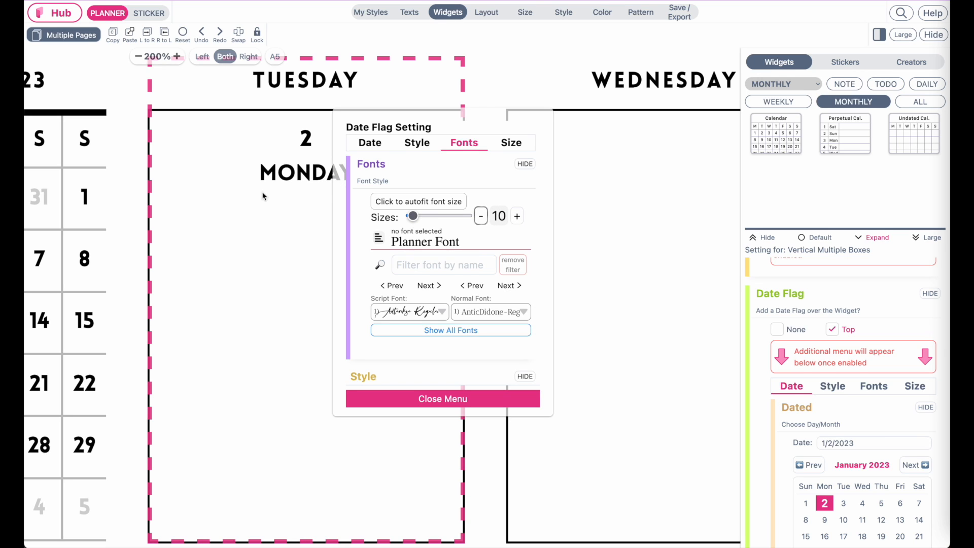
scroll(268, 188, "down", 5)
scroll(269, 191, "down", 5)
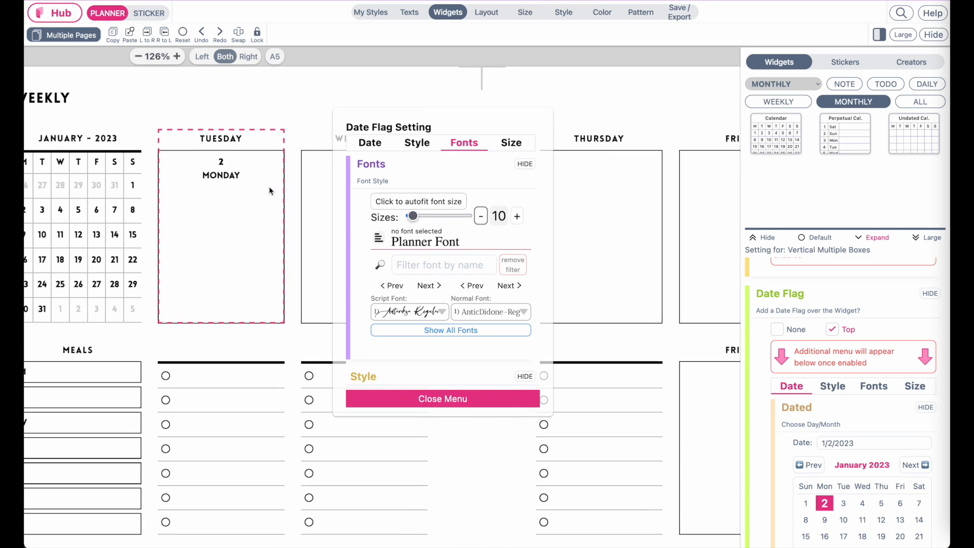
left_click(434, 400)
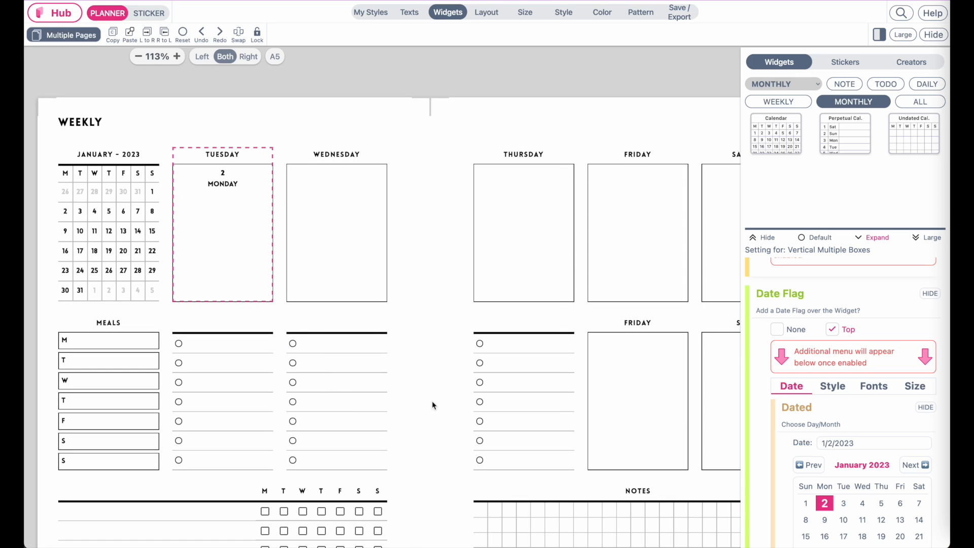
scroll(286, 282, "down", 1)
scroll(286, 282, "up", 1)
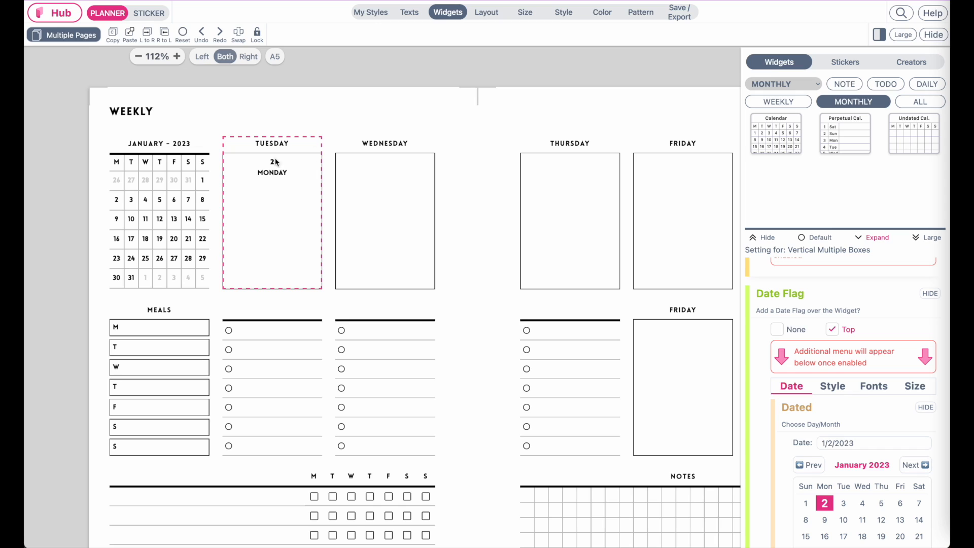
Try removing the Tuesday box's header and show the header again
scroll(827, 397, "down", 5)
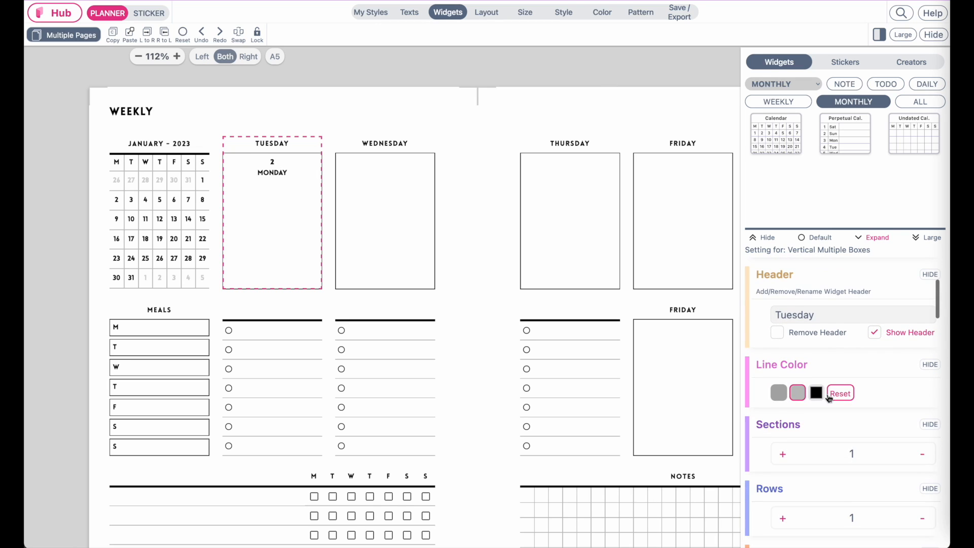
left_click(778, 333)
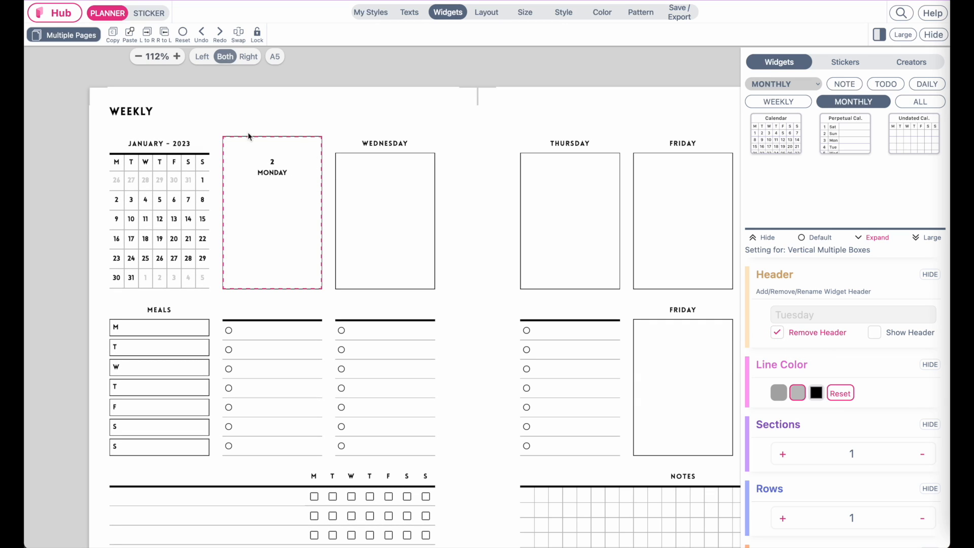
left_click(875, 333)
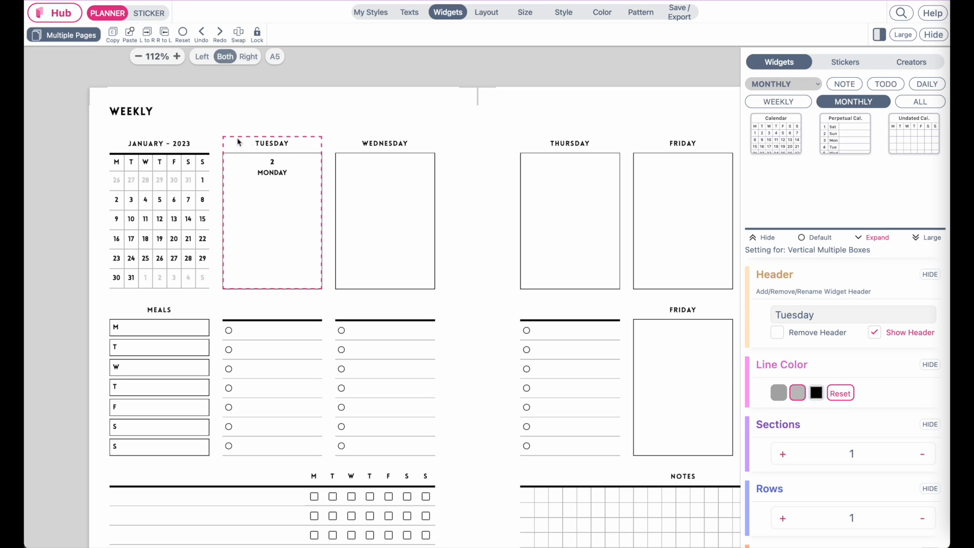
Clear the Tuesday header text while keeping the header shown
left_click(870, 315)
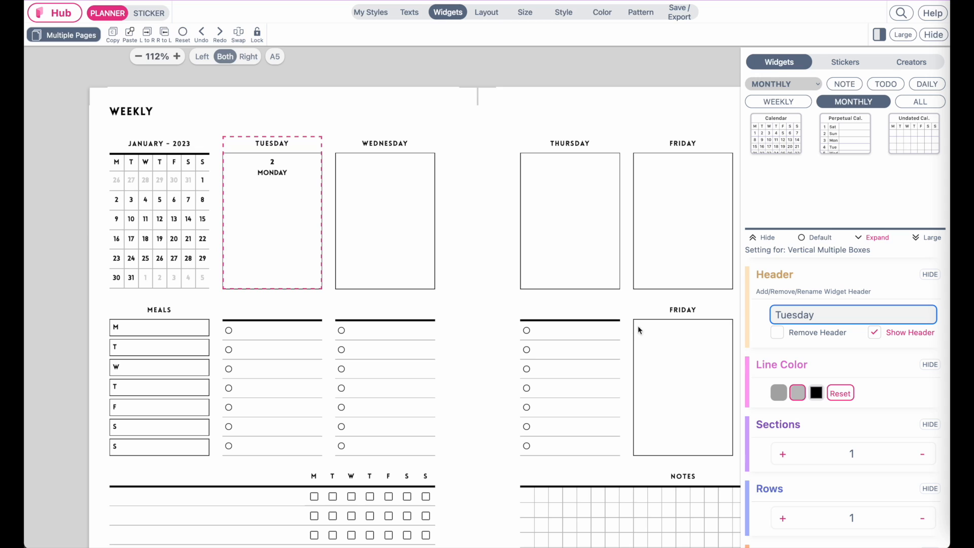
scroll(636, 327, "down", 2)
scroll(635, 327, "right", 4)
left_click_drag(837, 315, 732, 316)
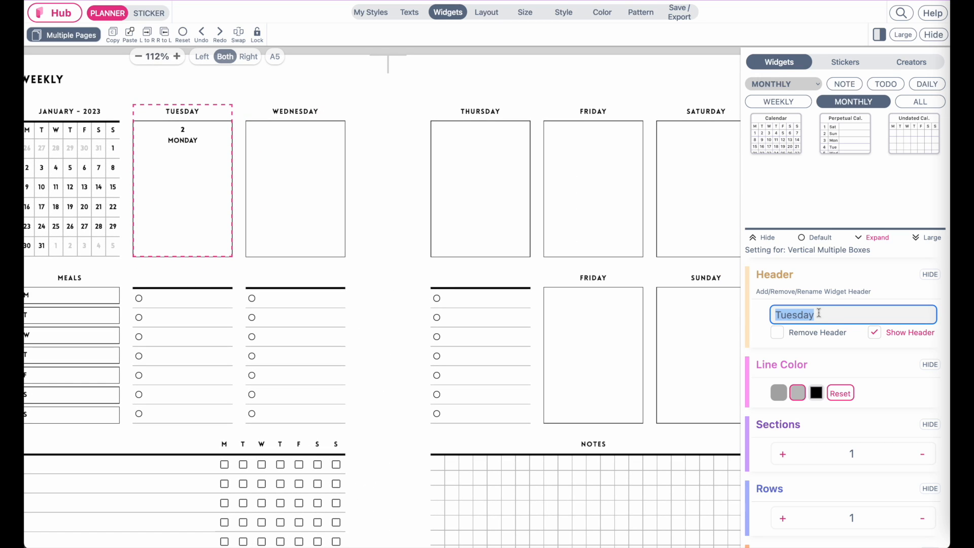
key("BackSpace")
scroll(287, 223, "down", 3)
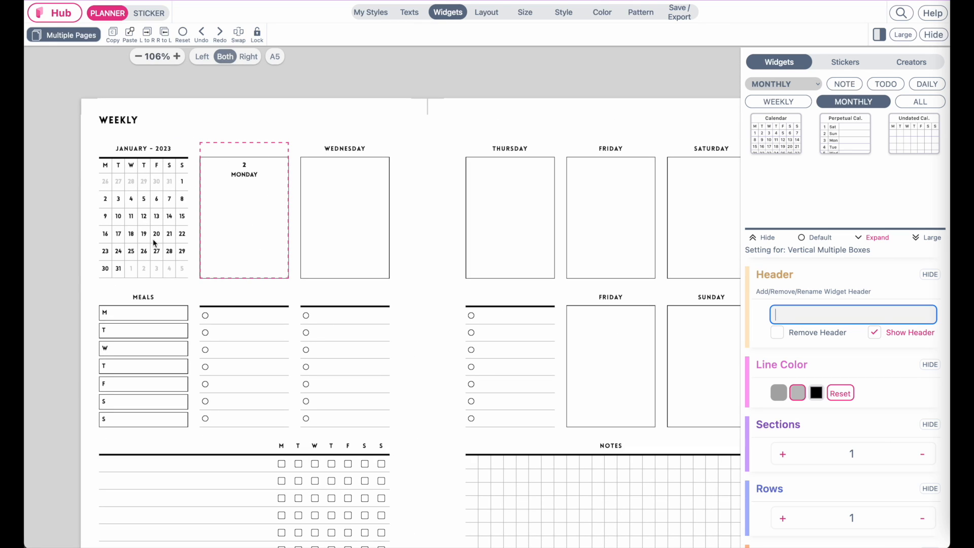
Copy the dated Tuesday box and paste it over the Wednesday, Thursday, Friday and Saturday boxes of the upper row
left_click(113, 40)
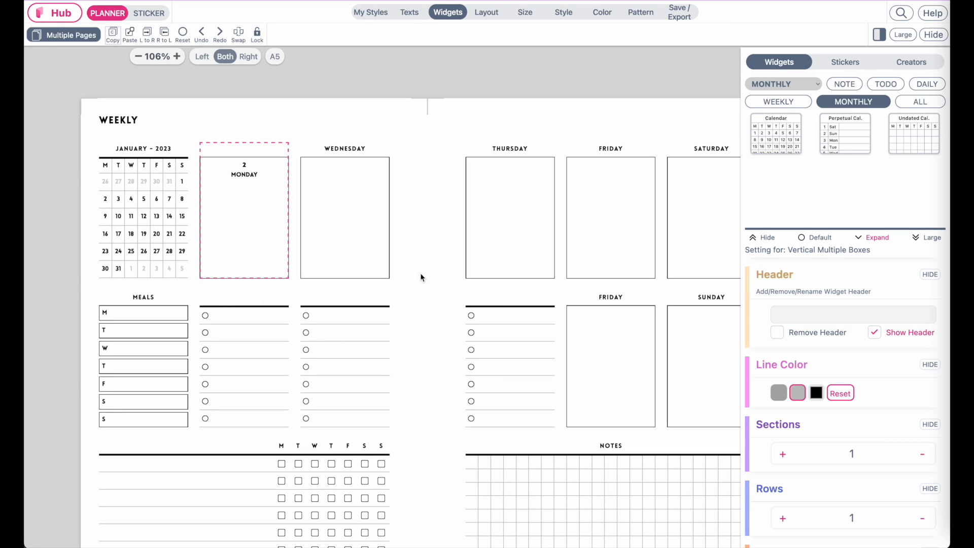
left_click(337, 251)
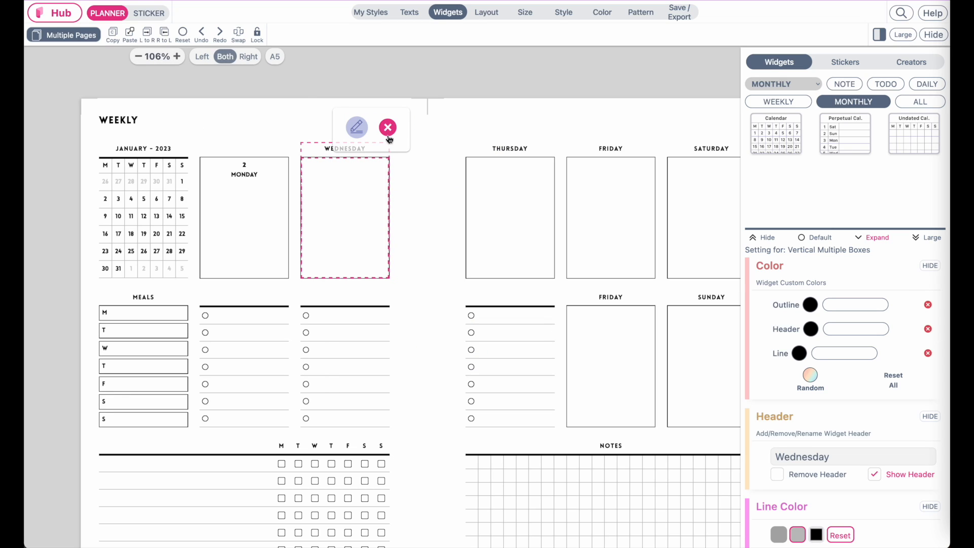
left_click(130, 33)
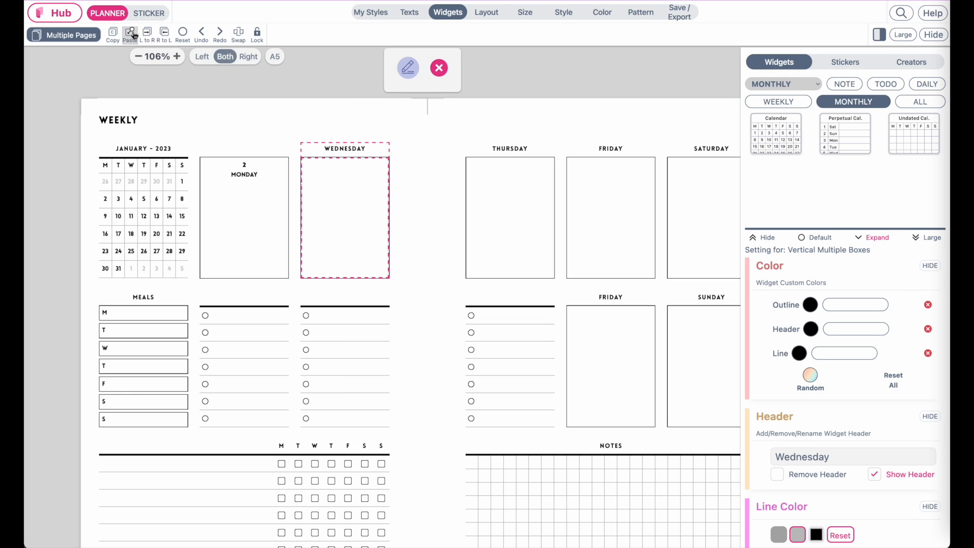
left_click(510, 192)
key("ctrl+v")
left_click(603, 209)
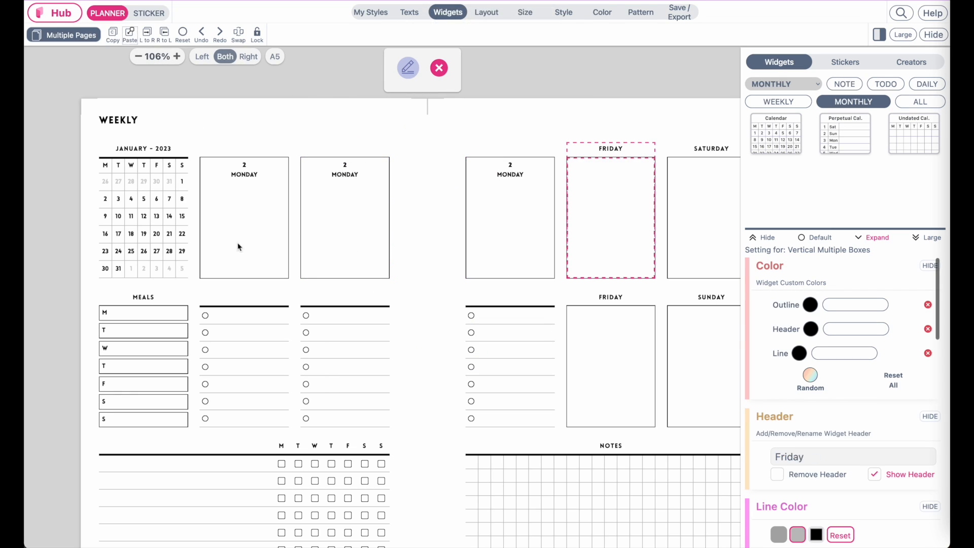
left_click(130, 34)
left_click(674, 176)
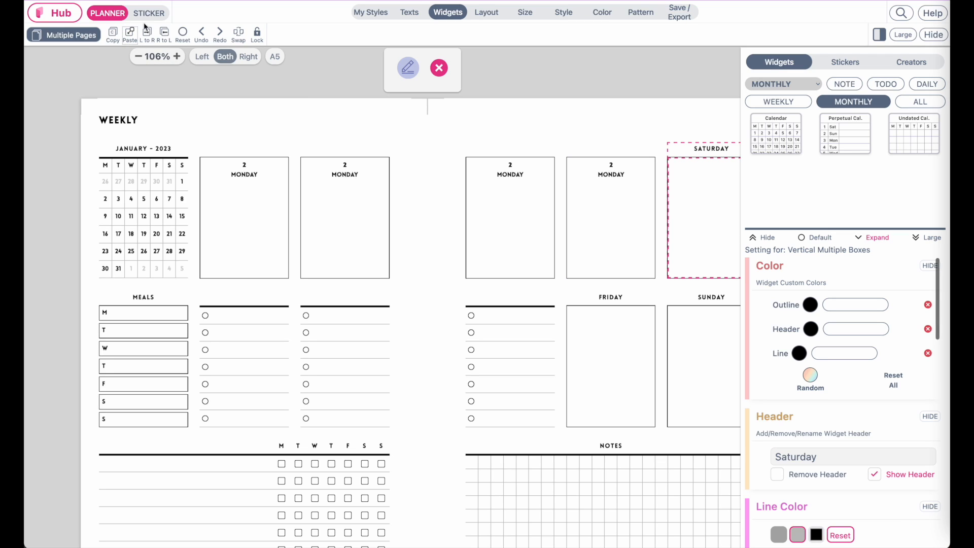
left_click(129, 33)
Paste the copied dated box over the Friday and Sunday boxes of the lower row
left_click(615, 325)
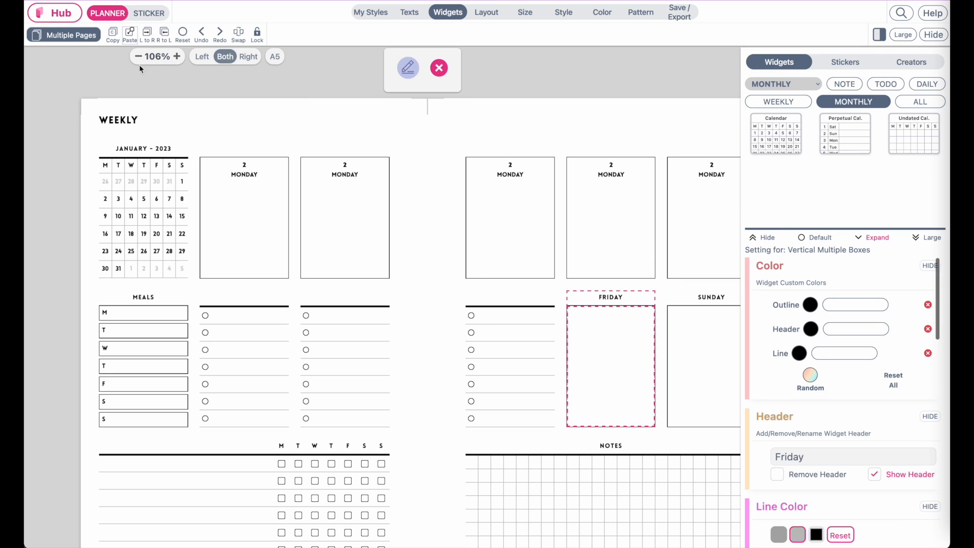
left_click(133, 38)
left_click(692, 341)
left_click(129, 34)
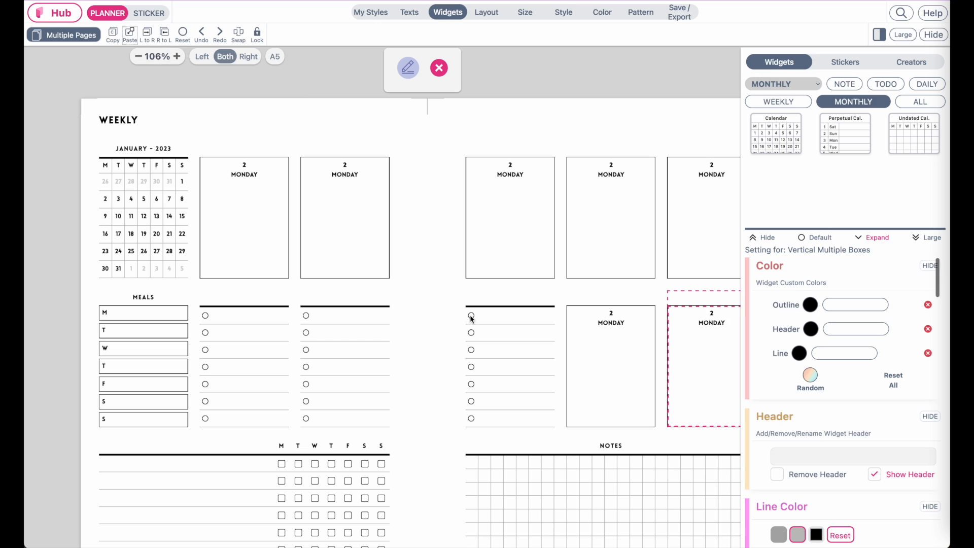
Set the date flag of the second upper-row box on the left page to January 3, 2023
scroll(470, 319, "right", 2)
left_click(315, 148)
left_click(495, 338)
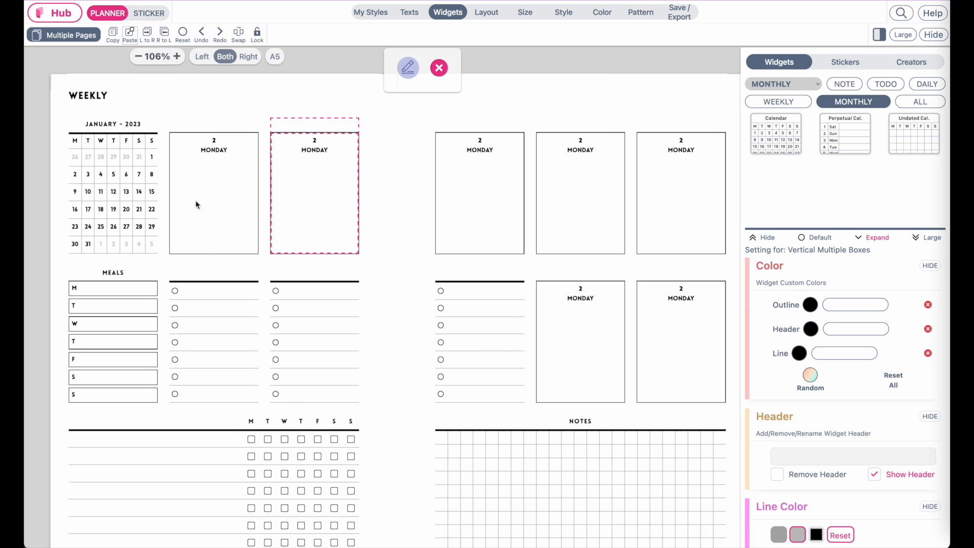
left_click(319, 154)
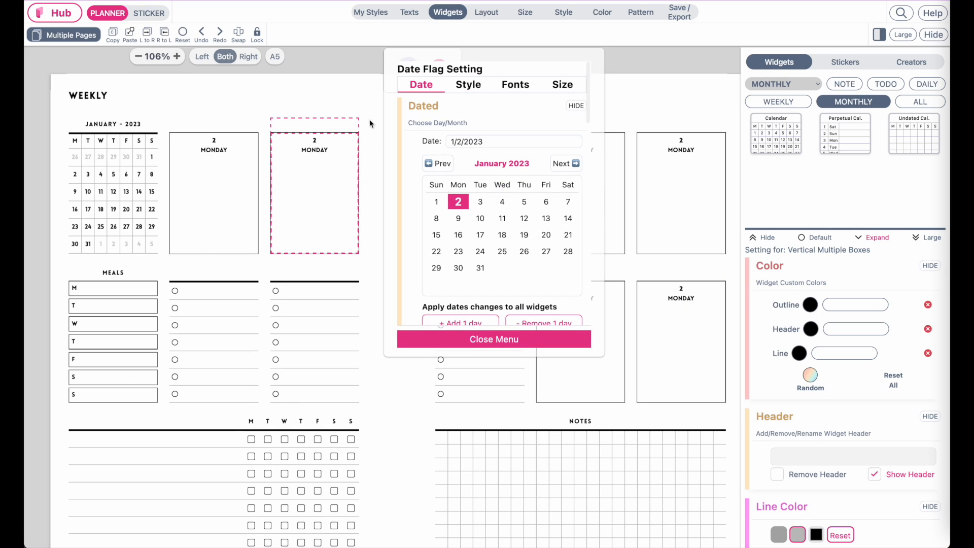
left_click_drag(394, 107, 299, 258)
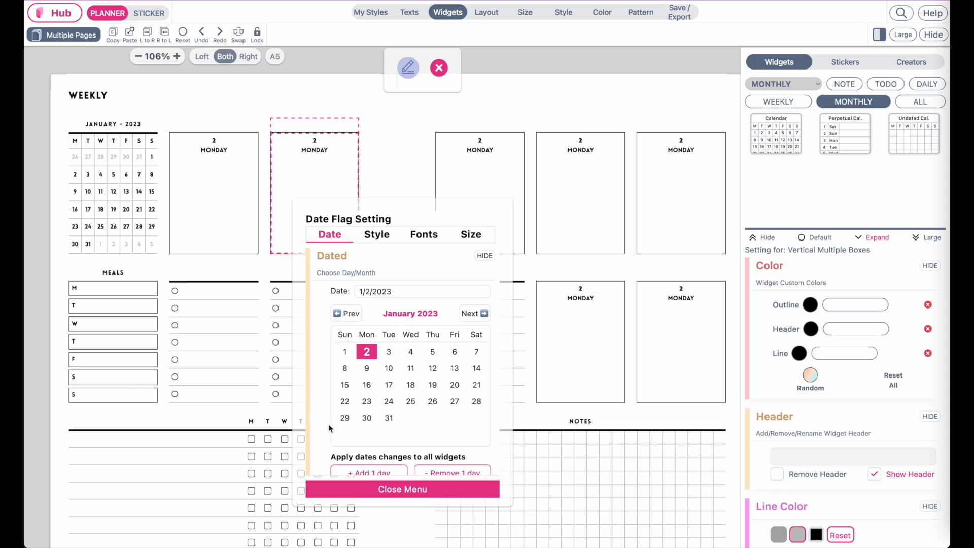
left_click(389, 352)
Set the date flags of the right page's three upper-row boxes to January 4, 5 and 6, 2023
left_click(482, 148)
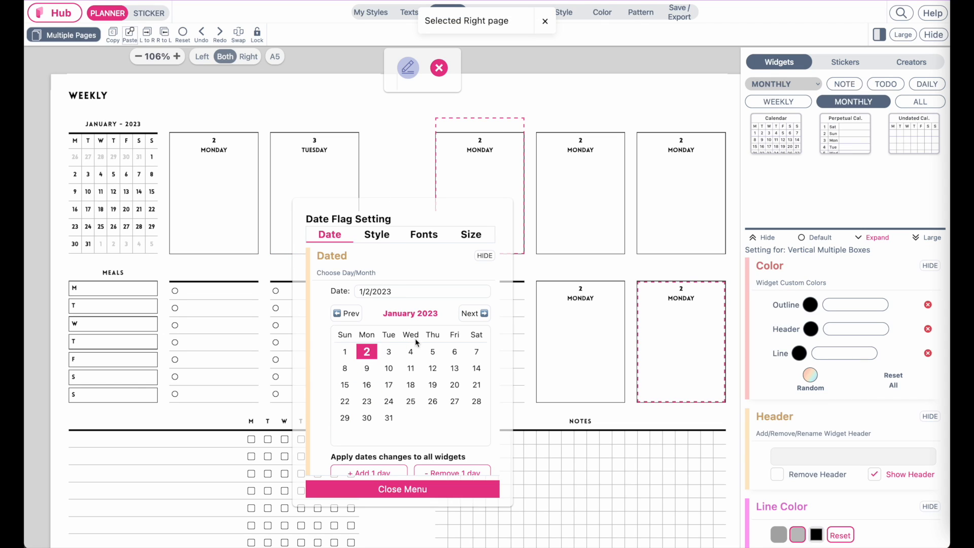
left_click(411, 352)
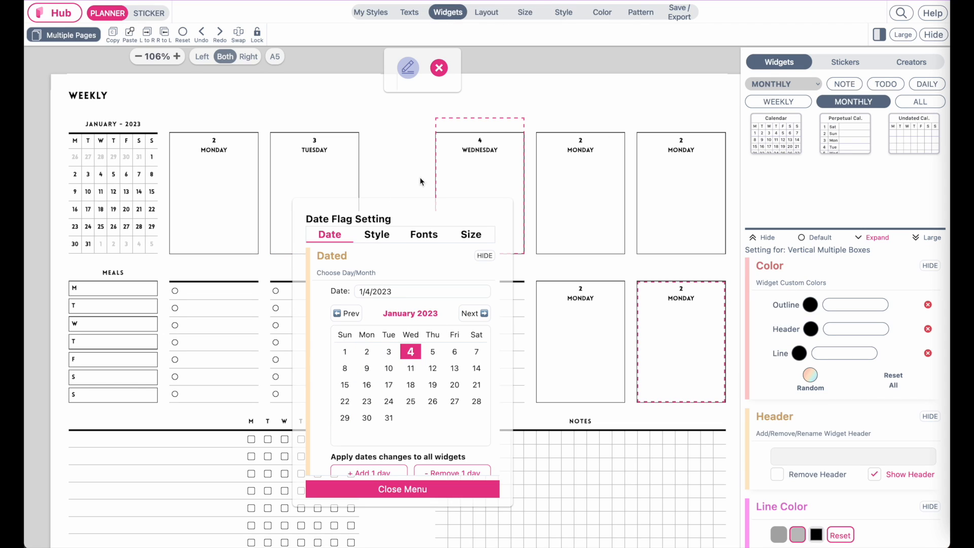
left_click(584, 147)
left_click(433, 352)
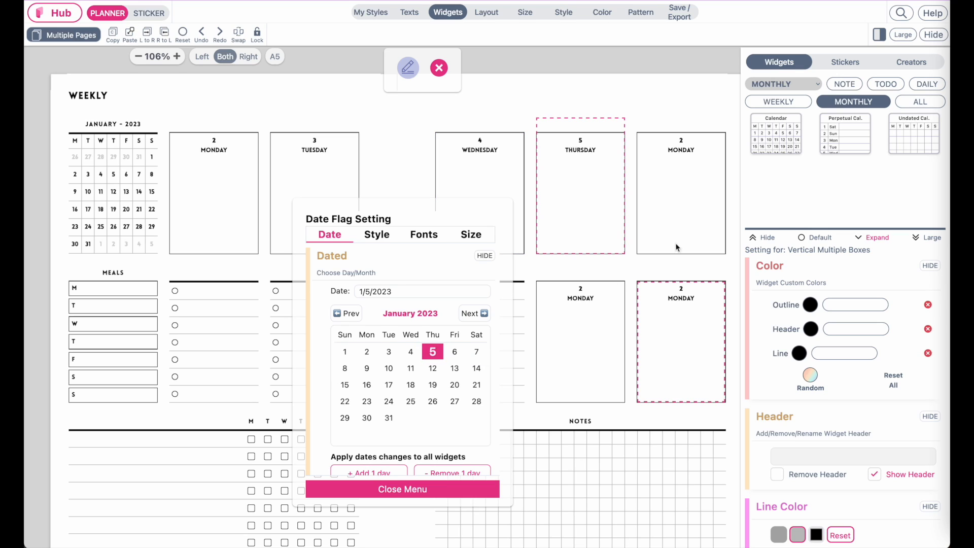
left_click(683, 154)
left_click(455, 352)
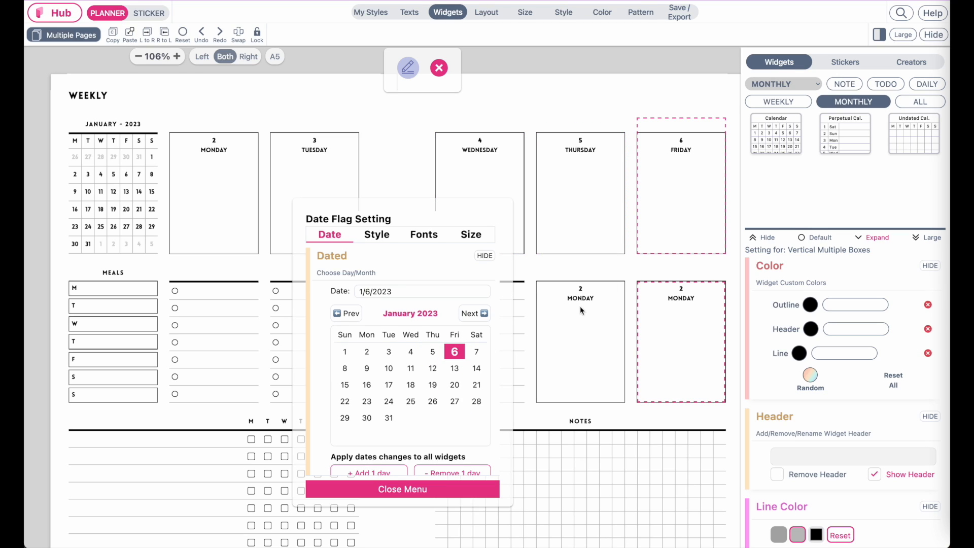
Date the two lower-row day boxes January 7 and January 8, 2023, and close the date flag settings
left_click(581, 299)
left_click(476, 354)
left_click(681, 302)
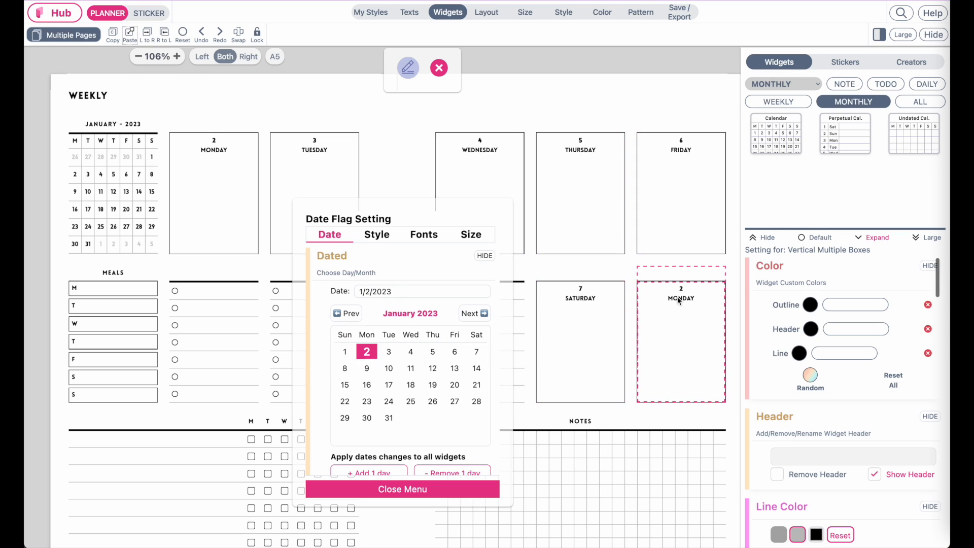
left_click(345, 368)
left_click(367, 490)
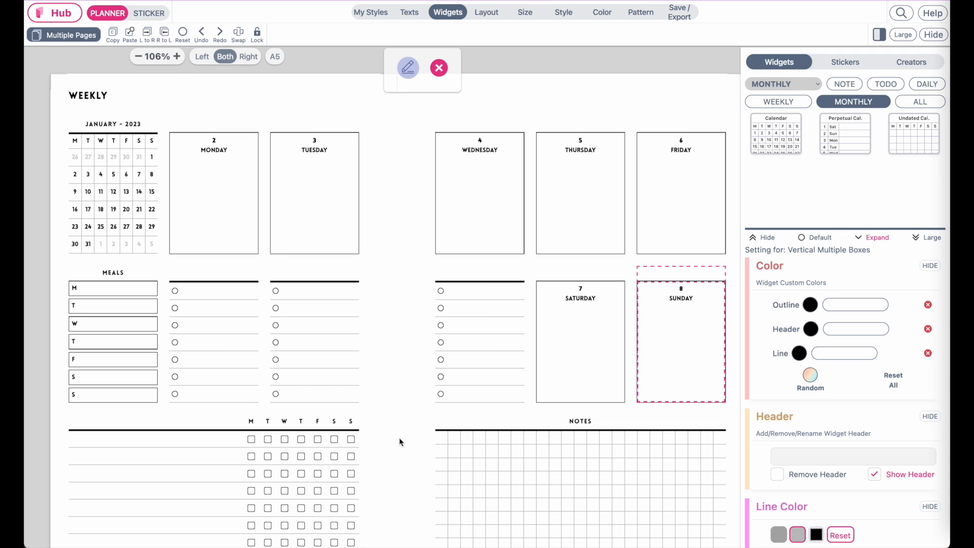
Hide the H1 page title on both pages of the spread
scroll(500, 298, "down", 3)
scroll(499, 297, "up", 3)
scroll(499, 298, "down", 3)
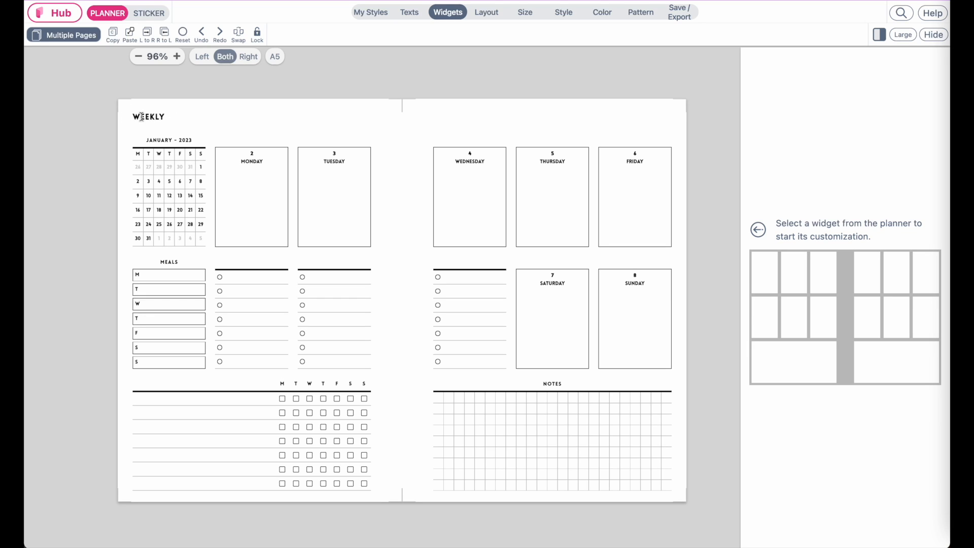
left_click(416, 14)
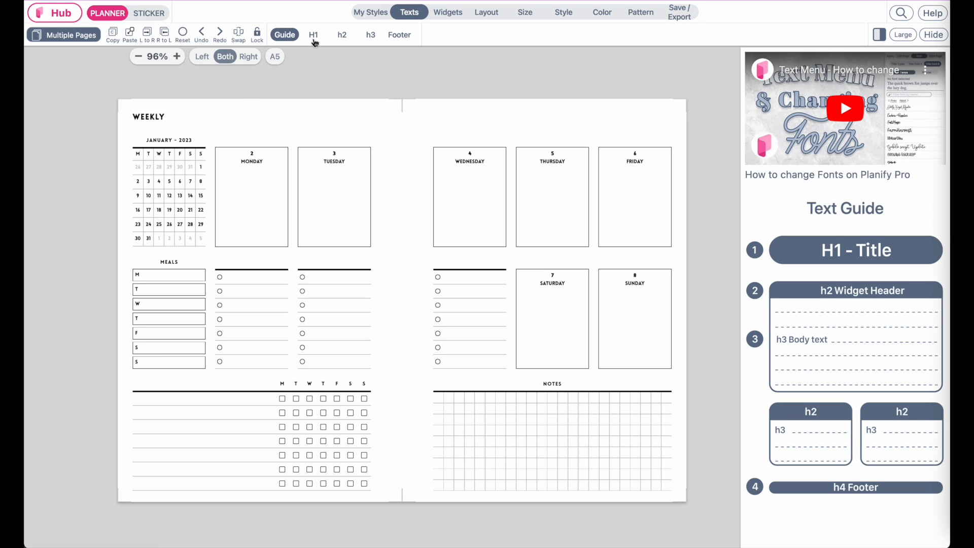
left_click(314, 36)
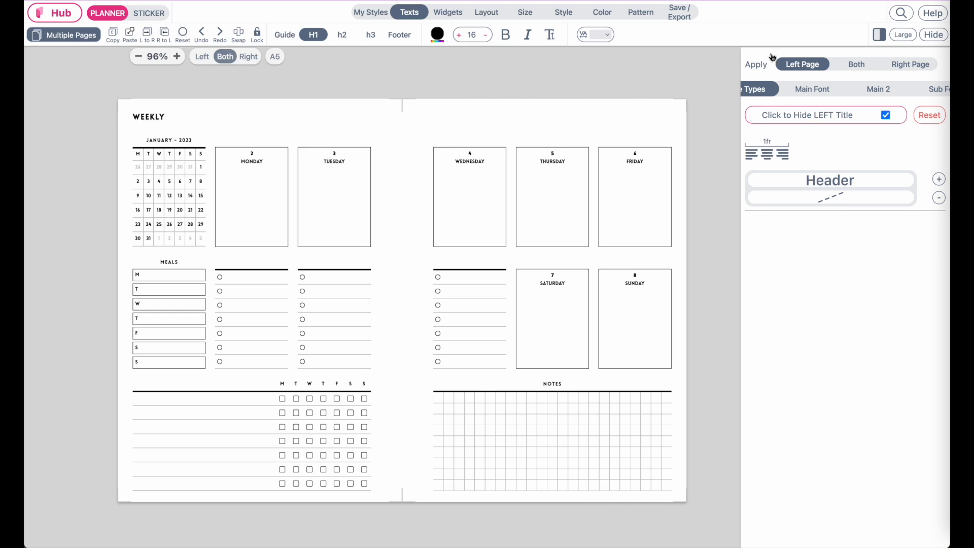
left_click(862, 65)
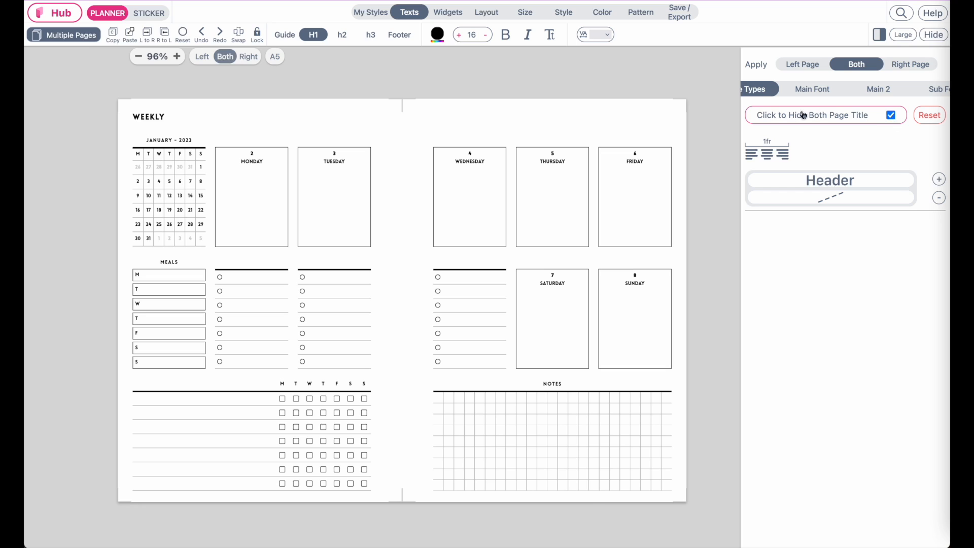
left_click(891, 117)
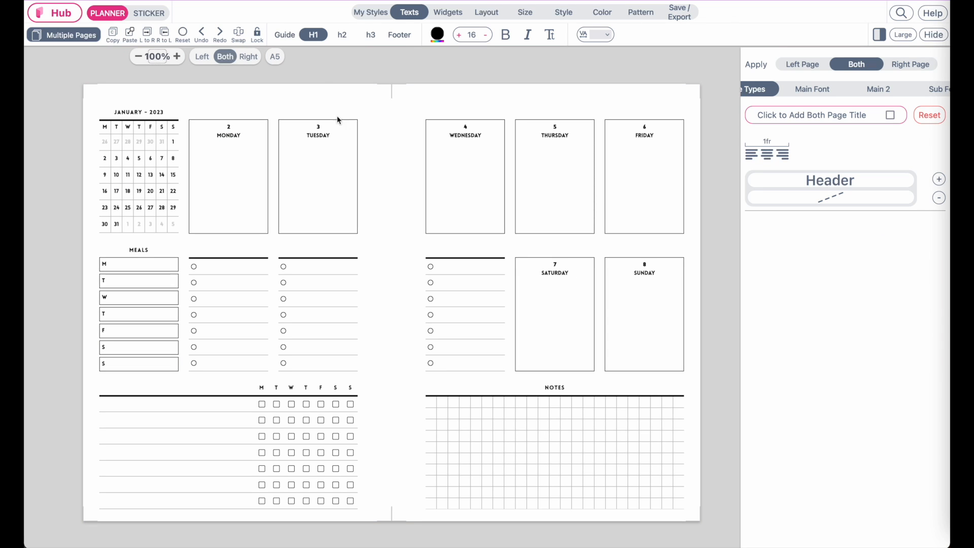
Set the h2 text font to AnticDidone-Regular and apply the Jovial Thin style to all widgets
left_click(353, 39)
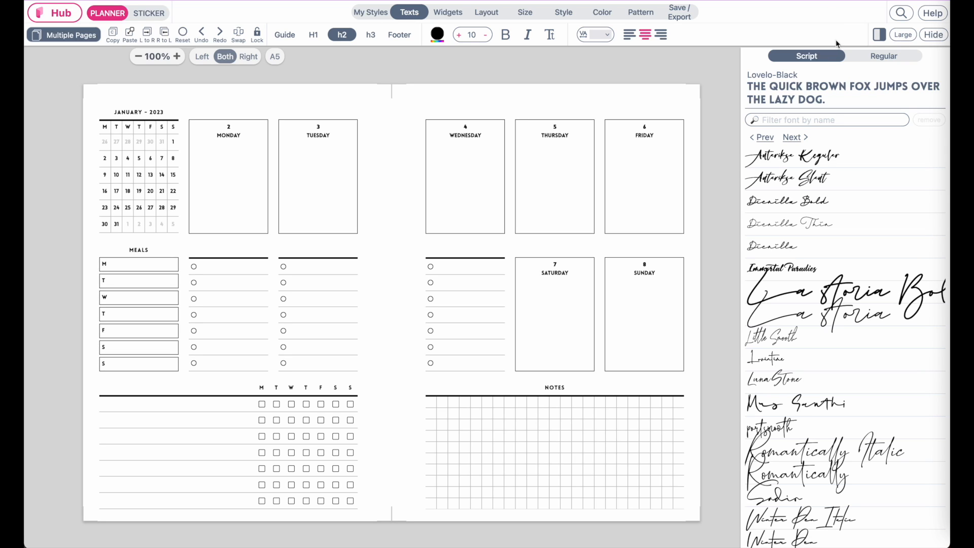
left_click(877, 58)
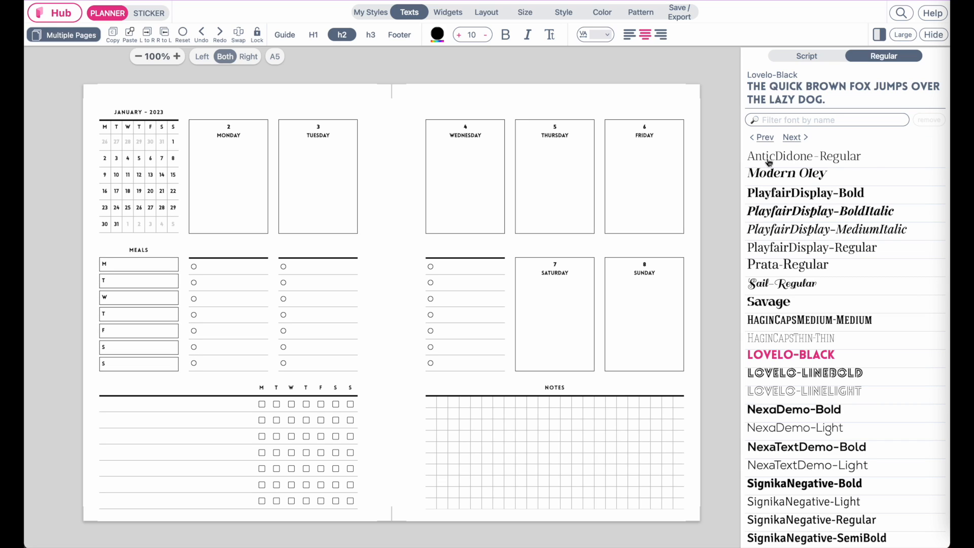
left_click(869, 162)
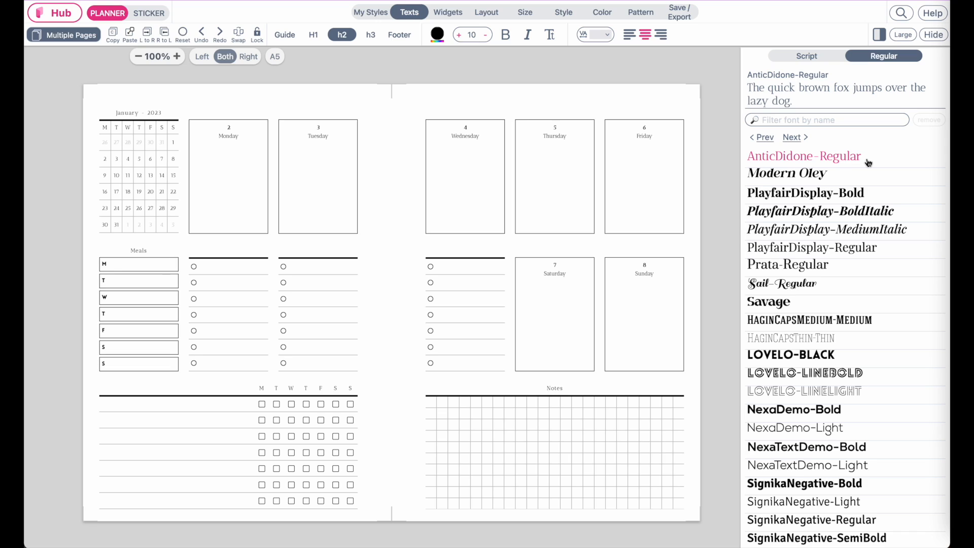
left_click(563, 13)
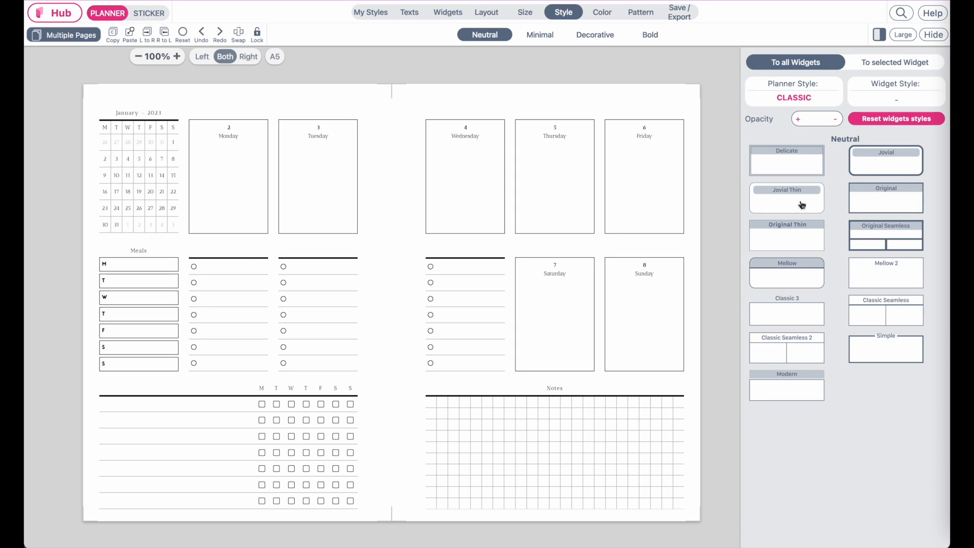
left_click(803, 205)
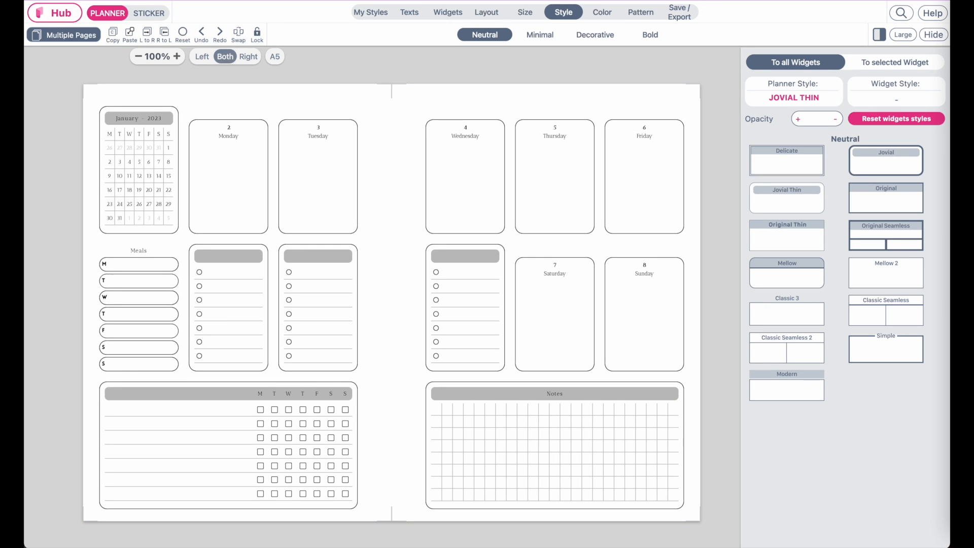
Choose the pale pink #EDDEE1 as the planner's header color
left_click(602, 19)
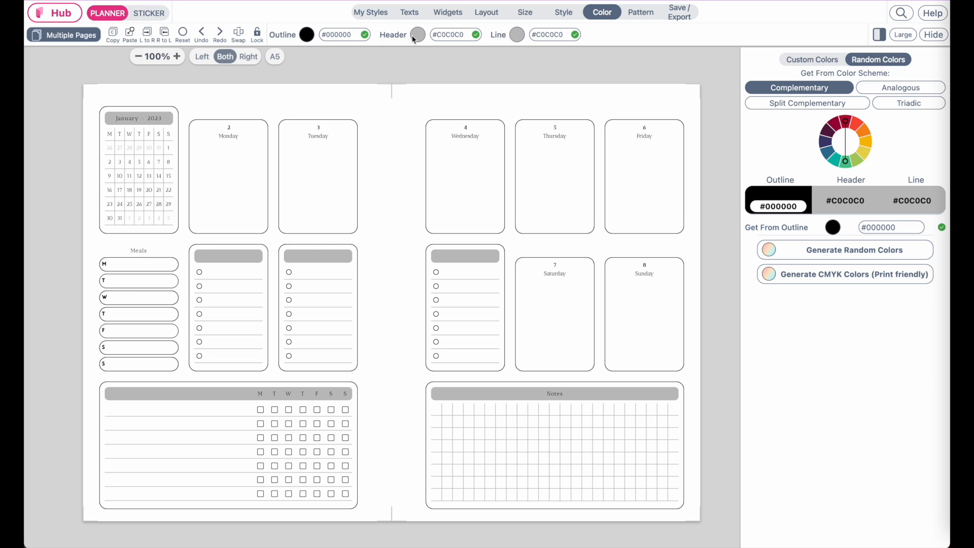
left_click(415, 35)
left_click(488, 208)
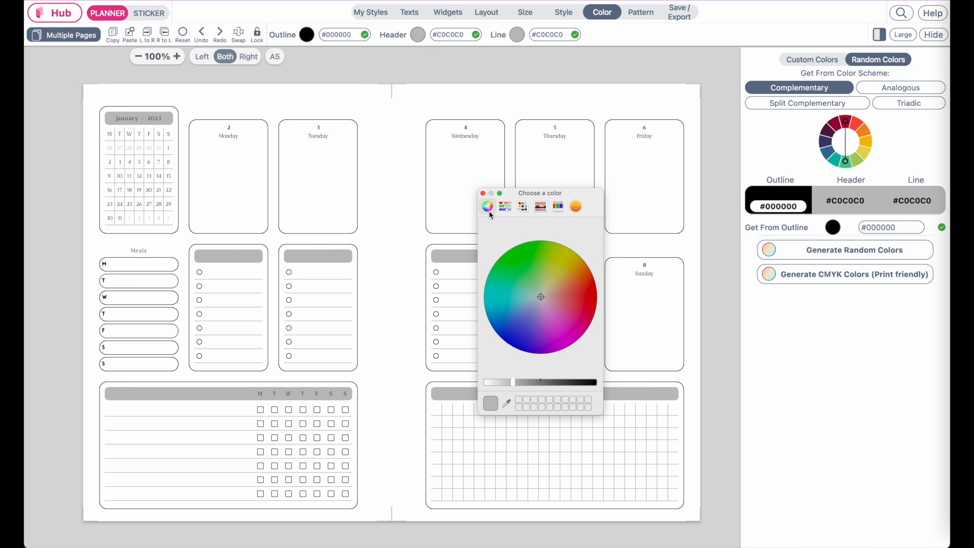
left_click(545, 298)
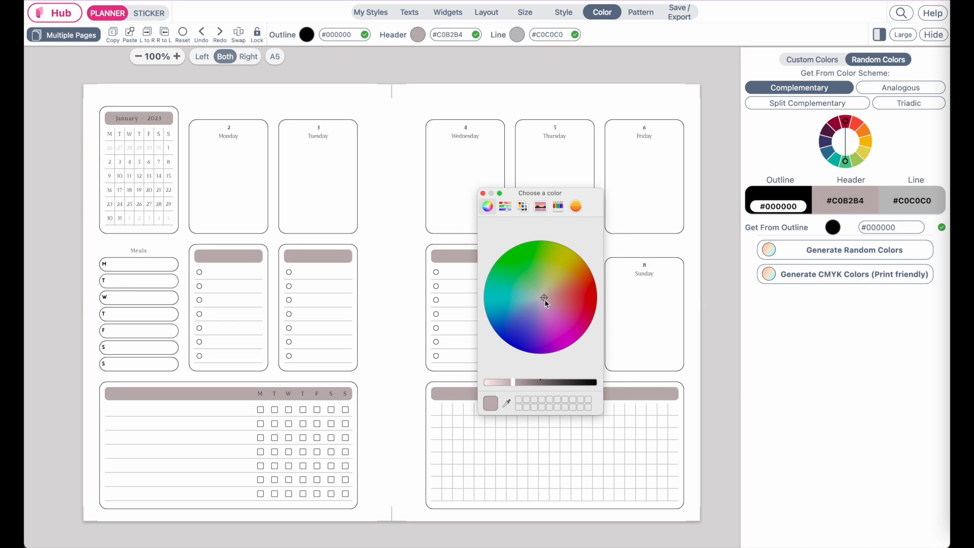
left_click_drag(488, 382, 492, 382)
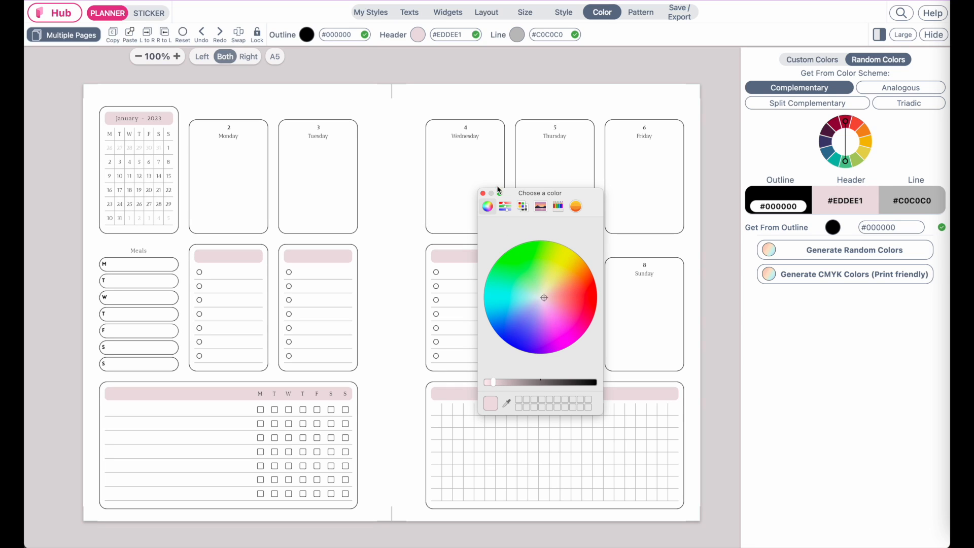
left_click(483, 194)
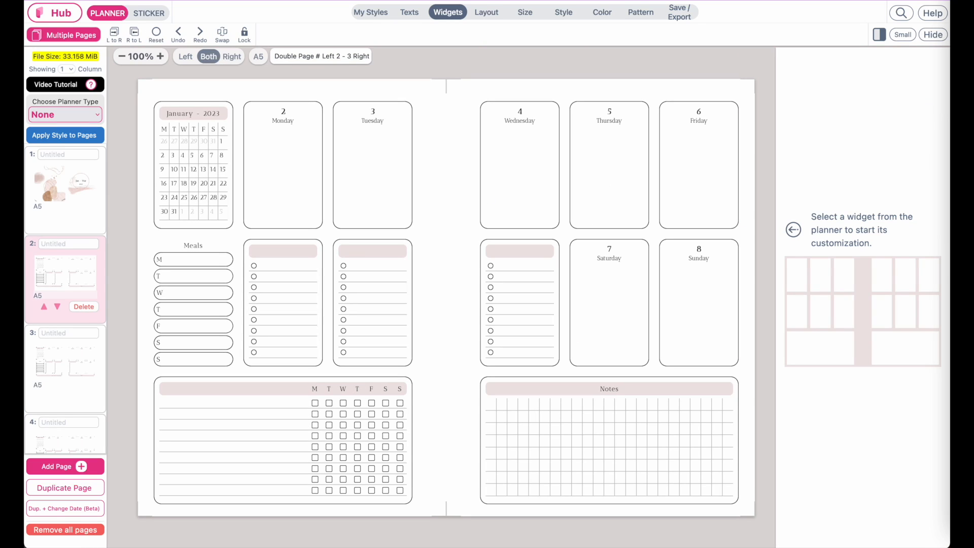
Copy the header color code #EFE5E5 from the multi-page planner and apply it as this planner's header color
left_click(599, 14)
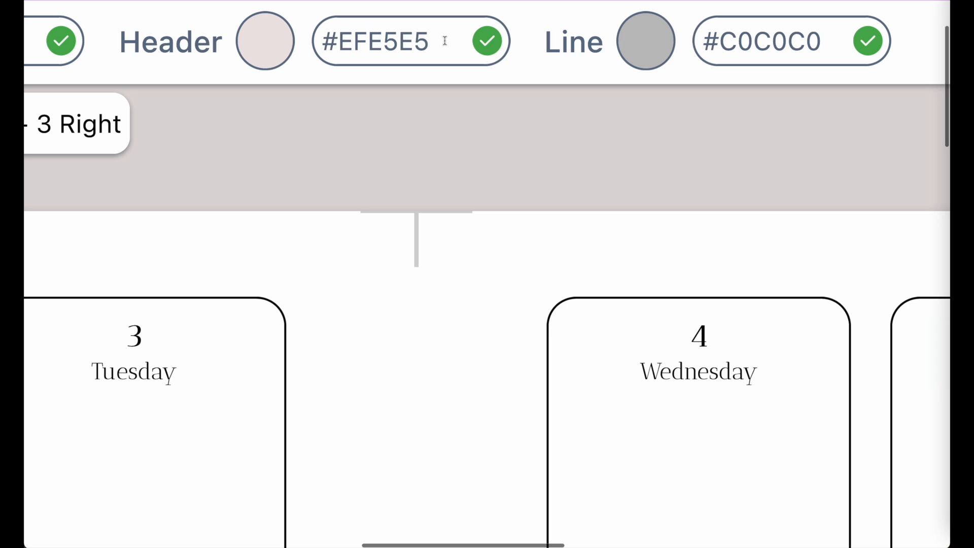
left_click_drag(445, 41, 275, 41)
key("super+c")
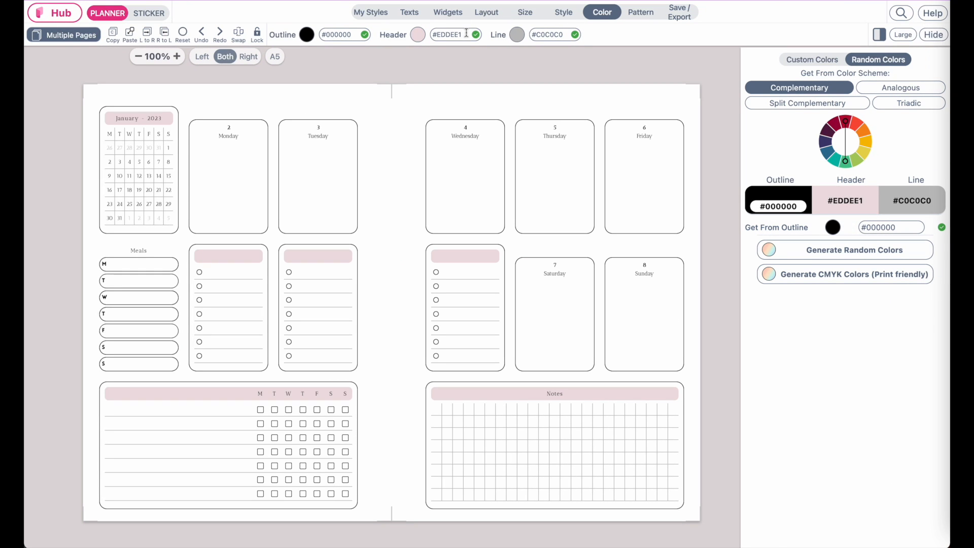
left_click_drag(466, 33, 356, 34)
key("super+v")
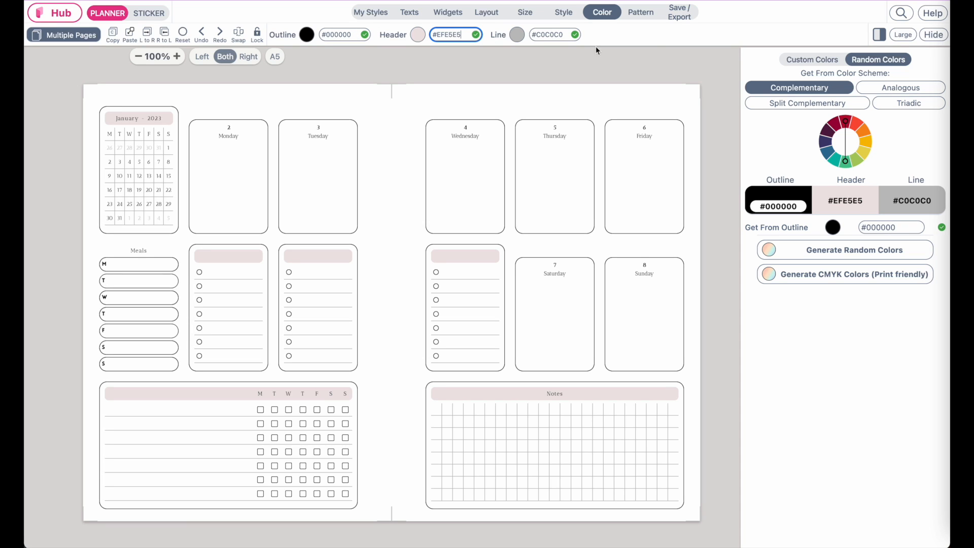
left_click(654, 36)
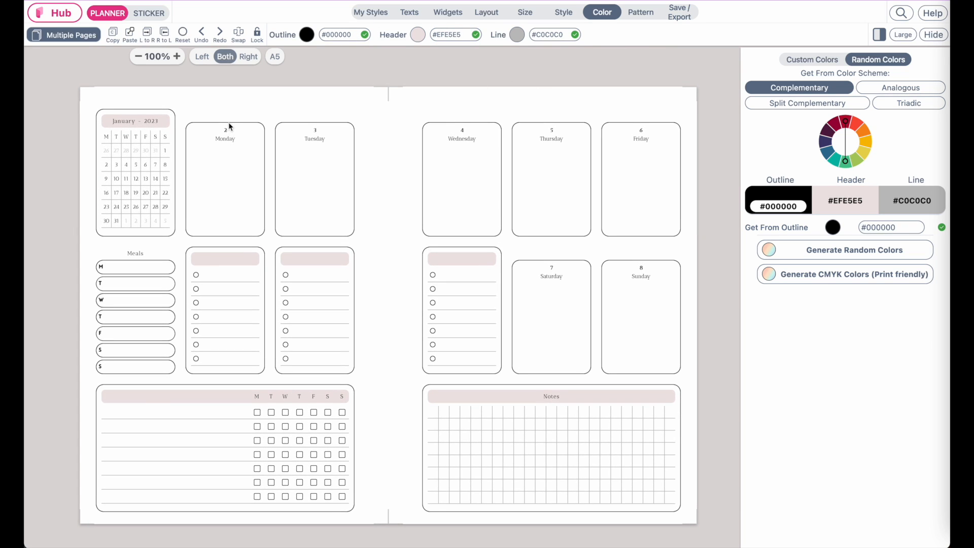
Remove the widget header from the Monday 2 and Tuesday 3 boxes
scroll(152, 144, "up", 3)
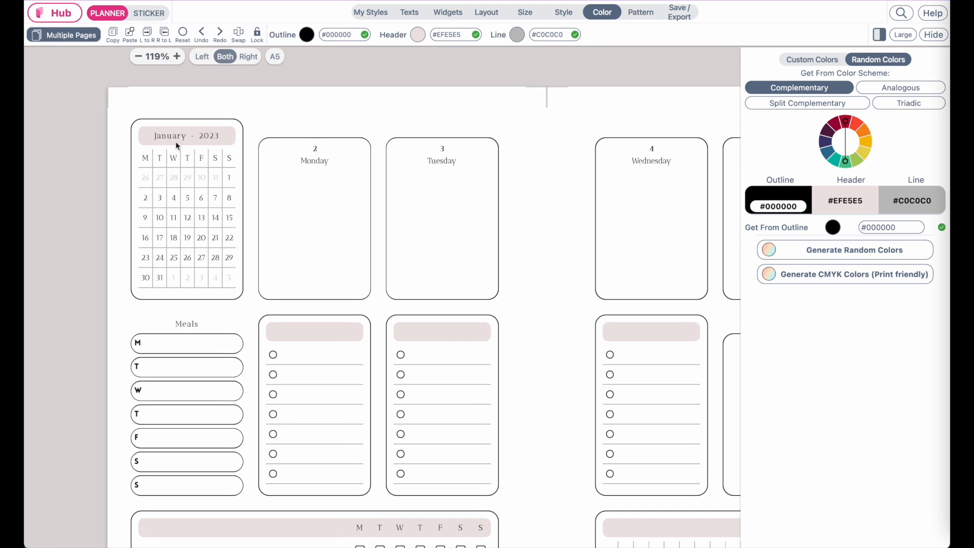
left_click(315, 196)
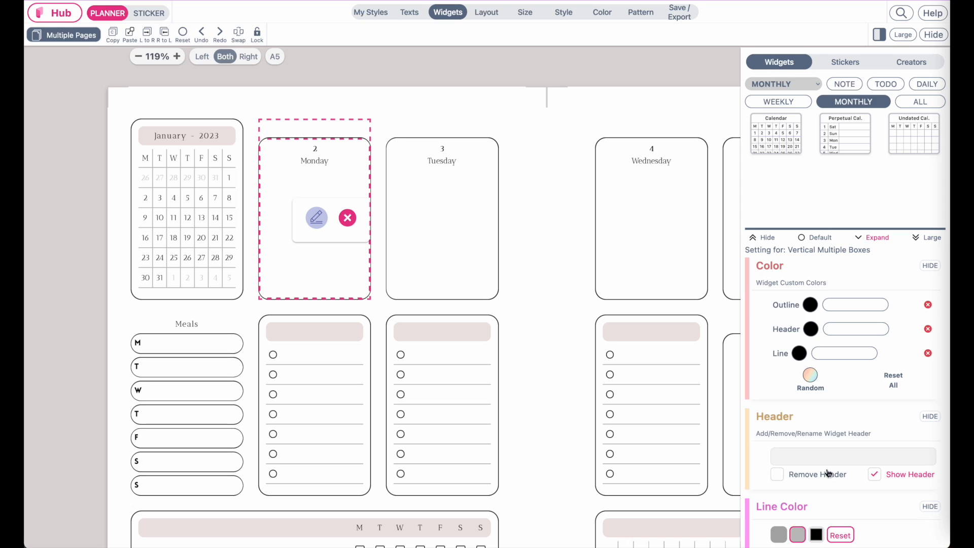
scroll(827, 505, "down", 1)
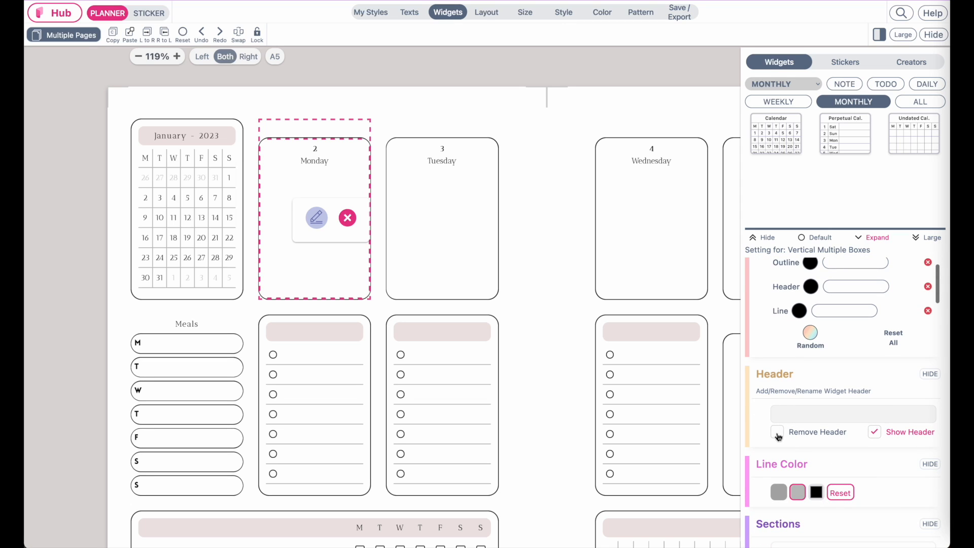
left_click(778, 433)
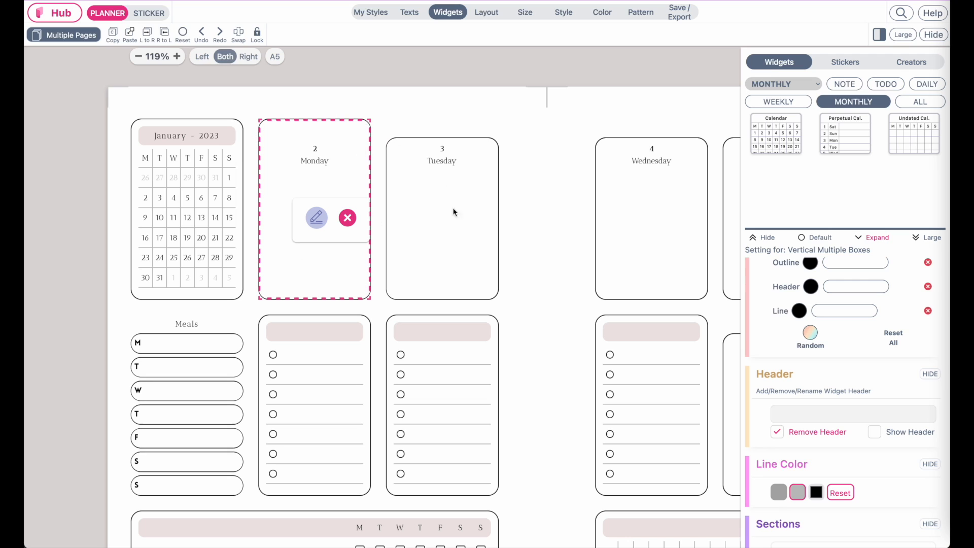
left_click(431, 256)
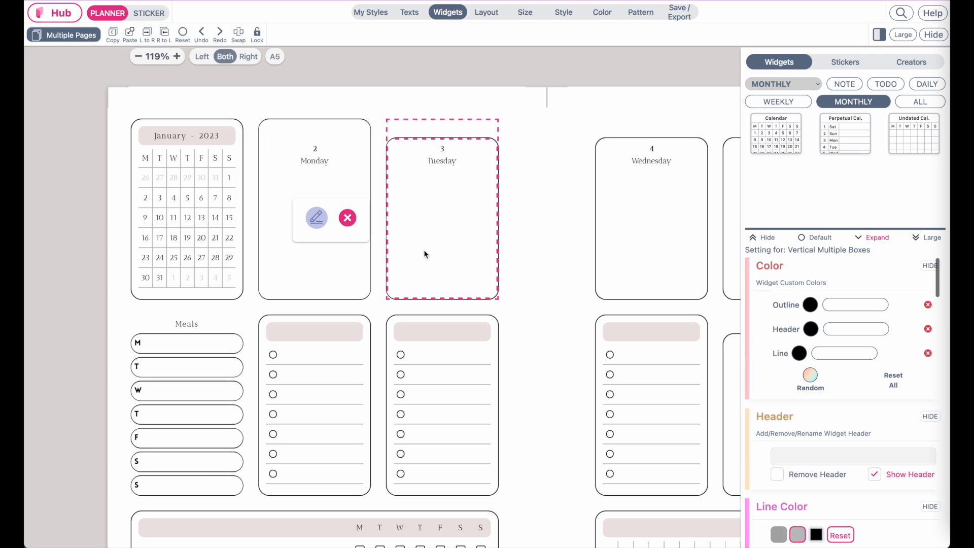
left_click(781, 475)
Remove the widget header from the Wednesday 4 and Thursday 5 boxes
left_click(627, 201)
left_click(778, 474)
scroll(531, 357, "right", 6)
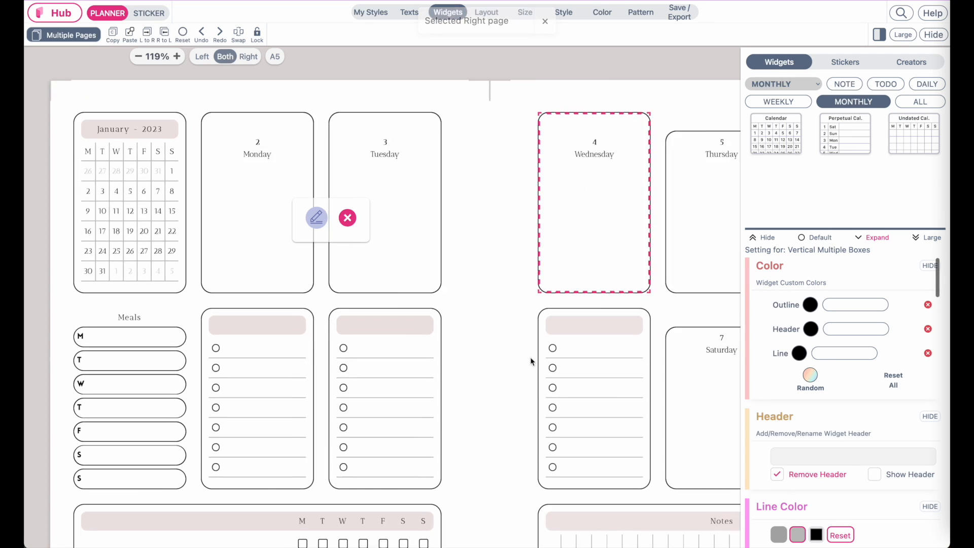
left_click(501, 266)
left_click(776, 474)
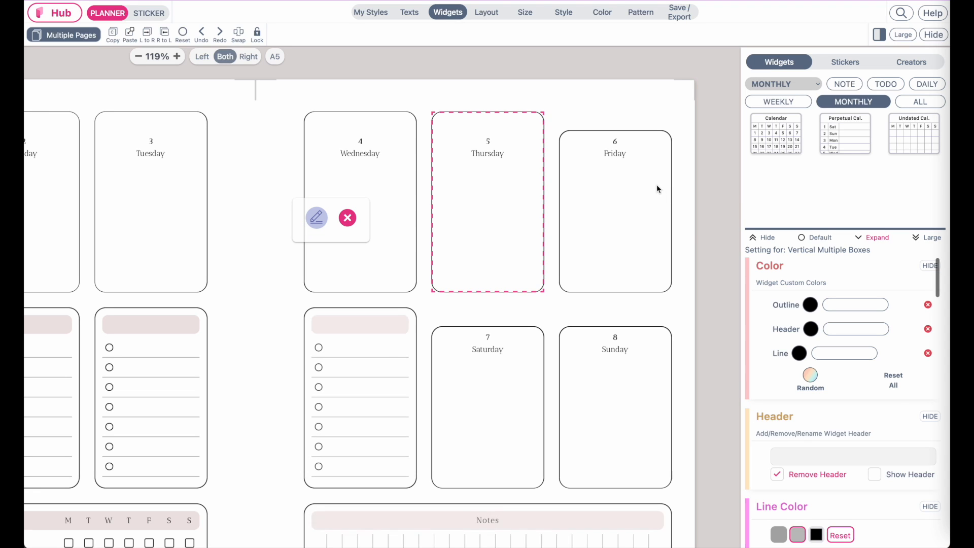
Remove the widget header from the Friday 6, Saturday 7 and Sunday 8 boxes
left_click(657, 188)
left_click(776, 474)
left_click(528, 428)
left_click(776, 475)
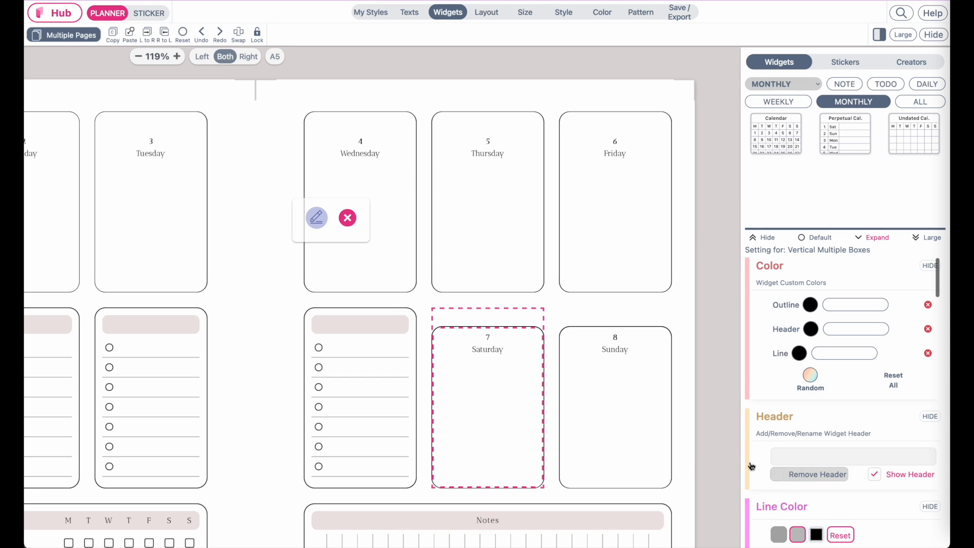
left_click(768, 474)
Reduce the date flag's distance from the top so the dates sit higher in all widgets on both pages
scroll(430, 244, "down", 5)
scroll(431, 244, "up", 4)
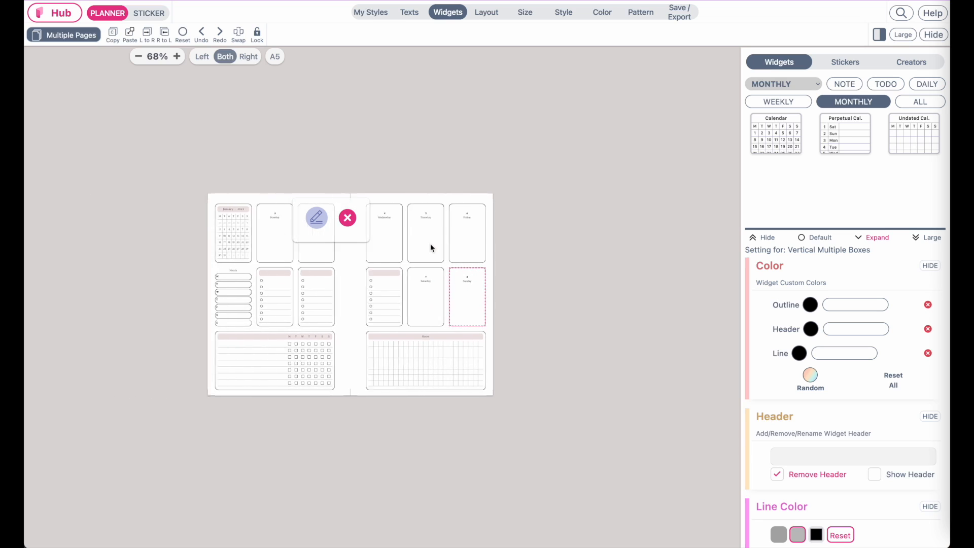
scroll(431, 247, "down", 3)
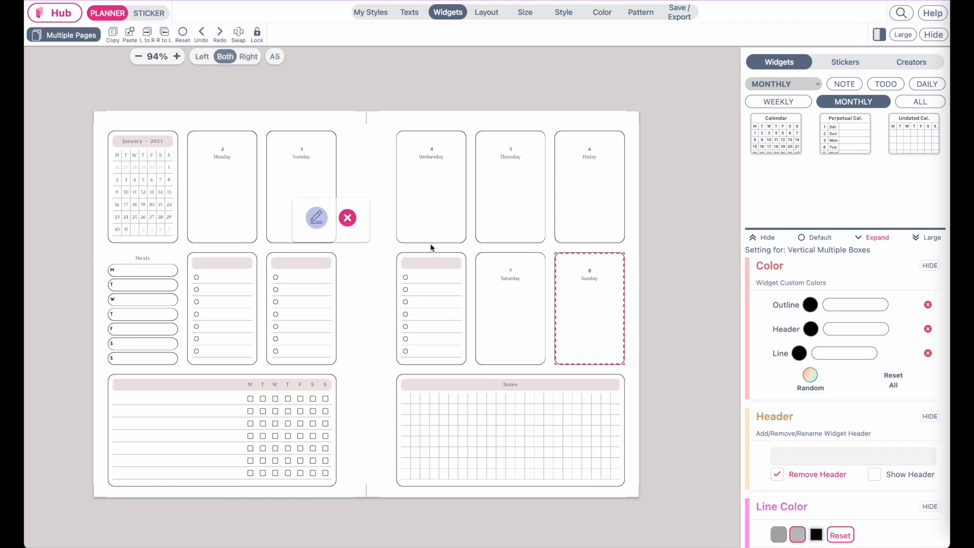
scroll(430, 247, "up", 4)
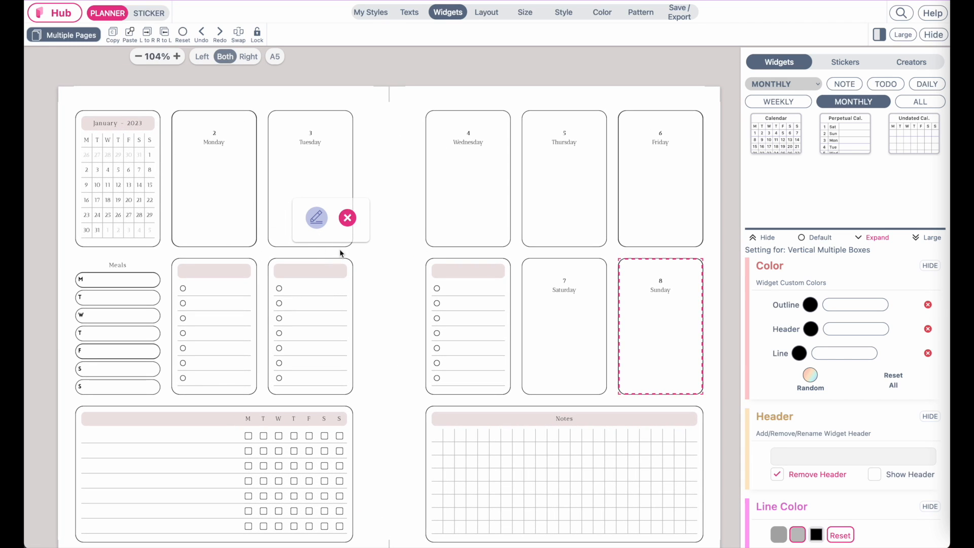
left_click(215, 138)
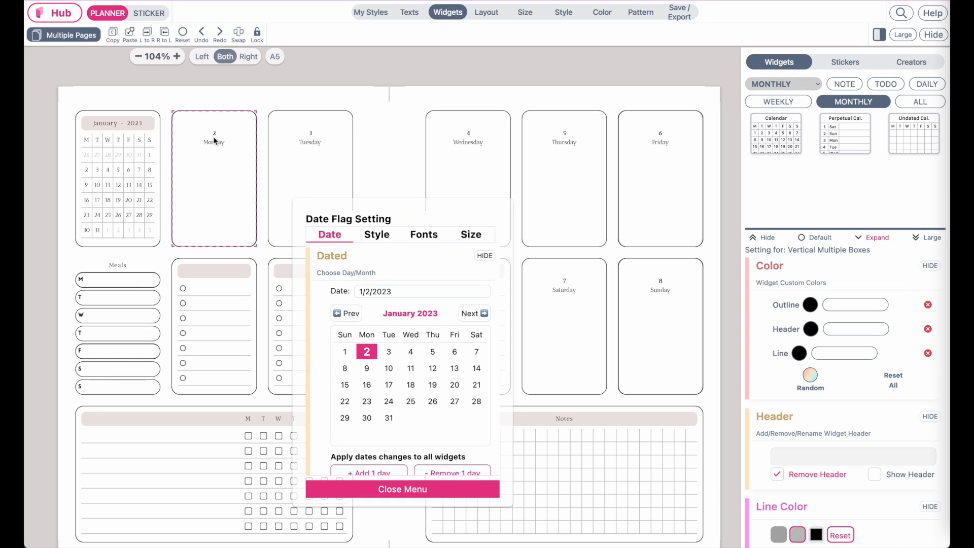
left_click_drag(295, 233, 314, 182)
left_click(489, 181)
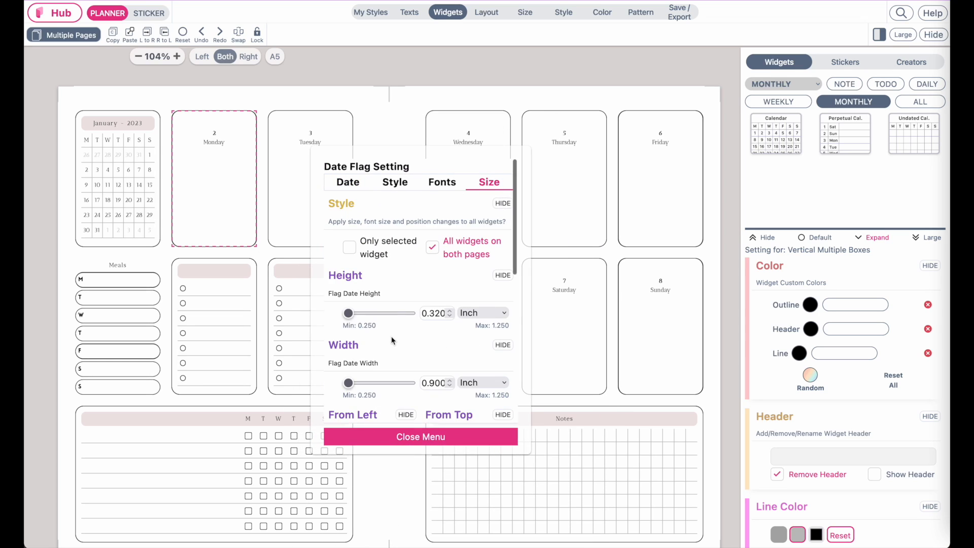
scroll(392, 340, "down", 2)
scroll(392, 340, "down", 2)
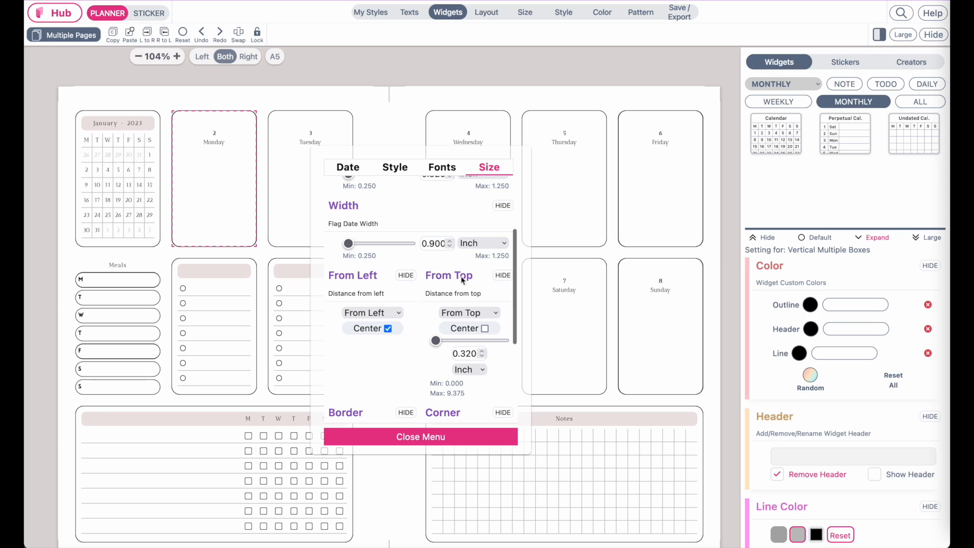
left_click_drag(436, 342, 437, 341)
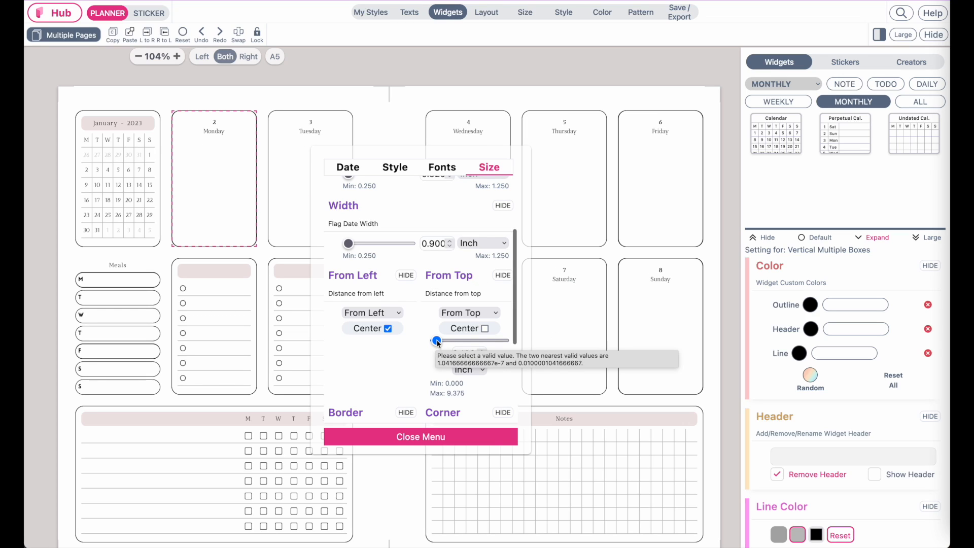
Set the date flag font size to 12 for all widgets and close the date settings
left_click(400, 168)
left_click(452, 171)
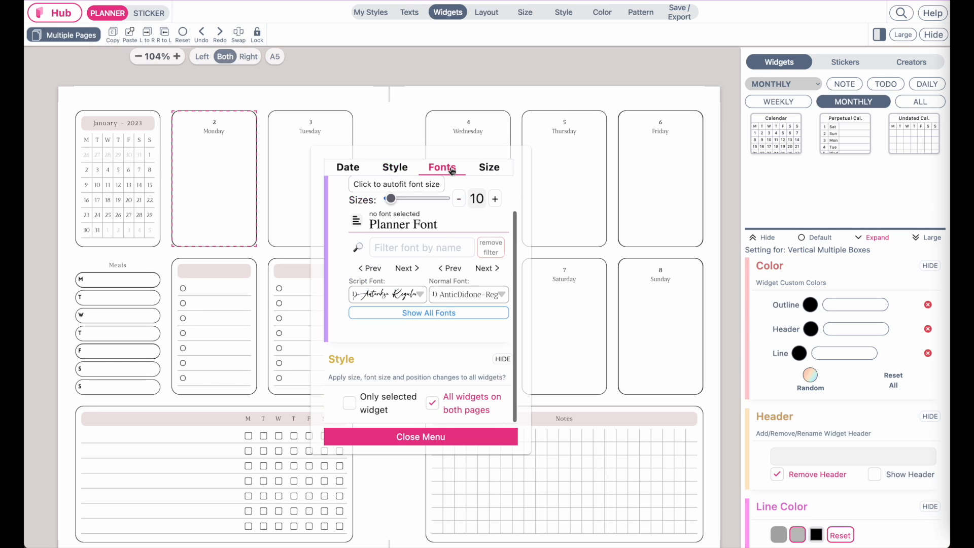
left_click(496, 198)
left_click(495, 198)
left_click(495, 199)
left_click(496, 198)
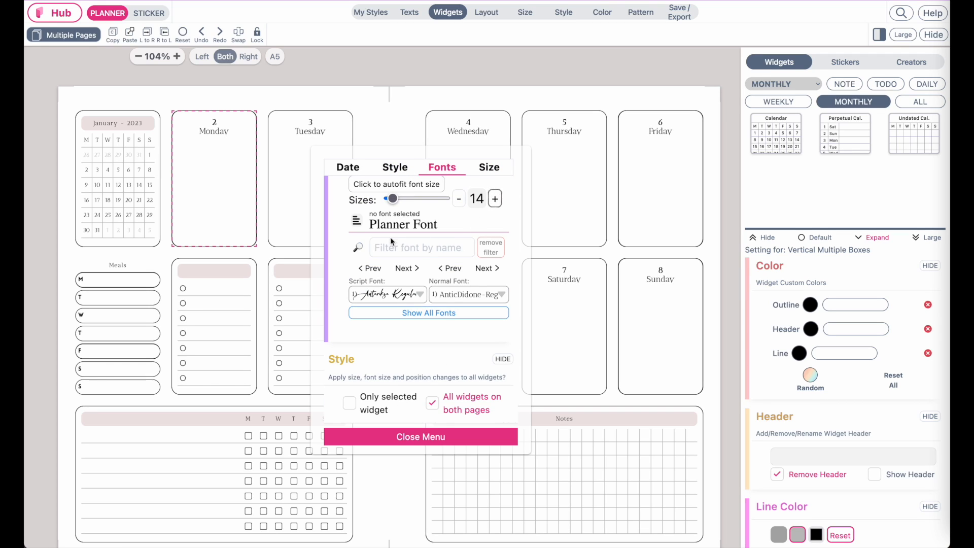
left_click(459, 199)
left_click(460, 200)
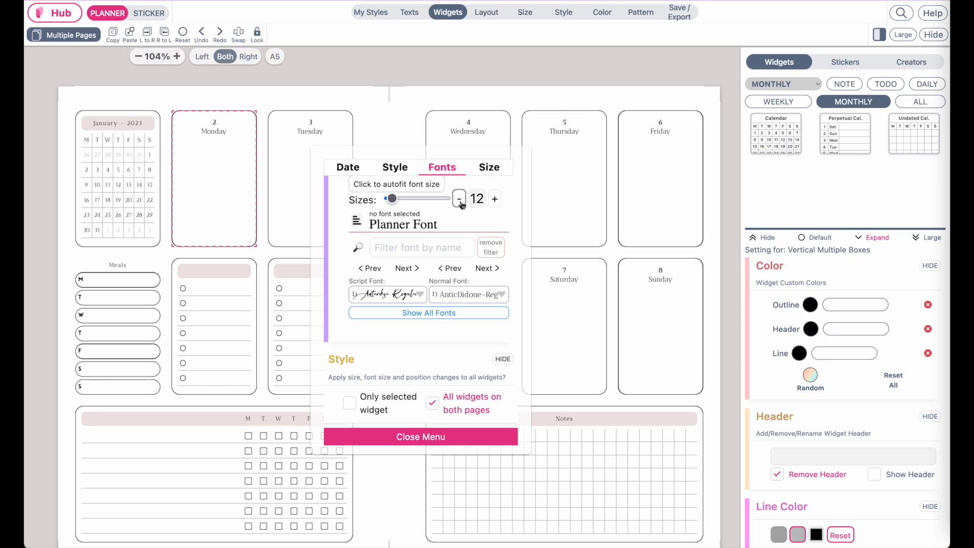
left_click(434, 435)
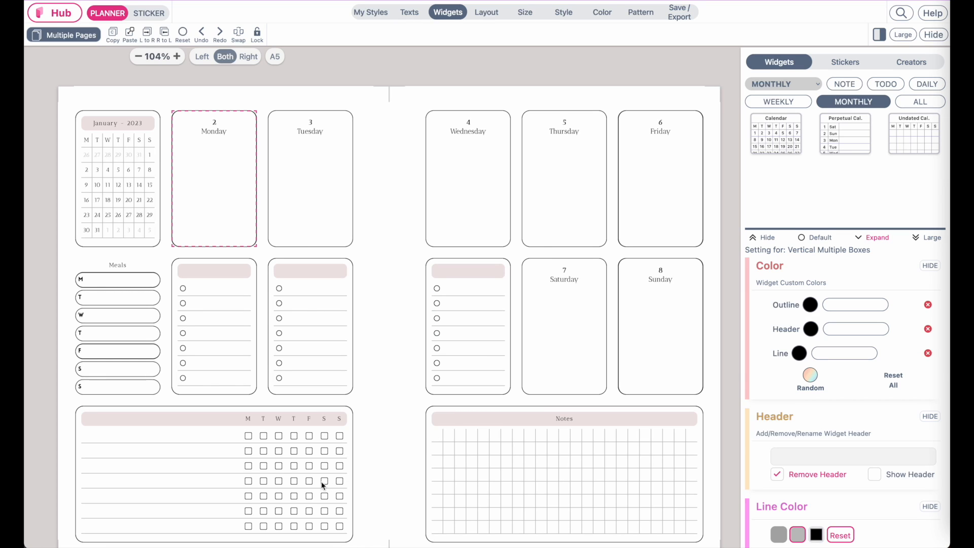
Open the text editor for the M box of the Meals widget and place it beside the widget
scroll(306, 354, "left", 2)
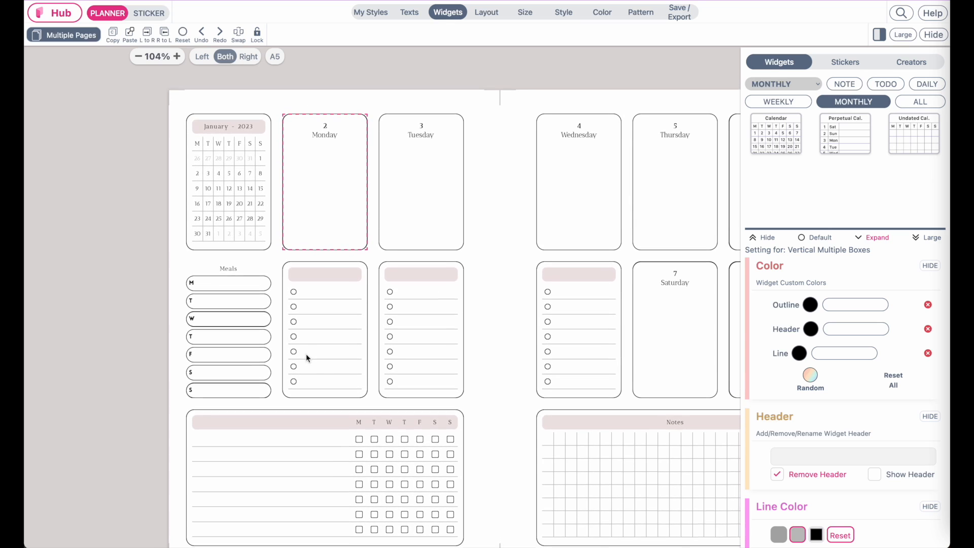
scroll(335, 425, "left", 1)
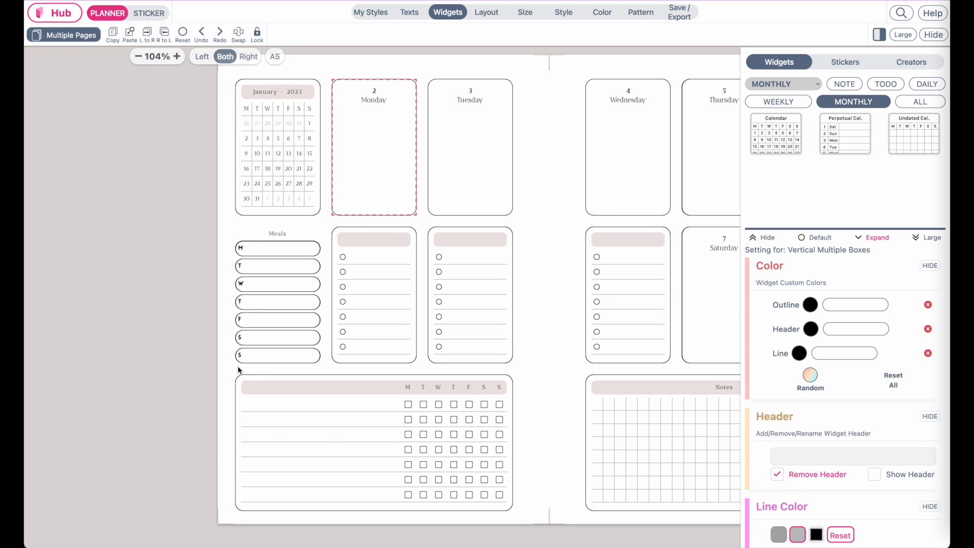
scroll(238, 367, "up", 5)
scroll(238, 367, "down", 1)
scroll(238, 365, "down", 2)
scroll(238, 365, "left", 1)
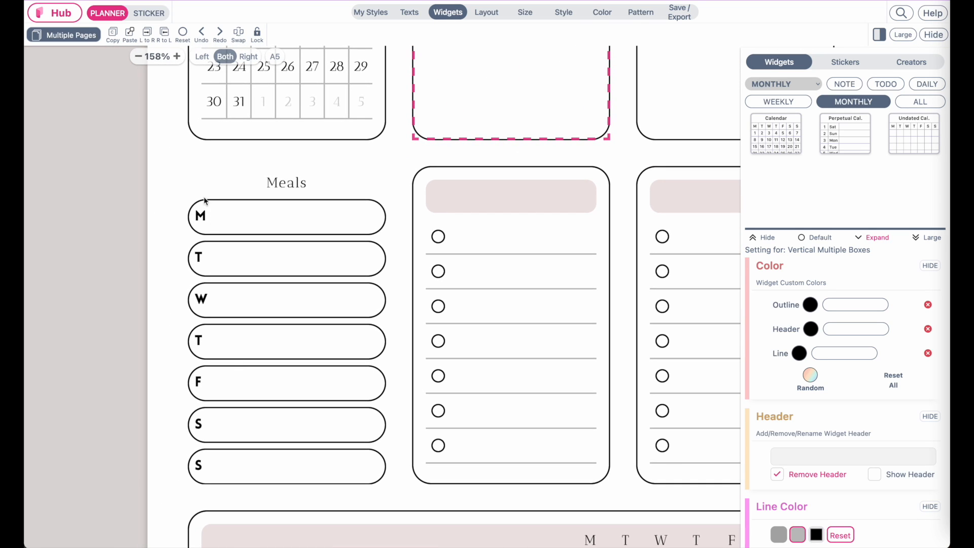
left_click(248, 223)
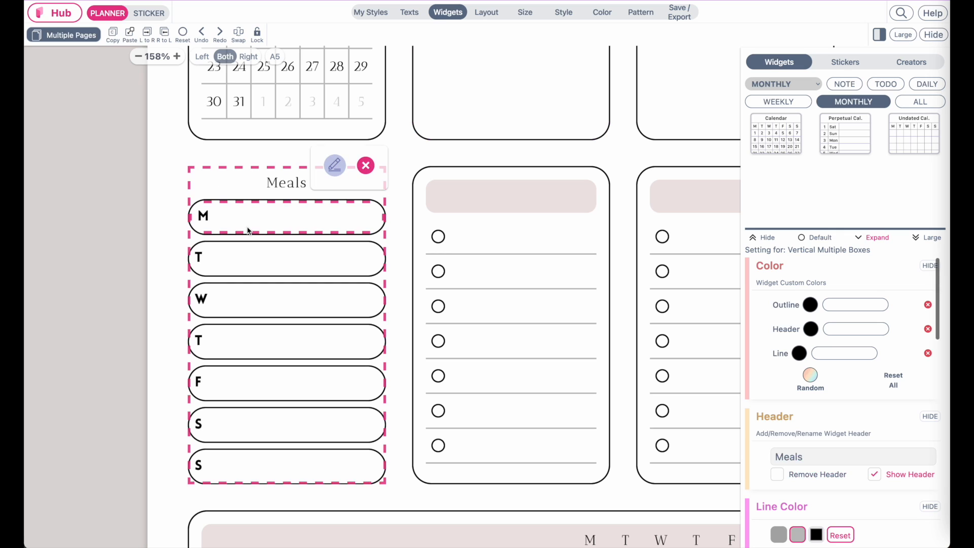
left_click(259, 214)
left_click_drag(314, 216, 405, 212)
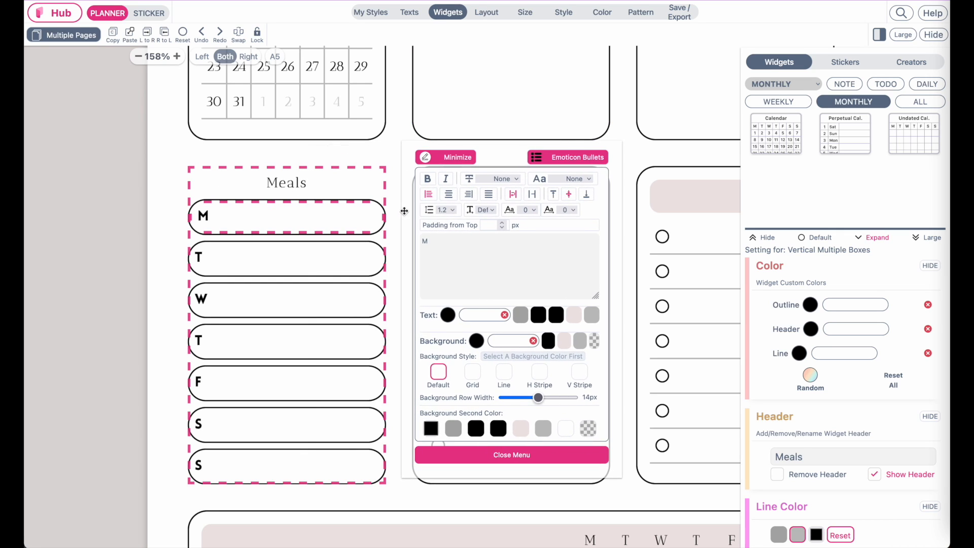
Browse the full widget library across all categories
left_click(920, 102)
scroll(843, 169, "down", 3)
scroll(843, 170, "down", 1)
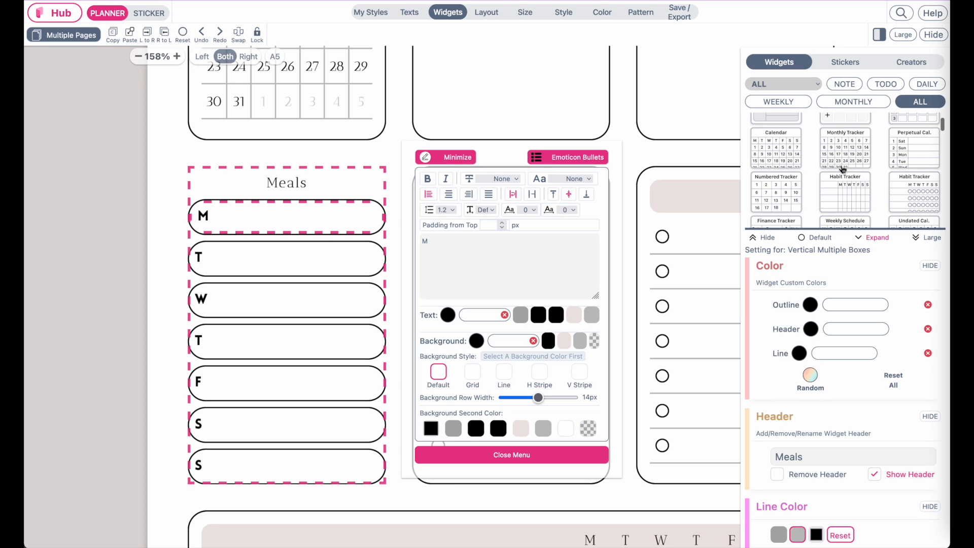
scroll(843, 169, "up", 2)
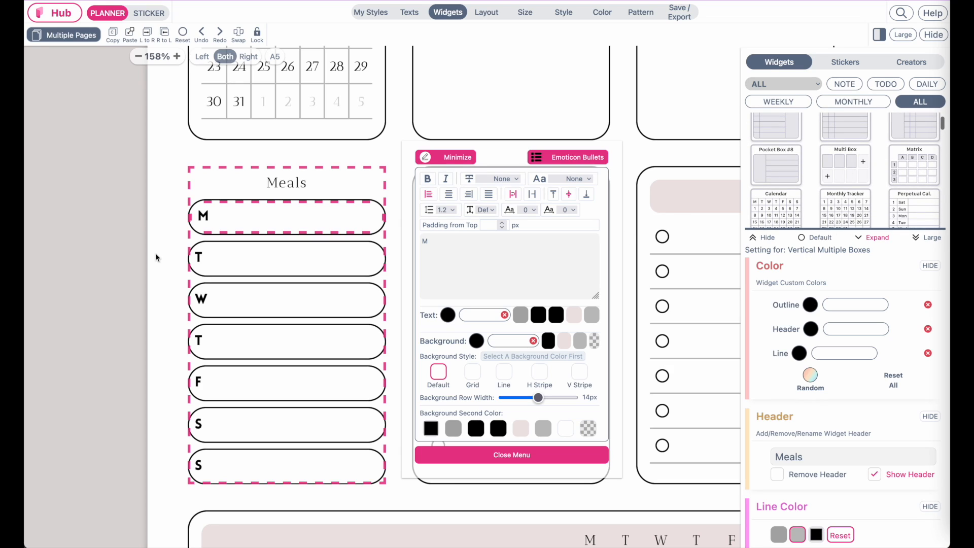
scroll(737, 374, "down", 4)
scroll(738, 374, "up", 2)
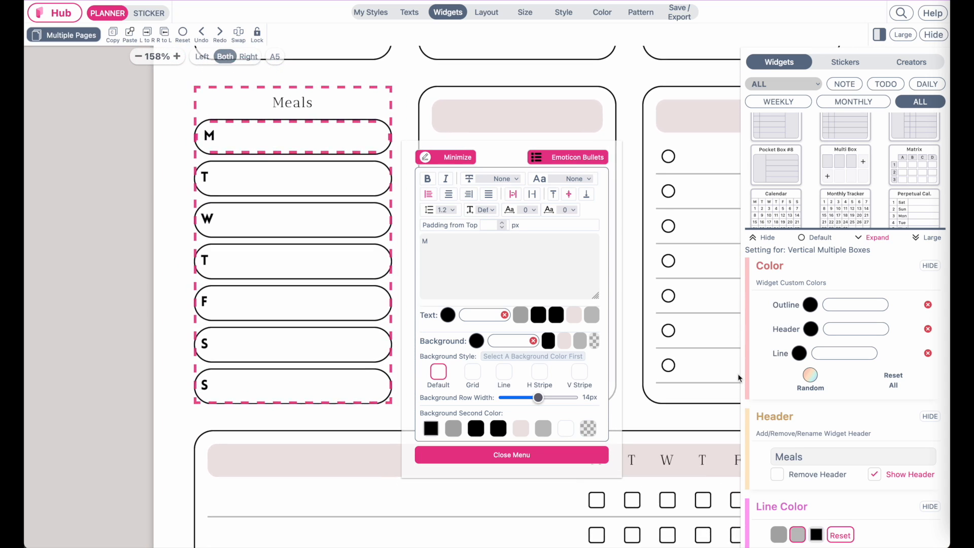
Try different section counts in the Meals widget and return it to 7 sections
scroll(908, 374, "down", 2)
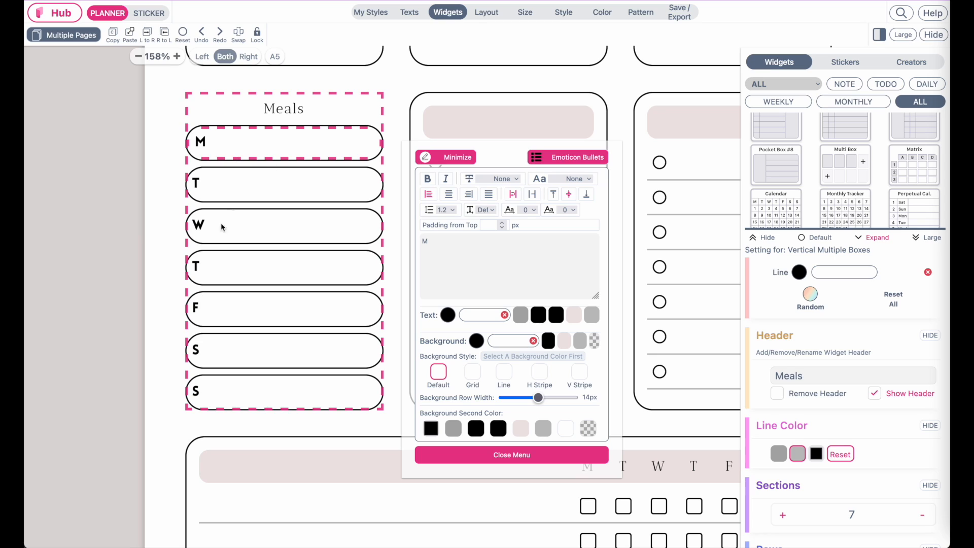
scroll(824, 437, "down", 2)
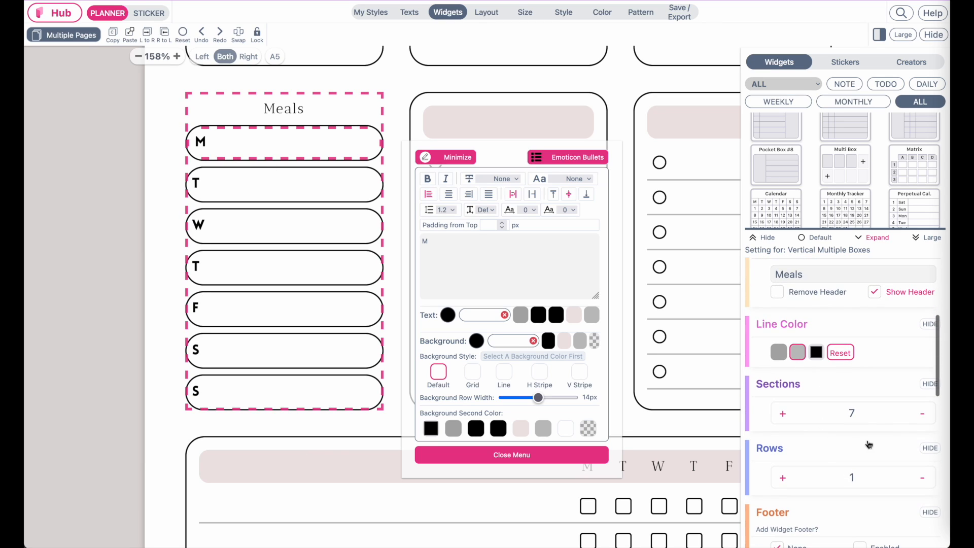
left_click(783, 414)
left_click(783, 413)
left_click(919, 414)
left_click(920, 414)
left_click(920, 414)
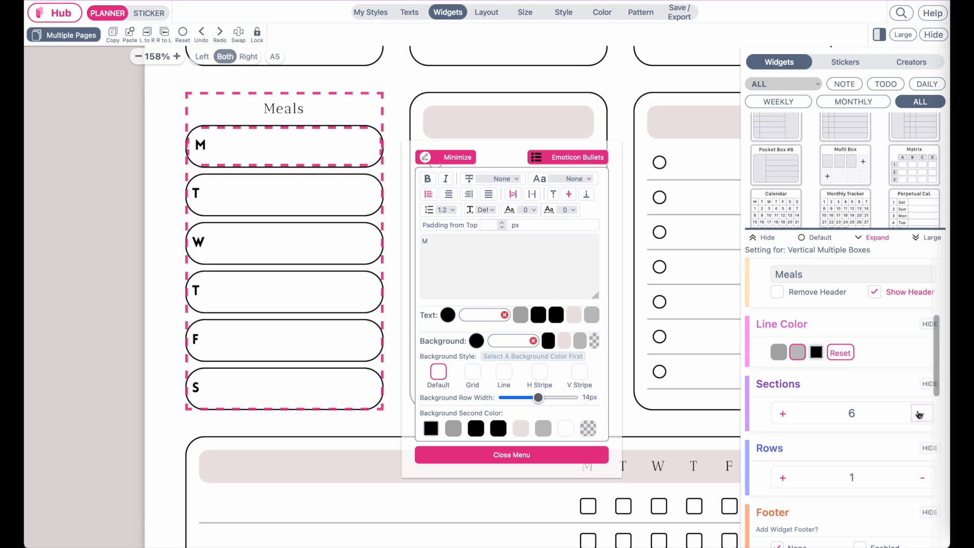
left_click(783, 413)
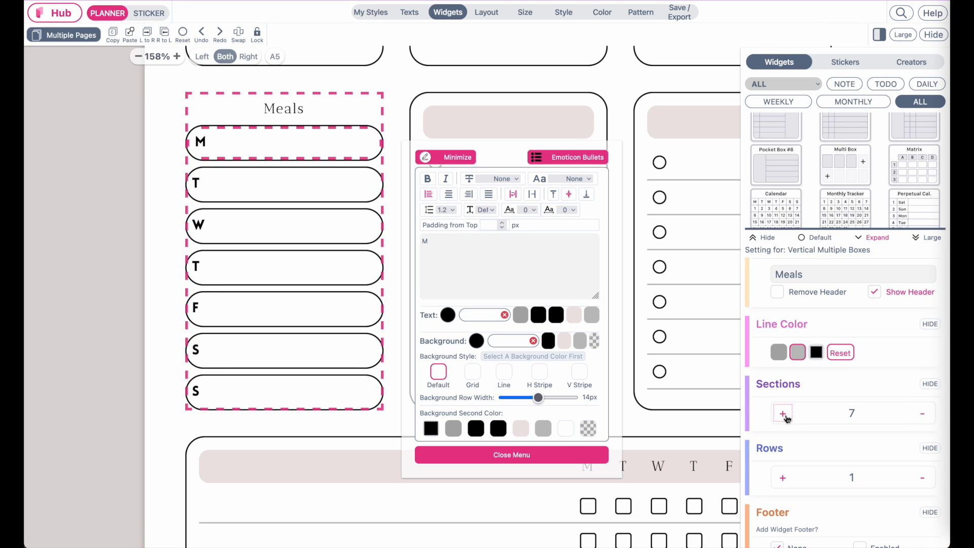
Try 3 rows in the Meals widget and return the row count to 1
left_click(783, 477)
left_click(783, 477)
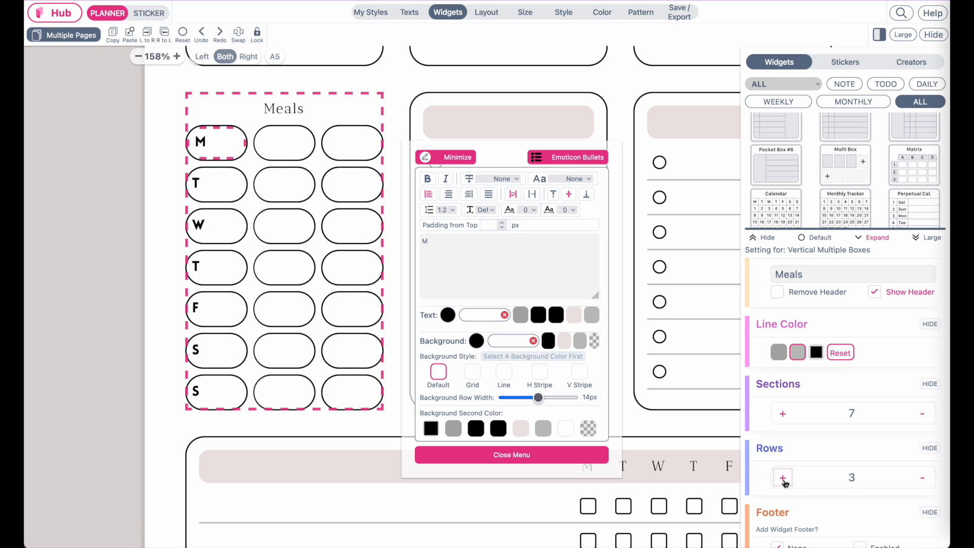
left_click(922, 477)
left_click(922, 478)
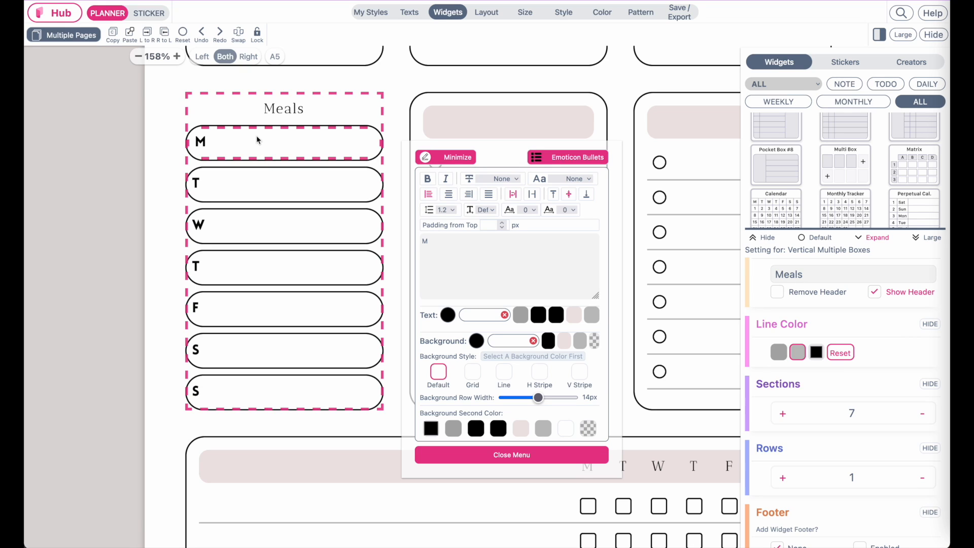
Clear the label of the second Meals box, re-enter T and close the text editor
left_click(472, 256)
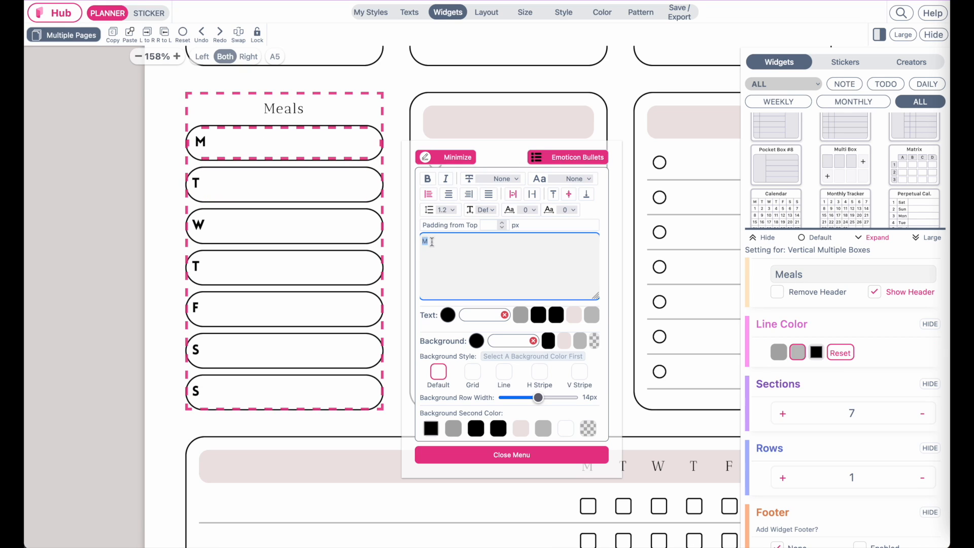
left_click(281, 190)
left_click(427, 234)
key("BackSpace")
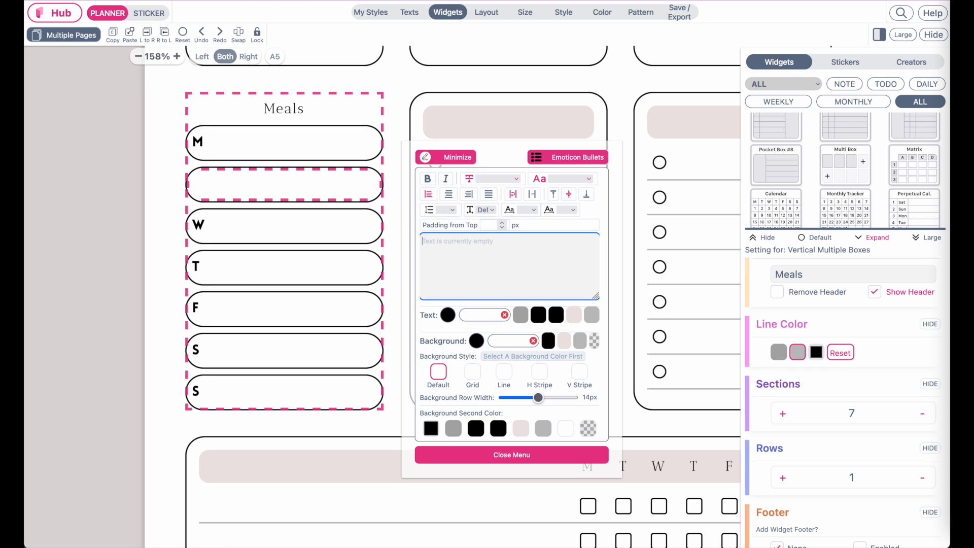
type("T")
left_click(446, 454)
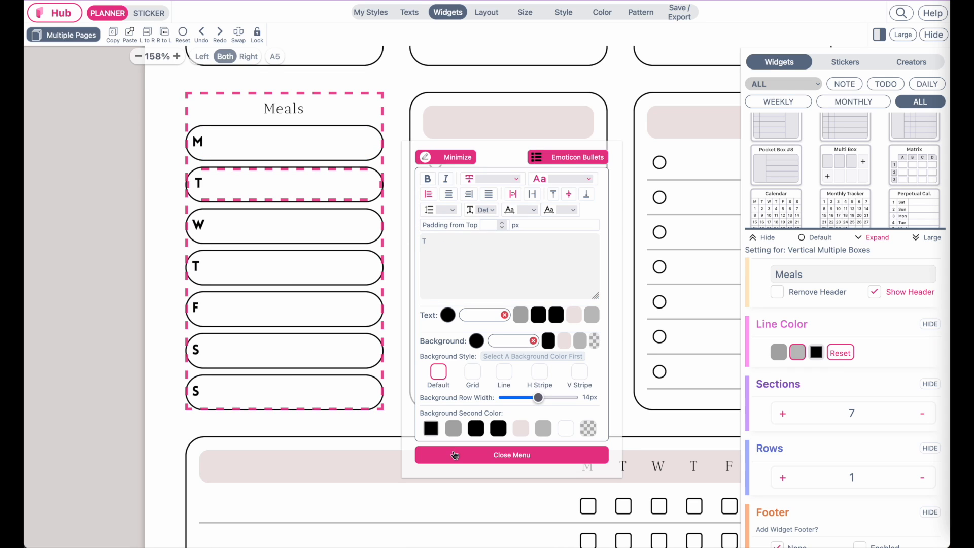
Set the h3 text font of the Meals widget's day labels to AnticDidone-Regular
scroll(272, 274, "up", 2)
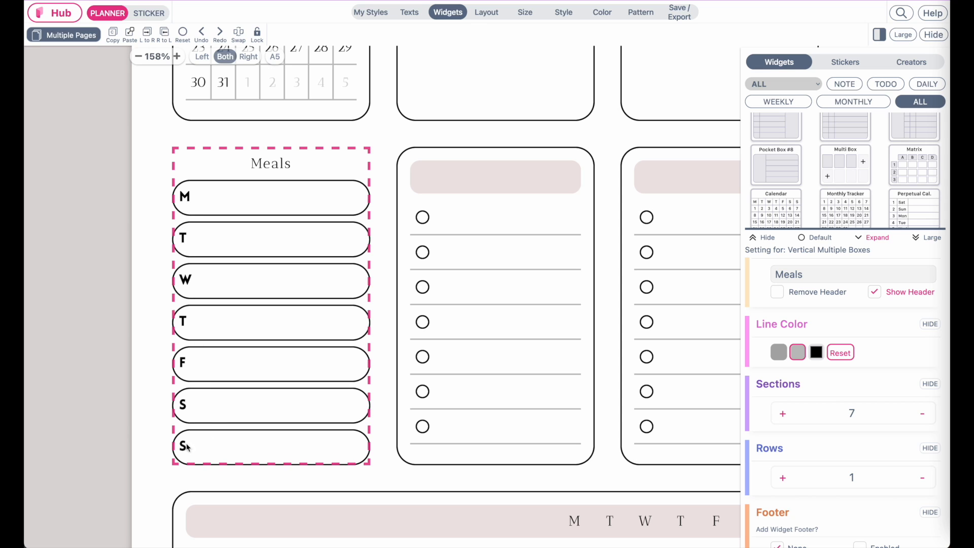
scroll(203, 445, "down", 5)
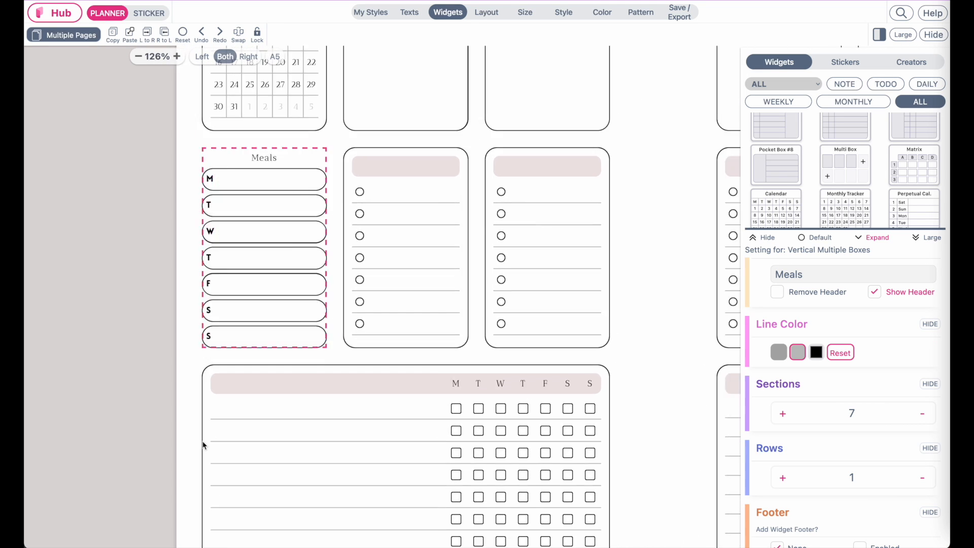
scroll(291, 271, "right", 2)
scroll(291, 272, "up", 1)
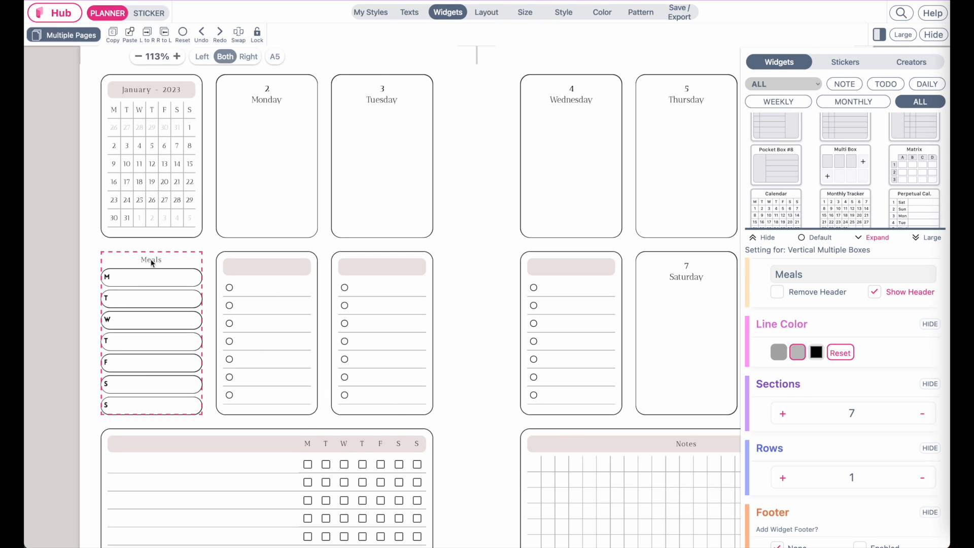
left_click(406, 12)
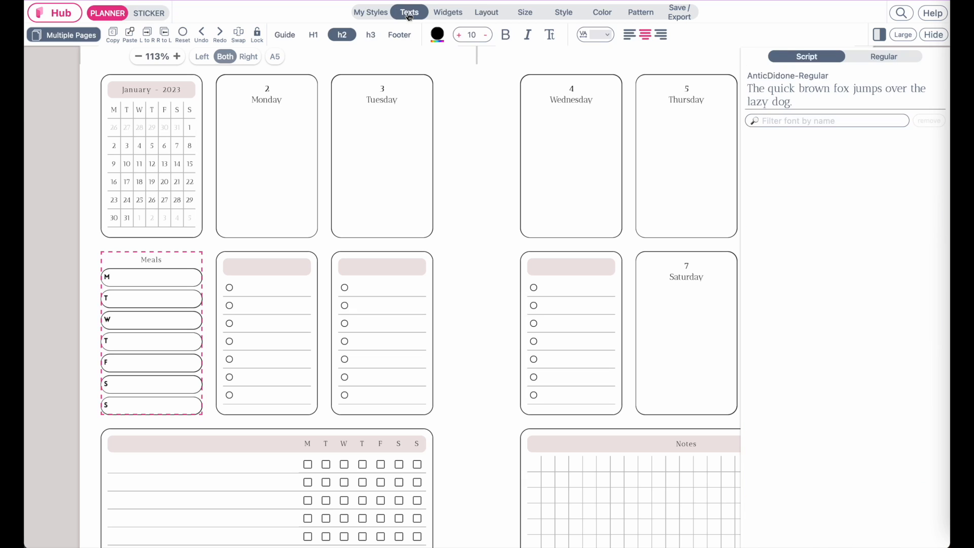
left_click(372, 36)
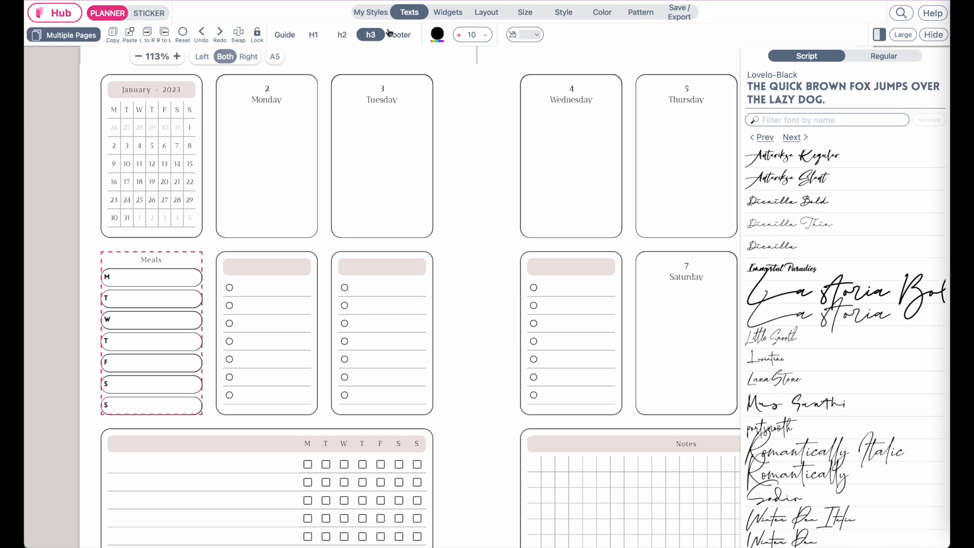
left_click(886, 56)
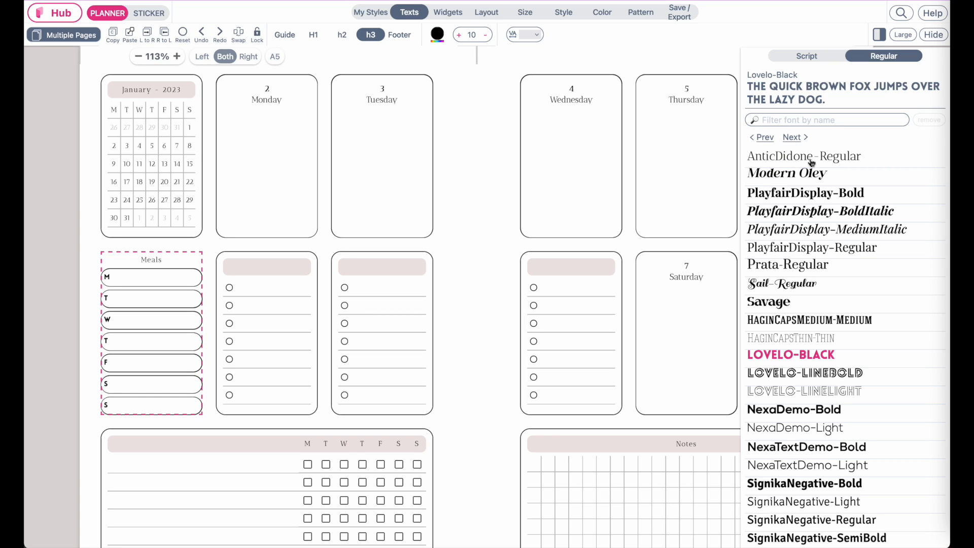
left_click(841, 160)
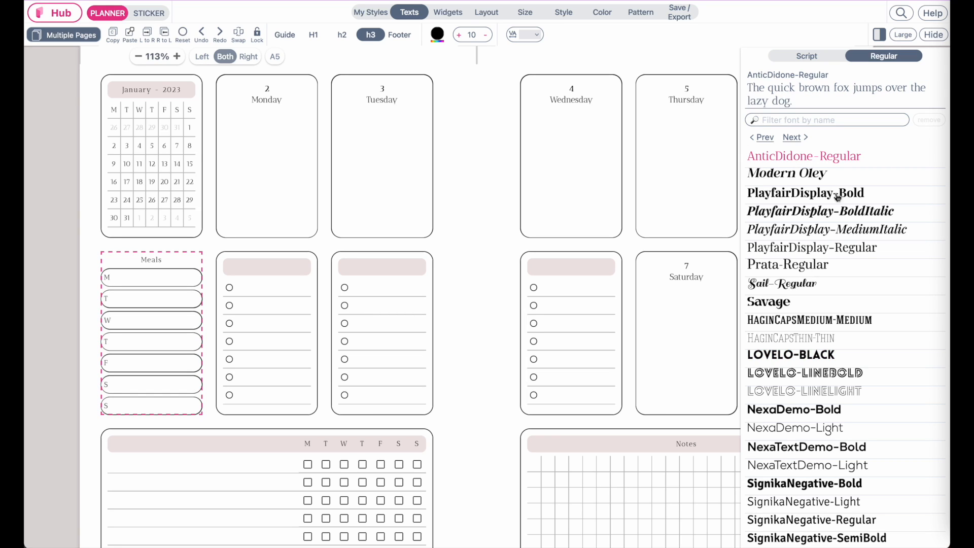
Add a new blank double page and move it ahead of the weekly spread
scroll(327, 376, "down", 3)
scroll(327, 379, "down", 1)
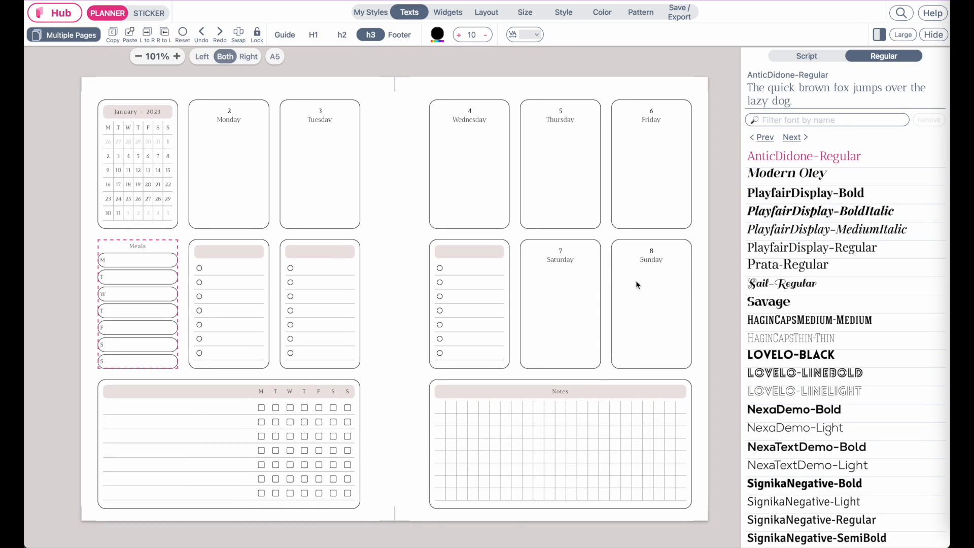
left_click(53, 37)
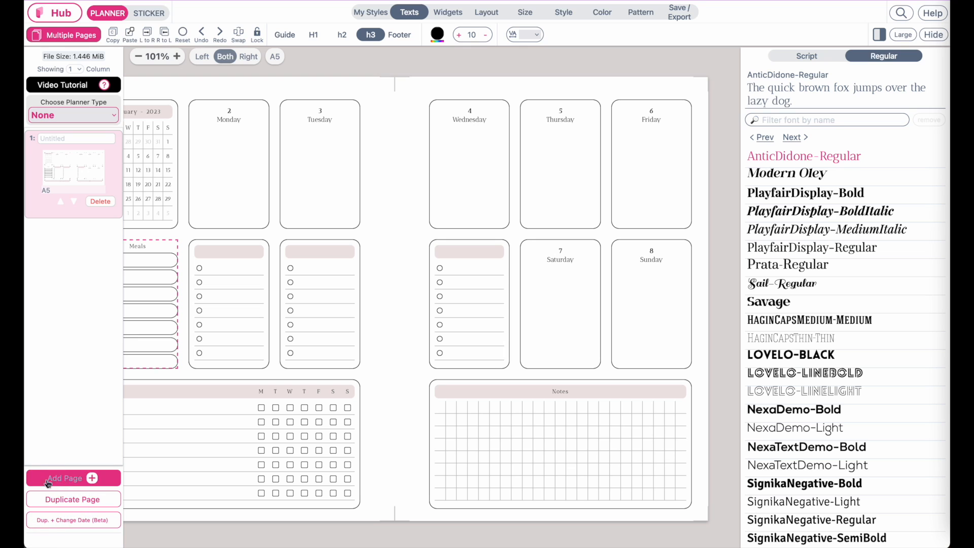
left_click(92, 479)
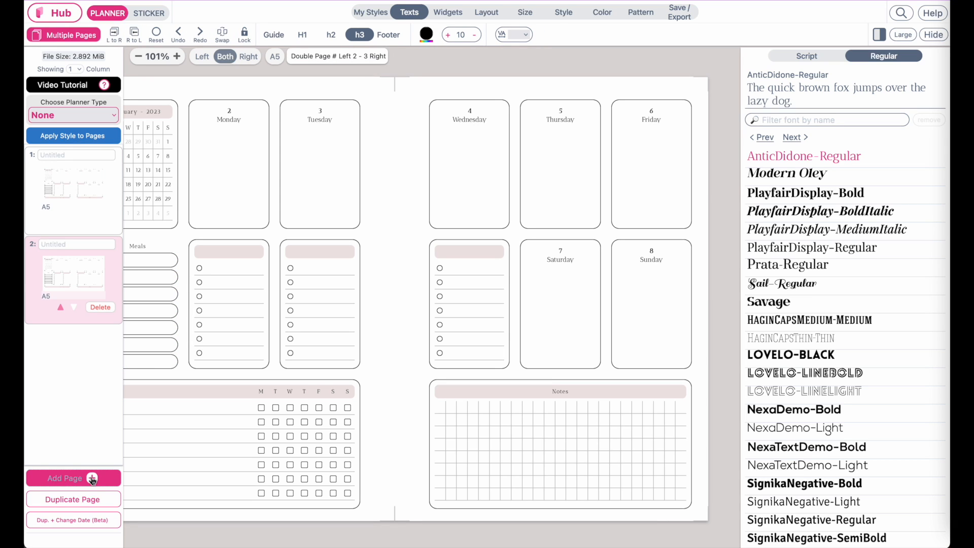
left_click(74, 191)
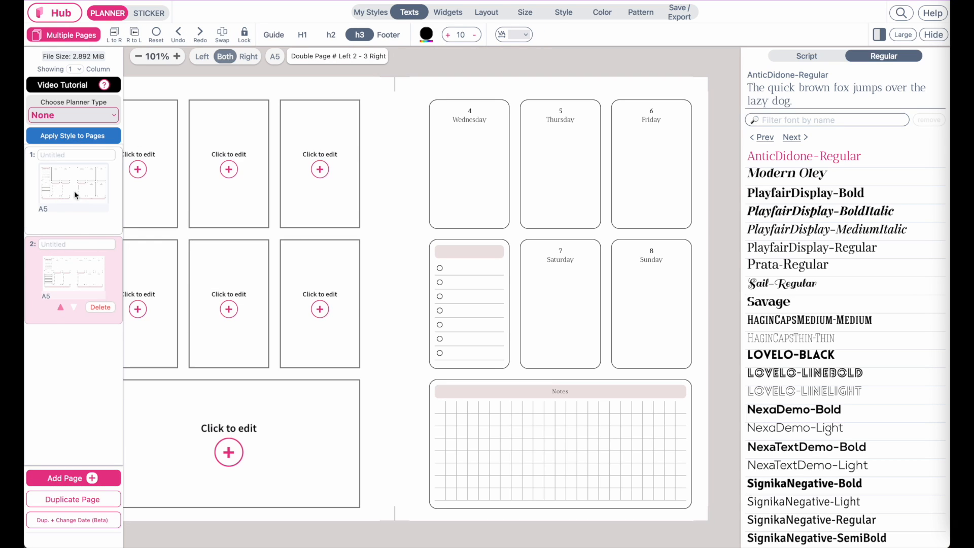
left_click(78, 283)
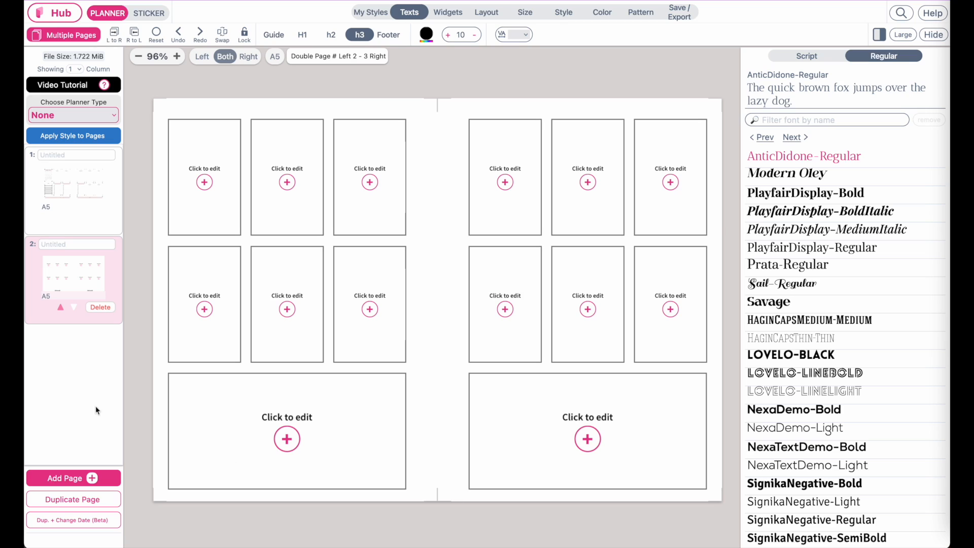
left_click(60, 308)
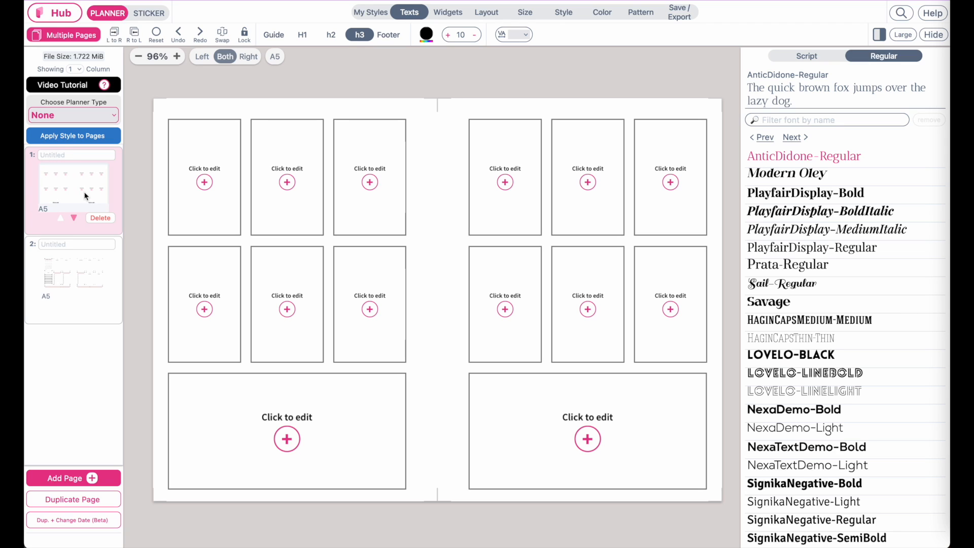
Switch between the blank page and the weekly spread to compare them
left_click(75, 272)
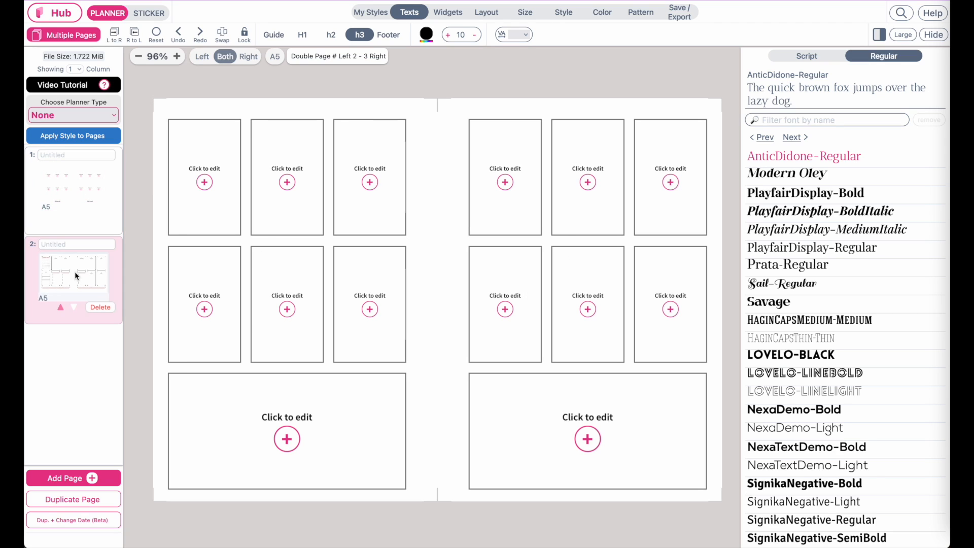
left_click(66, 213)
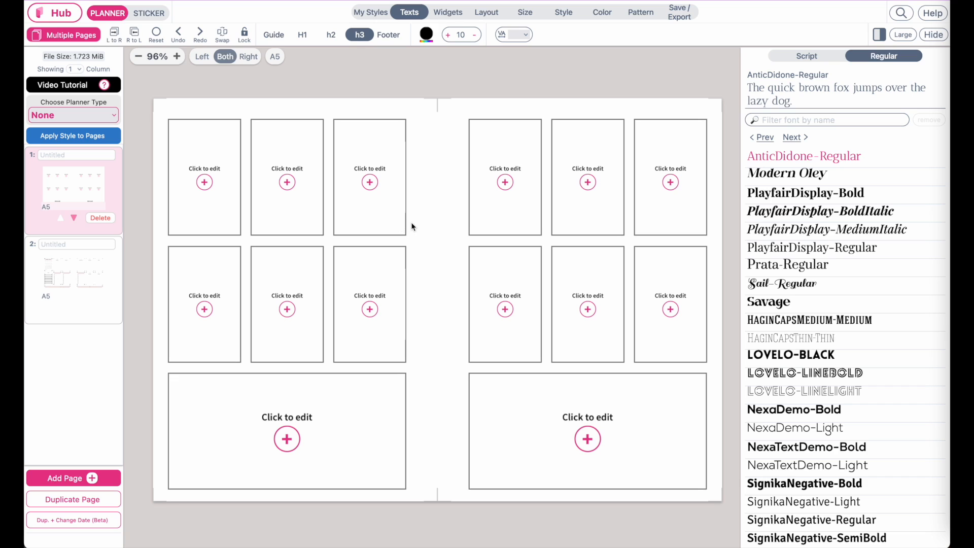
scroll(406, 223, "down", 1)
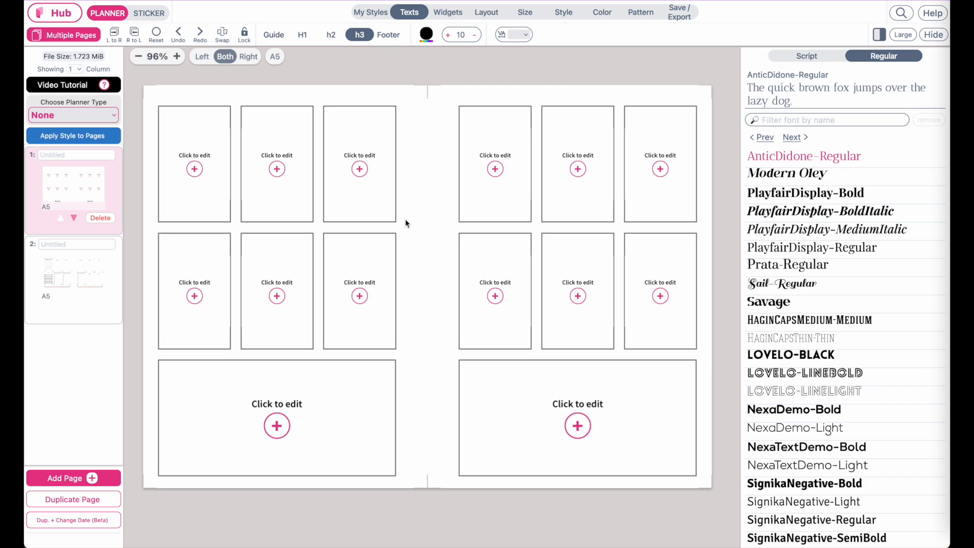
left_click(66, 276)
left_click(70, 191)
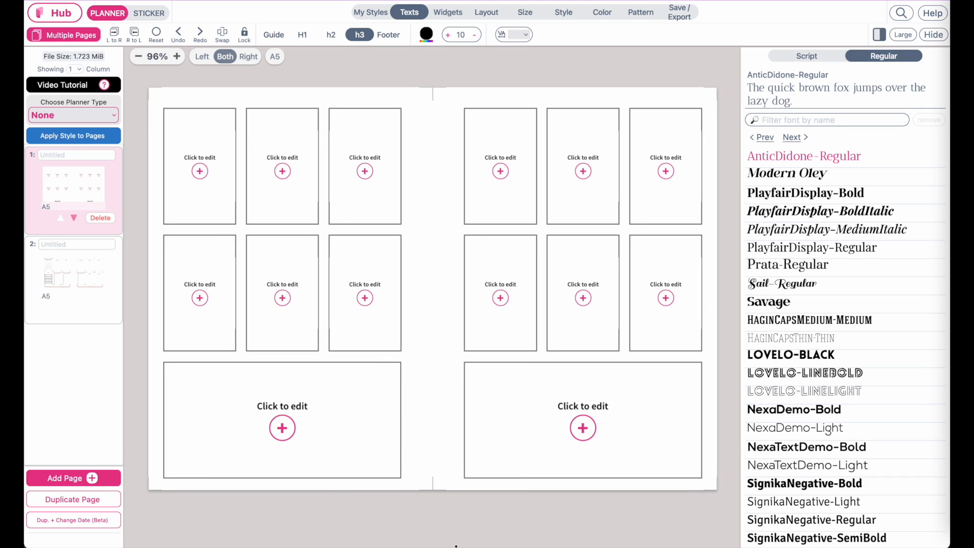
left_click(56, 261)
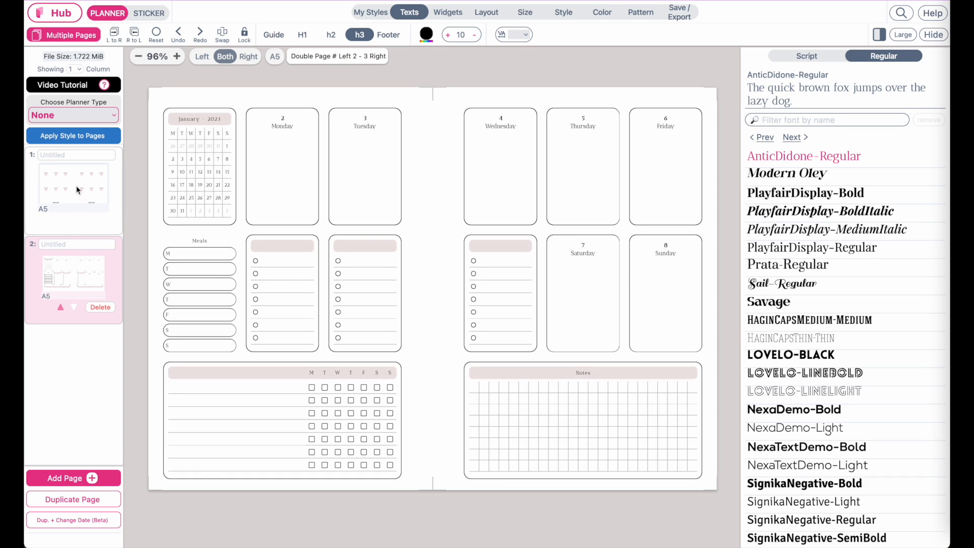
Remove layout sections A, B and C from the top row of the first spread's left page
left_click(77, 186)
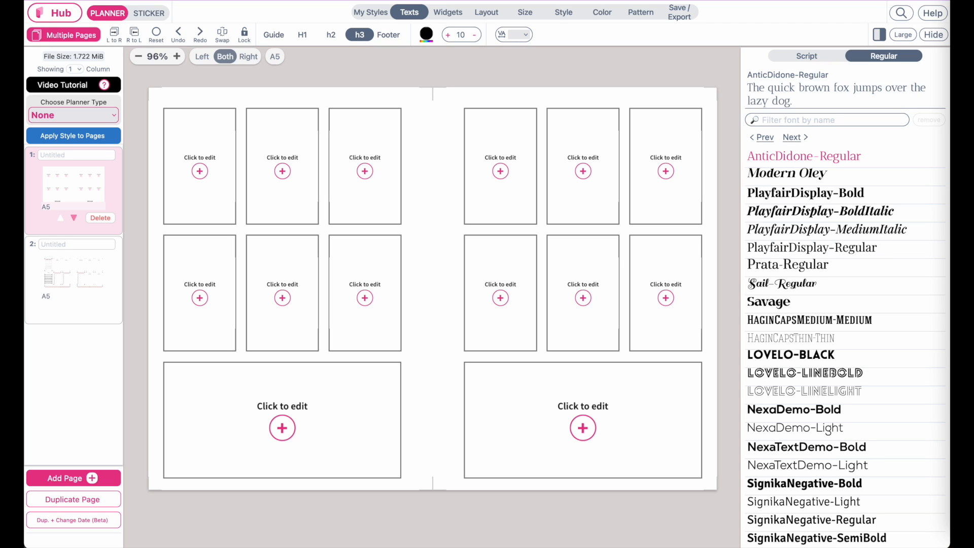
left_click(490, 13)
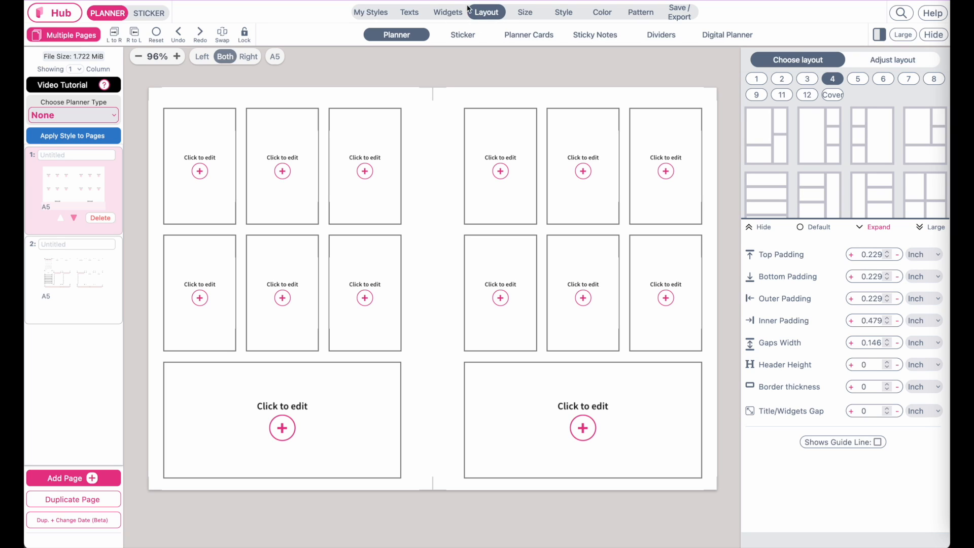
left_click(904, 64)
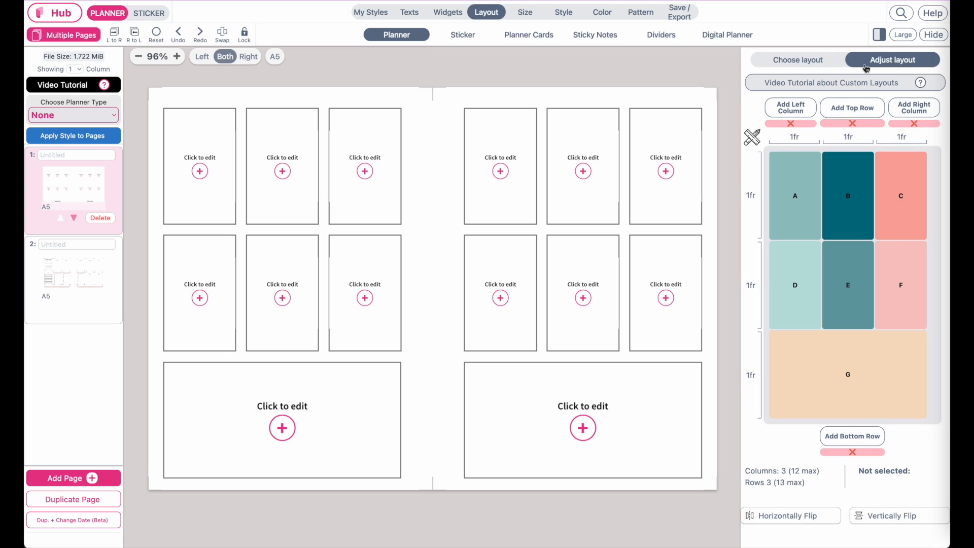
left_click(812, 186)
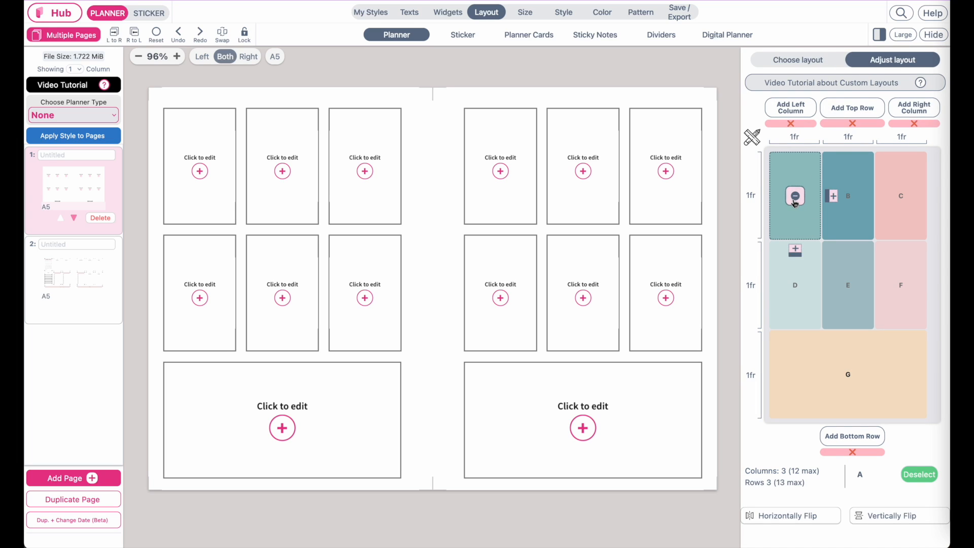
left_click(795, 199)
left_click(852, 196)
left_click(849, 202)
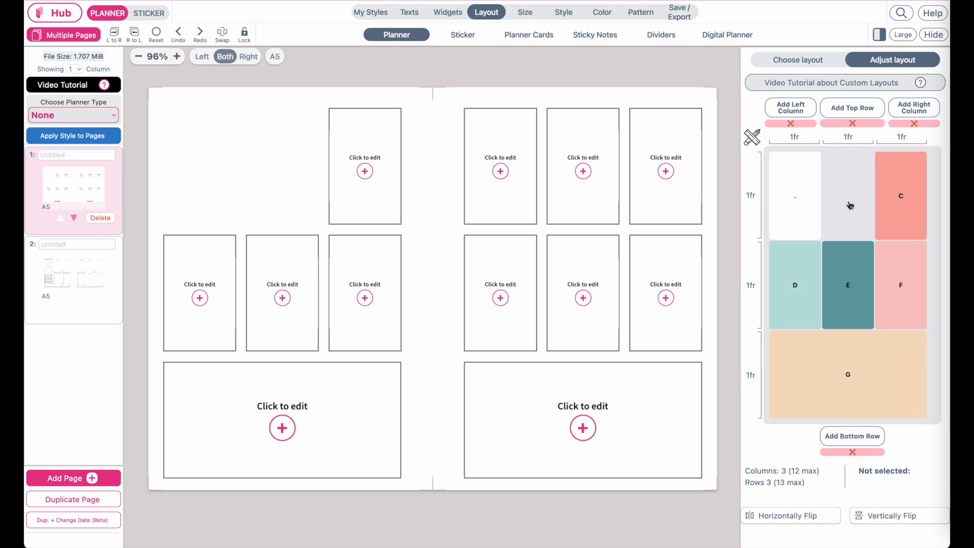
left_click(895, 203)
left_click(899, 198)
Remove the remaining sections D, E, F and G from the left page's layout
left_click(899, 274)
left_click(901, 286)
left_click(845, 288)
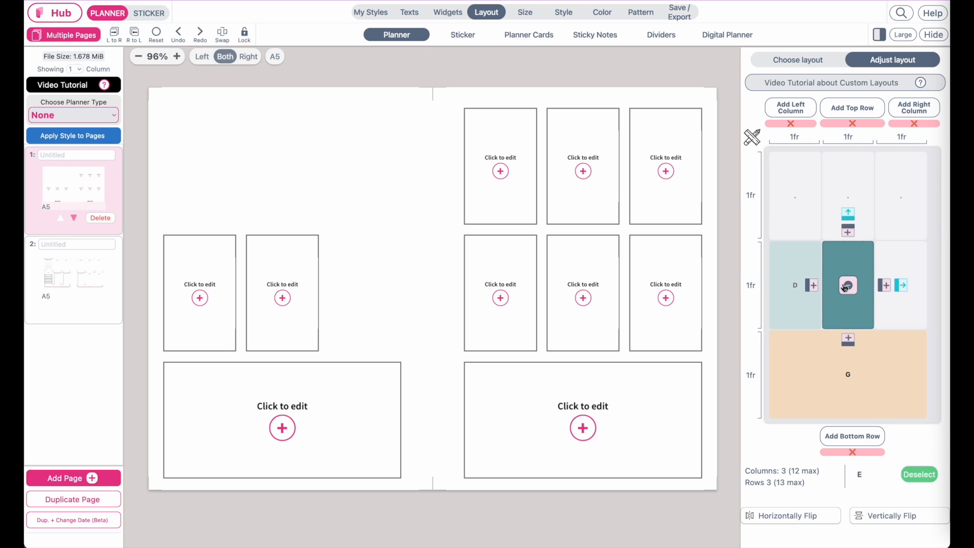
left_click(846, 287)
left_click(789, 289)
left_click(791, 292)
left_click(792, 378)
left_click(846, 375)
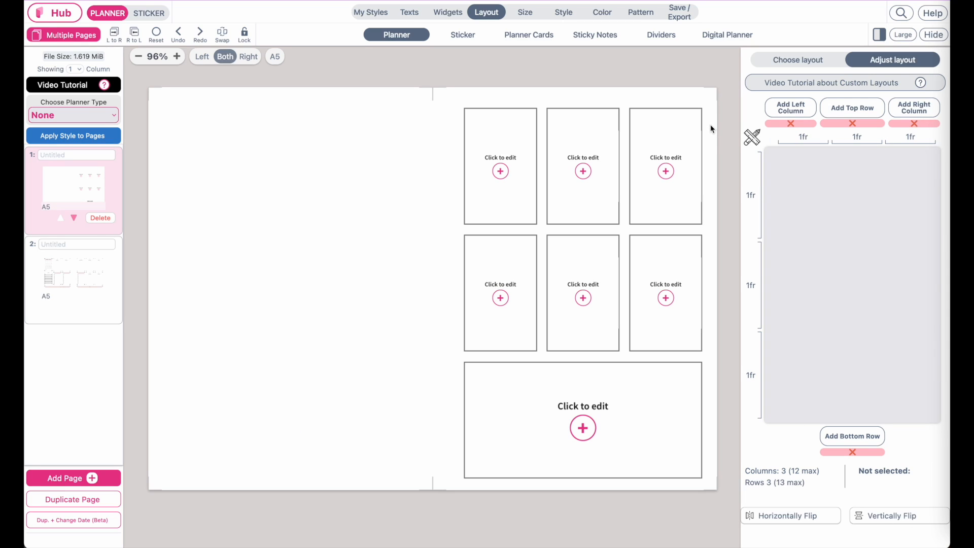
Remove layout sections A, B and C from the top row of the right page
left_click(837, 218)
left_click(858, 195)
left_click(807, 197)
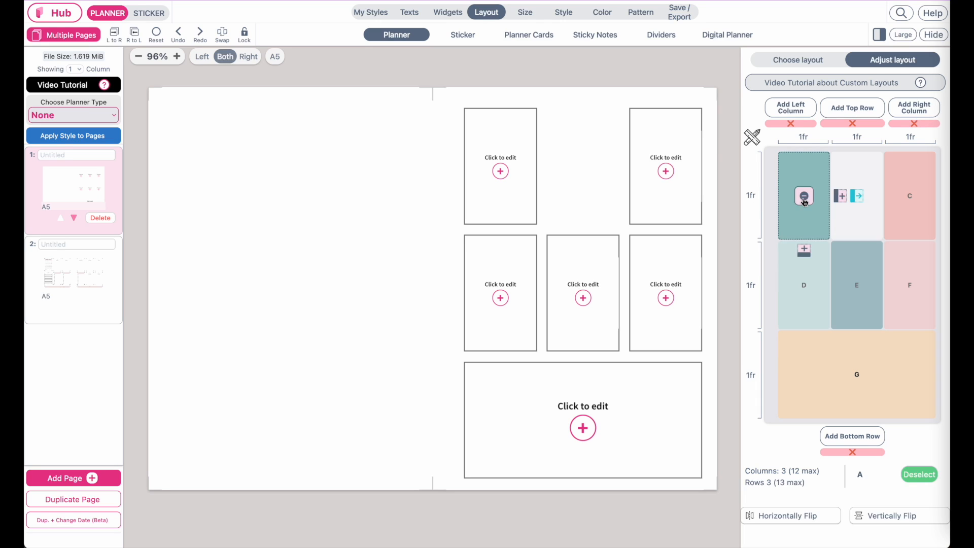
left_click(807, 198)
left_click(908, 197)
left_click(910, 198)
Remove the remaining sections D, E, F and G from the right page's layout
left_click(910, 287)
left_click(910, 286)
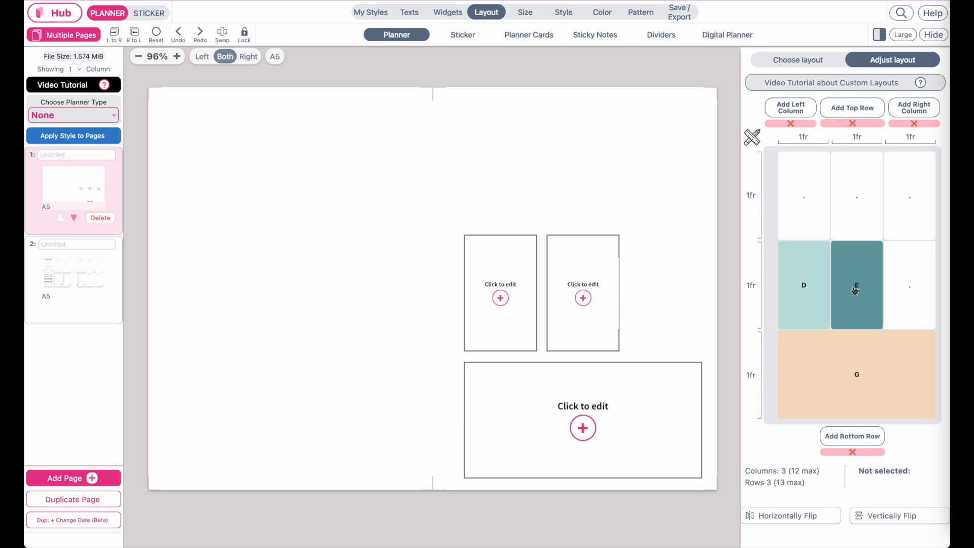
left_click(857, 286)
left_click(858, 285)
left_click(804, 285)
left_click(804, 284)
left_click(836, 407)
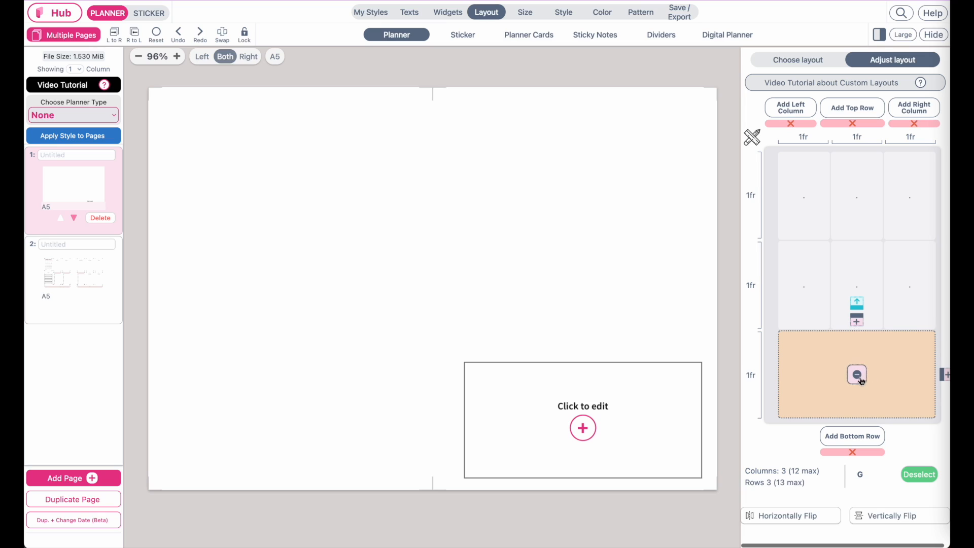
left_click(857, 375)
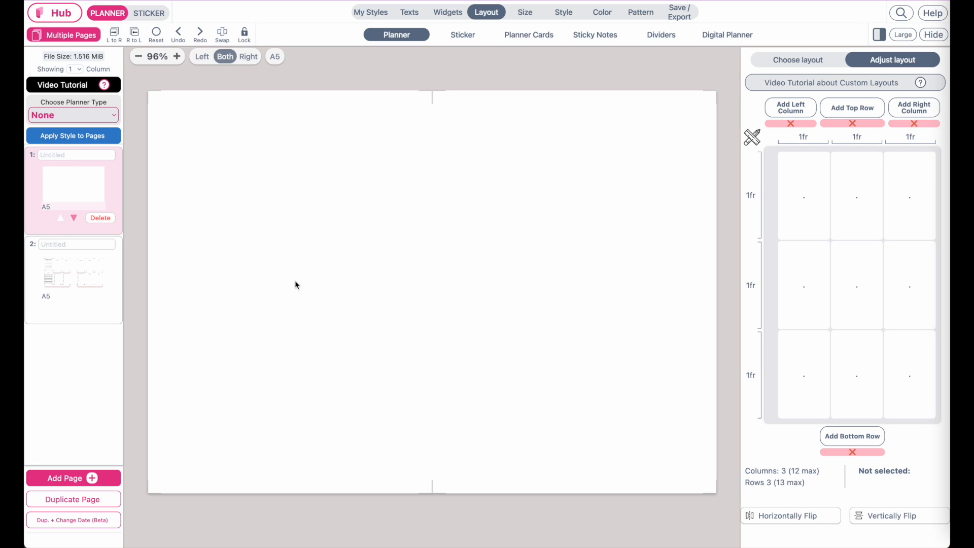
Add a Text/Quotes sticker widget to the right page, enlarge it and place it in the page's upper half
left_click(147, 16)
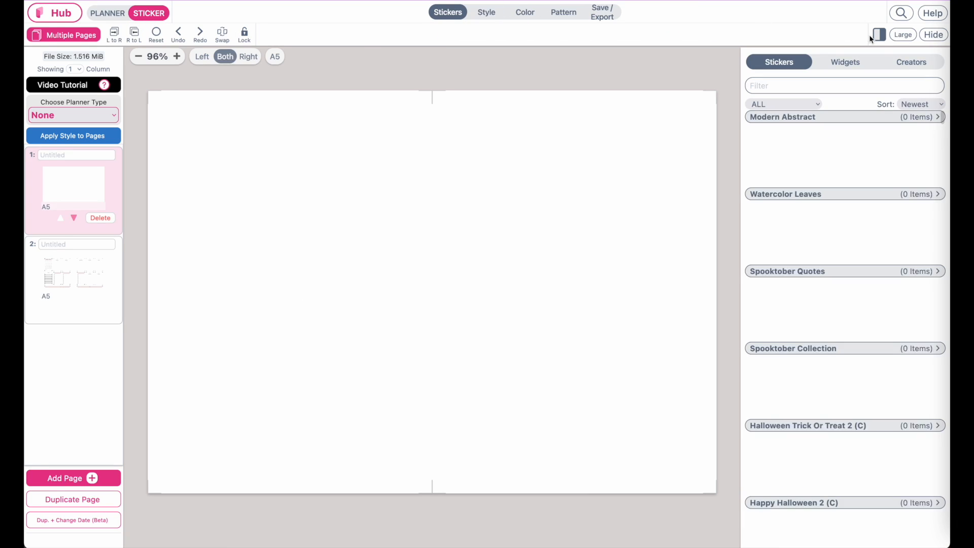
left_click(834, 67)
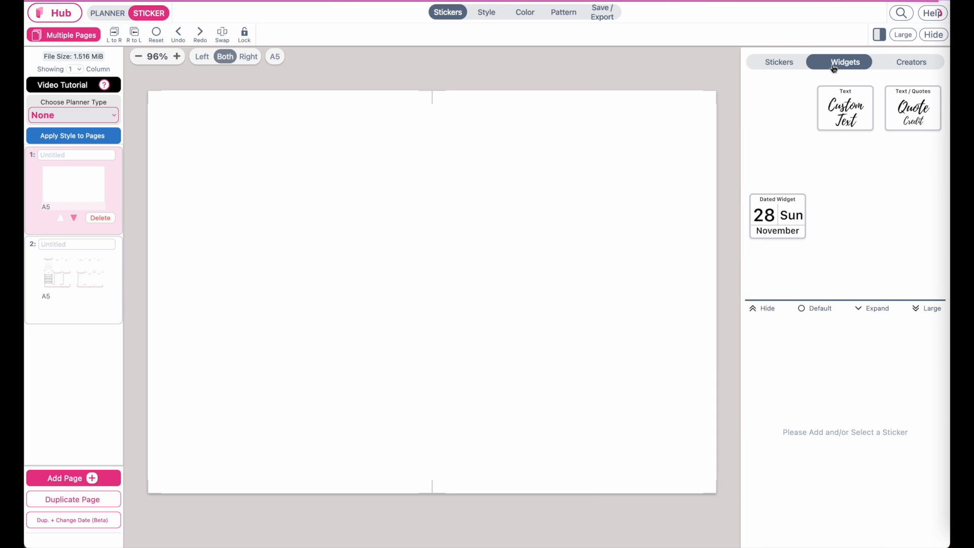
left_click(906, 125)
left_click(473, 140)
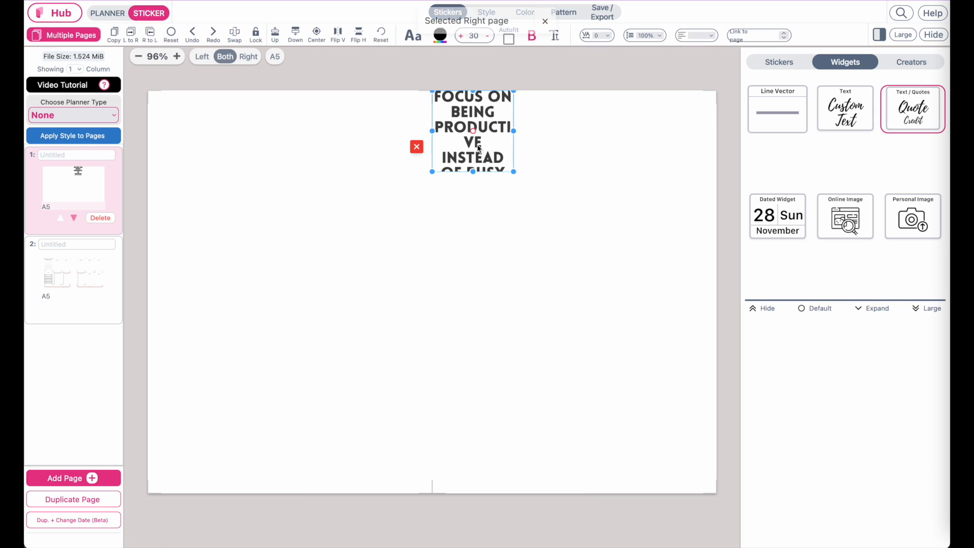
left_click_drag(474, 137, 556, 228)
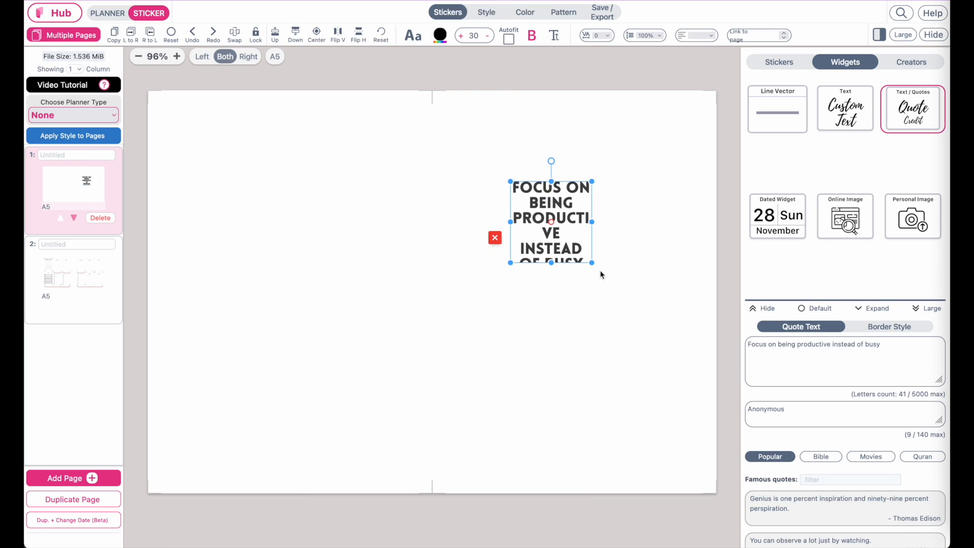
left_click_drag(591, 262, 693, 328)
left_click_drag(654, 271, 647, 251)
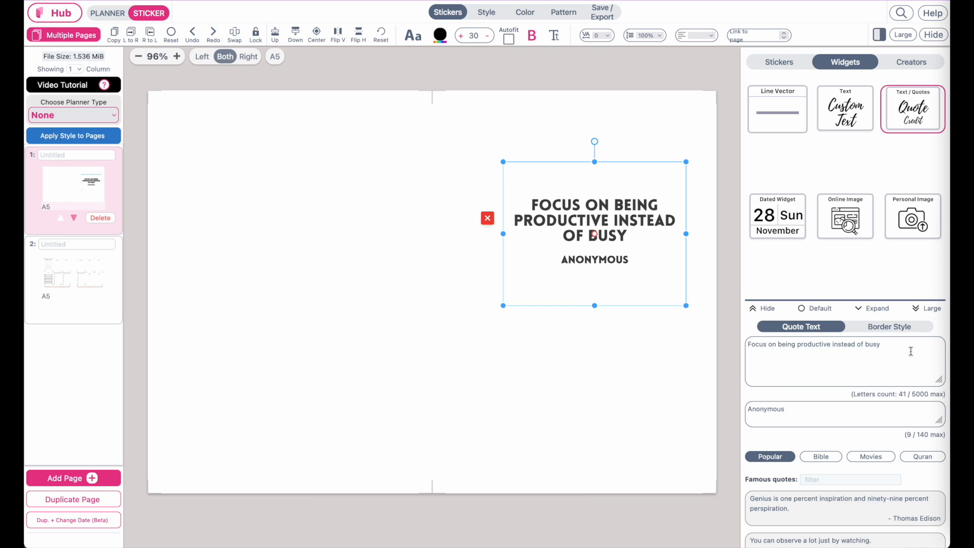
Set the sticker's quote text to "Jan-Mar" and its credit line to "2023"
left_click_drag(913, 347, 748, 348)
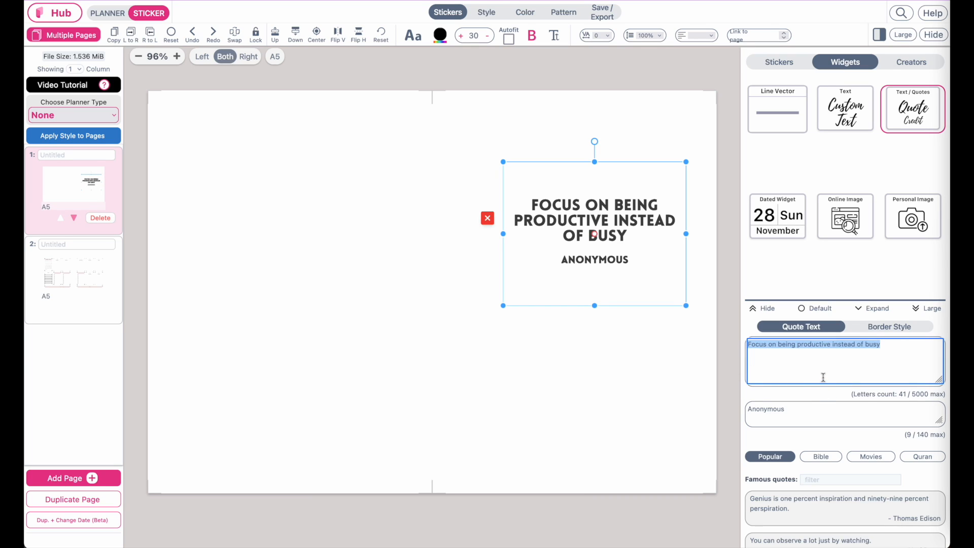
type("Jan-")
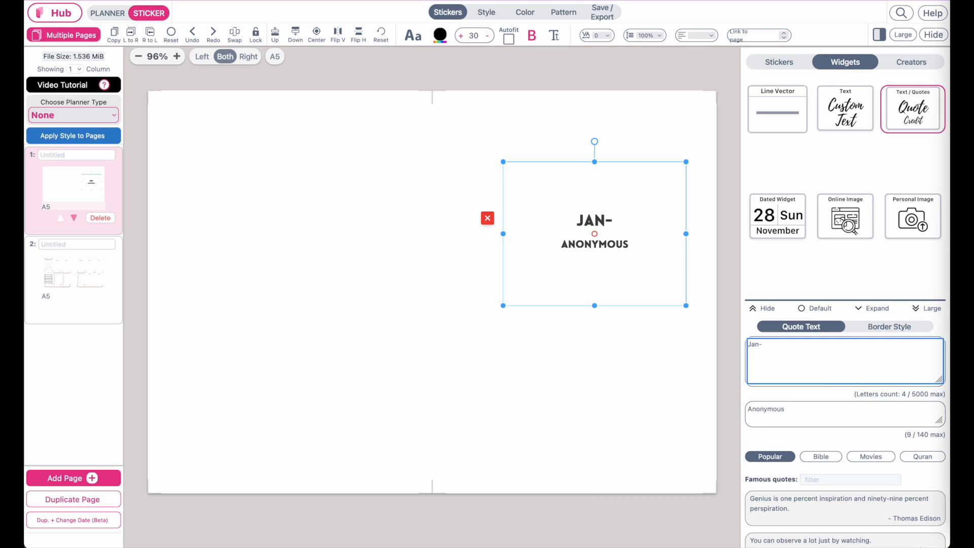
type("Mar")
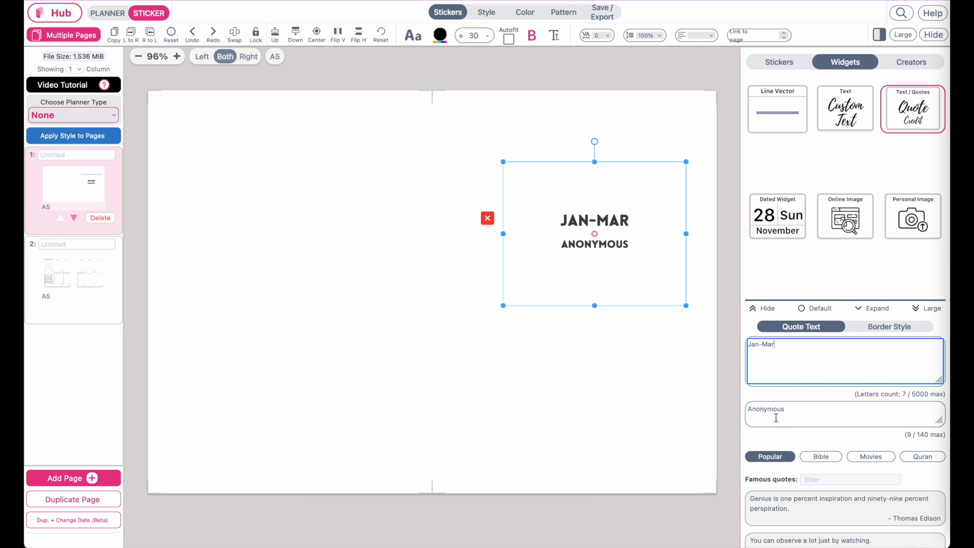
double_click(791, 418)
type("2023")
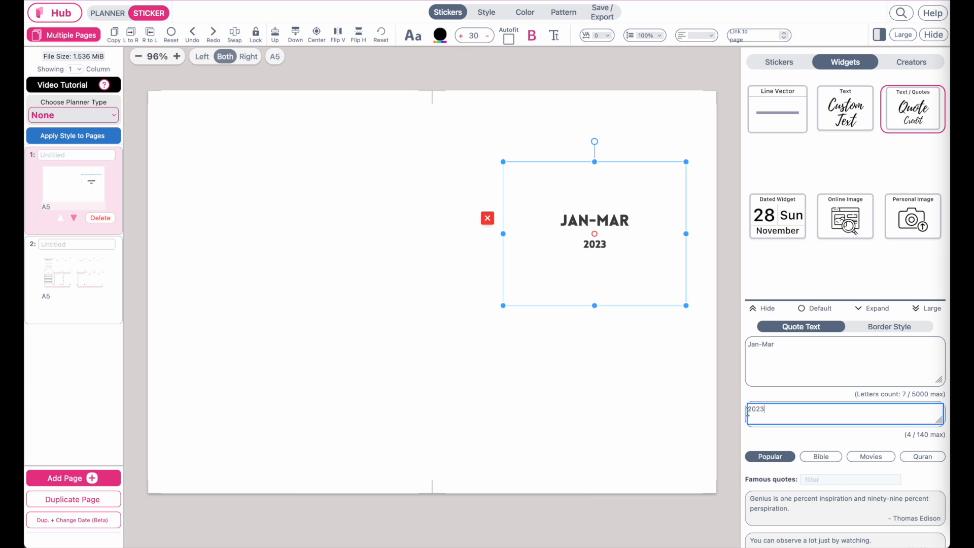
Increase the font size of the Jan-Mar text sticker to 36
left_click(459, 37)
left_click(460, 36)
left_click(460, 37)
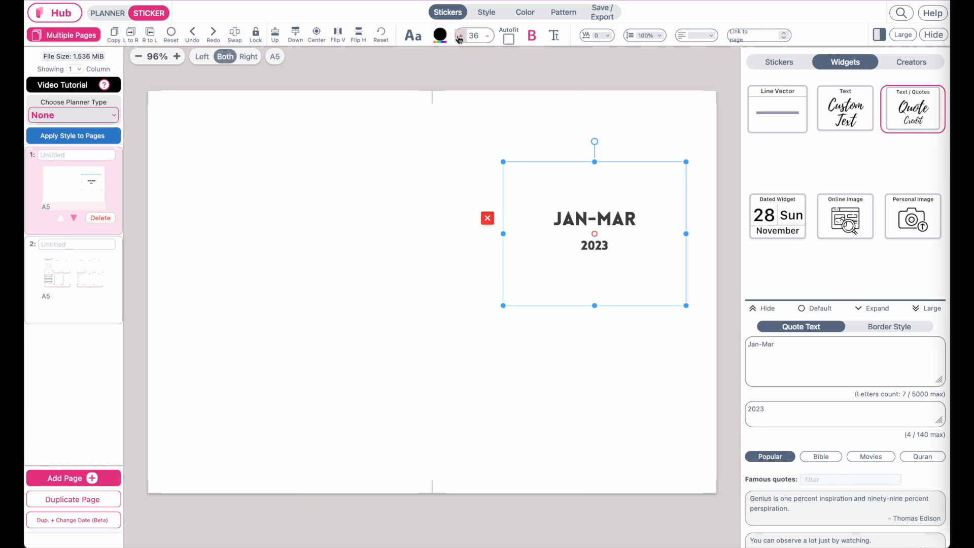
Set the Jan-Mar 2023 title to font size 40 without bold, and shift it slightly left on the page
left_click(460, 37)
left_click(459, 37)
left_click_drag(672, 270, 653, 265)
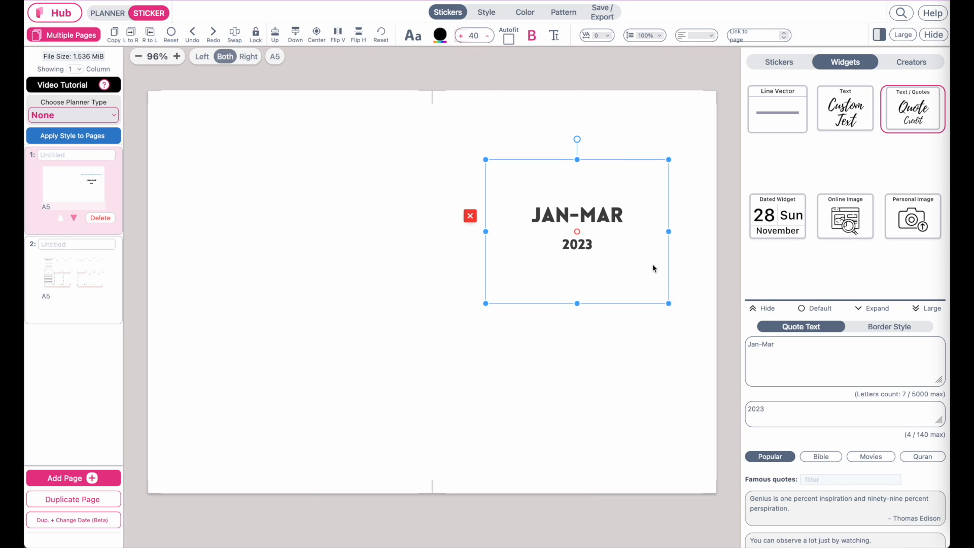
left_click(620, 355)
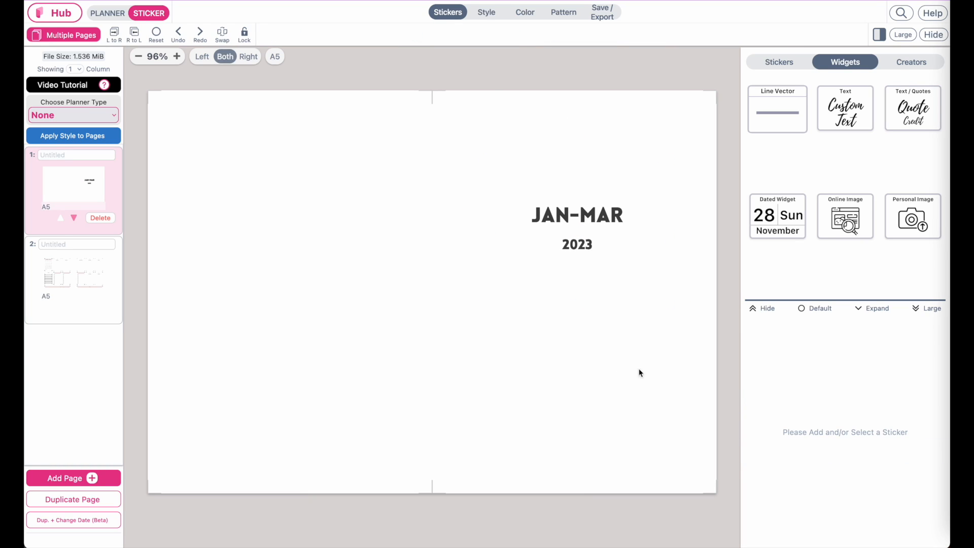
left_click(607, 257)
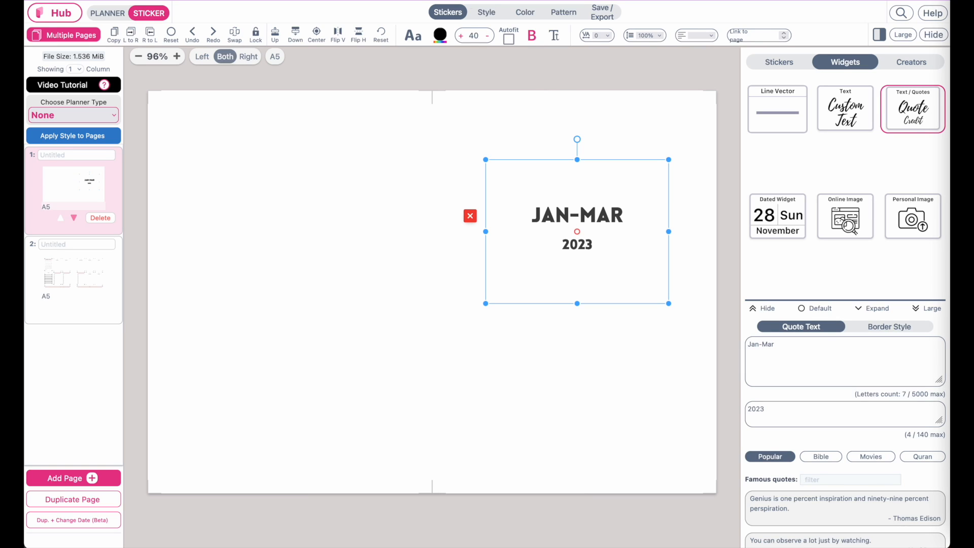
left_click(533, 37)
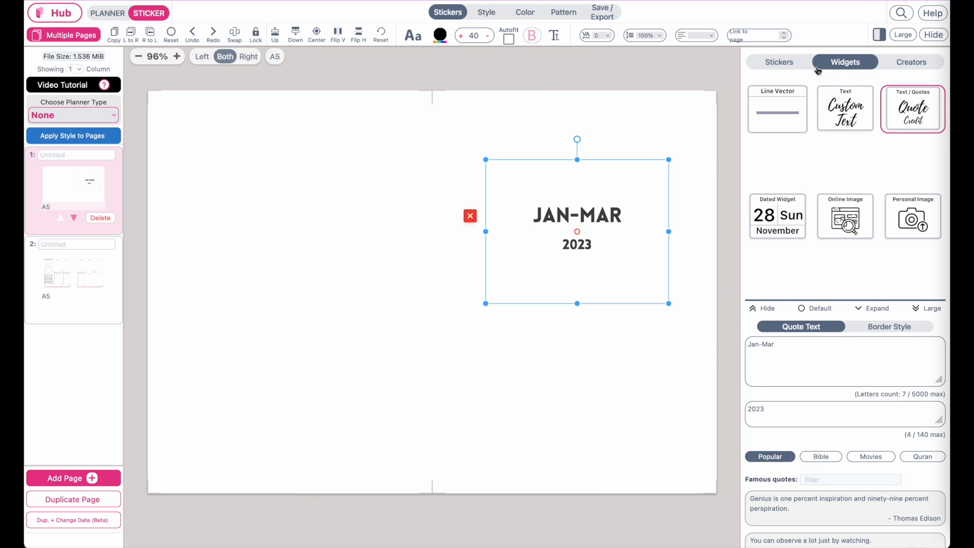
Add the Modern Abstract sticker with a circle over a pink brushstroke, enlarged to the right page's width and framing the title
left_click(790, 68)
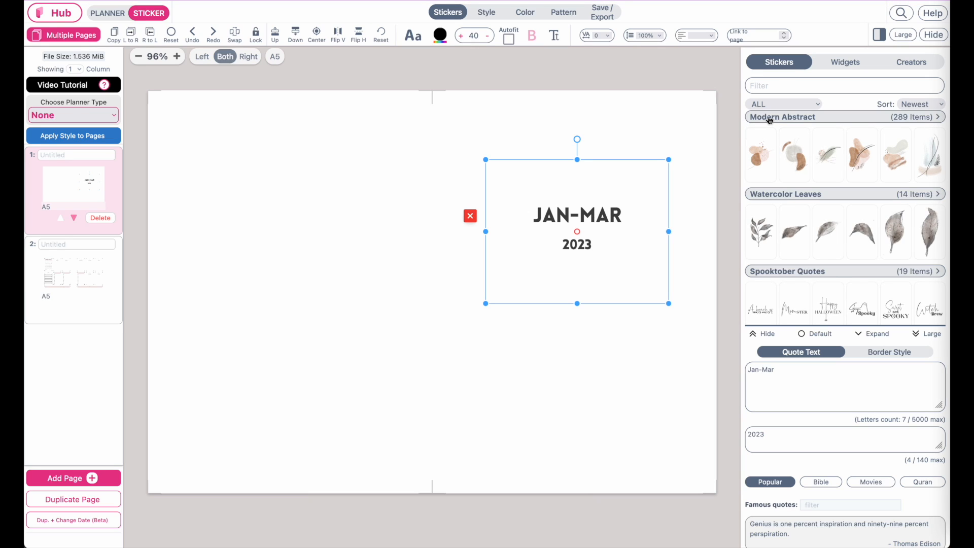
left_click(808, 121)
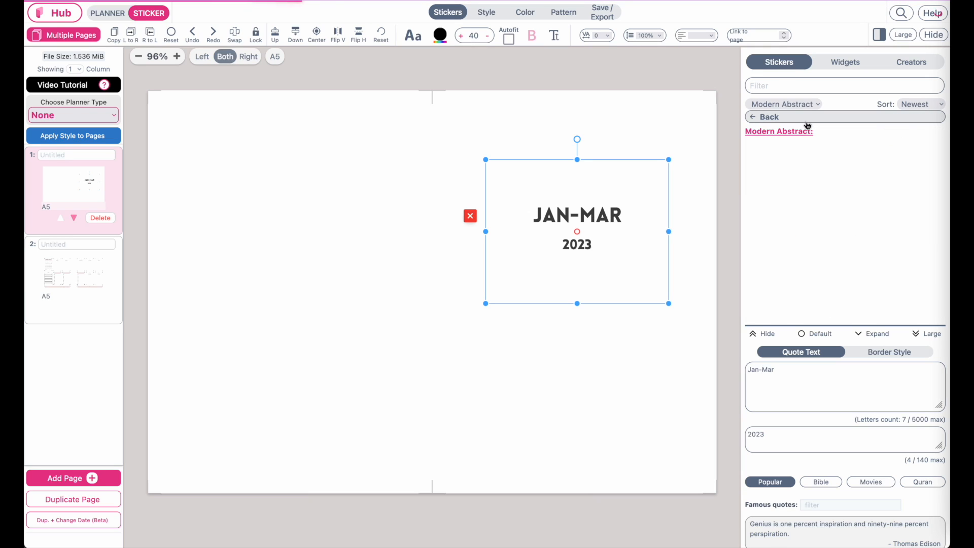
scroll(858, 266, "down", 5)
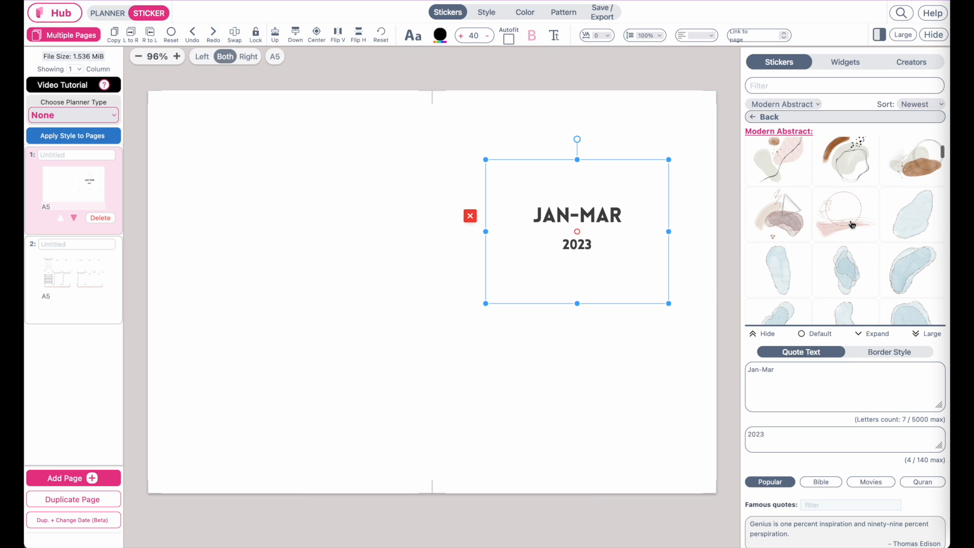
left_click(852, 224)
left_click(507, 141)
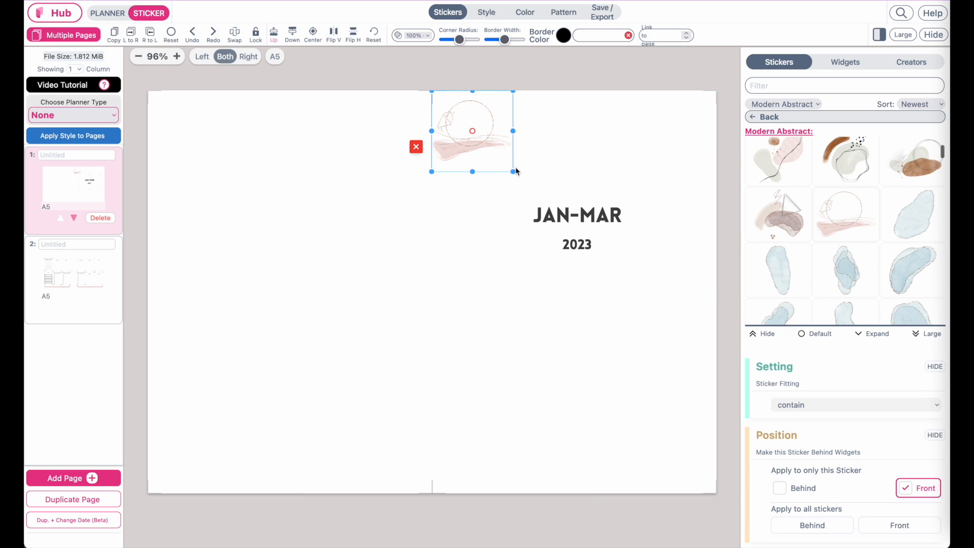
left_click_drag(514, 174, 731, 322)
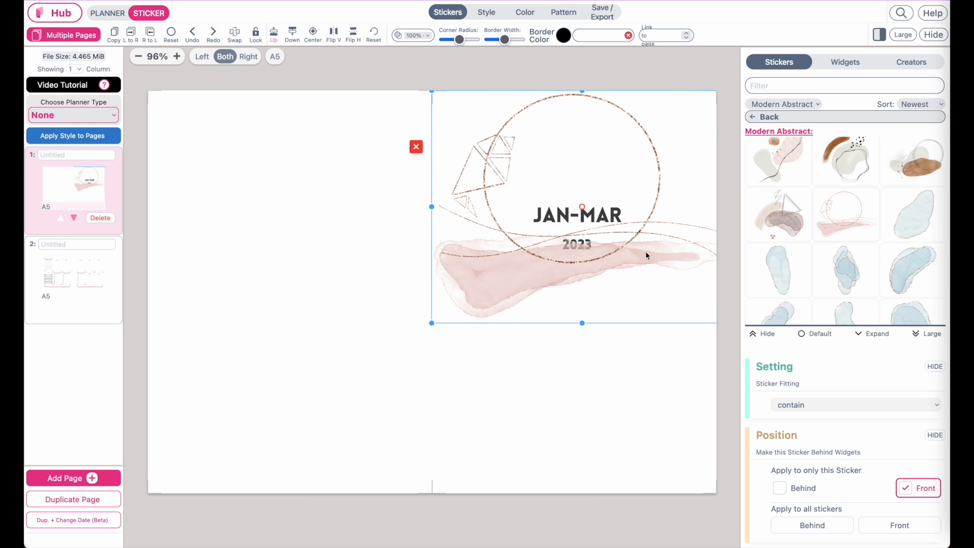
left_click_drag(646, 251, 652, 295)
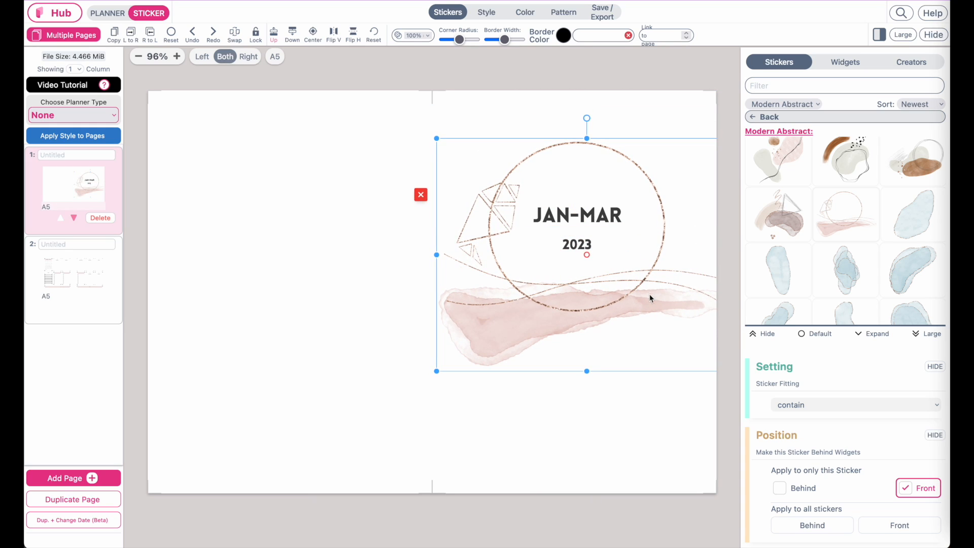
Check the title and circle artwork on the right page alone, and return to the two-page view
left_click(248, 59)
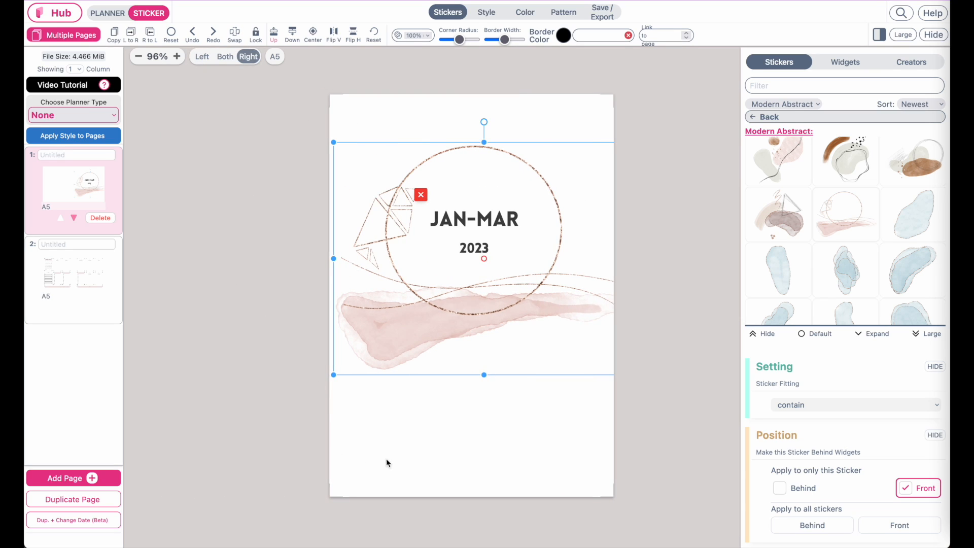
left_click(388, 463)
left_click(483, 255)
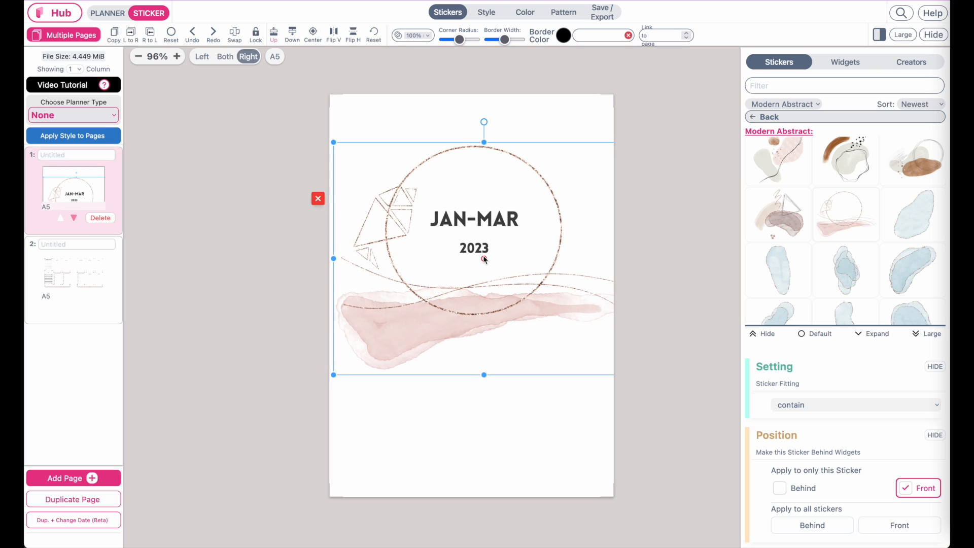
left_click(464, 444)
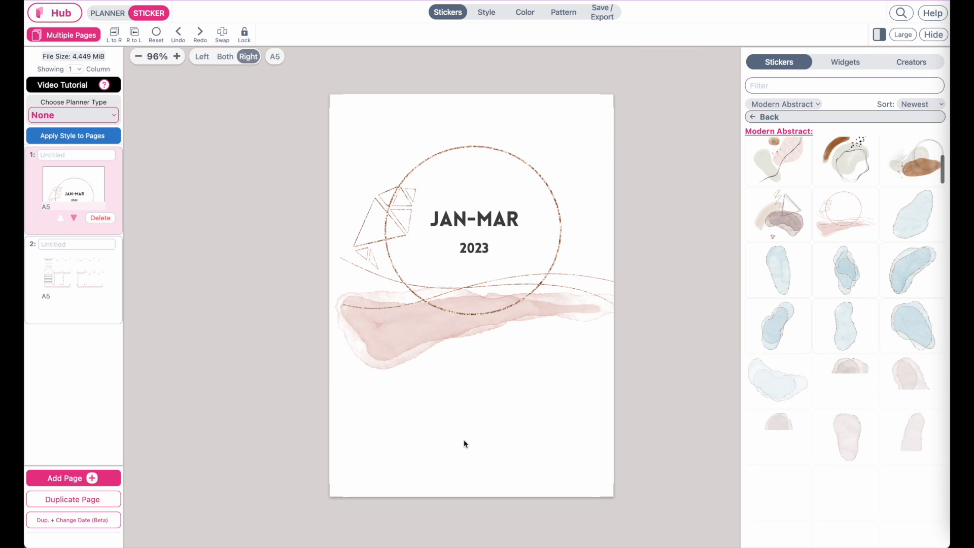
left_click(552, 330)
left_click(537, 440)
left_click(225, 56)
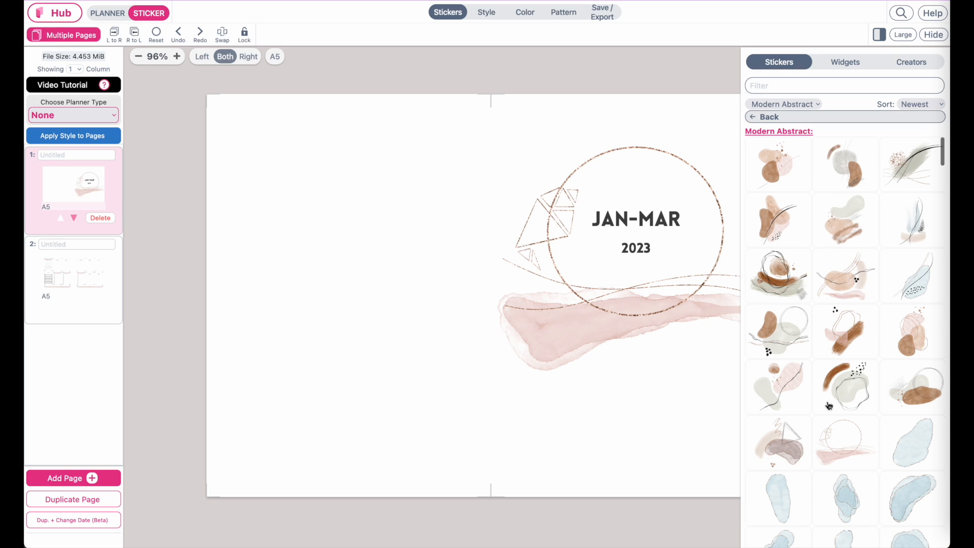
left_click(913, 332)
left_click(537, 145)
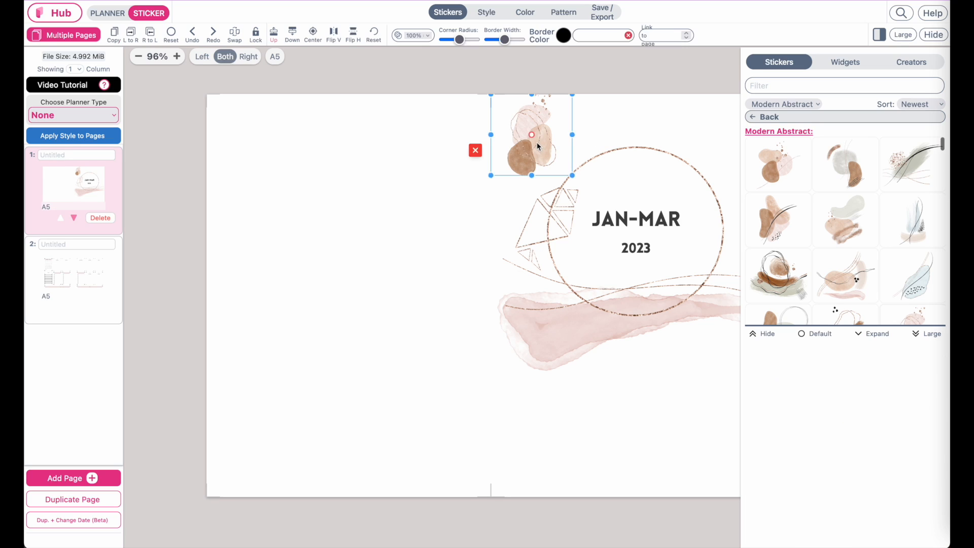
left_click(478, 151)
Add the Modern Abstract sticker of stacked pink, peach and brown shapes to the left page, enlarged and placed near its middle
left_click(380, 109)
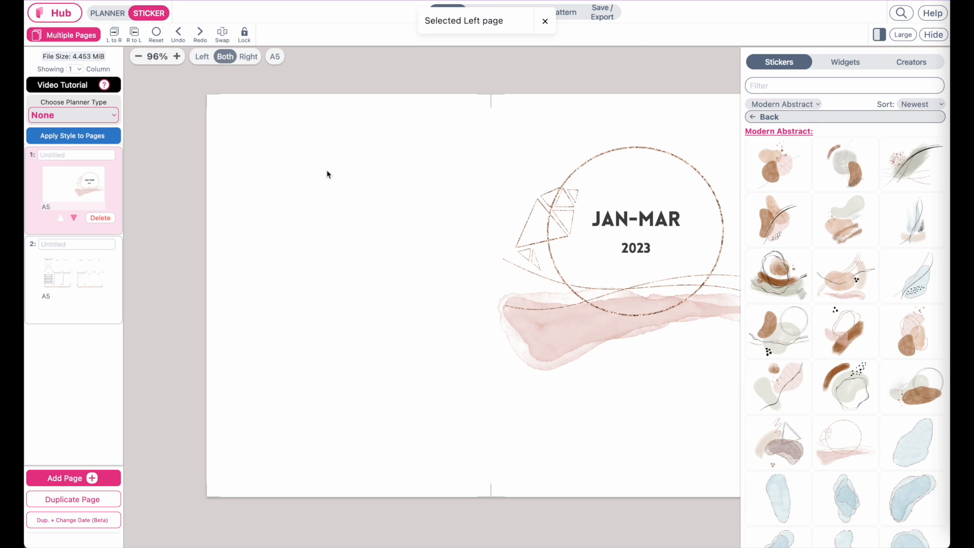
left_click(904, 332)
left_click_drag(287, 174, 443, 324)
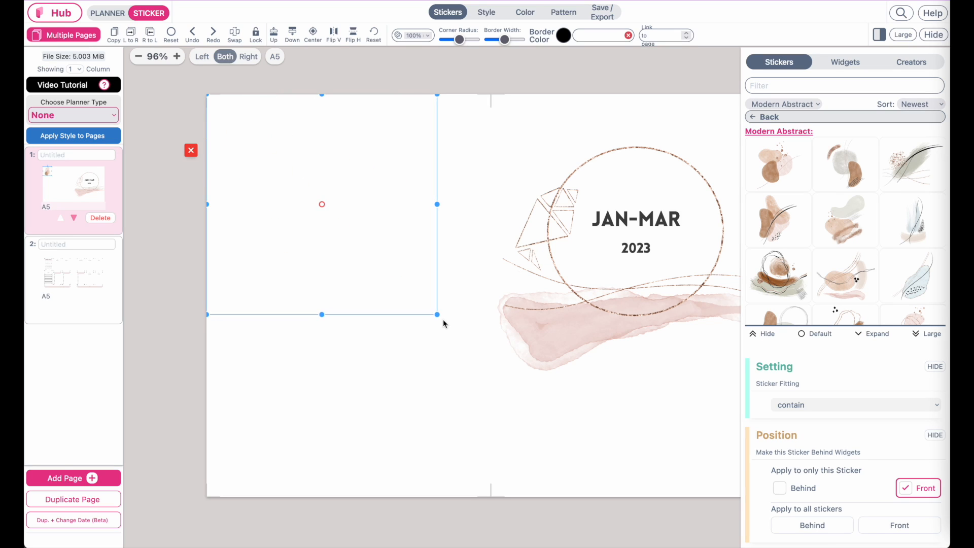
left_click_drag(367, 228, 392, 286)
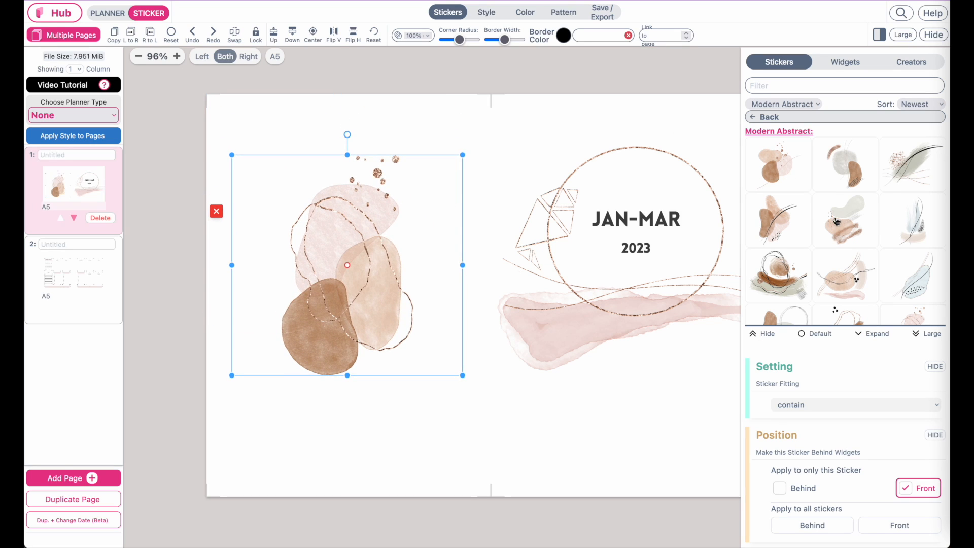
Add the wide double gold outline sticker to the left page, enlarged and running off the page's upper edge
scroll(837, 222, "down", 2)
left_click(927, 334)
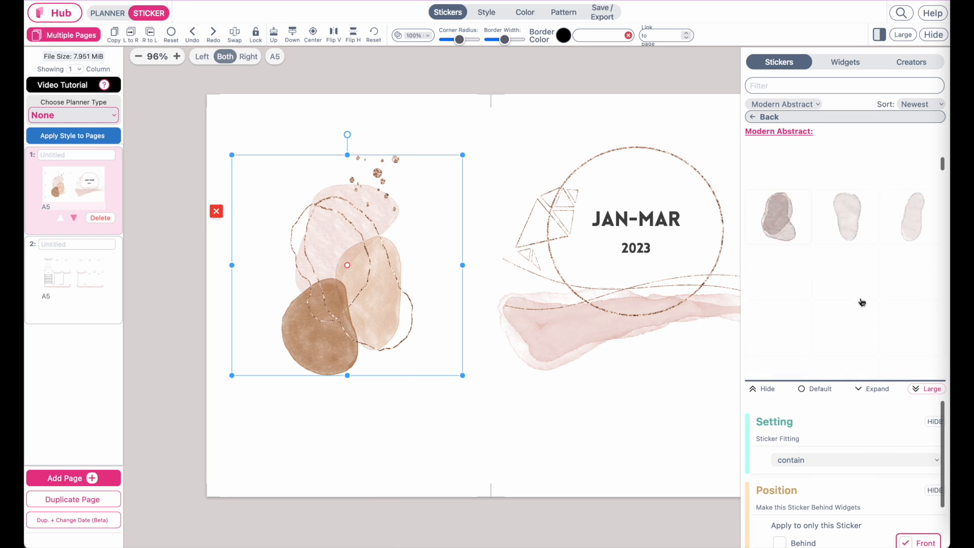
scroll(862, 302, "down", 5)
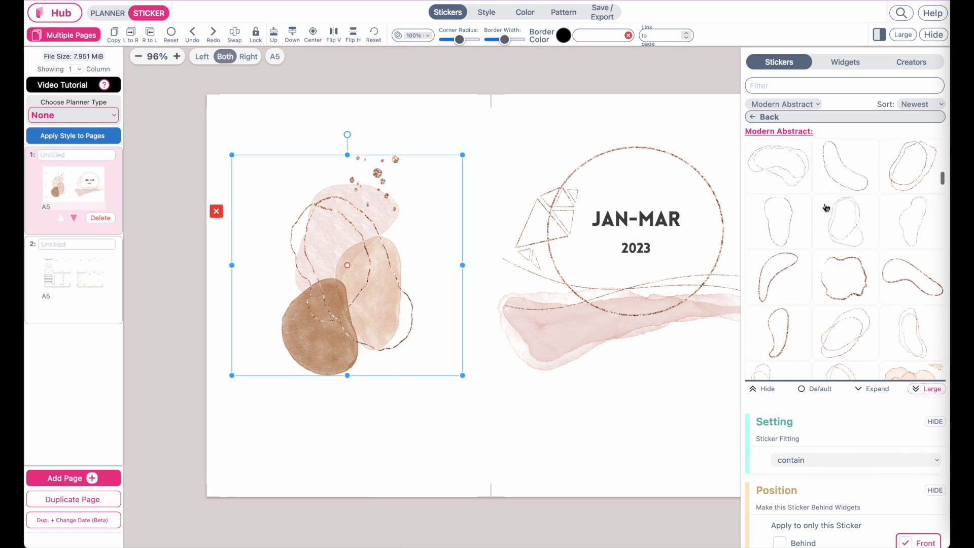
scroll(826, 208, "up", 1)
left_click(779, 229)
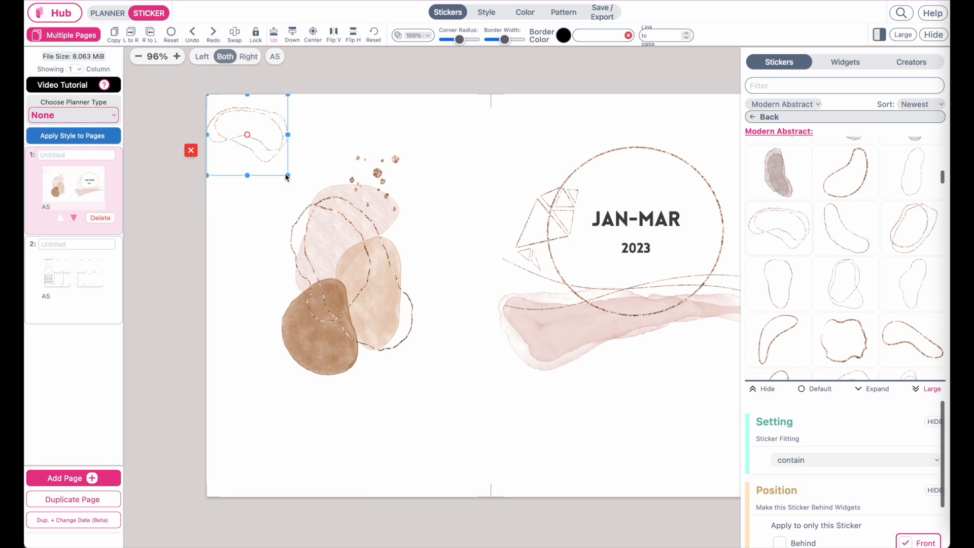
left_click_drag(288, 175, 446, 258)
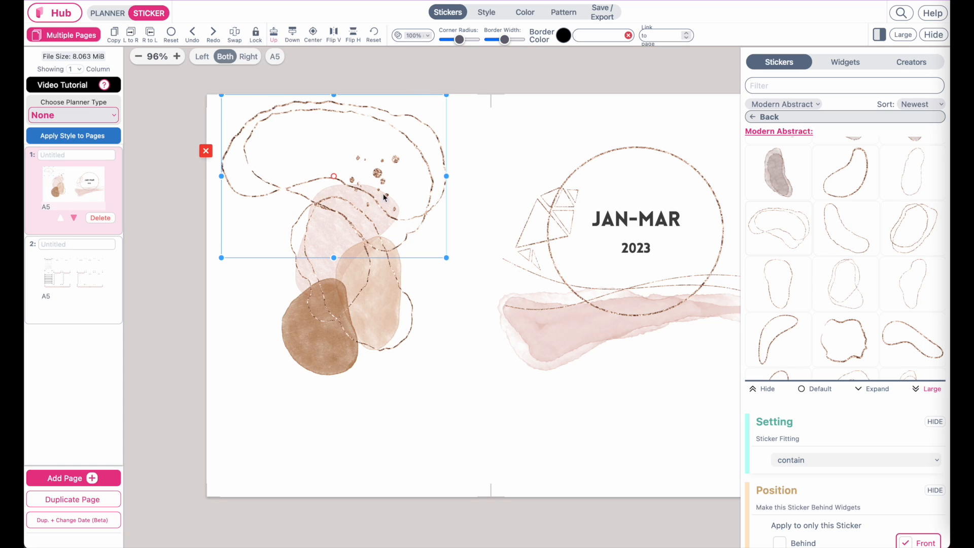
left_click_drag(384, 198, 428, 99)
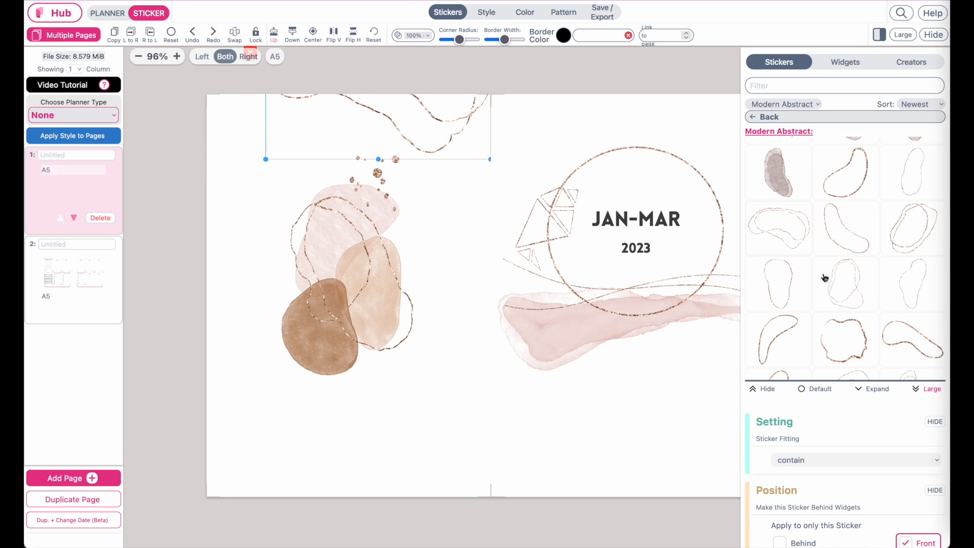
Add the curved pale pink blob sticker, enlarged and running off the left page's lower inner corner
scroll(824, 277, "down", 5)
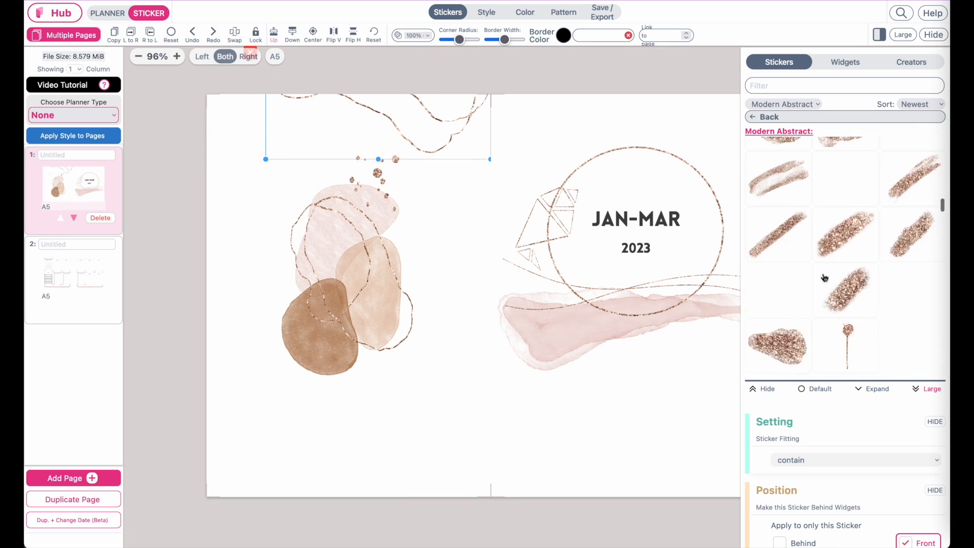
scroll(825, 278, "down", 5)
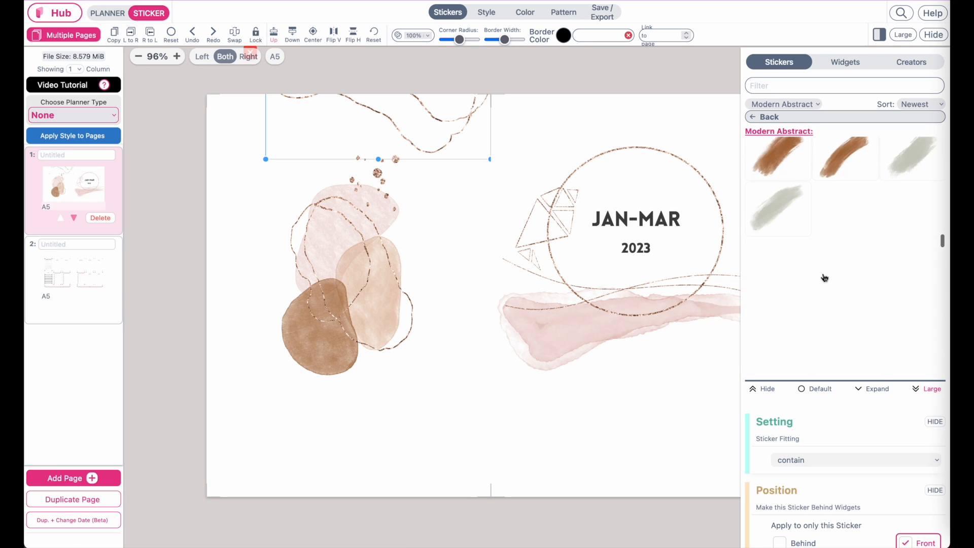
scroll(825, 278, "down", 5)
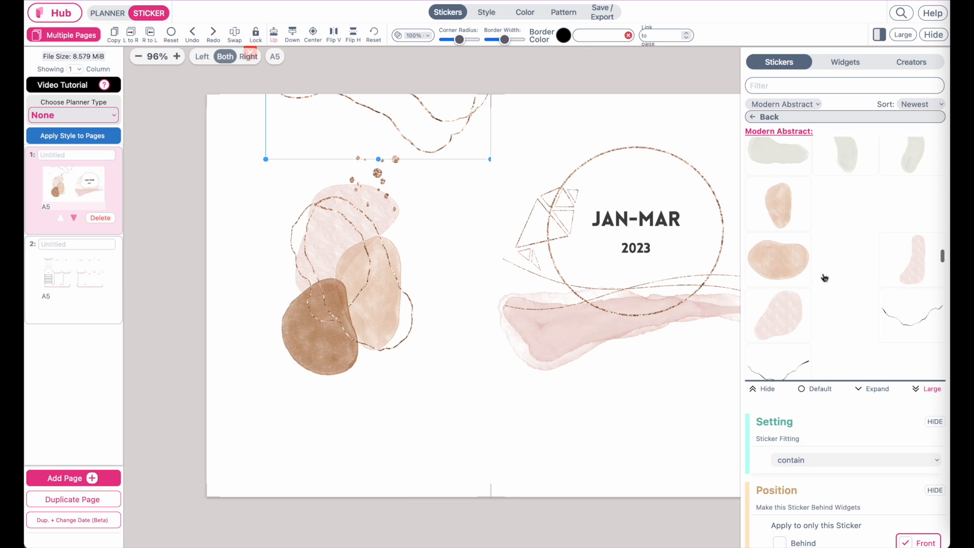
left_click(840, 271)
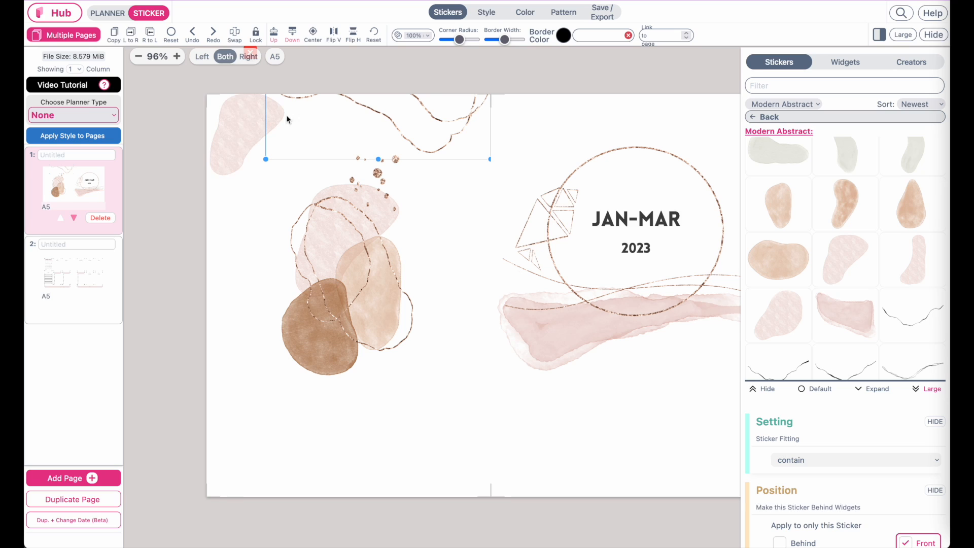
left_click(278, 122)
left_click_drag(282, 174, 397, 273)
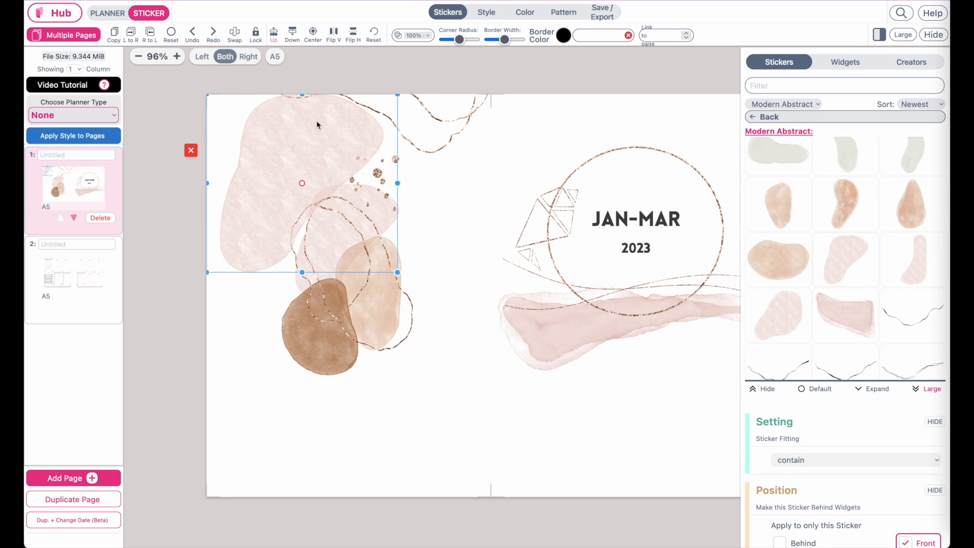
left_click_drag(318, 125, 448, 424)
Add the black wavy line sticker, stretched across the left page's full width and placed over its lower part
scroll(924, 253, "down", 3)
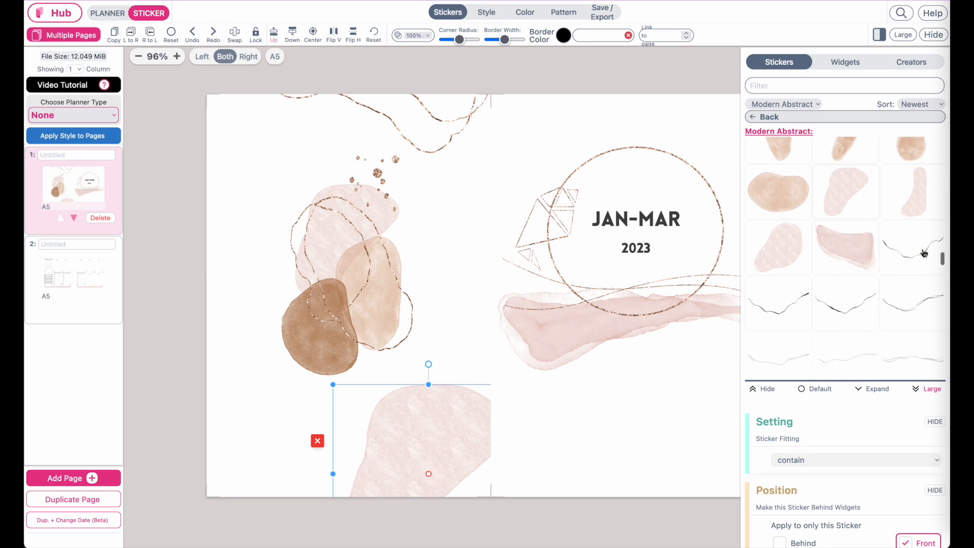
left_click(924, 252)
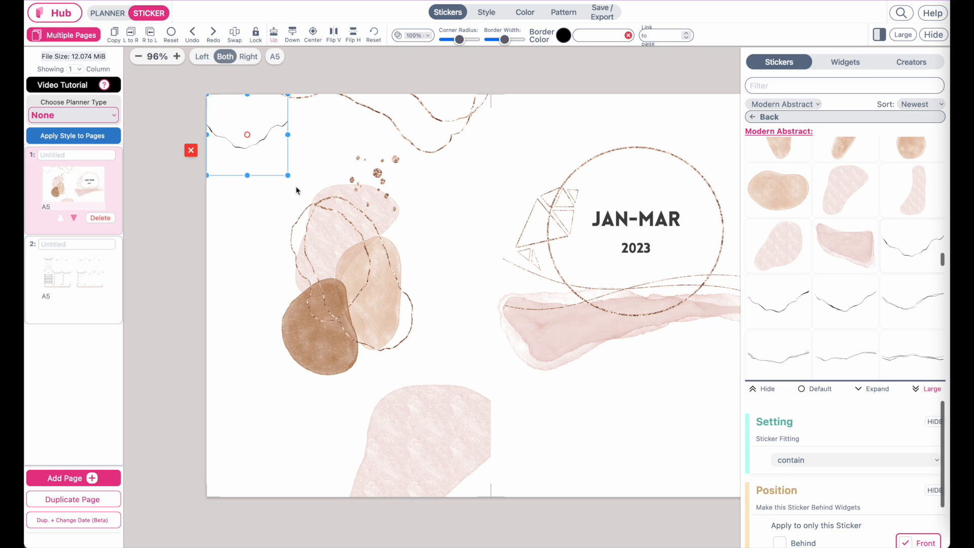
left_click_drag(288, 175, 521, 231)
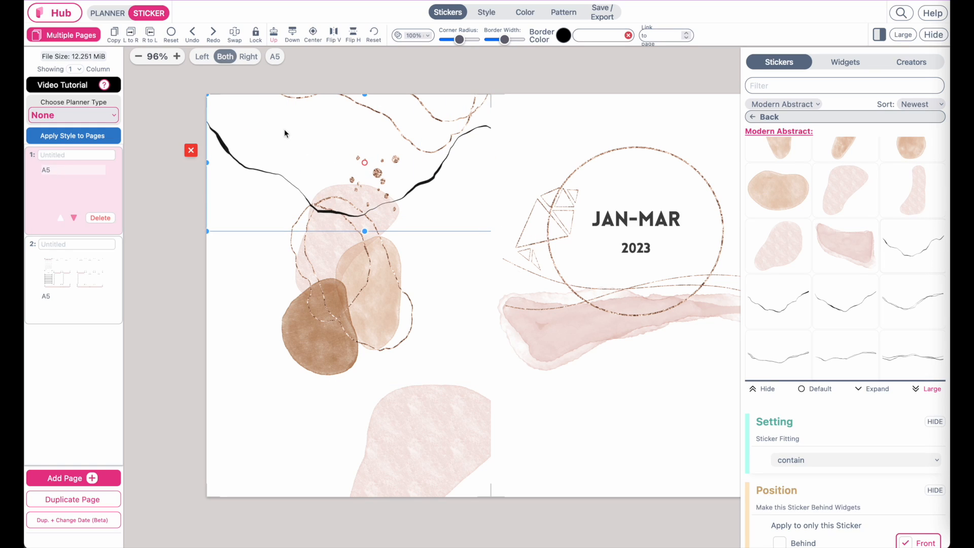
mouse_move(284, 128)
left_mouse_down()
mouse_move(285, 401)
mouse_move(283, 391)
left_mouse_up()
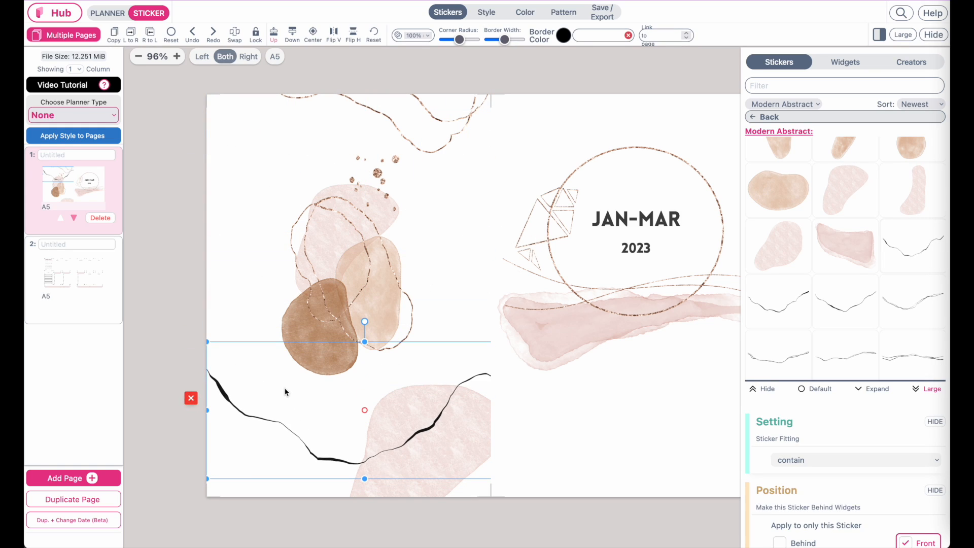
Stretch the pink, peach and brown shapes sticker taller on the left page, adjusting its lower and upper edges and vertical position
left_click(243, 174)
left_click_drag(348, 374, 348, 424)
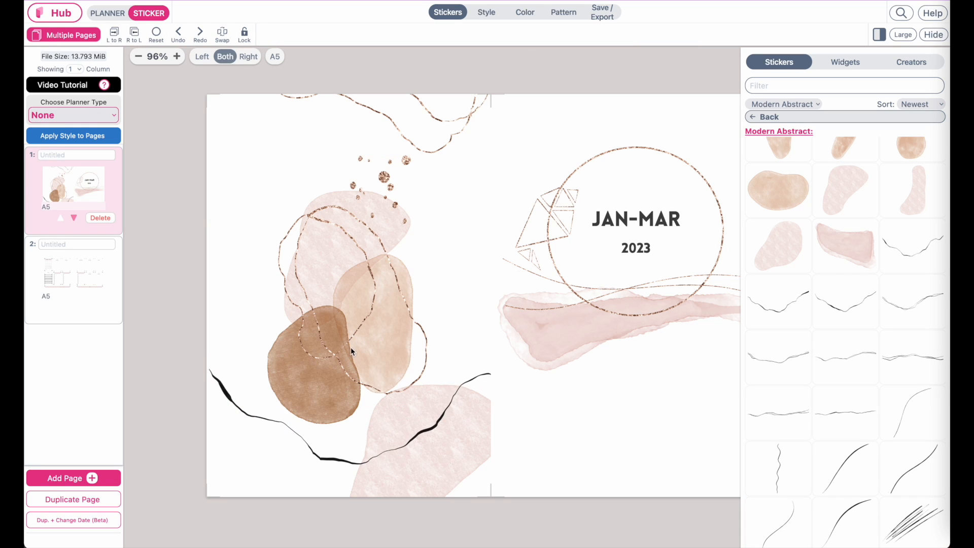
left_click(351, 347)
left_click(365, 162)
left_click_drag(363, 242, 364, 236)
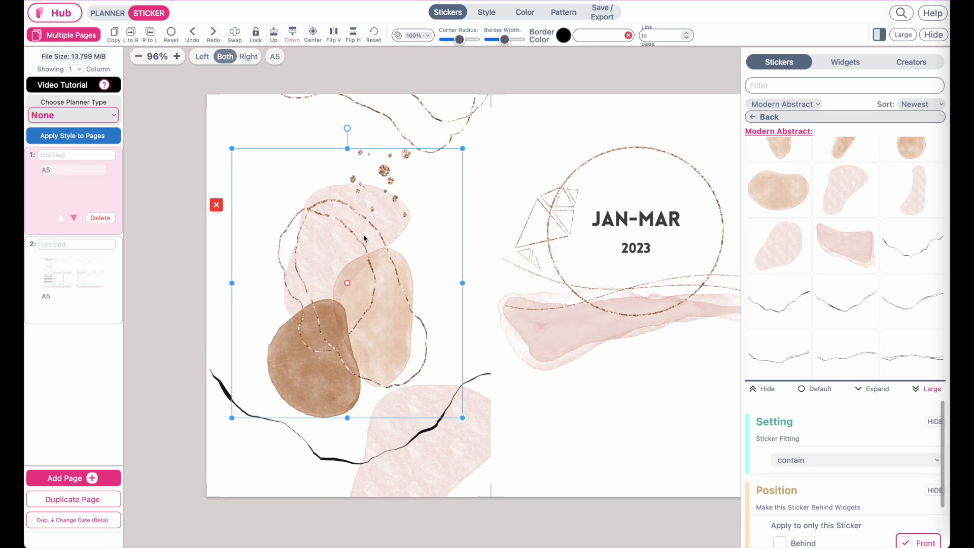
left_click_drag(347, 149, 347, 164)
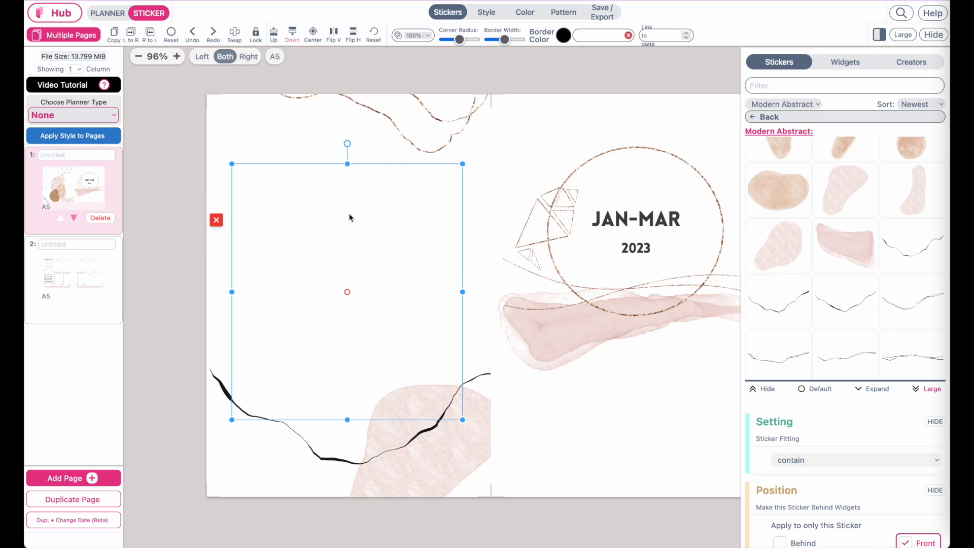
Duplicate the weekly spread on page 2 with its dates advanced to January 9–15, and compare both spreads
left_click(541, 479)
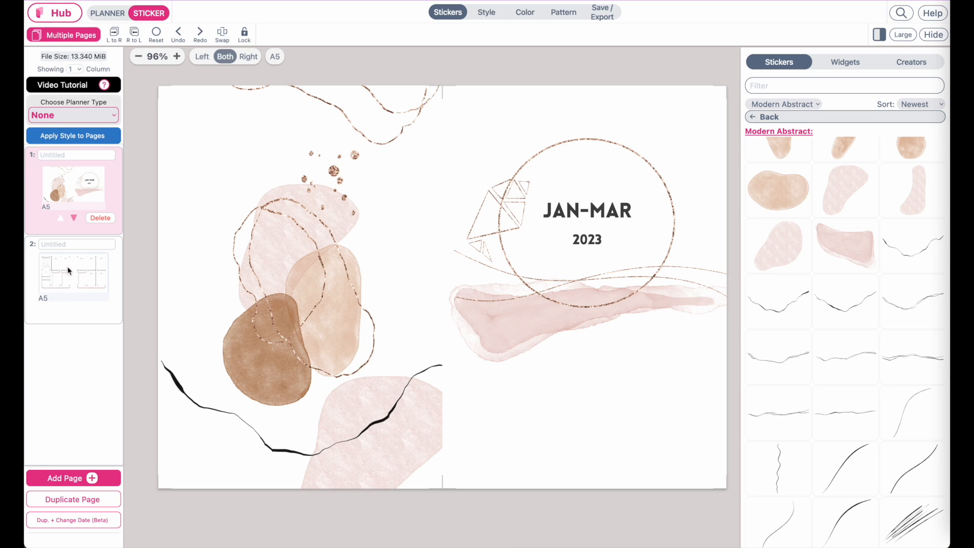
left_click(77, 274)
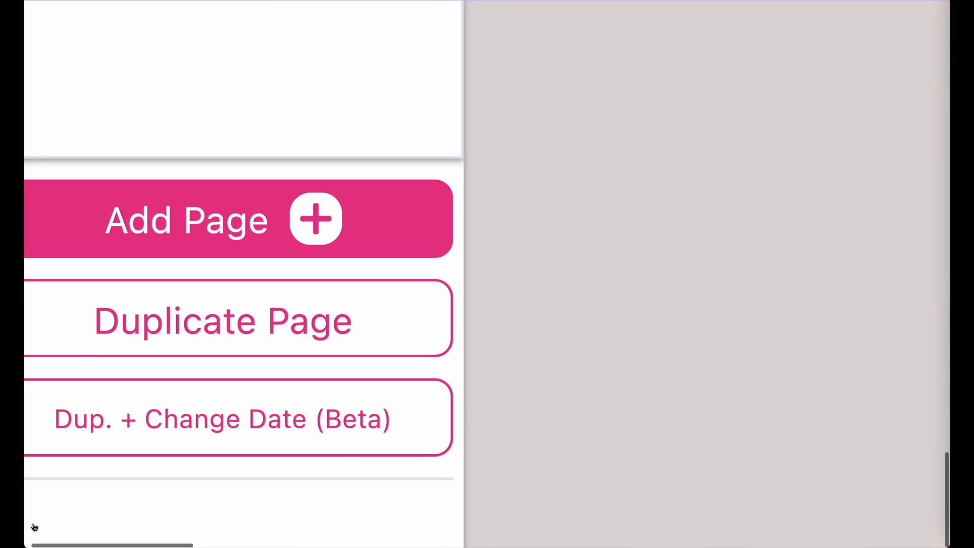
scroll(35, 528, "left", 2)
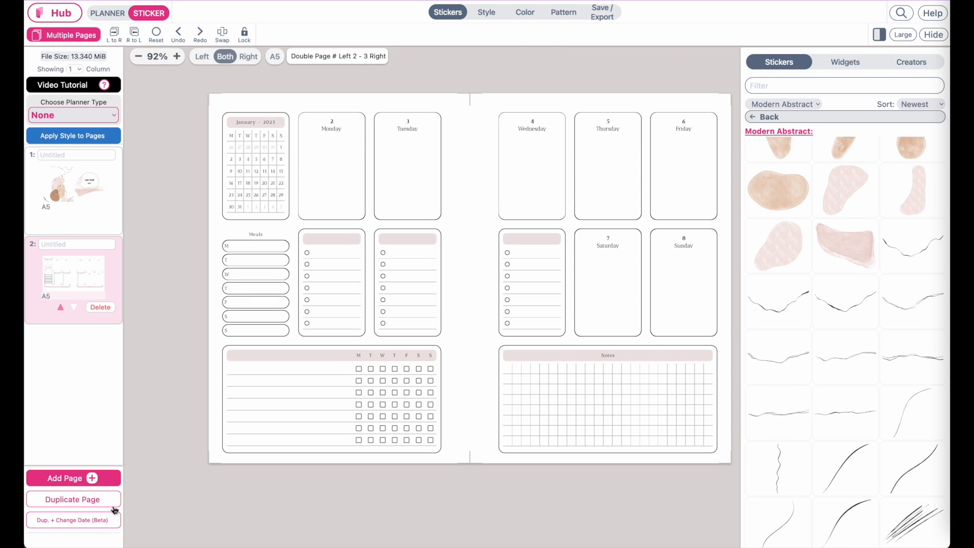
left_click(75, 523)
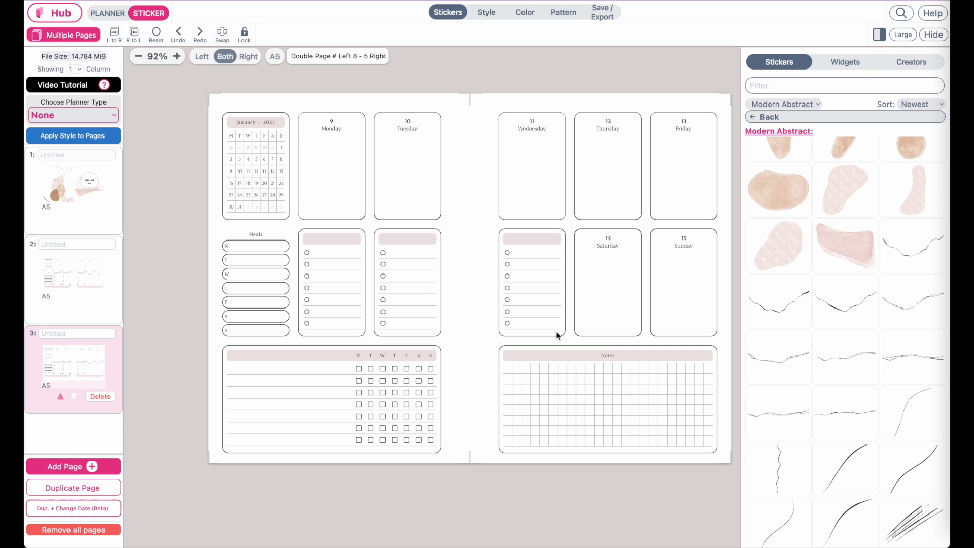
left_click(63, 272)
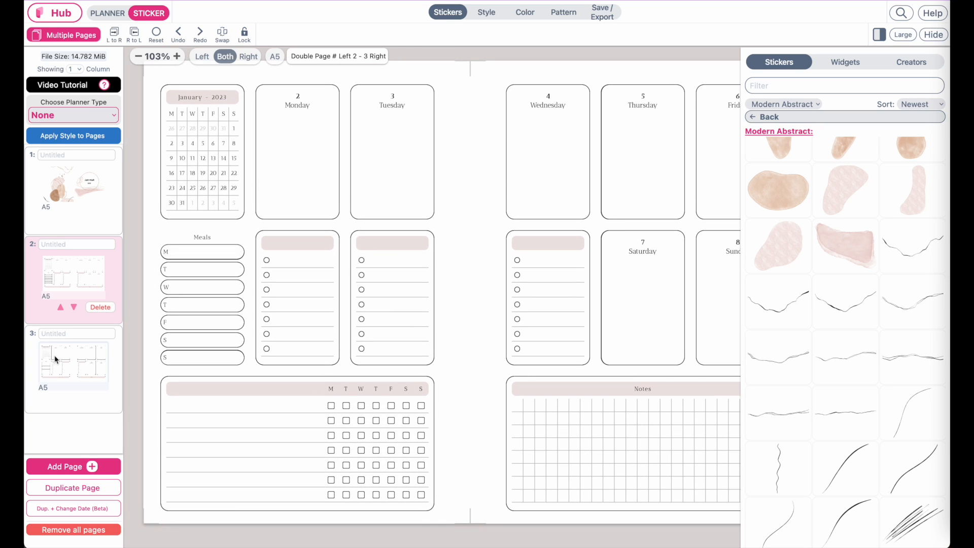
left_click(54, 355)
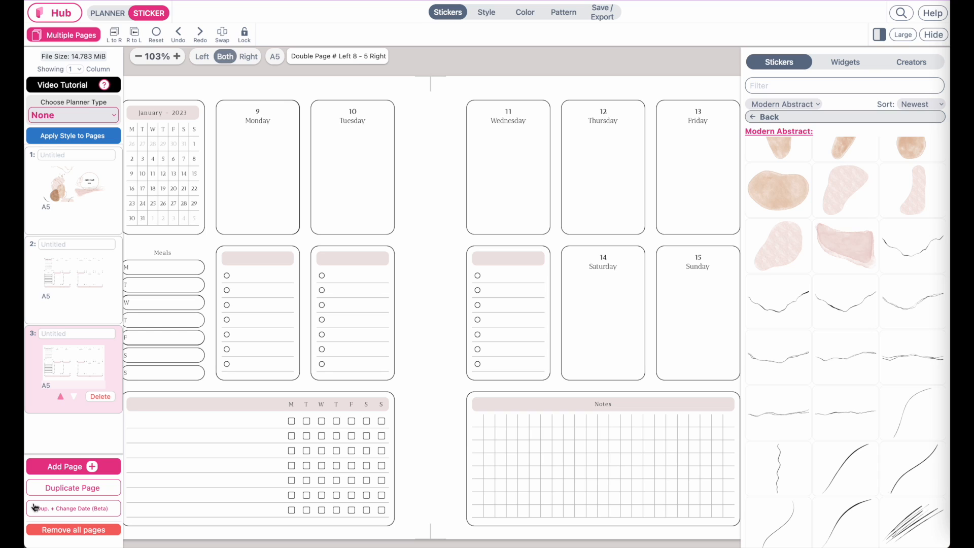
Keep duplicating the newest weekly spread with advanced dates until the week starting Monday, February 27 is page 10
left_click(67, 509)
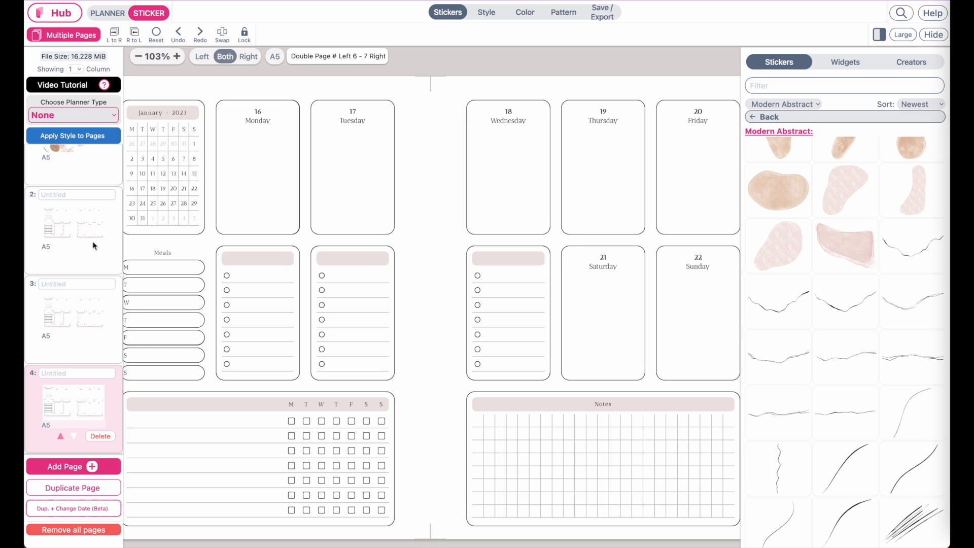
left_click(67, 509)
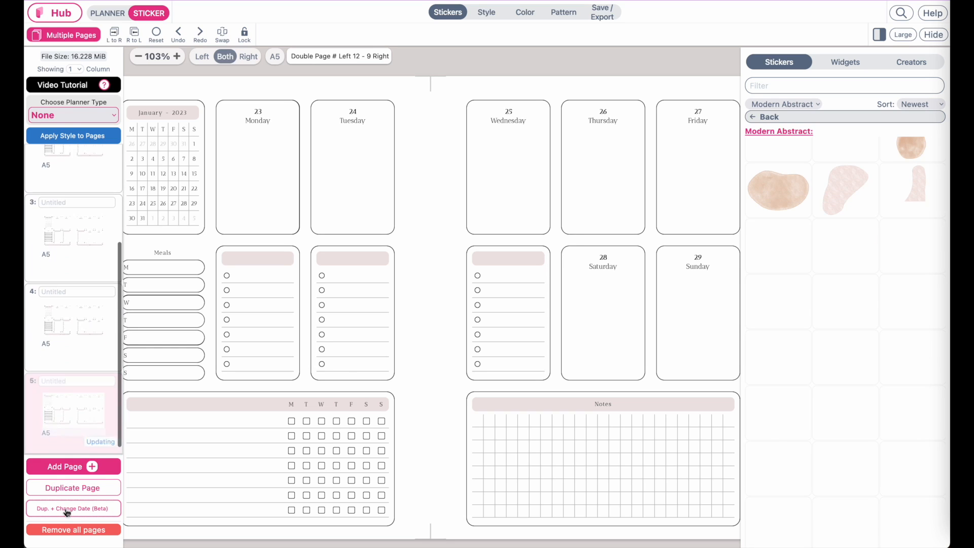
left_click(67, 510)
left_click(67, 509)
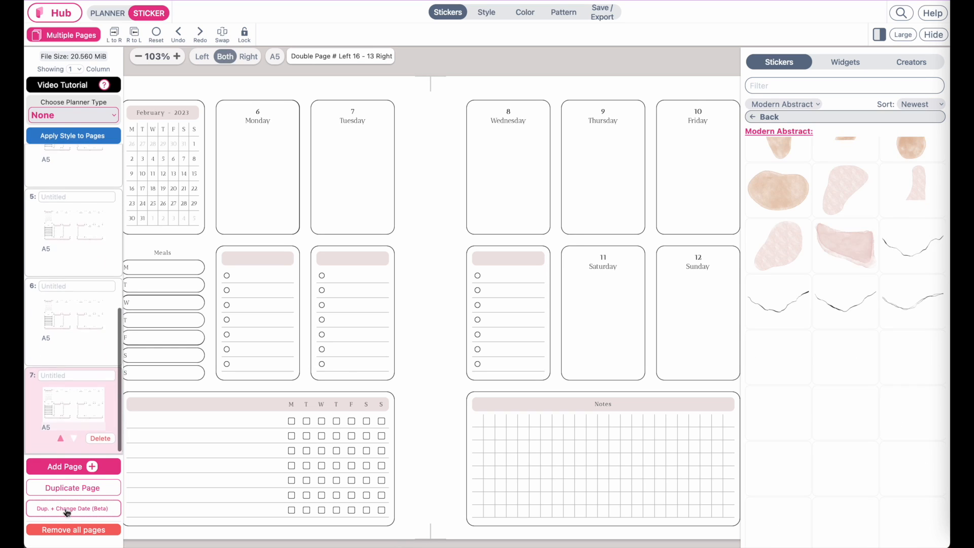
left_click(67, 509)
left_click(67, 509)
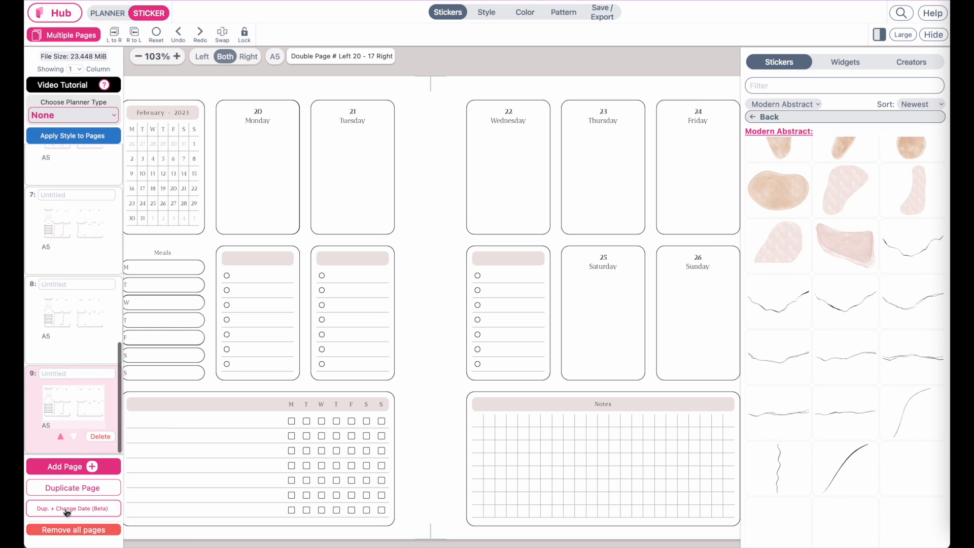
left_click(67, 509)
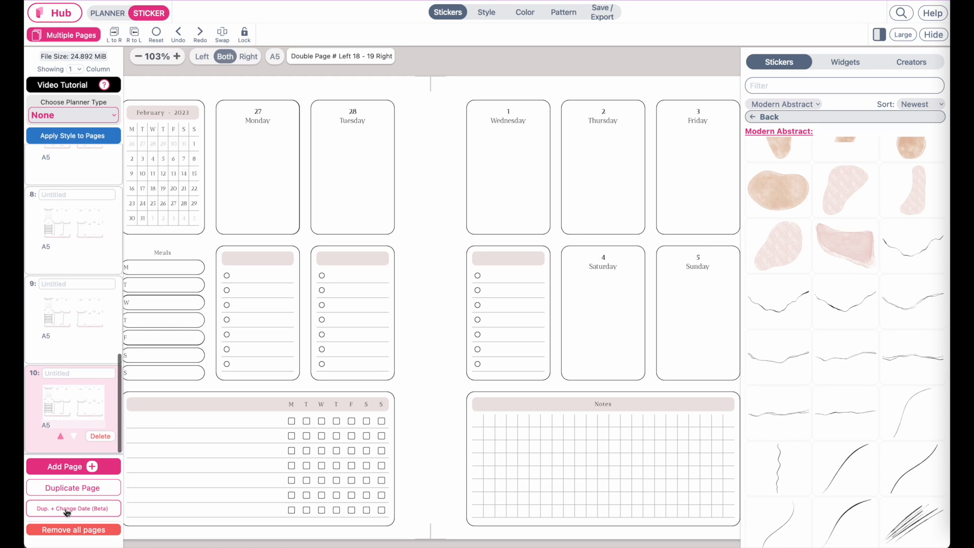
Hide the sticker library and add further date-advanced duplicates of the weekly spread through the week starting March 27, ending at page 14
scroll(261, 422, "down", 3)
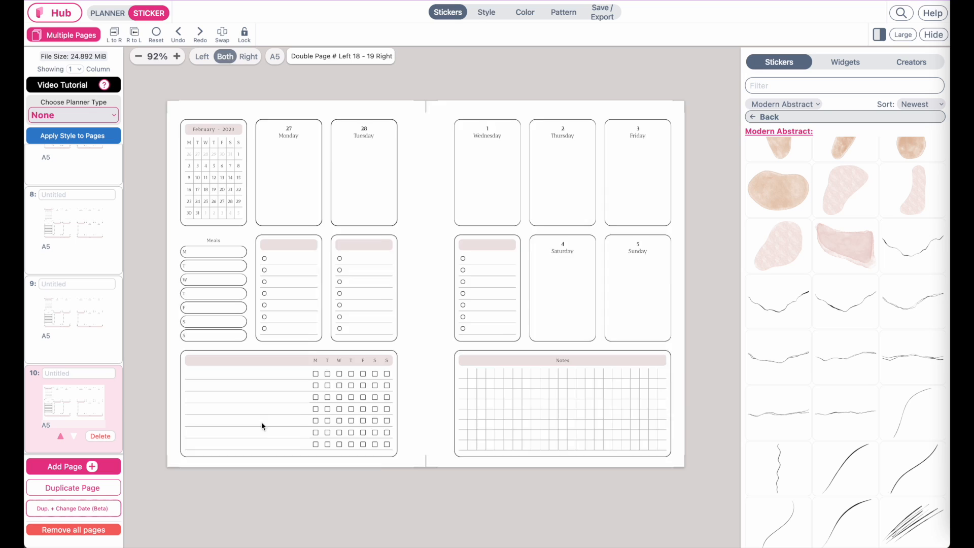
scroll(261, 422, "up", 2)
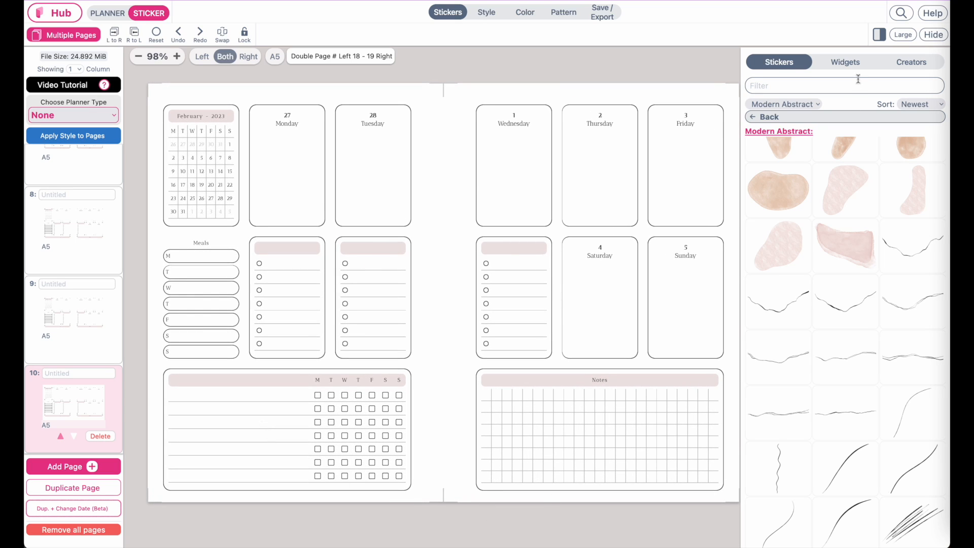
left_click(942, 35)
scroll(586, 179, "up", 3)
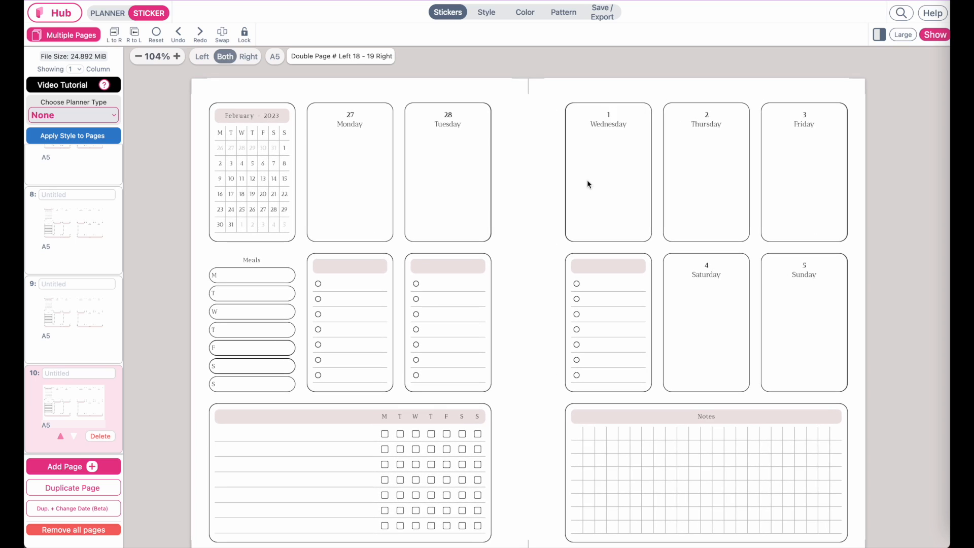
scroll(587, 183, "up", 1)
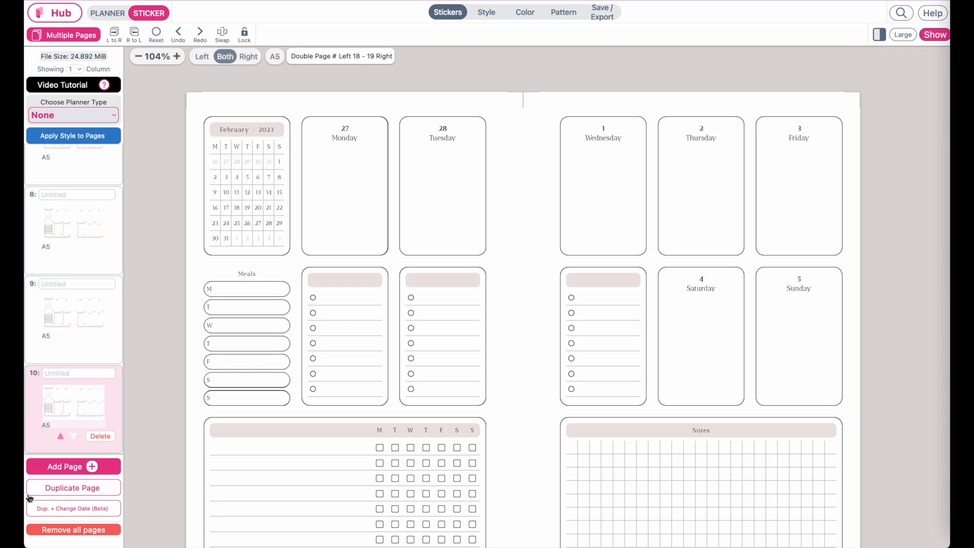
left_click(64, 509)
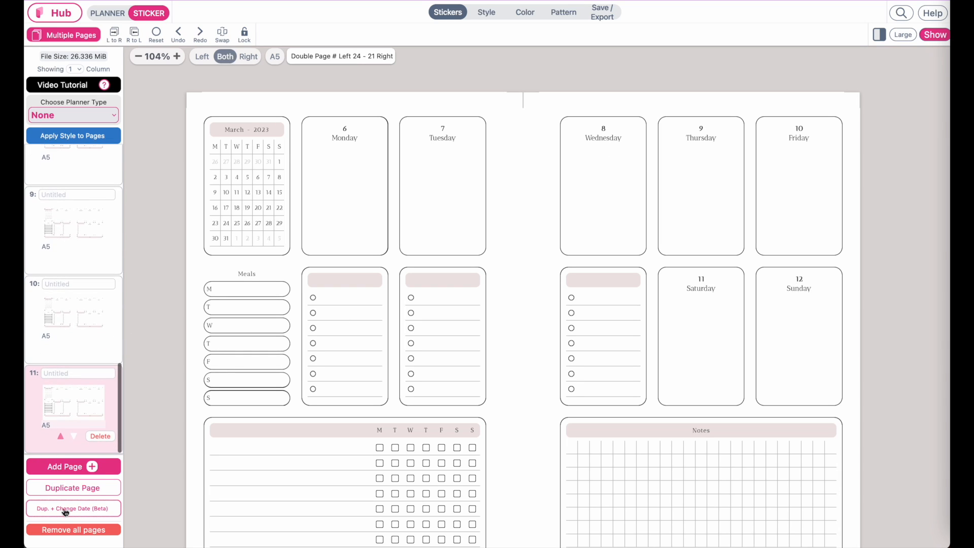
left_click(77, 510)
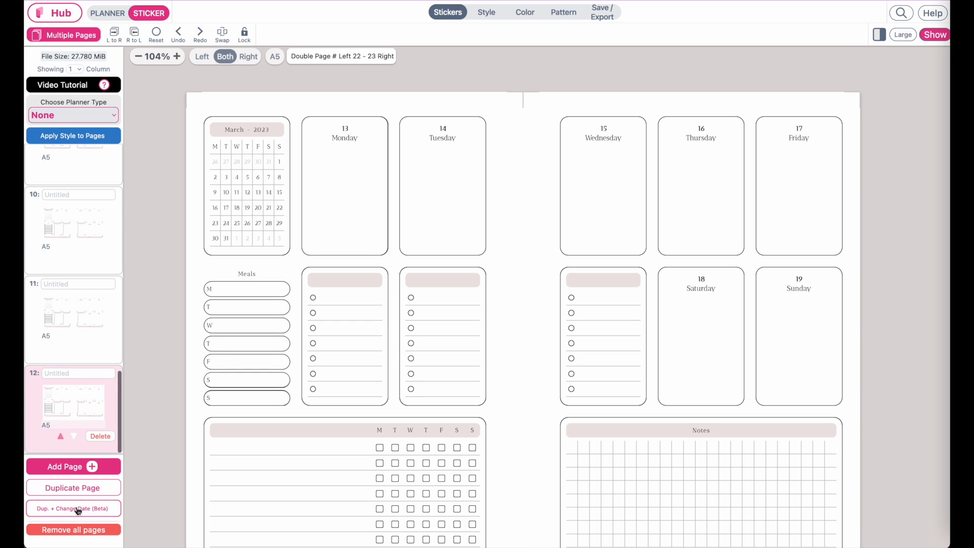
left_click(78, 511)
left_click(78, 510)
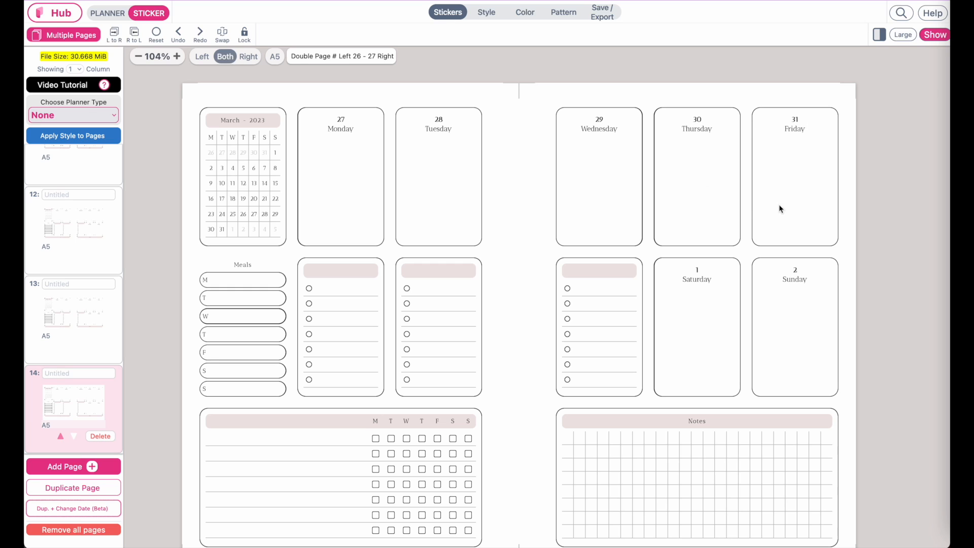
Set the PDF export of all pages to US Letter paper with pages rearranged for Ring / Discbound, and dismiss the download prompt
scroll(615, 278, "down", 3)
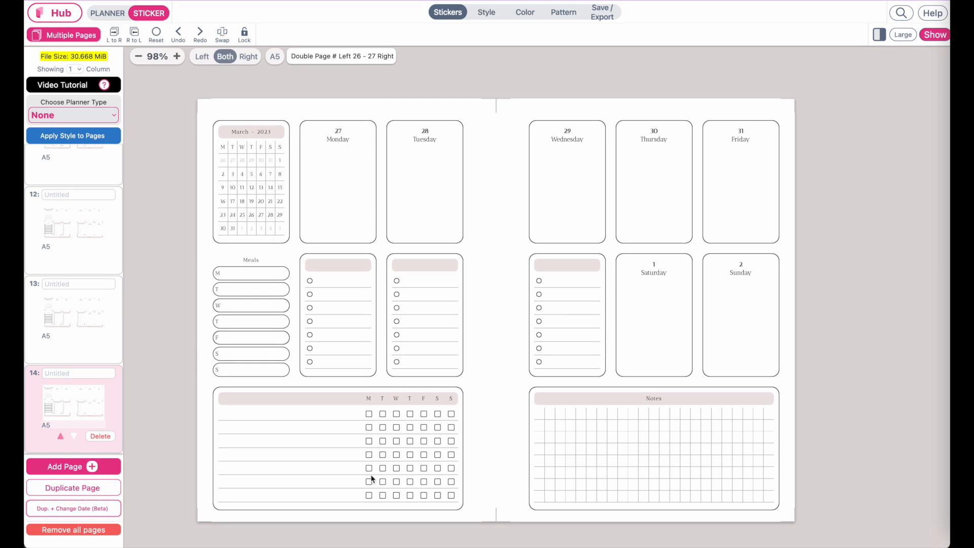
scroll(61, 343, "up", 15)
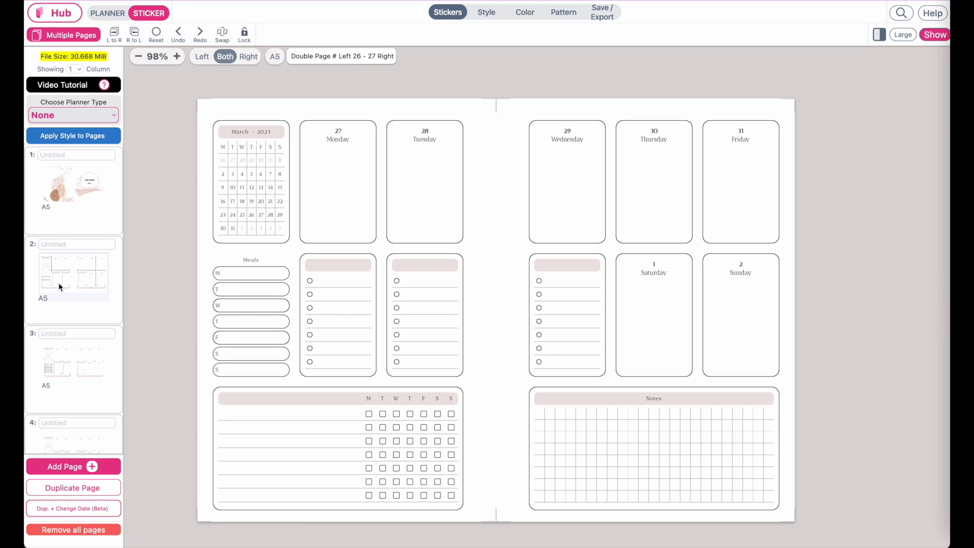
scroll(59, 282, "down", 15)
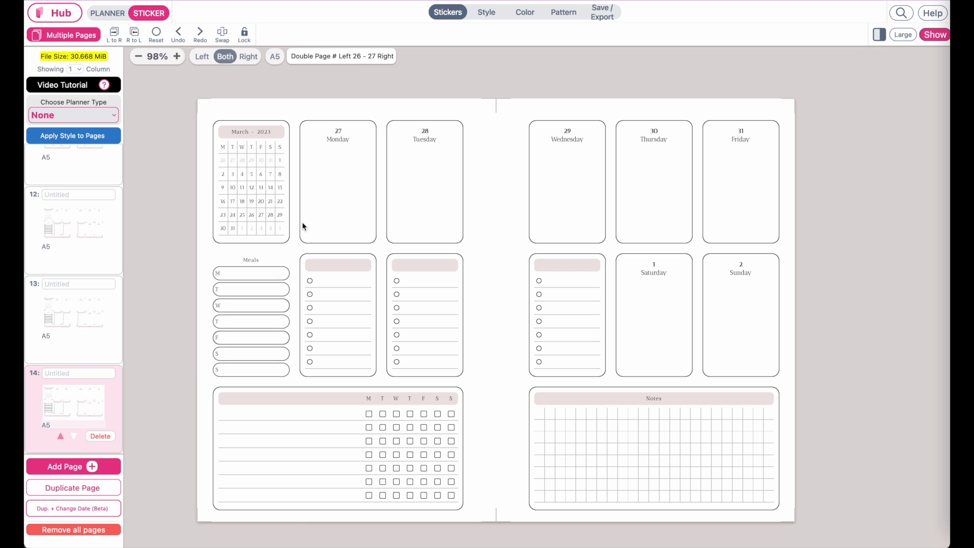
left_click(945, 42)
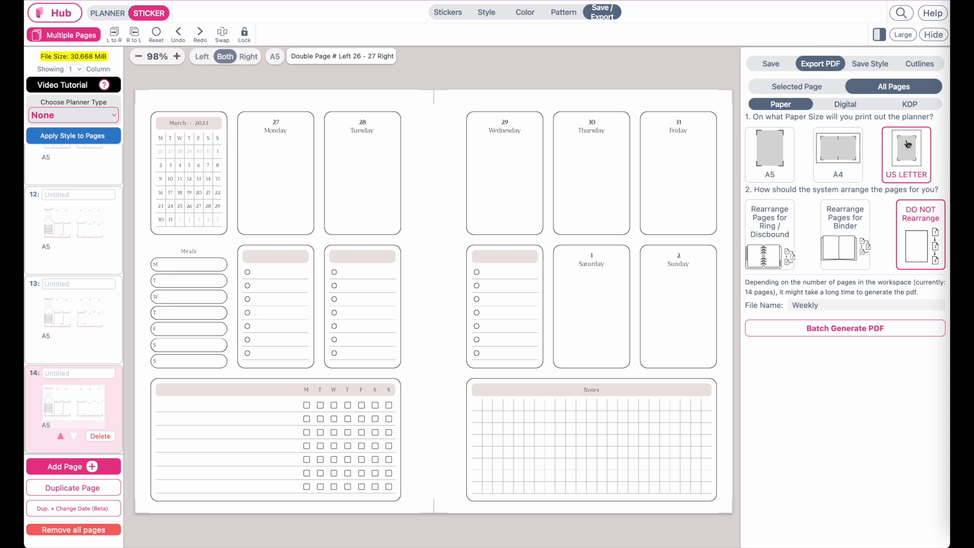
left_click(769, 160)
left_click(863, 154)
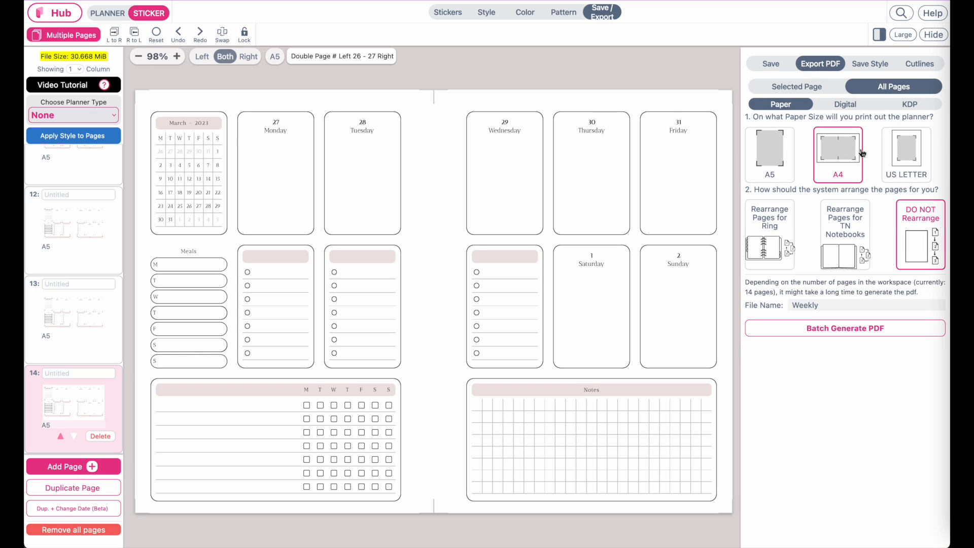
left_click(896, 161)
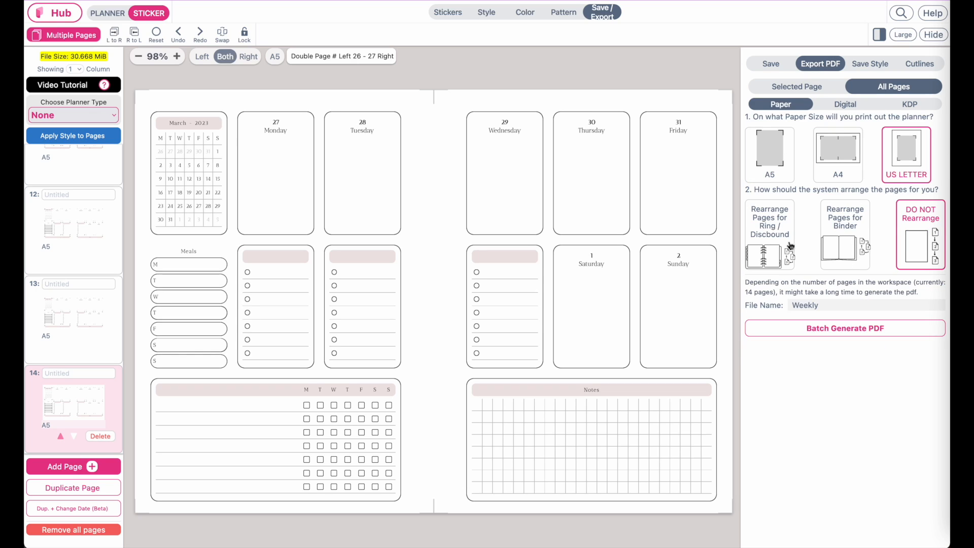
left_click(768, 234)
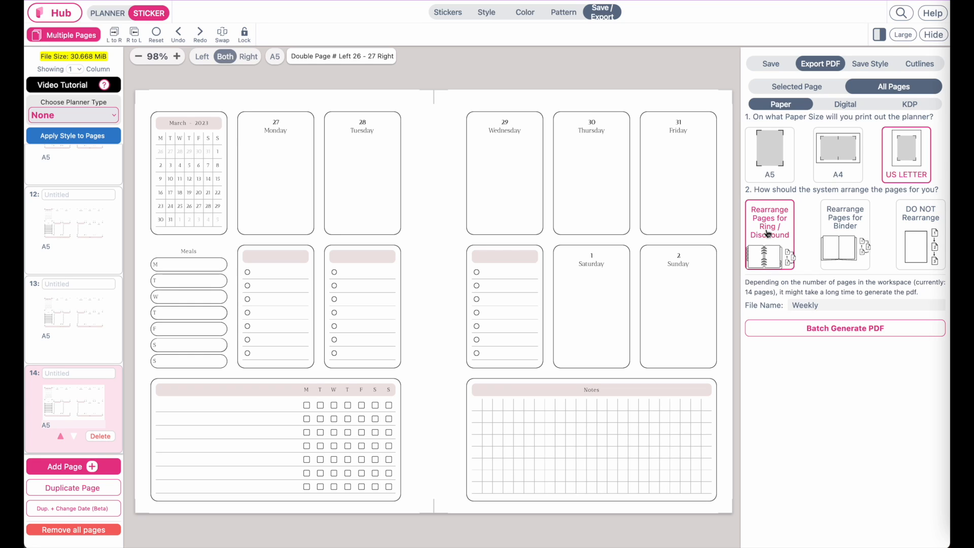
left_click(919, 254)
left_click(770, 241)
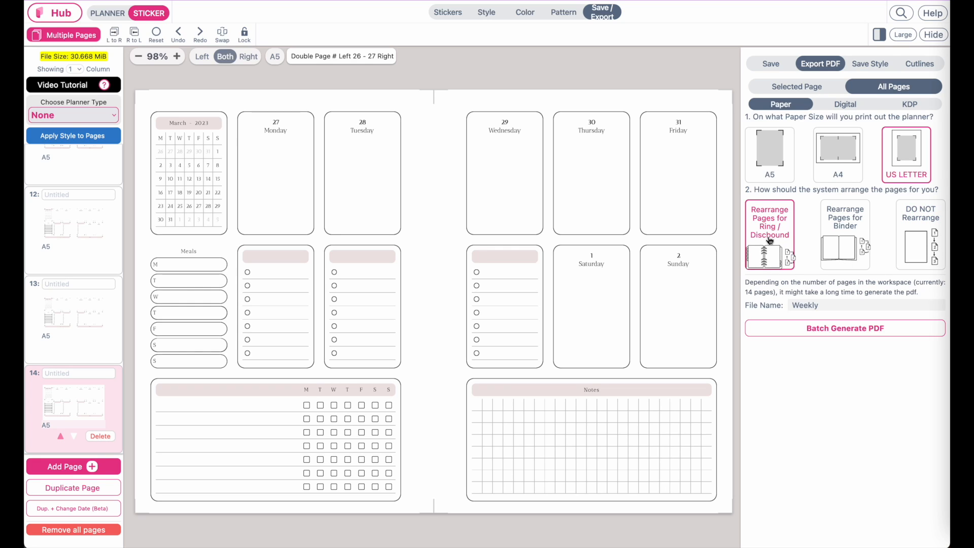
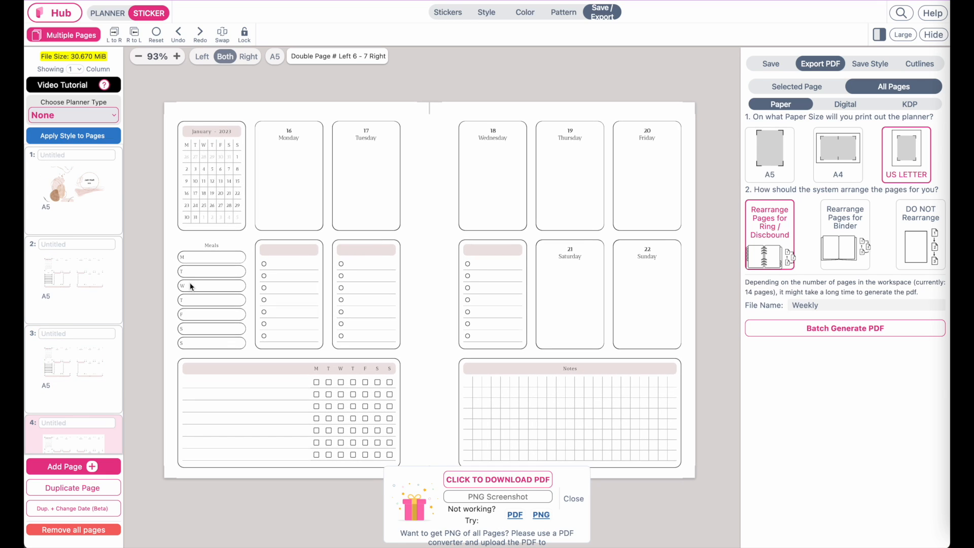
left_click(579, 499)
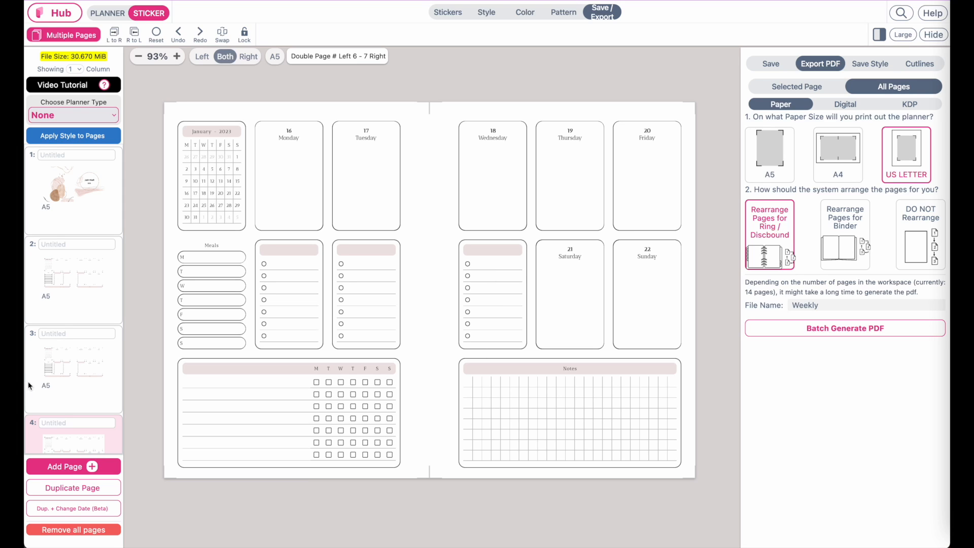
Delete pages 14 down through 3, keeping only the cover and the weekly spread starting January 2
scroll(47, 373, "down", 15)
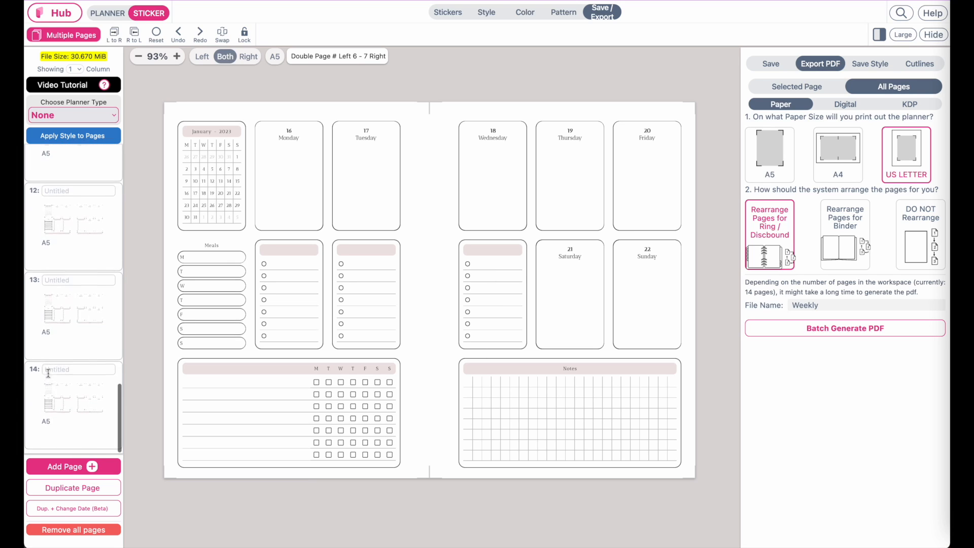
left_click(63, 400)
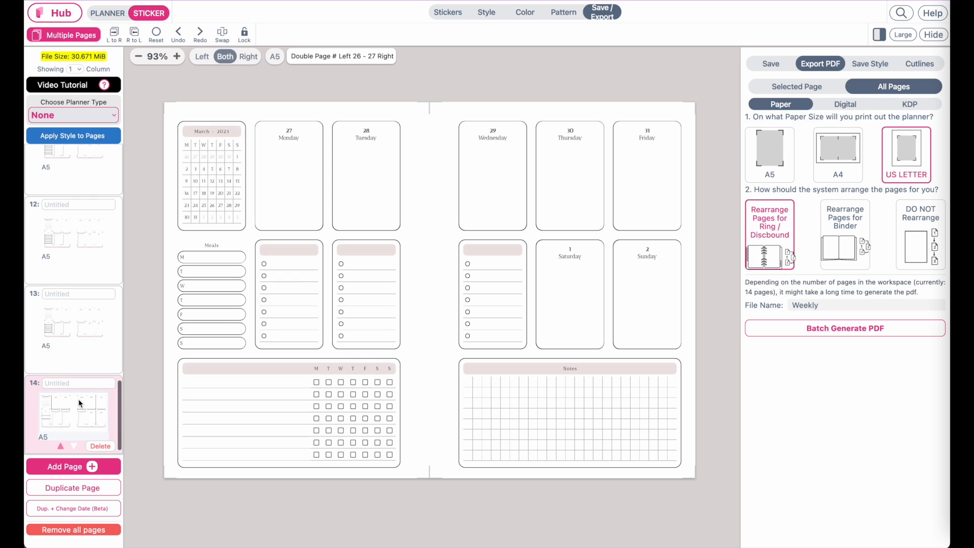
left_click(100, 446)
left_click(98, 444)
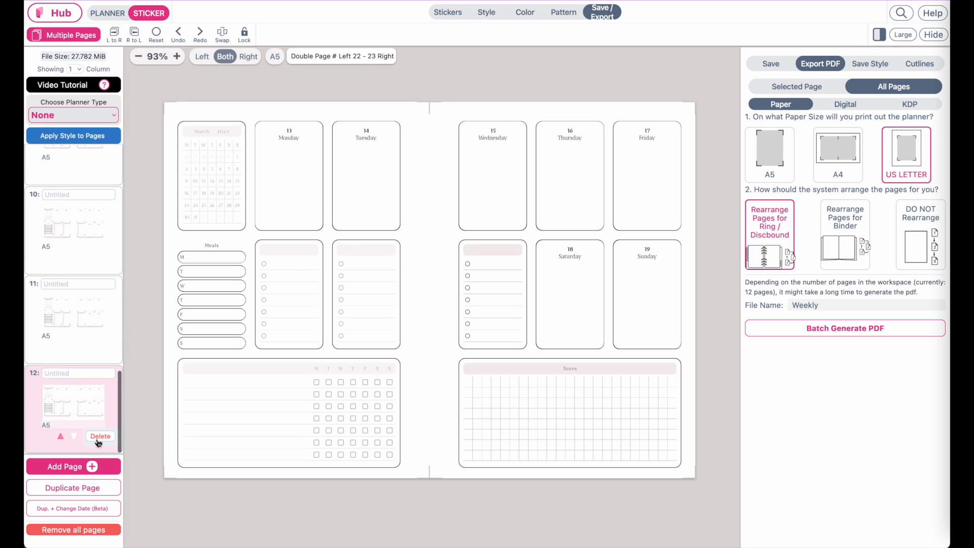
left_click(99, 443)
left_click(87, 438)
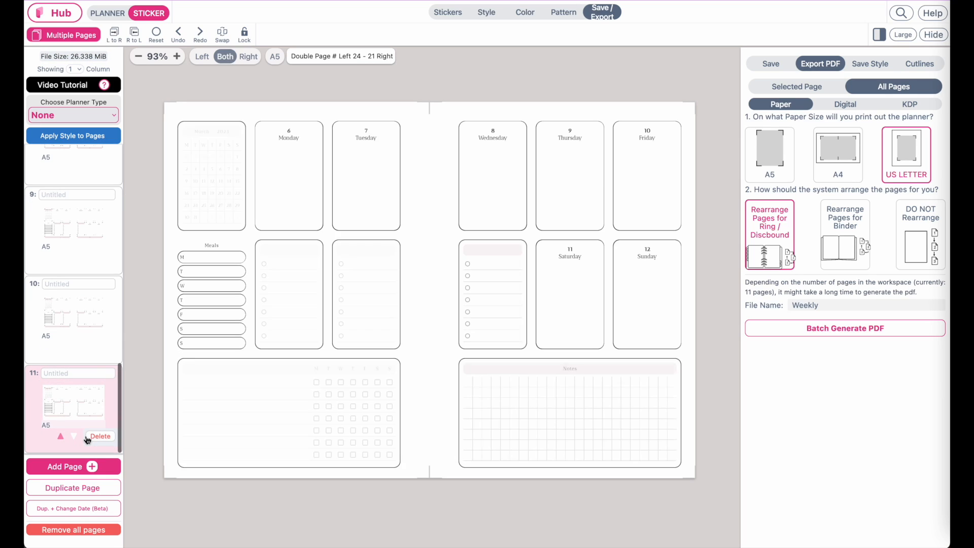
left_click(99, 437)
left_click(93, 440)
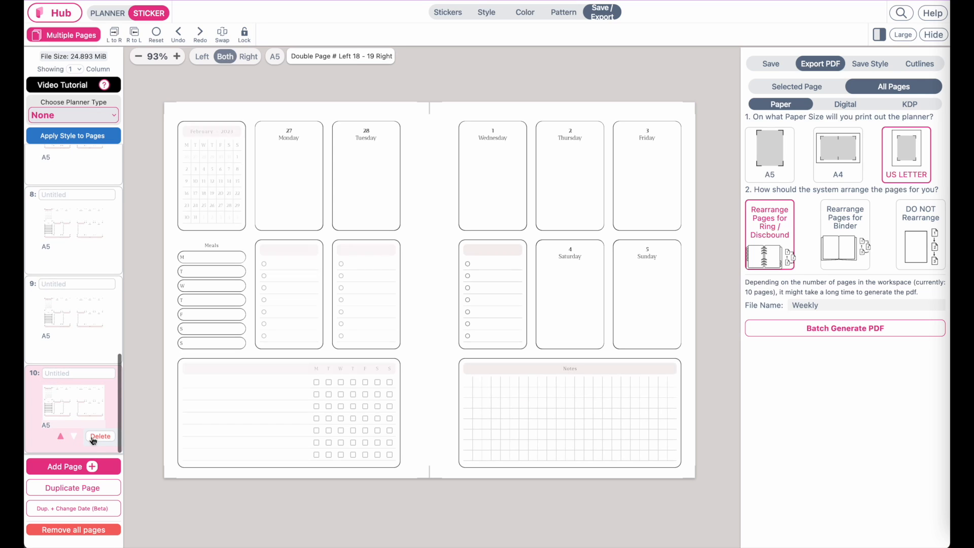
left_click(100, 437)
left_click(88, 443)
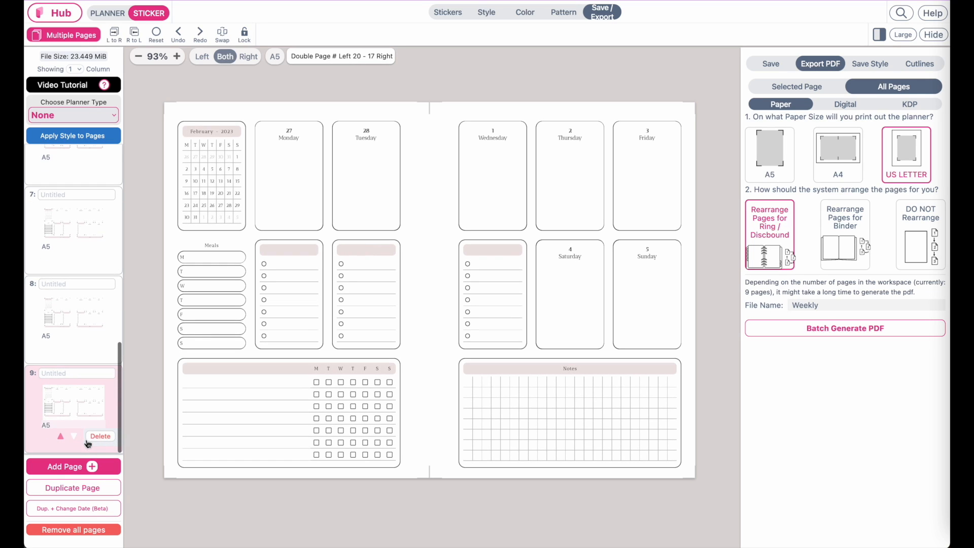
left_click(100, 437)
left_click(89, 442)
left_click(104, 440)
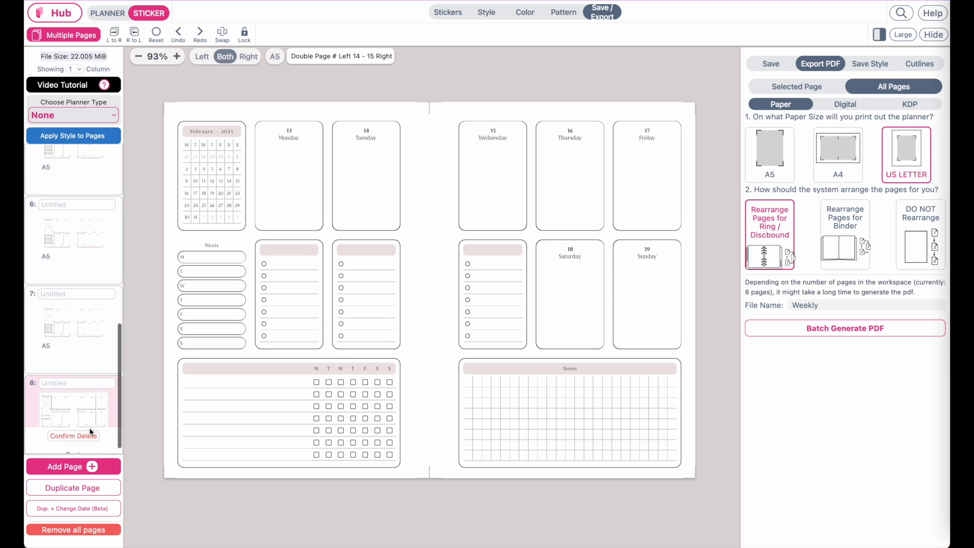
left_click(86, 440)
left_click(98, 439)
left_click(90, 441)
left_click(98, 440)
left_click(89, 443)
left_click(98, 439)
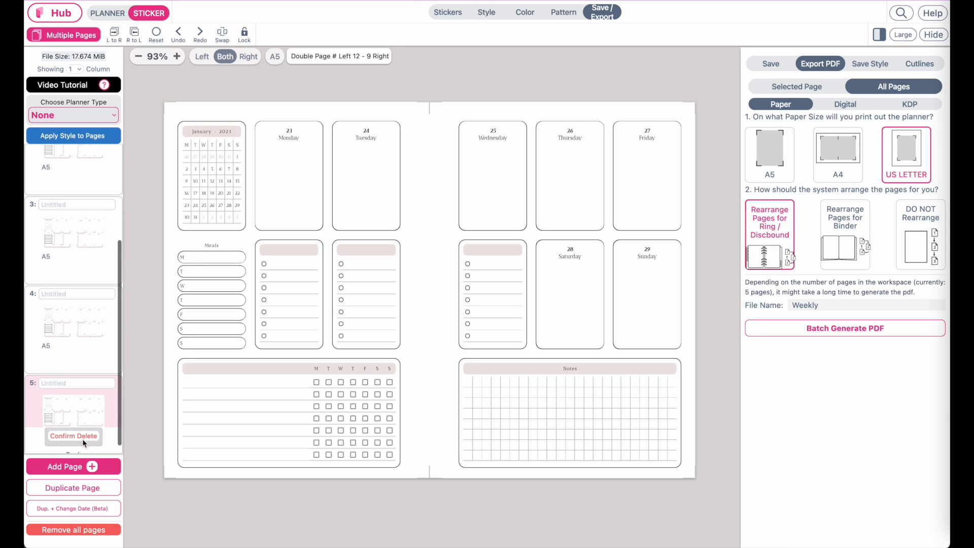
left_click(83, 441)
left_click(99, 439)
left_click(82, 439)
left_click(98, 398)
left_click(73, 386)
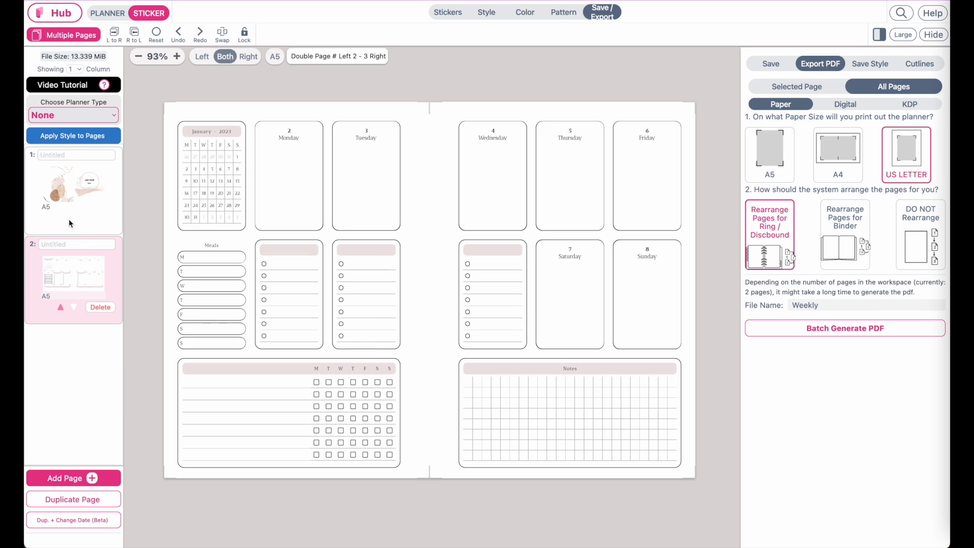
Change the cover page's planner size from Ring Binder Discbound A5 to A6
left_click(70, 224)
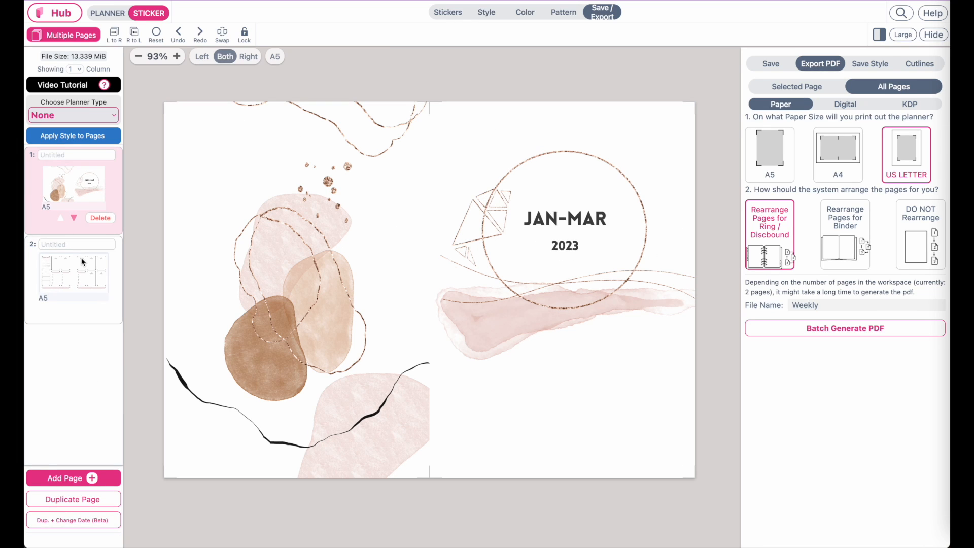
left_click(83, 262)
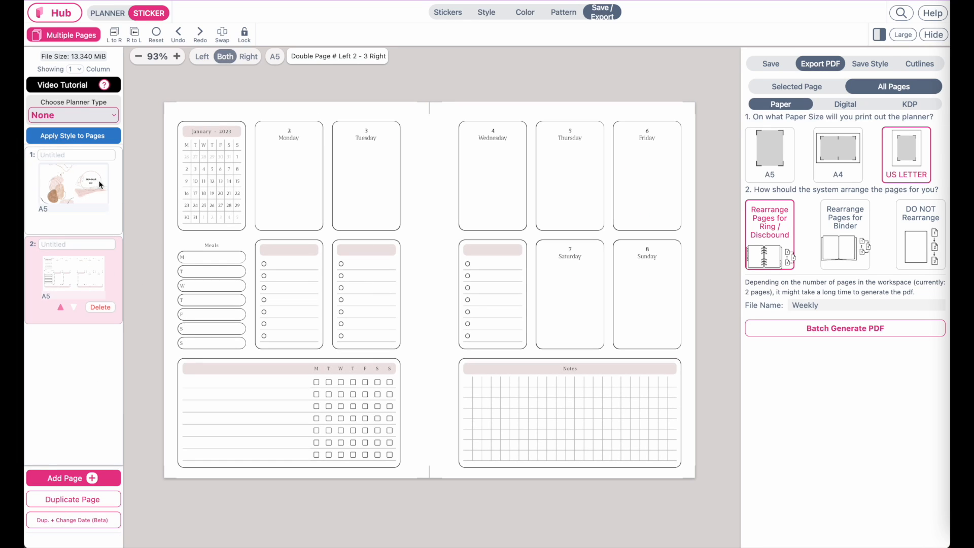
left_click(81, 187)
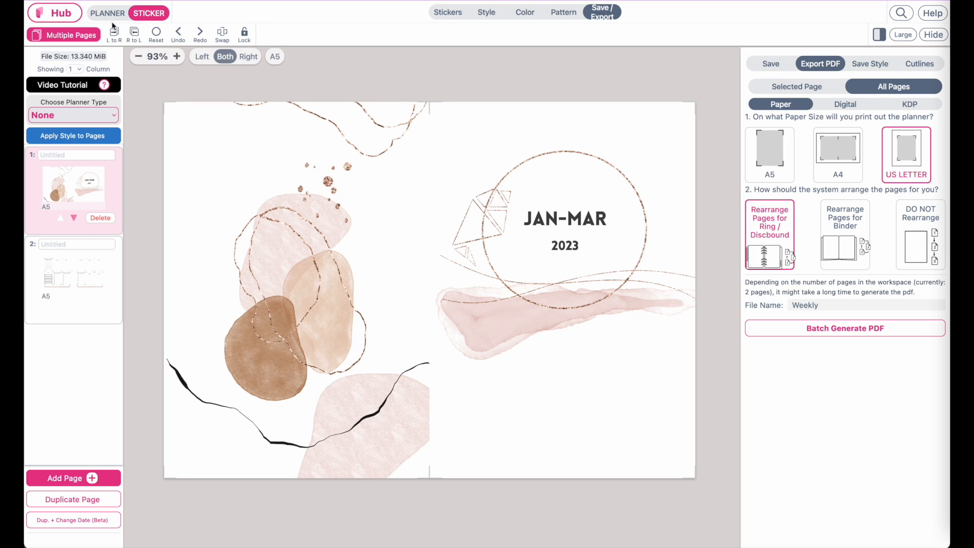
left_click(116, 16)
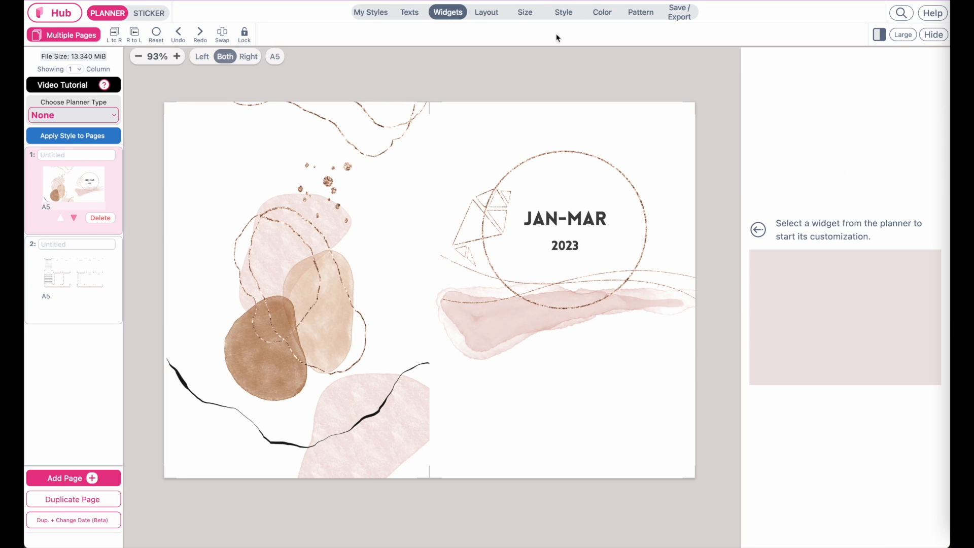
left_click(522, 11)
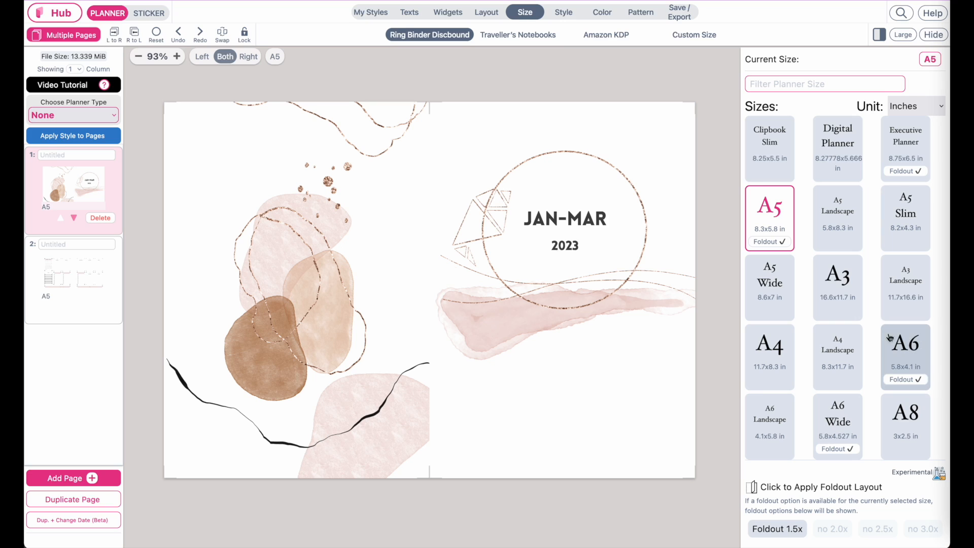
left_click(899, 355)
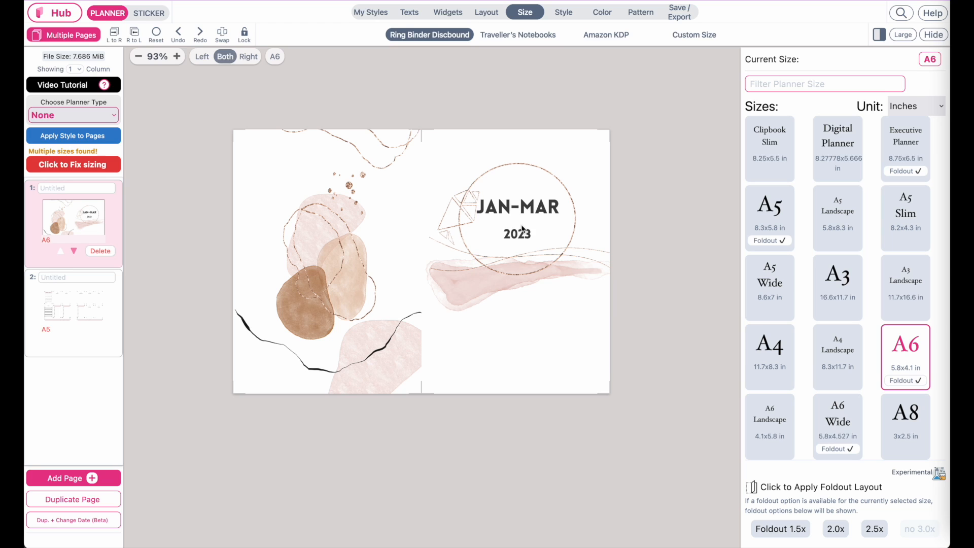
scroll(522, 228, "up", 3)
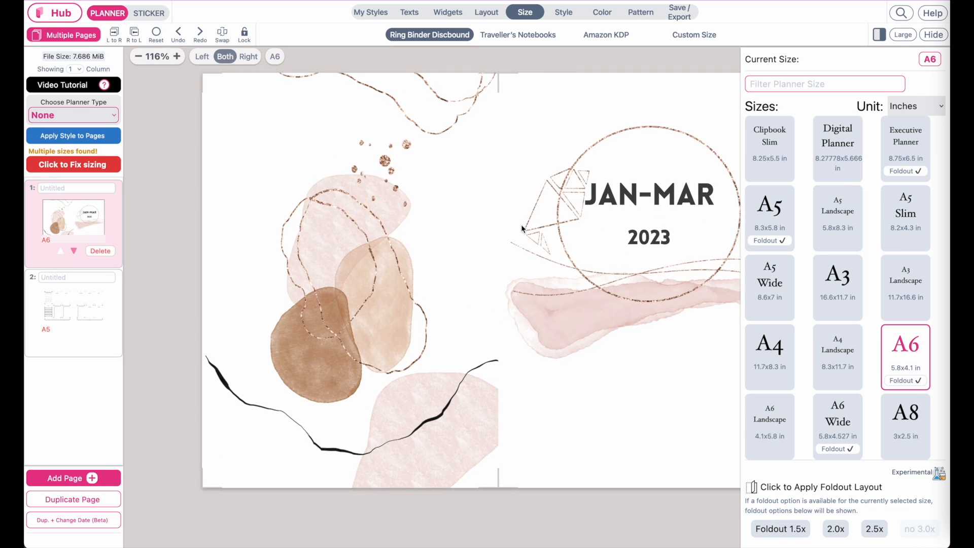
scroll(521, 224, "down", 2)
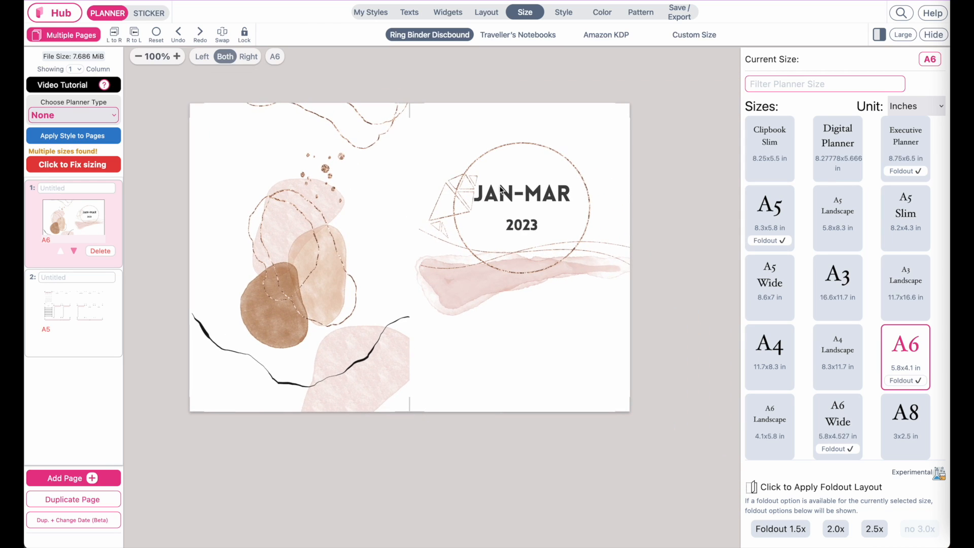
Nudge the circle sticker and the Jan-Mar 2023 title on the cover slightly right and down
left_click(151, 14)
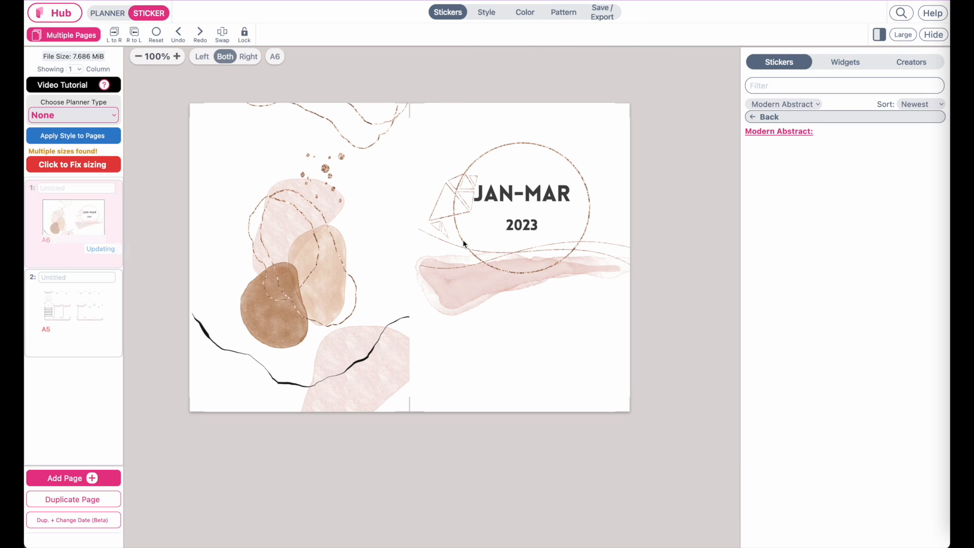
left_click(525, 205)
left_click_drag(525, 205, 532, 208)
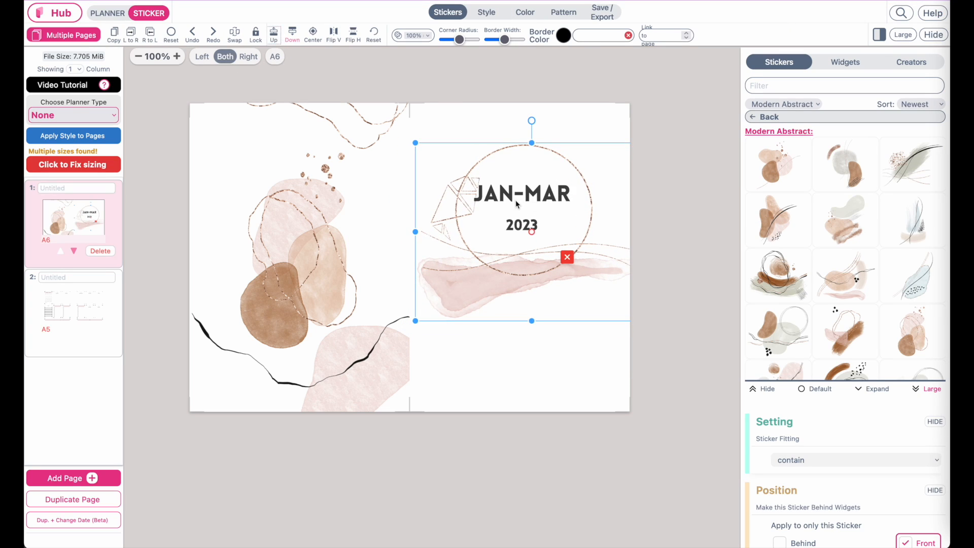
left_click(520, 195)
left_click_drag(520, 194, 524, 198)
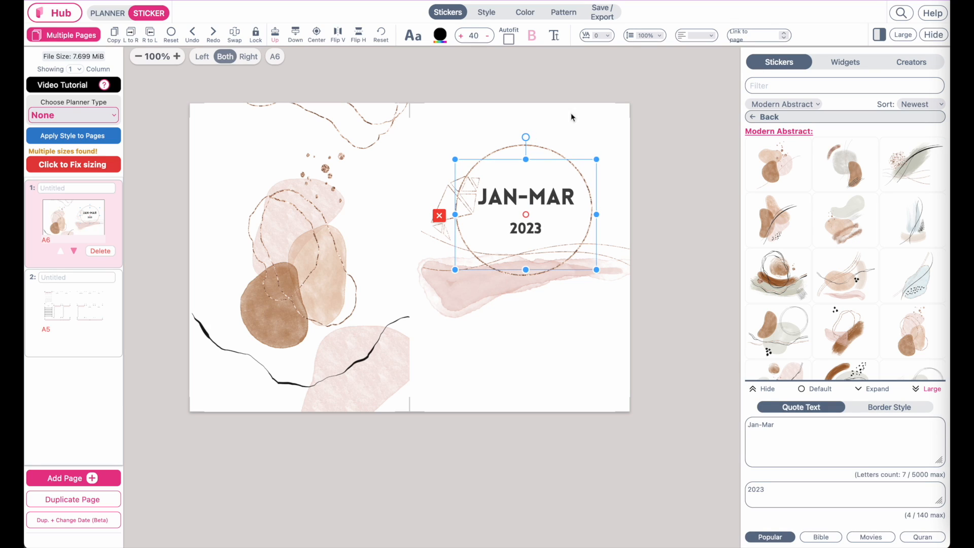
Reduce the Jan-Mar 2023 cover title's font size to 32 and deselect it
left_click(488, 36)
left_click(487, 36)
left_click(487, 36)
left_click(488, 36)
left_click(487, 36)
left_click(488, 36)
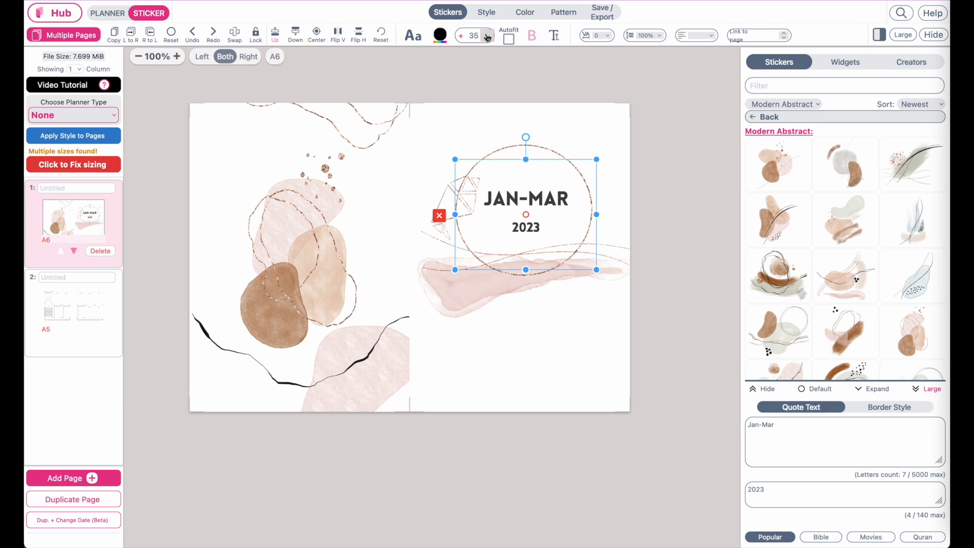
left_click(487, 36)
left_click(488, 36)
left_click(488, 36)
left_click(487, 36)
left_click(462, 37)
left_click(462, 37)
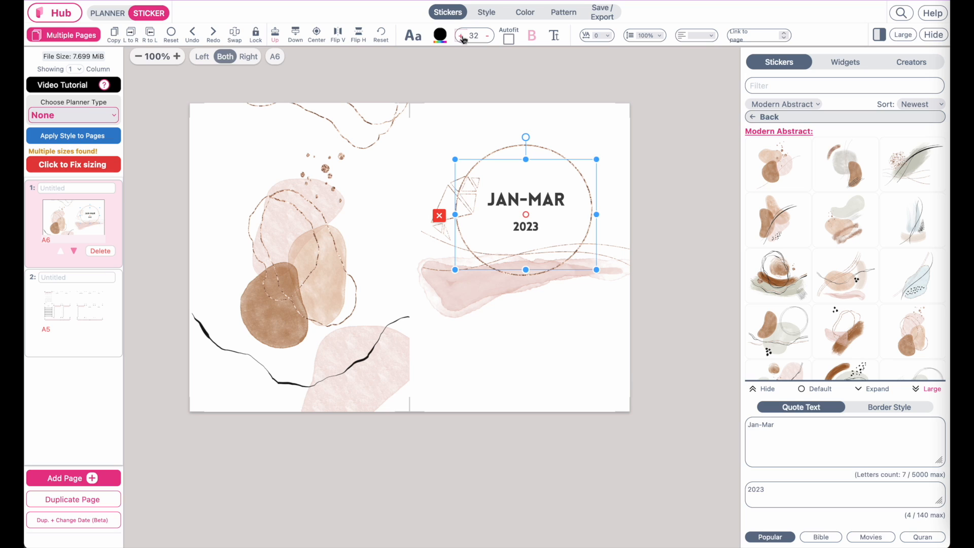
left_click(547, 320)
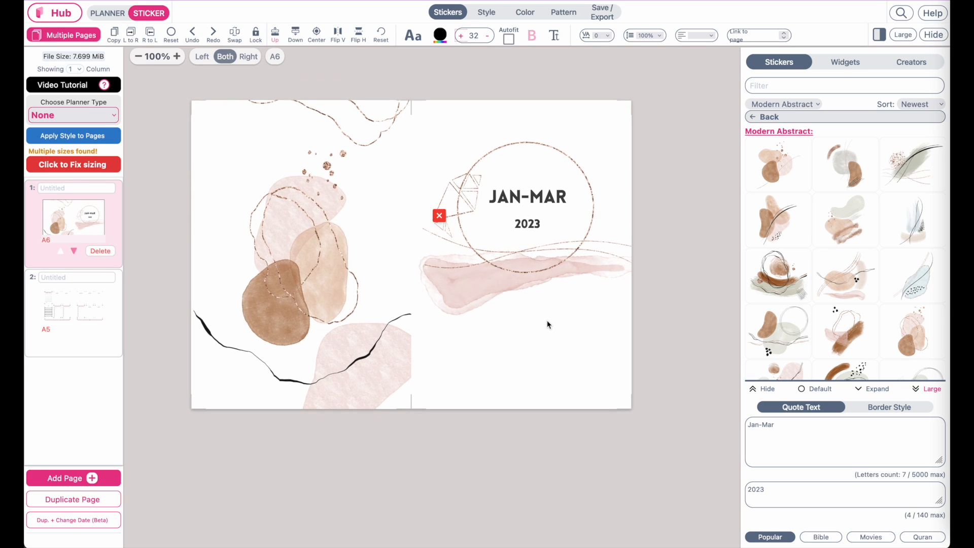
Change the weekly spread on page 2 to the A6 planner size
left_click(29, 320)
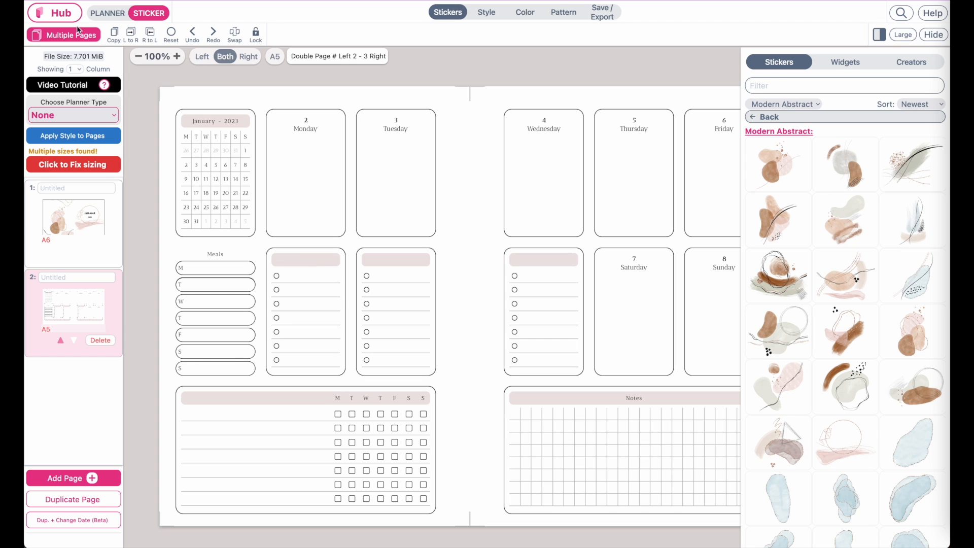
left_click(108, 13)
left_click(527, 13)
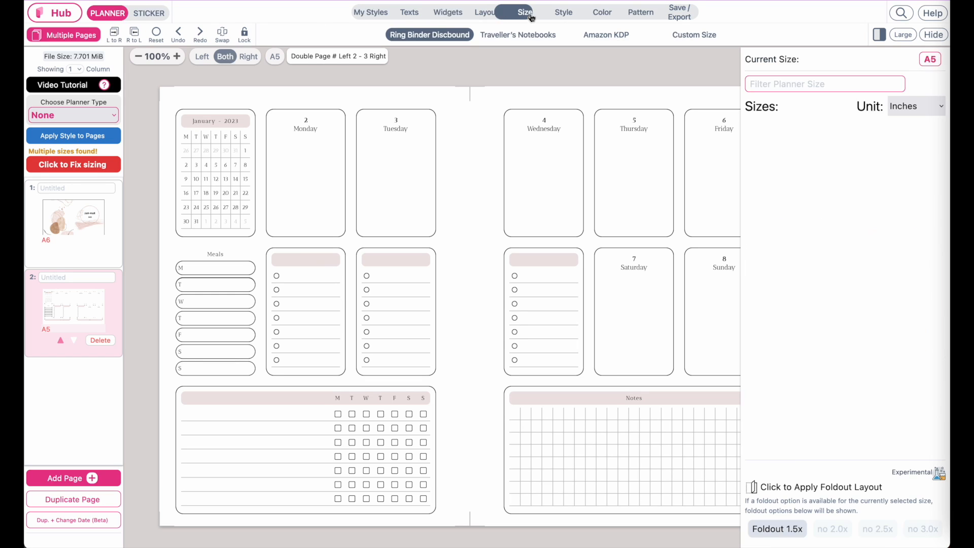
left_click(903, 361)
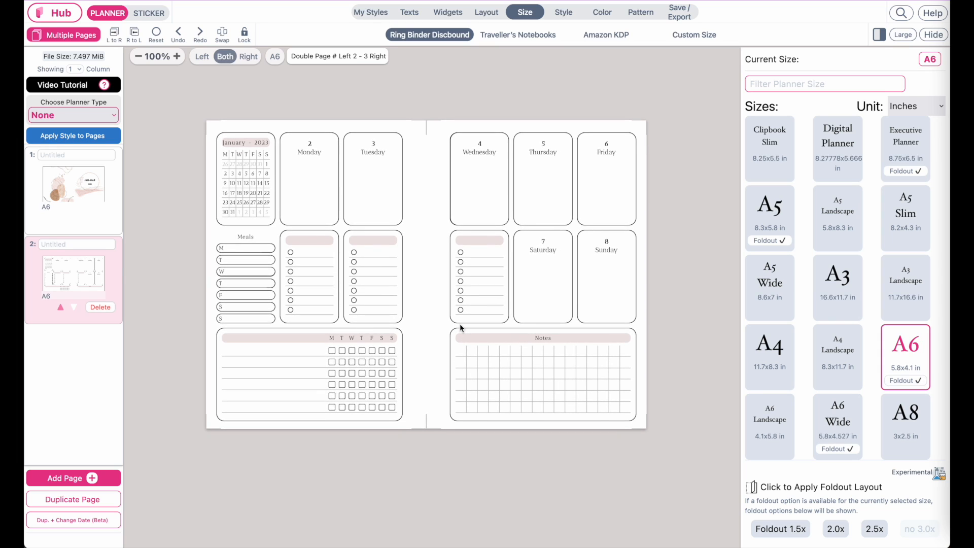
scroll(459, 324, "up", 1)
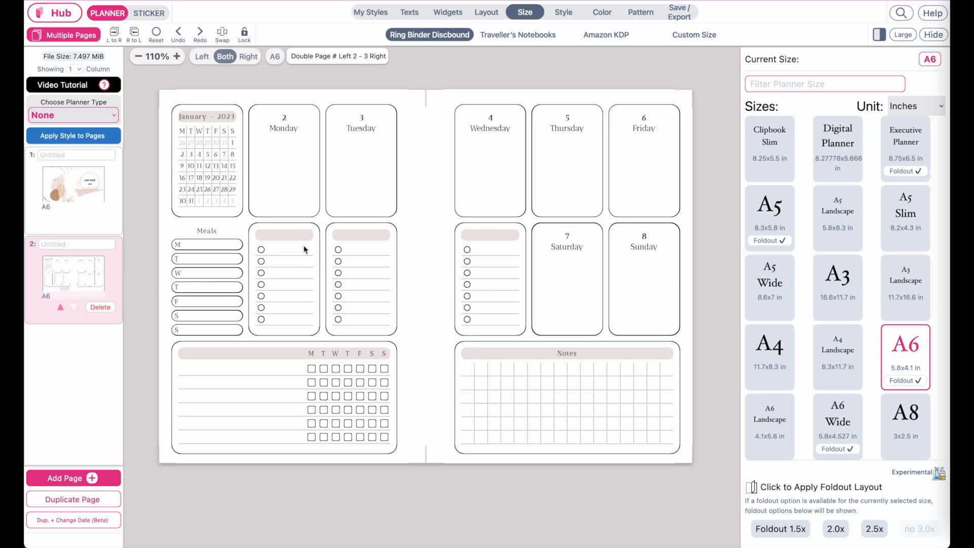
Set the h2 text size of the weekly spread to 8
left_click(404, 14)
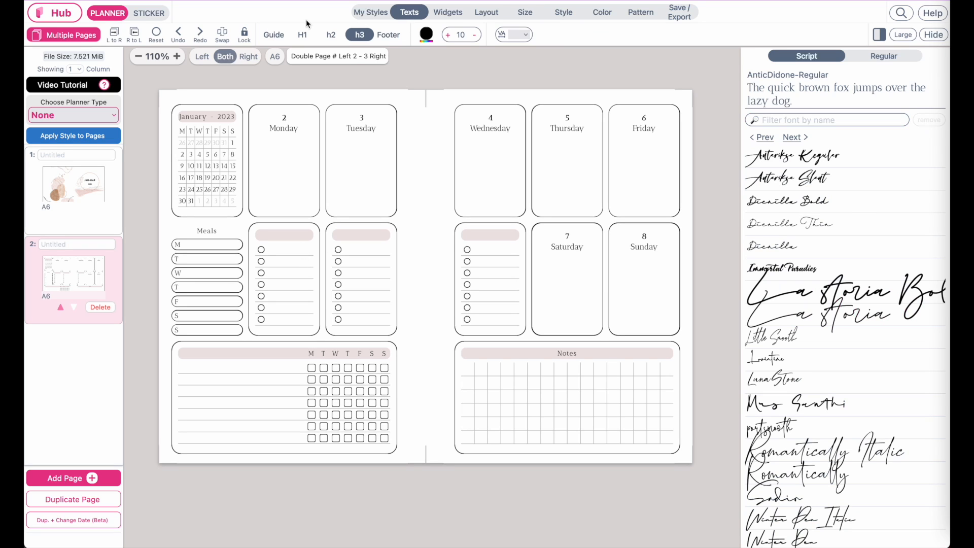
left_click(331, 36)
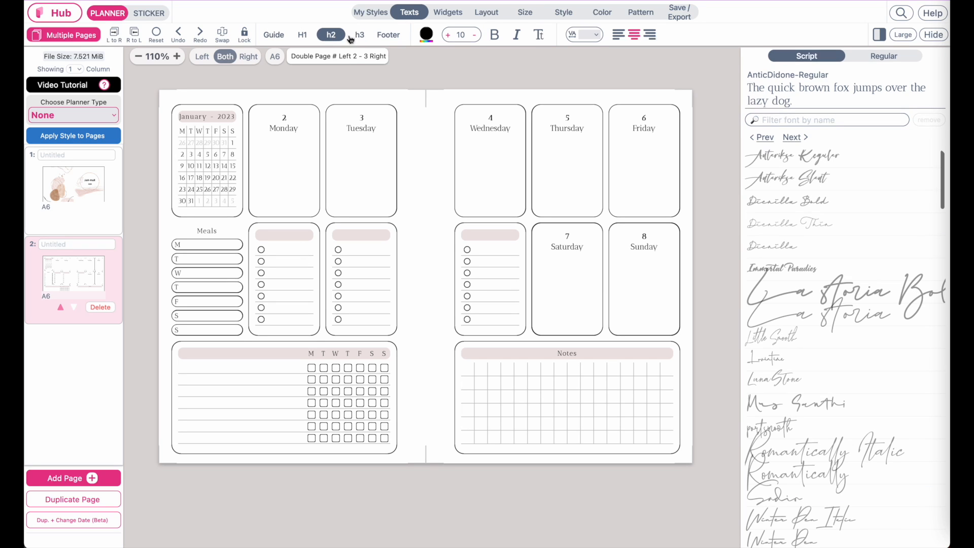
left_click(474, 35)
left_click(475, 35)
left_click(474, 35)
left_click(475, 35)
left_click(475, 35)
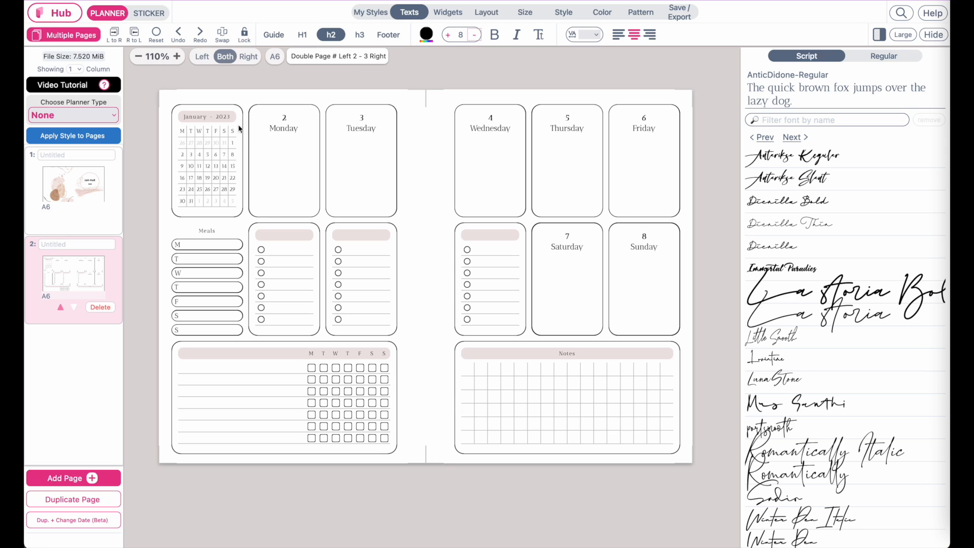
In the Monday 2 widget's date flag settings, set the flag date height to 0.260 inch for all widgets on both pages
left_click(287, 133)
scroll(544, 296, "down", 1)
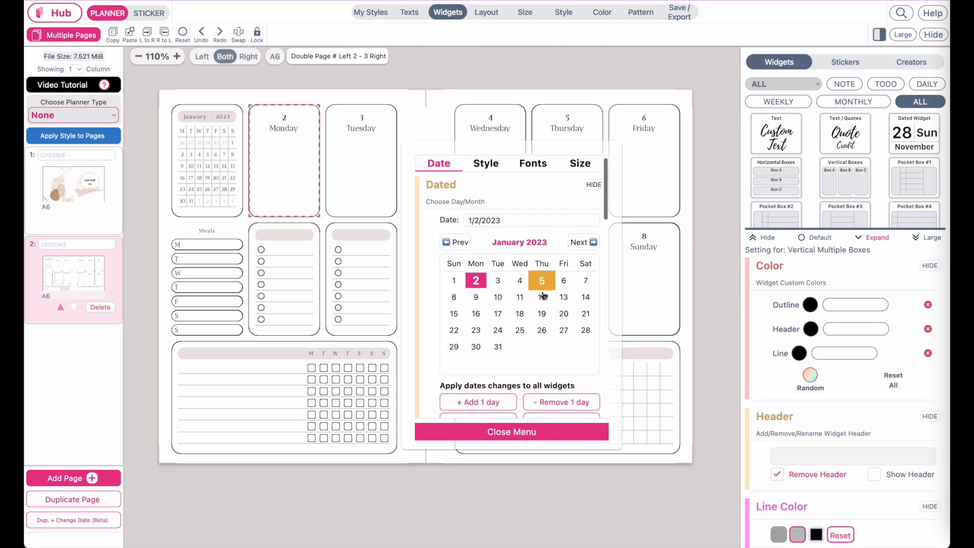
scroll(513, 279, "up", 1)
left_click(485, 178)
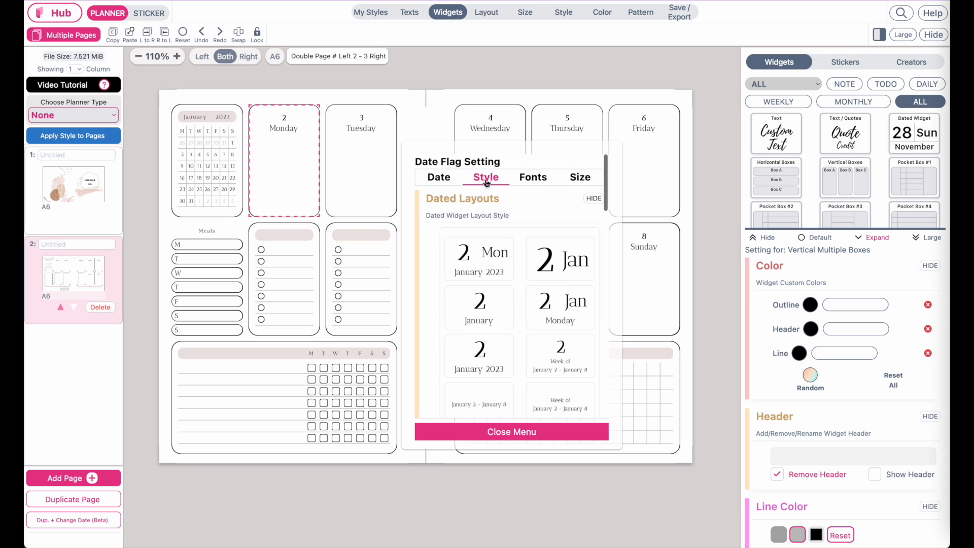
left_click(533, 184)
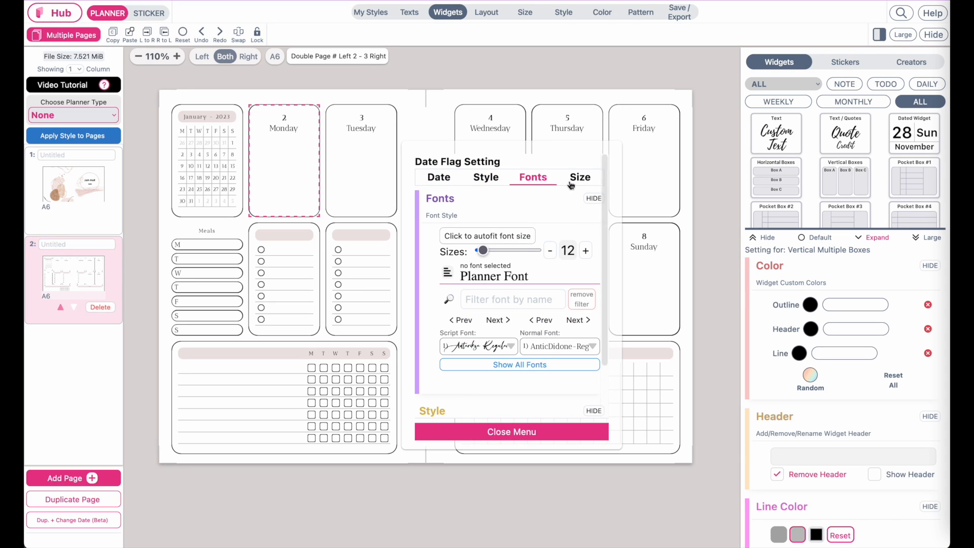
left_click(576, 178)
scroll(516, 296, "down", 1)
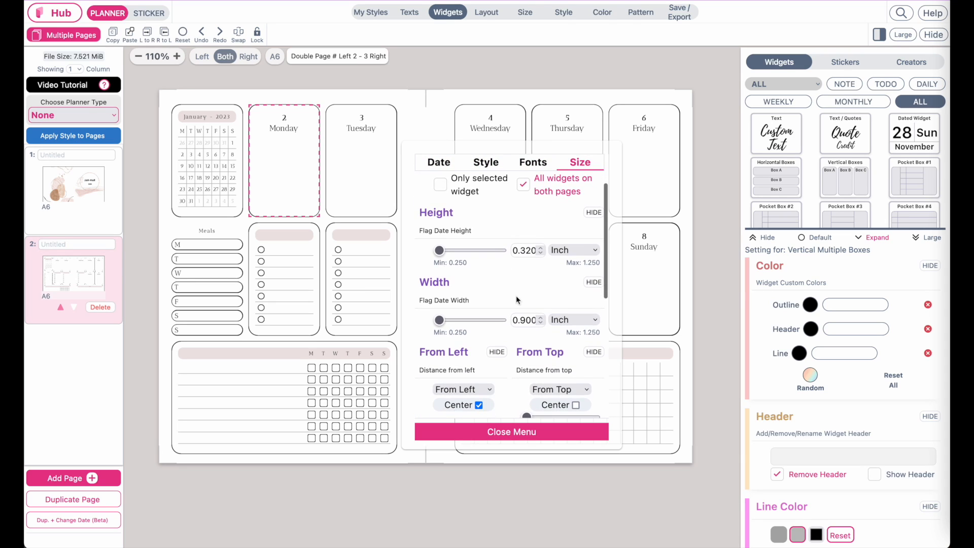
left_click_drag(440, 252, 441, 251)
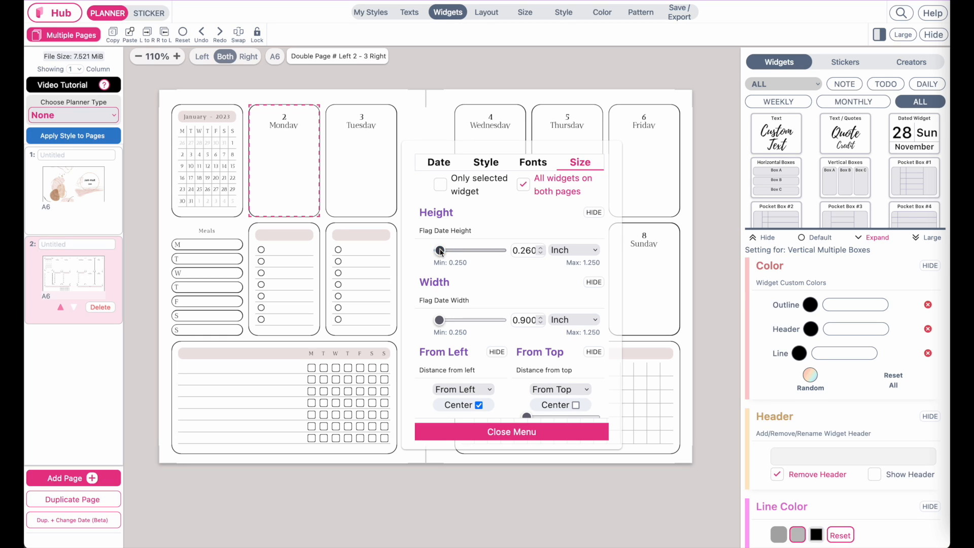
Set the date flags' distance from the top to 0.050 inch for all widgets on both pages
scroll(487, 294, "down", 3)
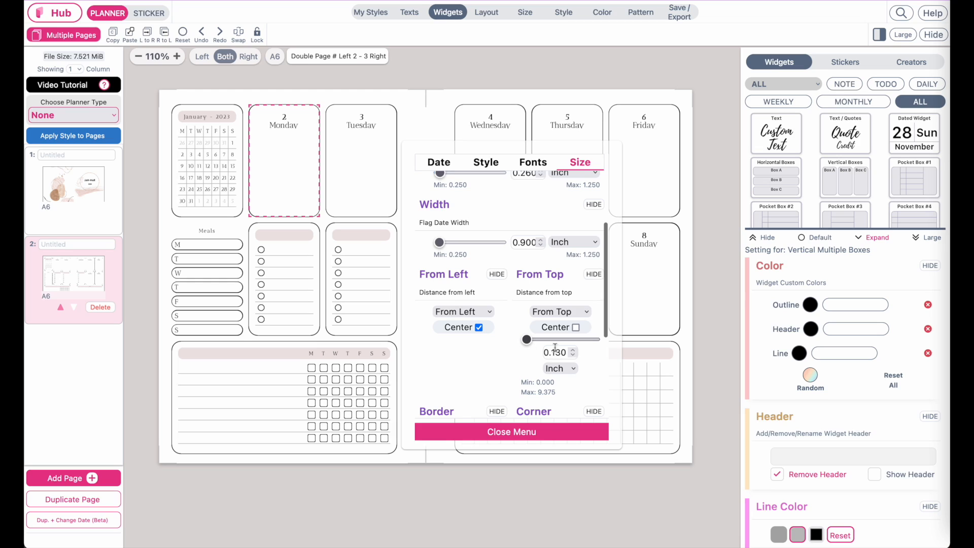
left_click(573, 356)
left_click(573, 356)
left_click(572, 356)
left_click(573, 355)
left_click(572, 355)
left_click(573, 355)
left_click(573, 355)
left_click(573, 355)
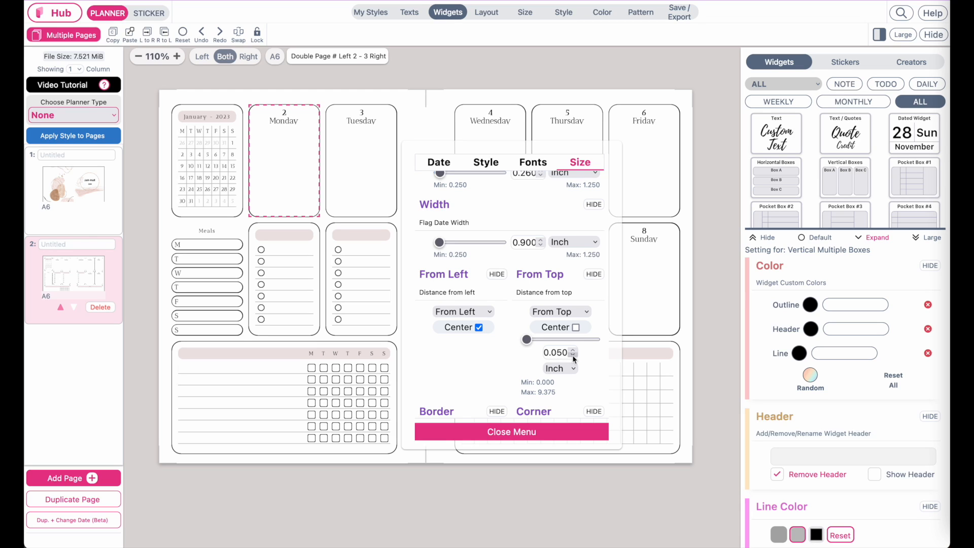
left_click(573, 356)
left_click(573, 355)
left_click(574, 355)
left_click(573, 350)
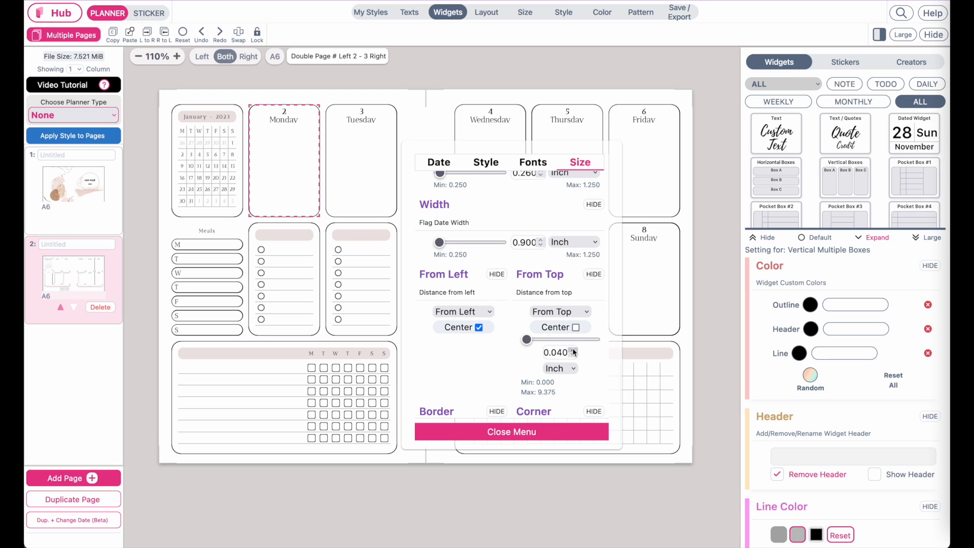
left_click(573, 350)
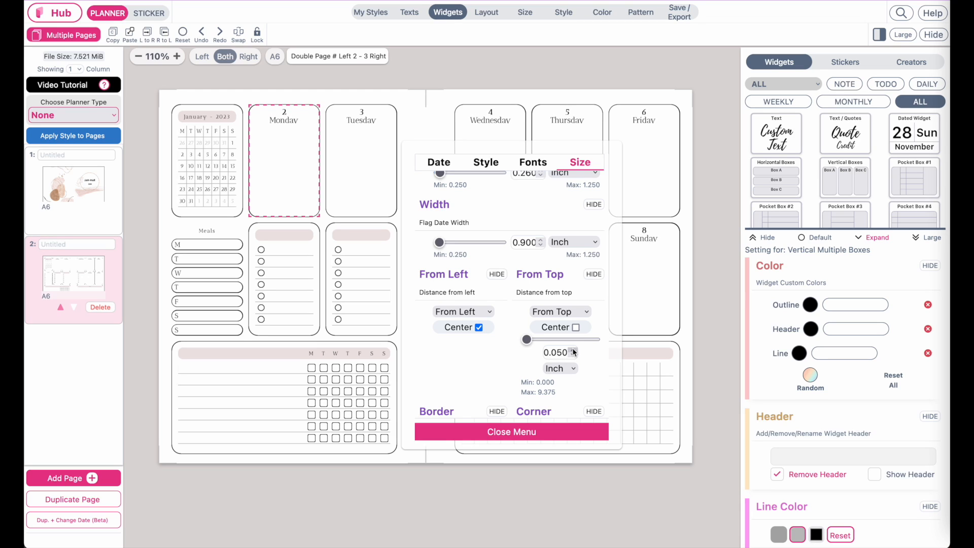
Reduce the date flag font size to 10 for all widgets on both pages and close the flag settings
left_click(500, 172)
left_click(534, 165)
left_click(552, 195)
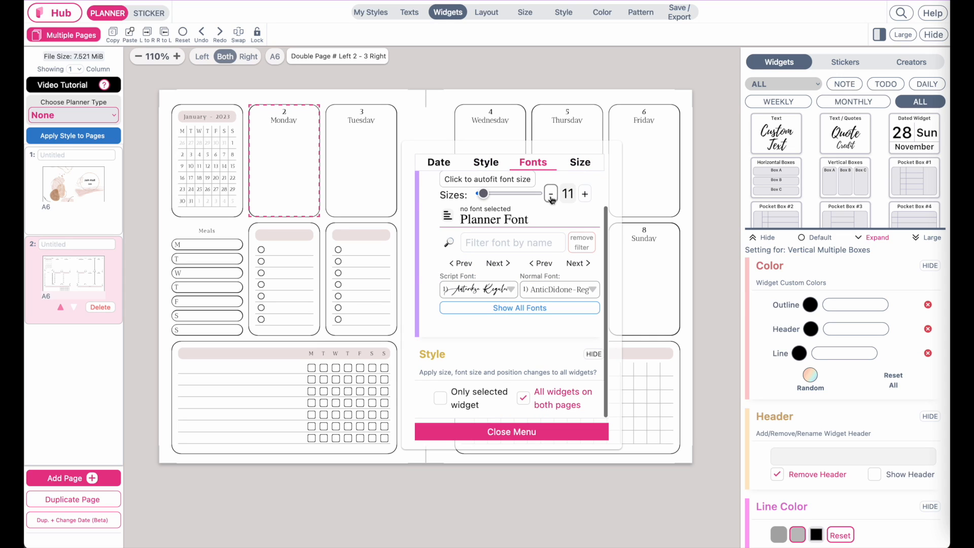
left_click(551, 195)
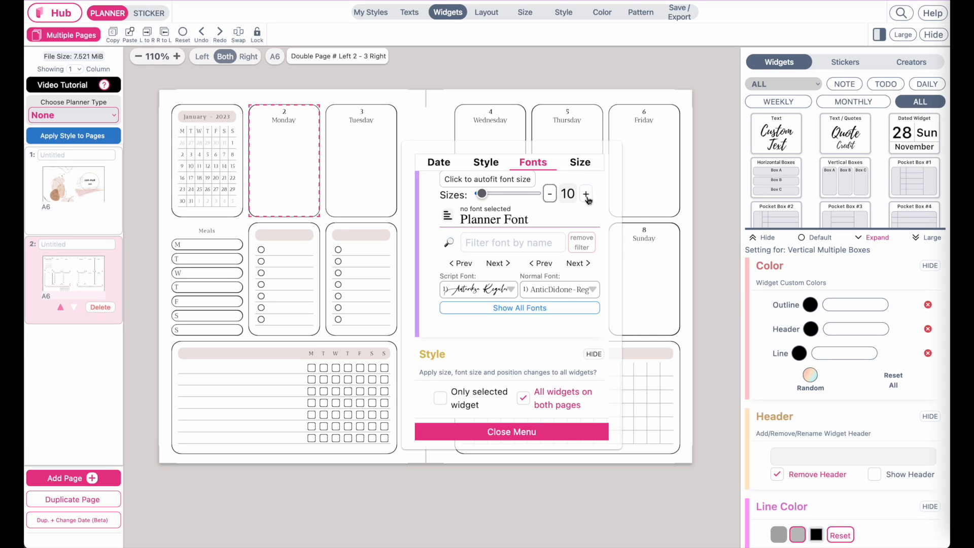
left_click(525, 435)
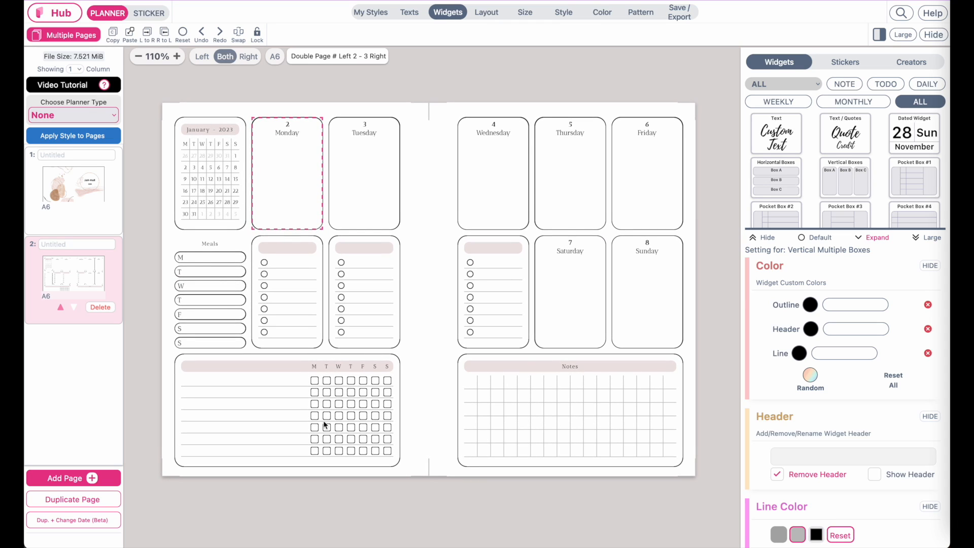
Try 5 and 8 rows in the to-do list below Wednesday and return it to 7 rows
left_click(493, 243)
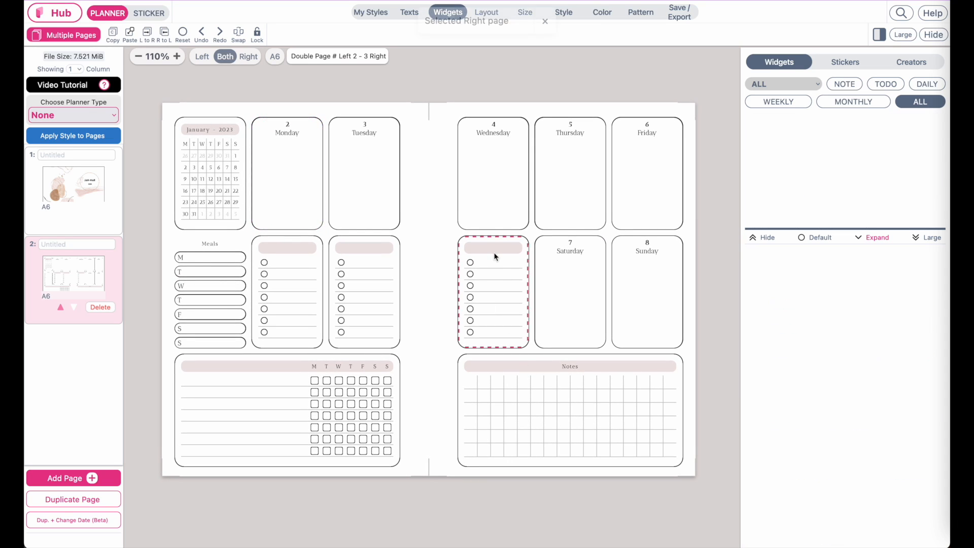
scroll(755, 410, "down", 10)
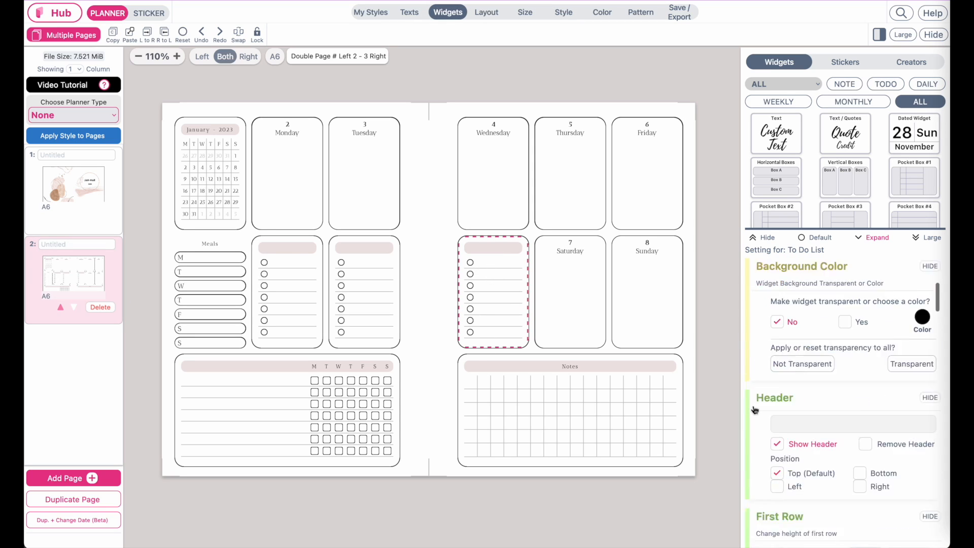
left_click(923, 276)
left_click(923, 276)
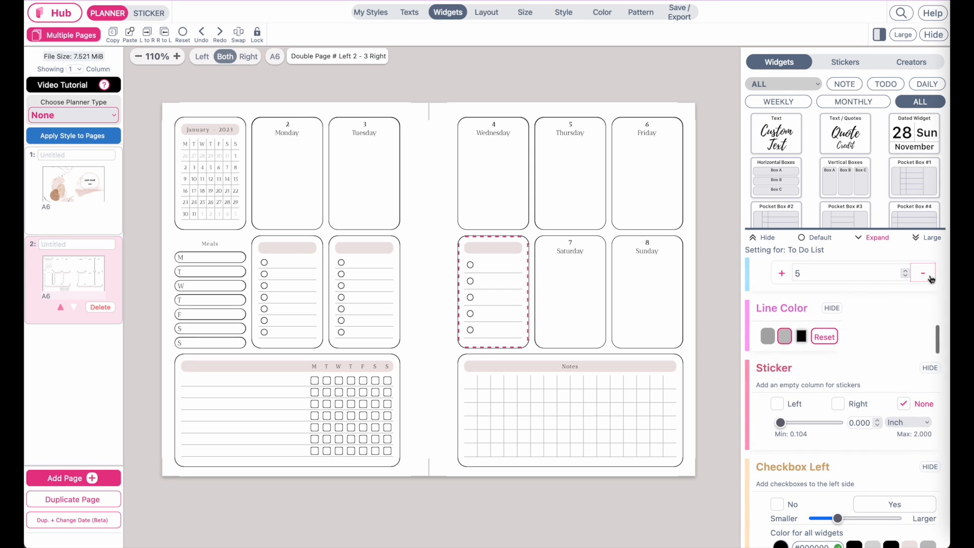
left_click(924, 276)
left_click(782, 276)
left_click(782, 276)
left_click(782, 276)
left_click(782, 275)
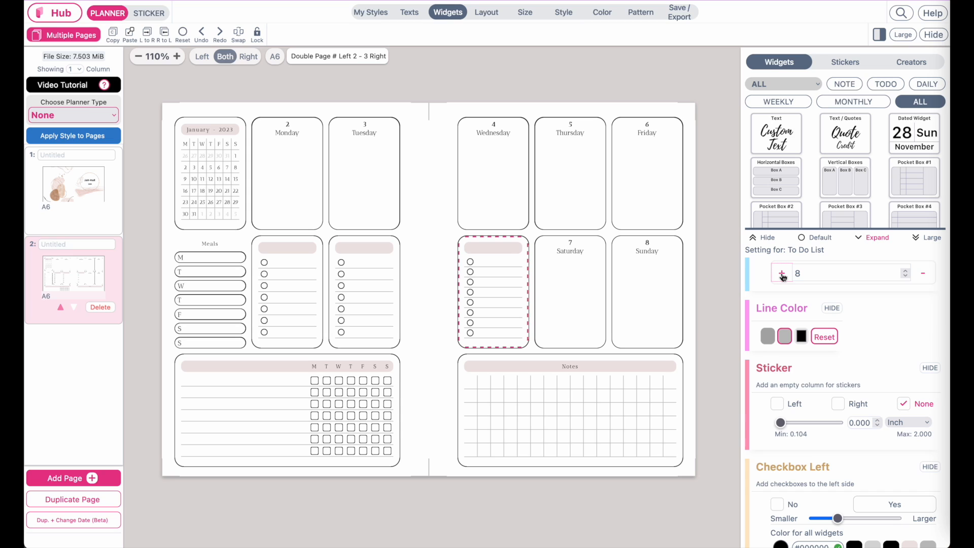
left_click(923, 272)
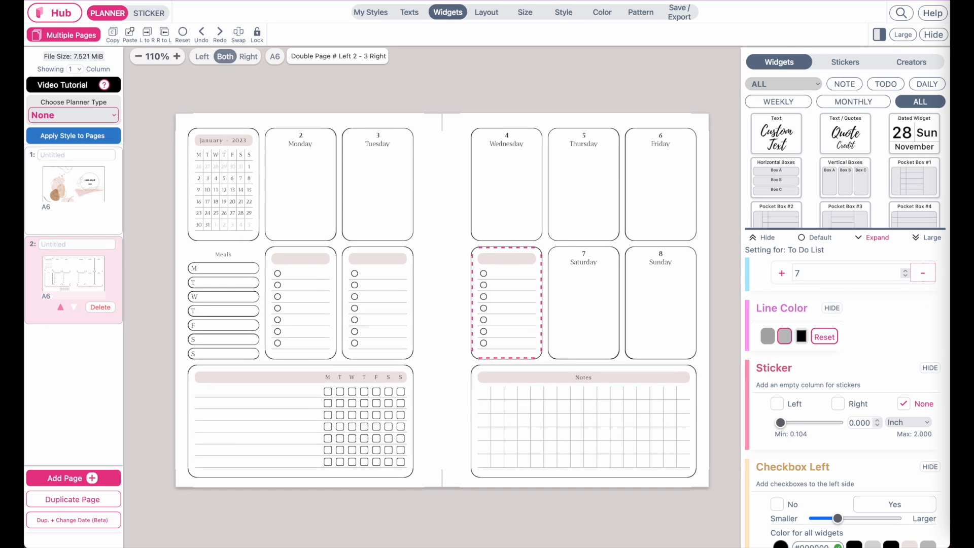
Set the h3 text size of the weekly spread to 7
left_click(233, 327)
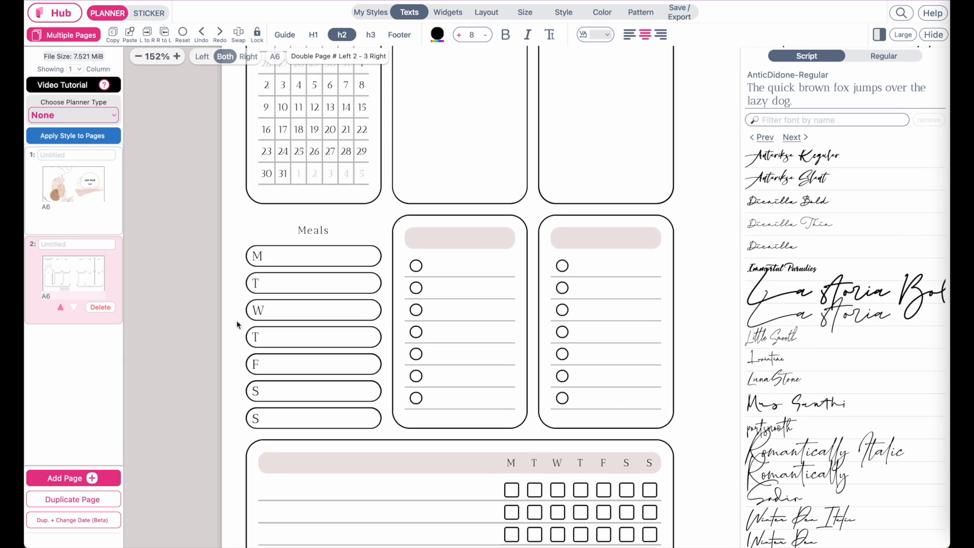
left_click(371, 35)
left_click(487, 37)
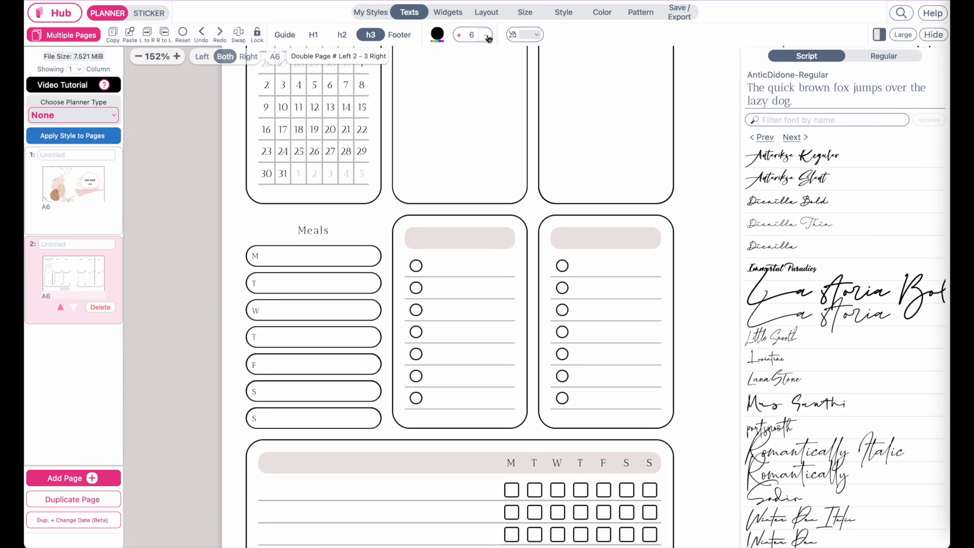
left_click(459, 36)
scroll(459, 215, "down", 5)
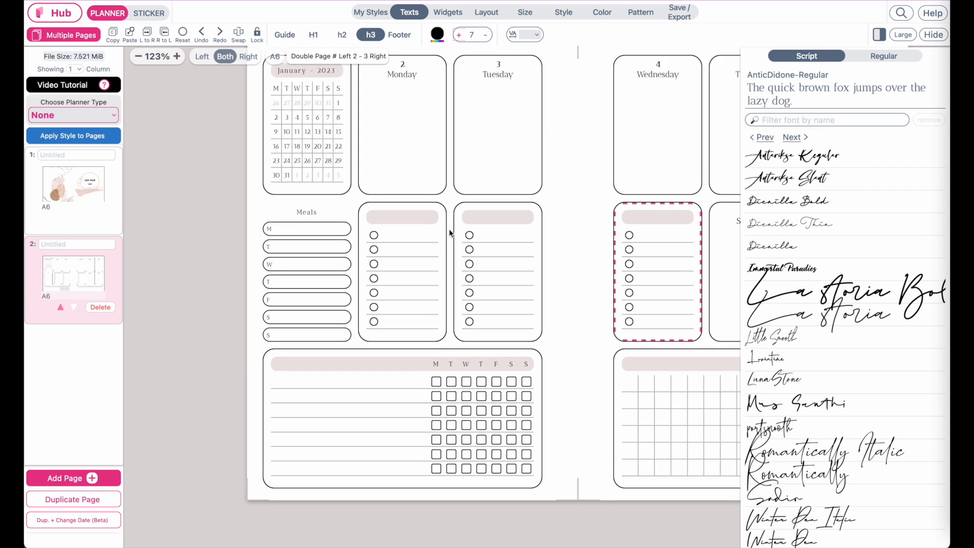
scroll(434, 234, "down", 2)
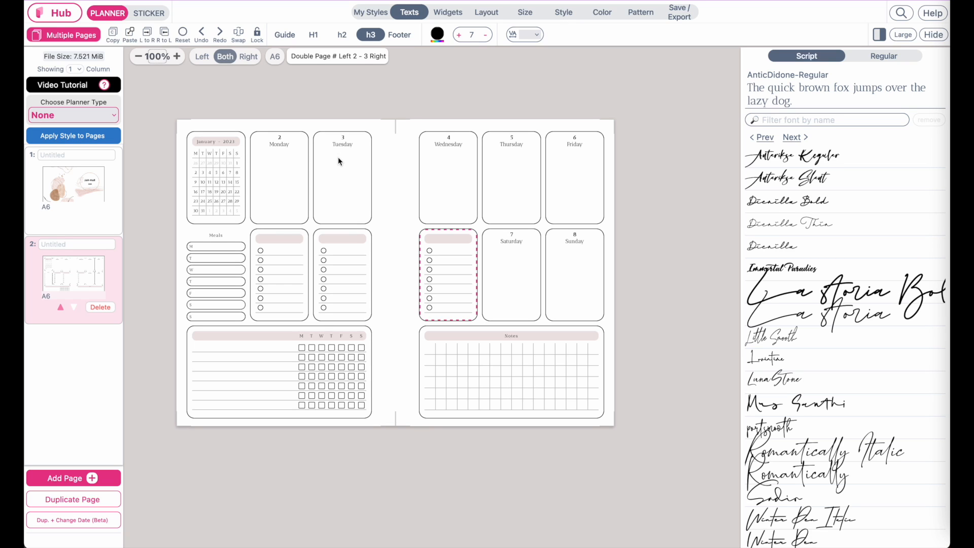
left_click(340, 142)
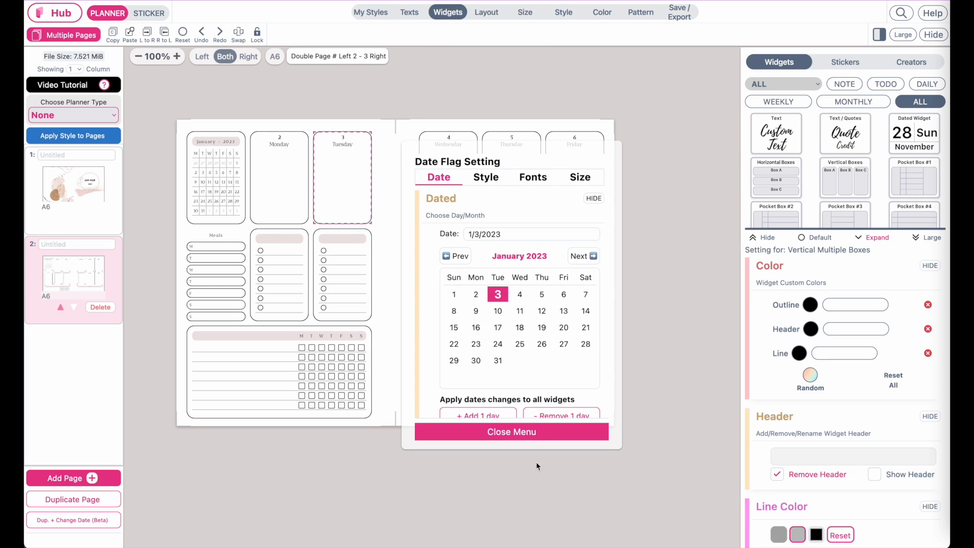
left_click(472, 432)
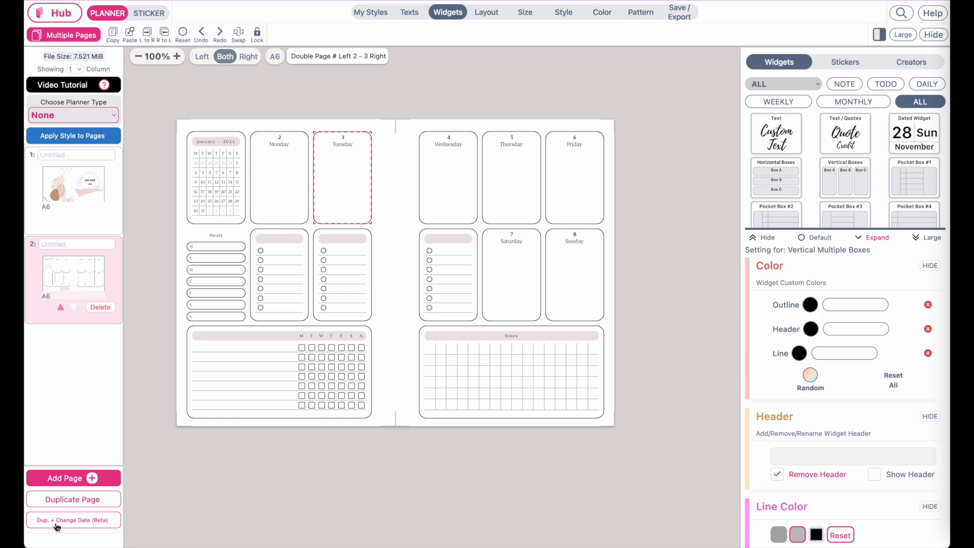
Duplicate the weekly spread with changed dates twelve times, up to page 14 with the week starting Monday, March 27
left_click(76, 524)
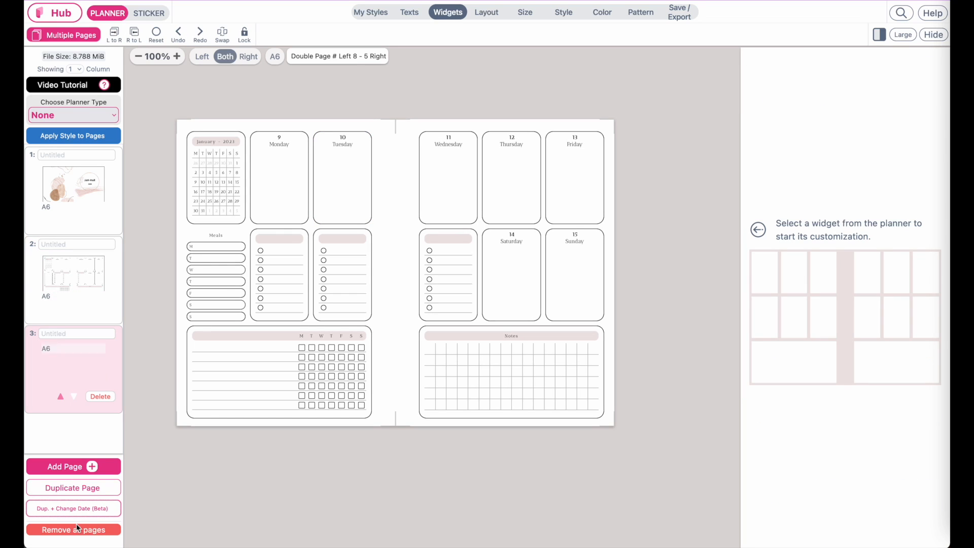
left_click(85, 514)
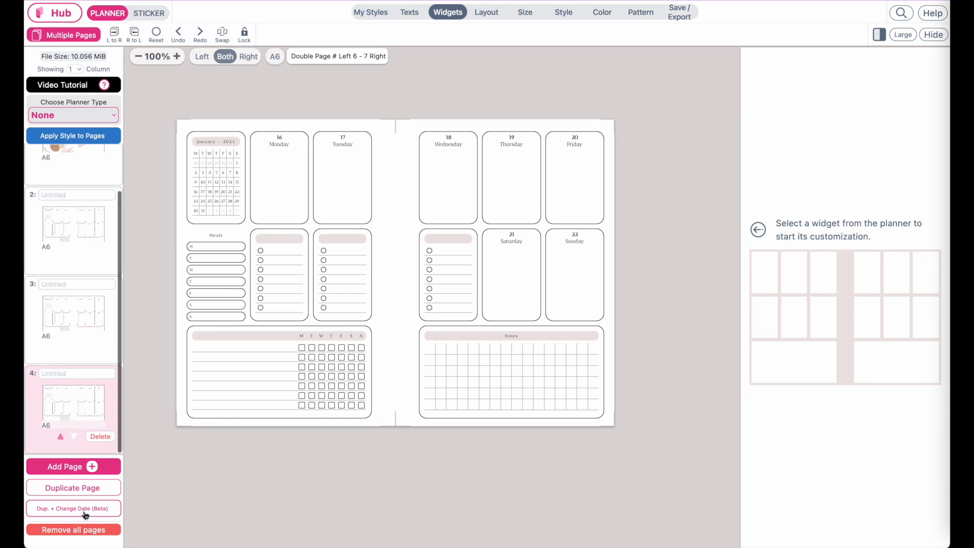
left_click(86, 514)
left_click(86, 514)
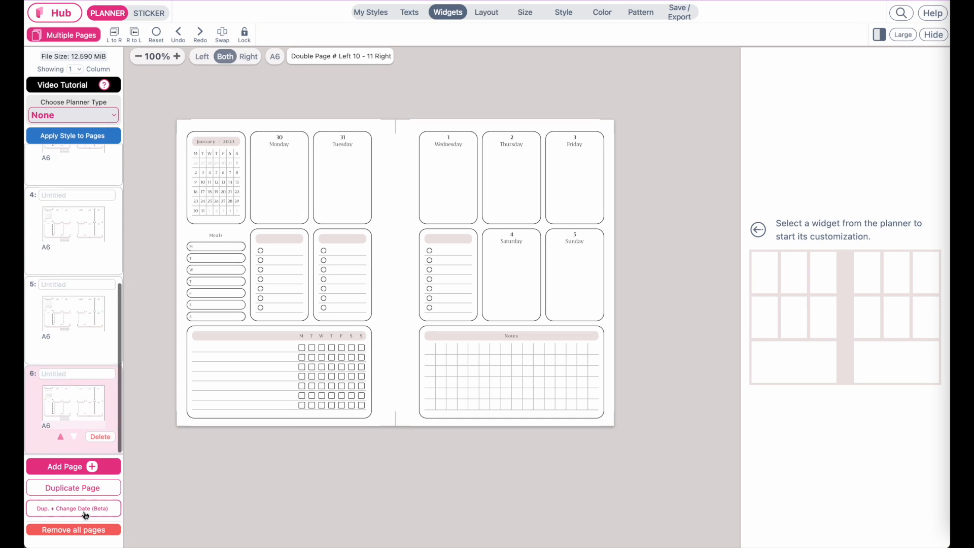
left_click(85, 514)
left_click(85, 513)
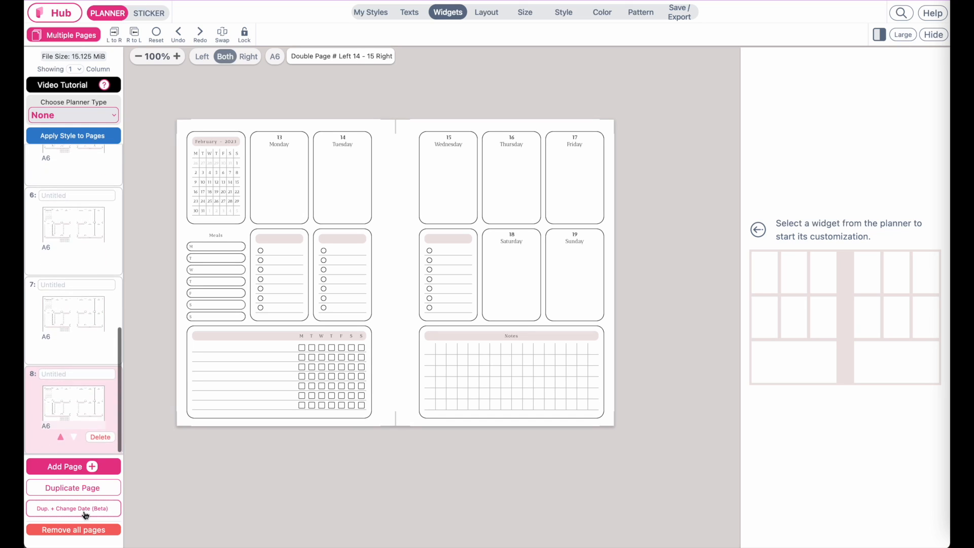
left_click(86, 514)
left_click(86, 514)
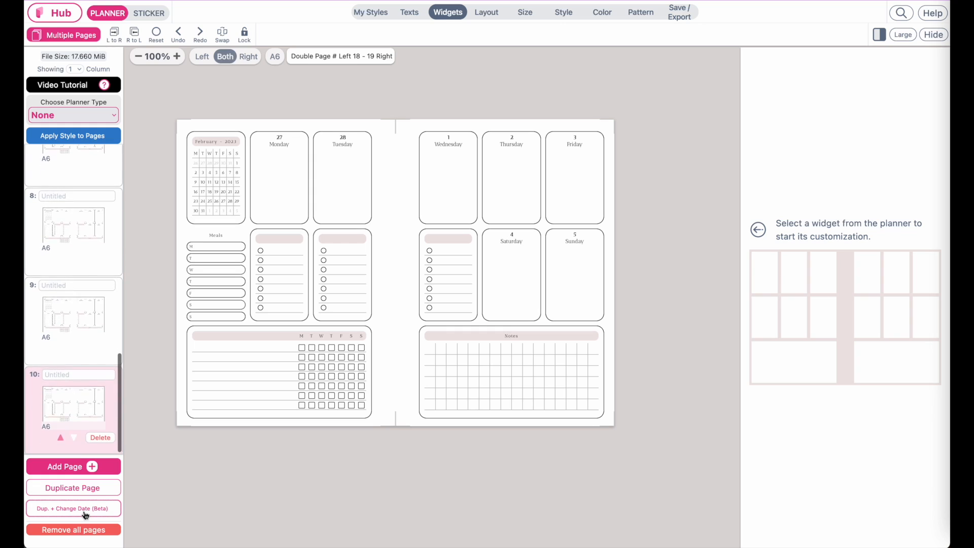
left_click(86, 514)
left_click(85, 514)
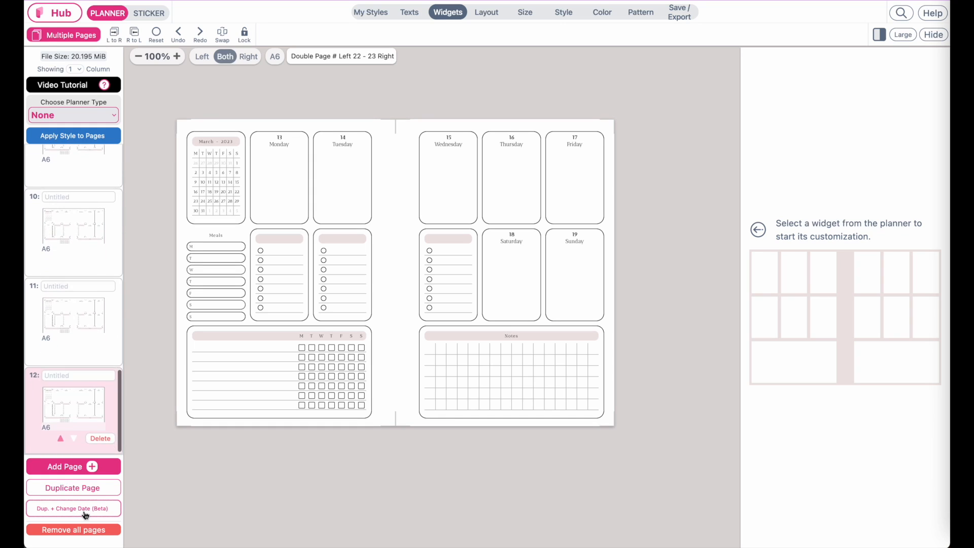
left_click(86, 514)
left_click(85, 514)
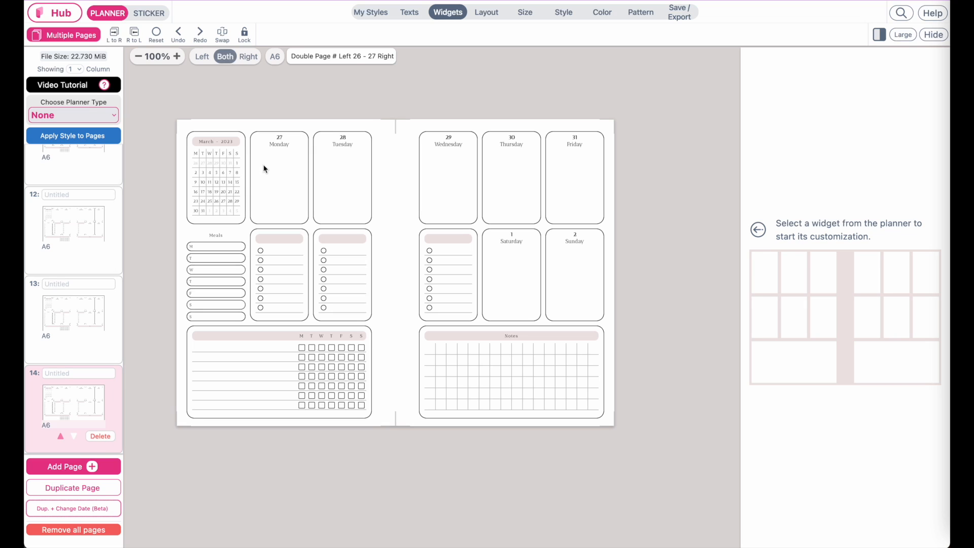
scroll(264, 164, "up", 2)
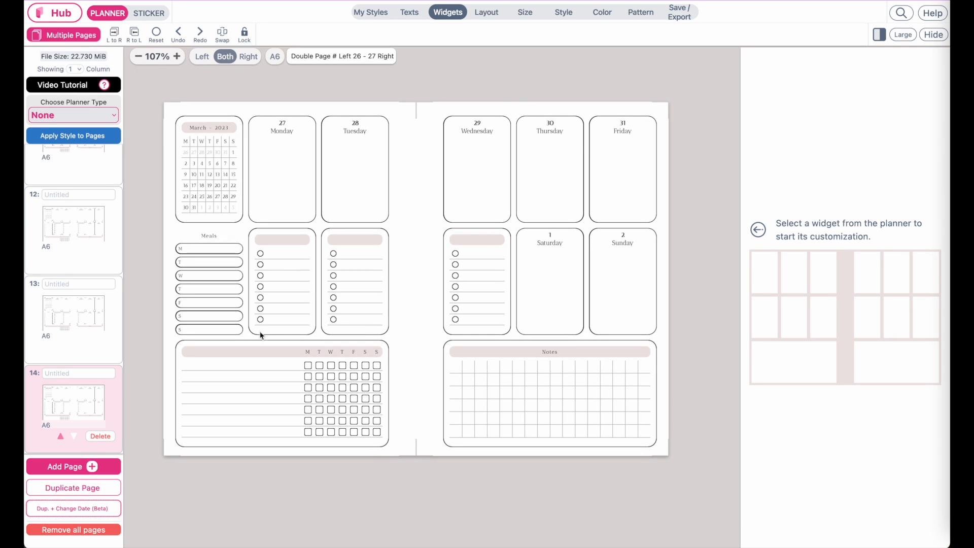
scroll(51, 299, "up", 15)
scroll(61, 246, "down", 15)
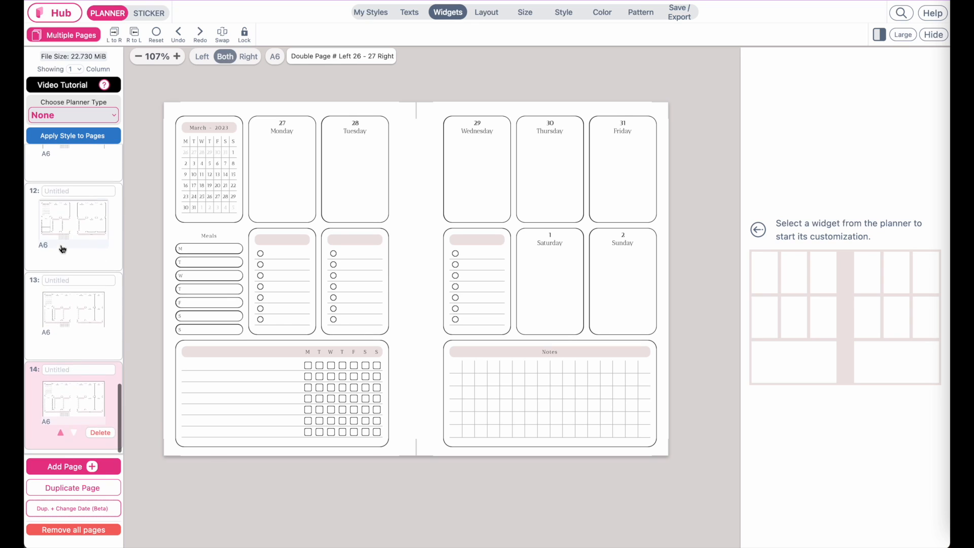
Batch generate a PDF of all pages on US Letter paper, with the pages rearranged for ring binding
left_click(682, 18)
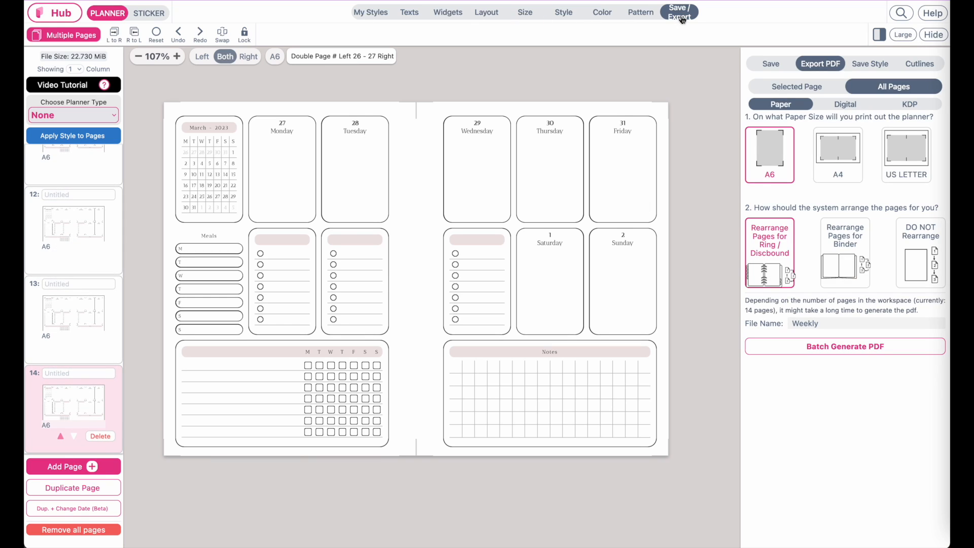
left_click(908, 148)
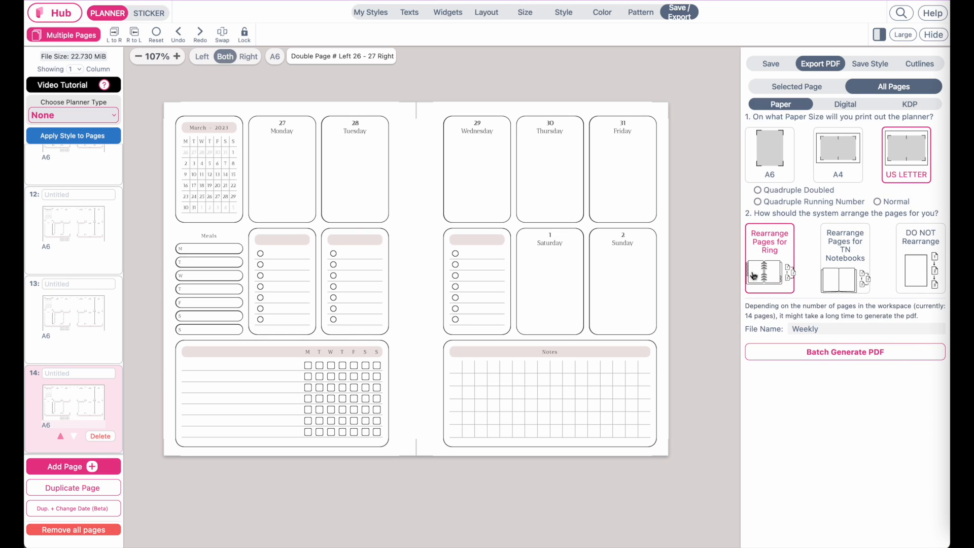
left_click(872, 356)
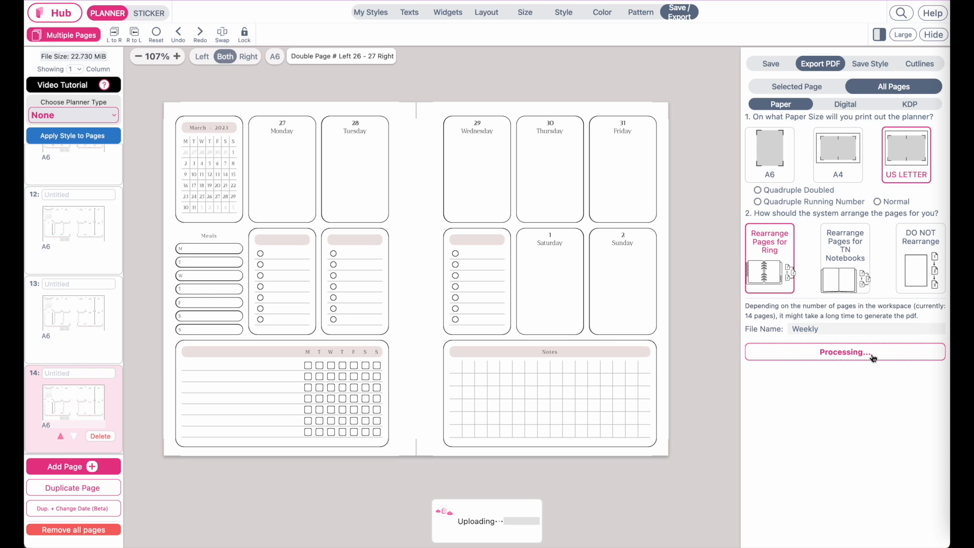
Change the page 2 weekly spread, starting Monday, January 2, to the Pocket planner size
scroll(39, 435, "down", 3)
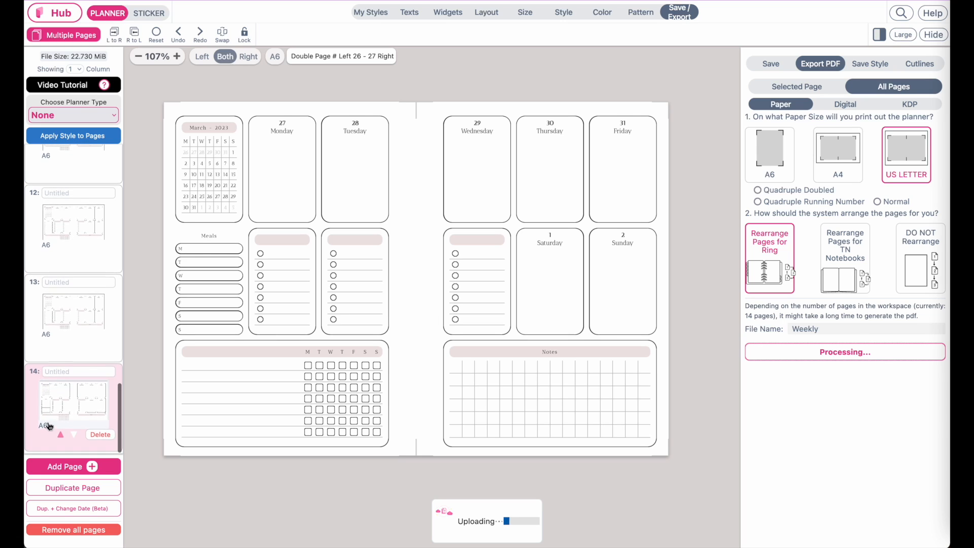
scroll(68, 414, "up", 18)
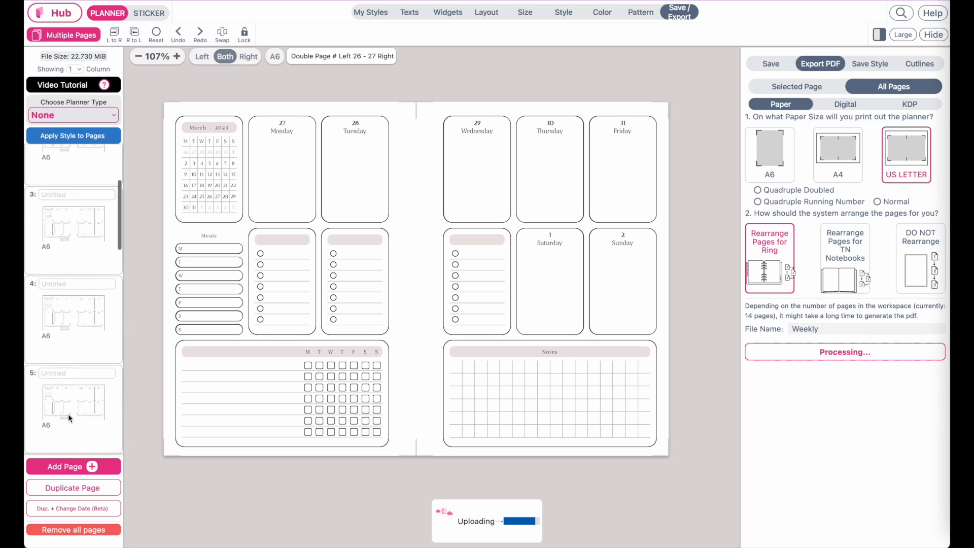
left_click(90, 276)
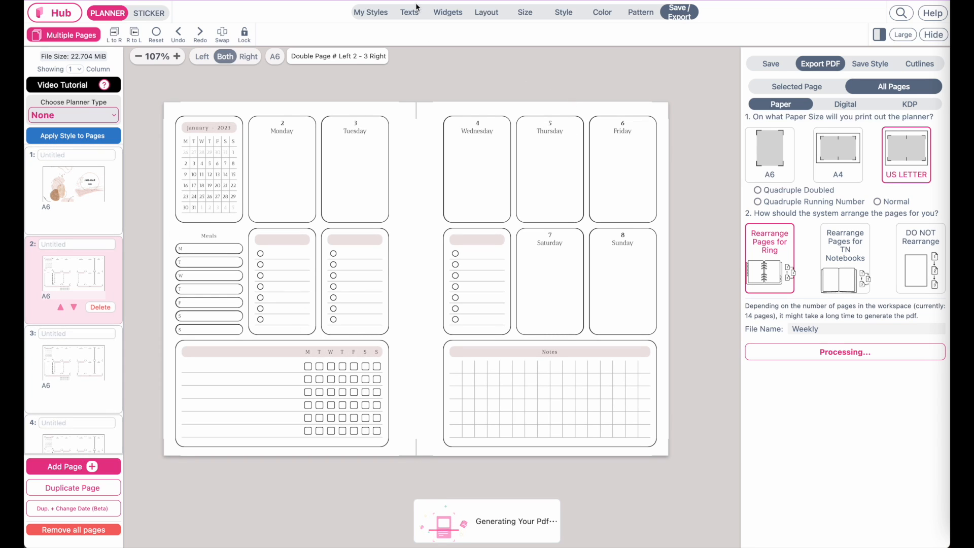
left_click(525, 13)
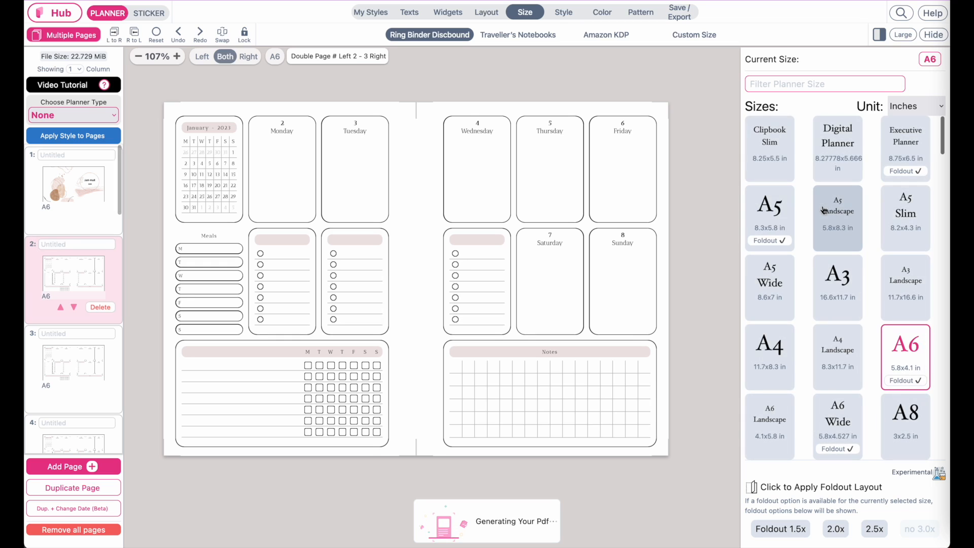
type("pocket")
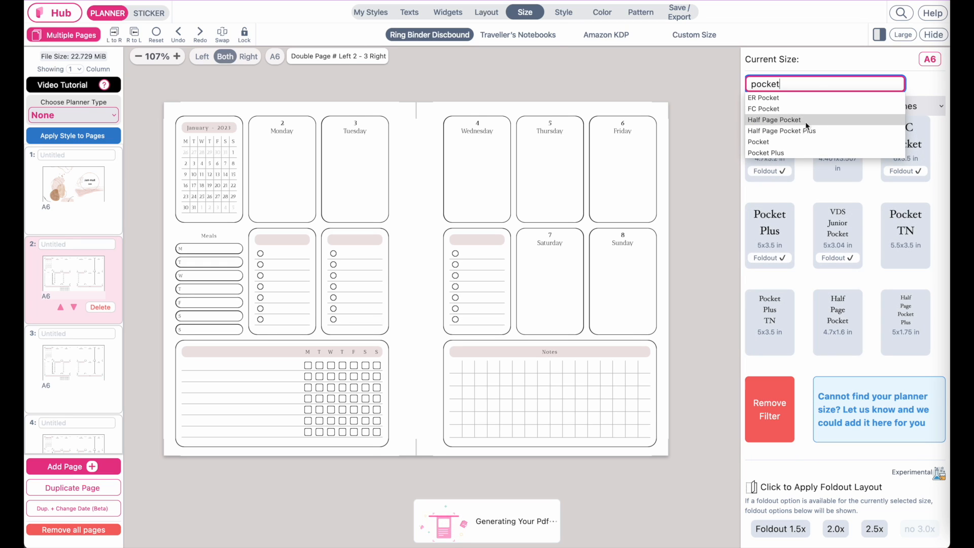
left_click(764, 142)
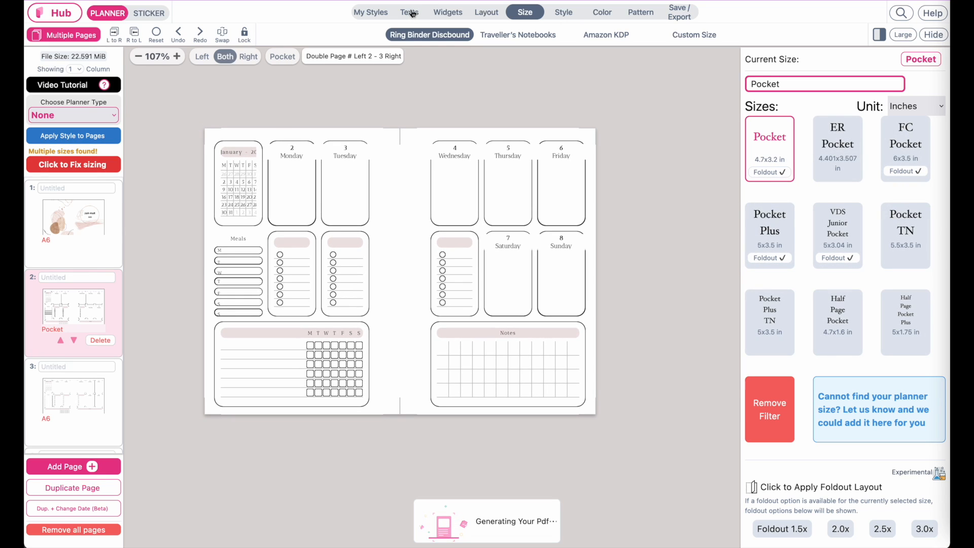
Set the date flag width to about 0.39 inch for all widgets on both pages of the Pocket spread
scroll(261, 148, "up", 5)
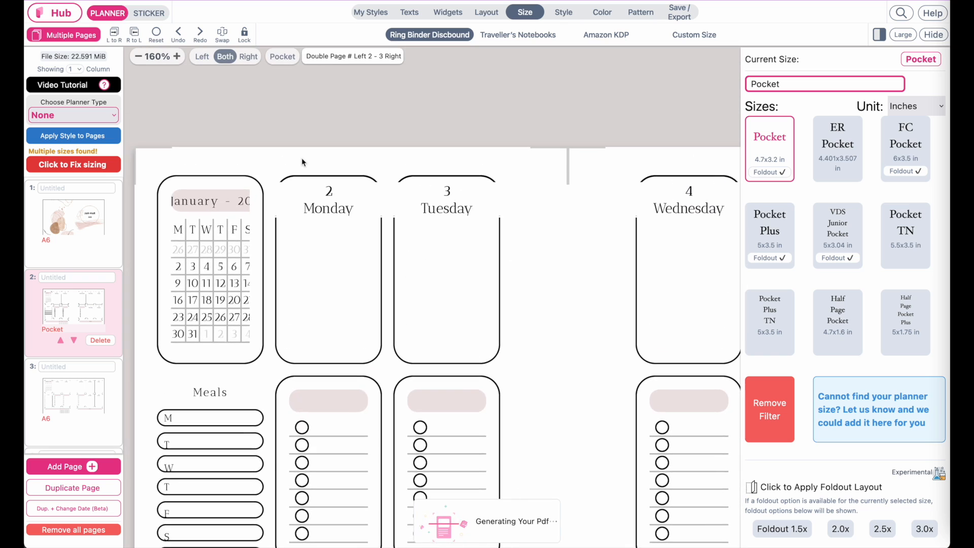
left_click(327, 204)
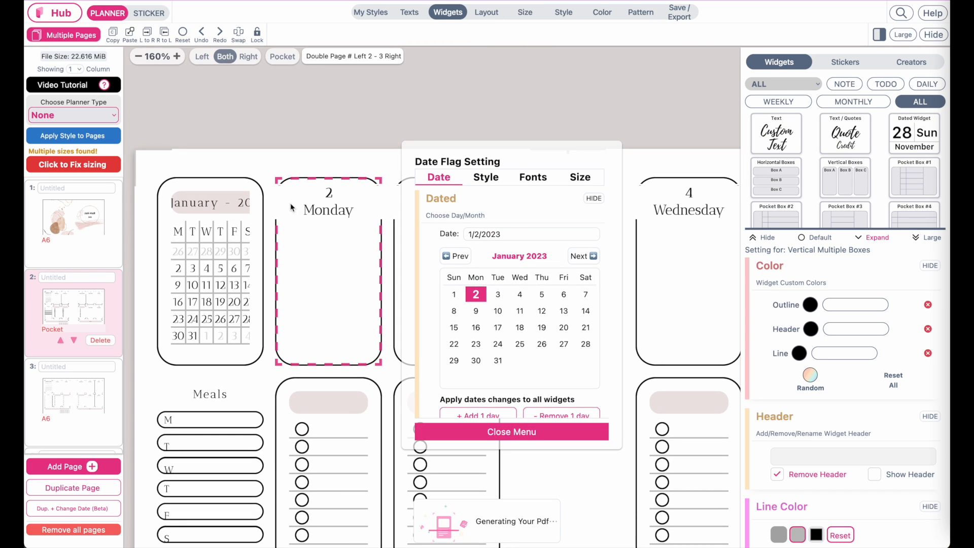
left_click(580, 176)
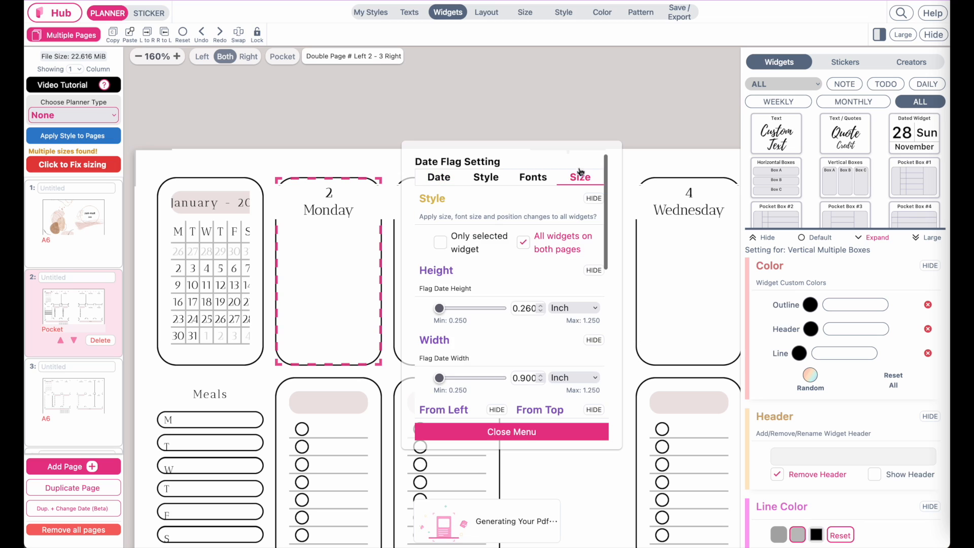
scroll(479, 311, "down", 3)
left_click_drag(439, 315, 444, 315)
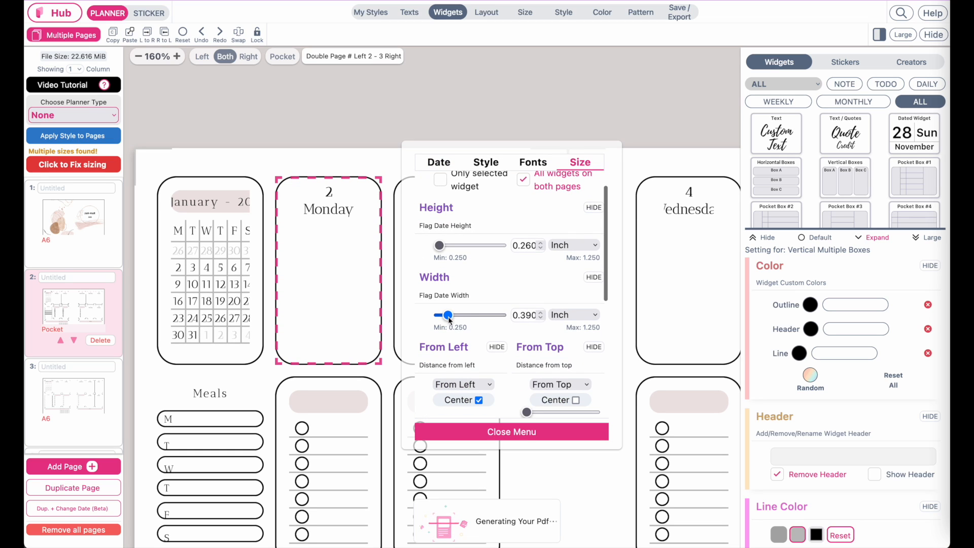
left_click(543, 432)
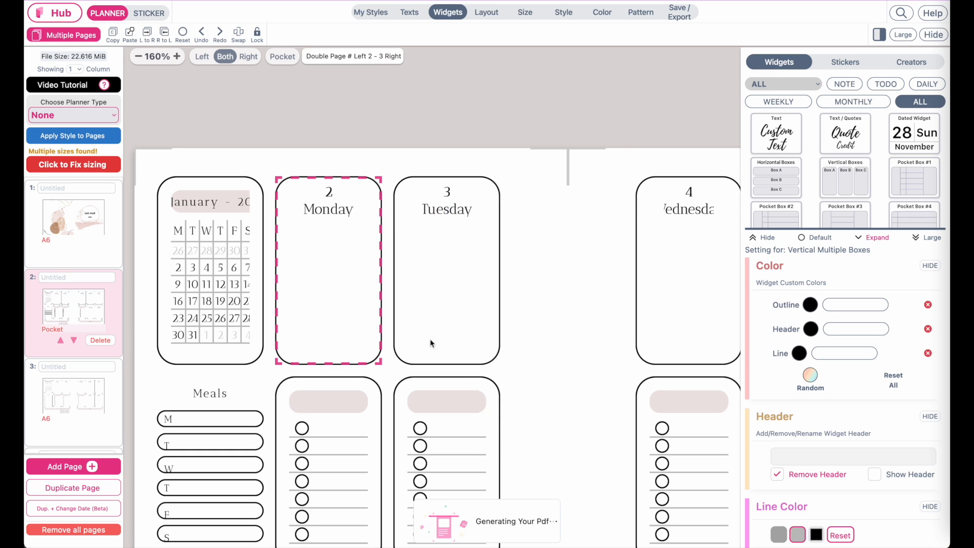
scroll(425, 332, "down", 5)
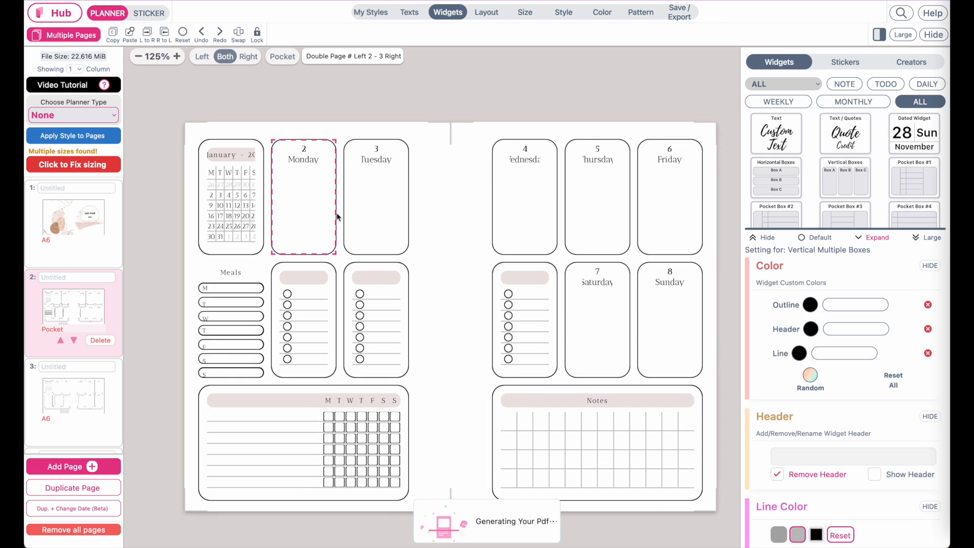
Try date flag font size 6 on the Pocket spread, and settle on size 7
left_click(307, 155)
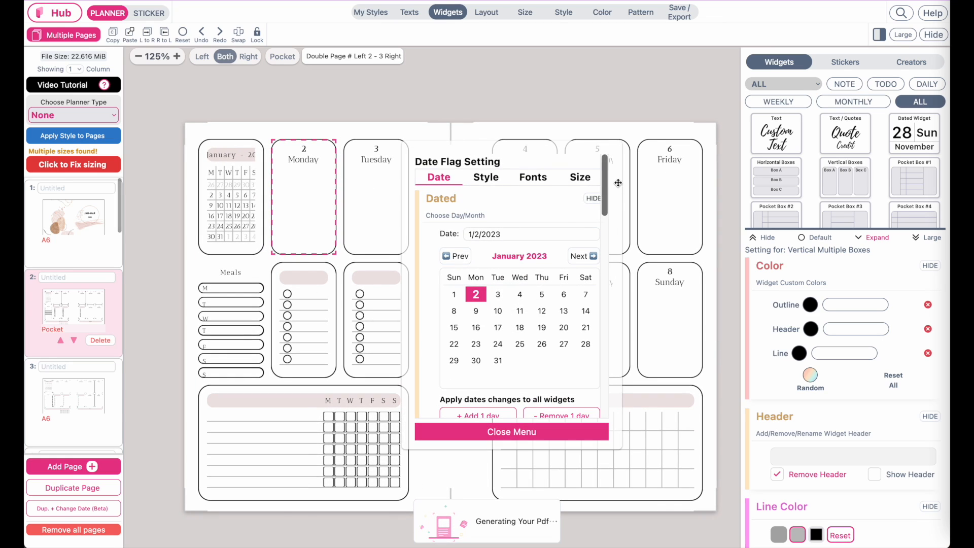
left_click(479, 239)
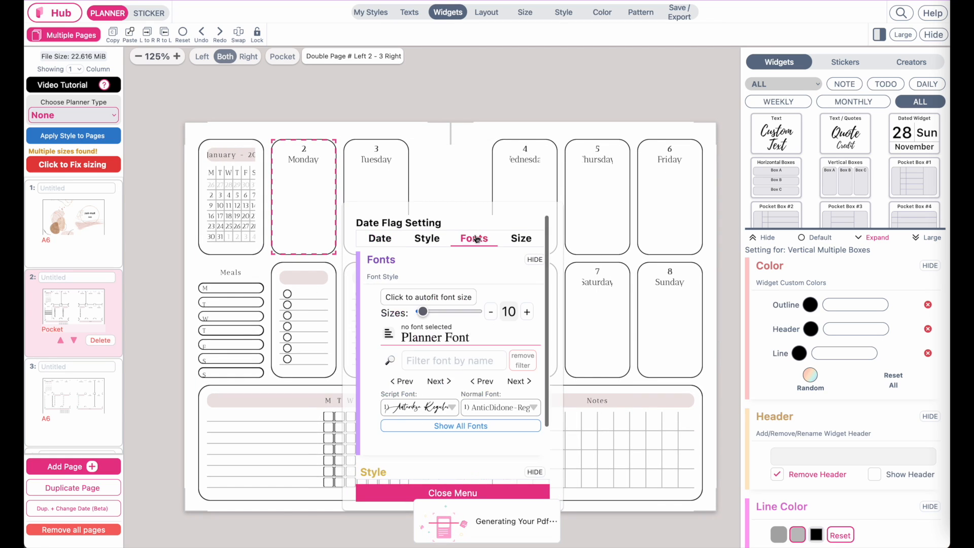
left_click(491, 311)
left_click(491, 312)
left_click(492, 312)
left_click(493, 311)
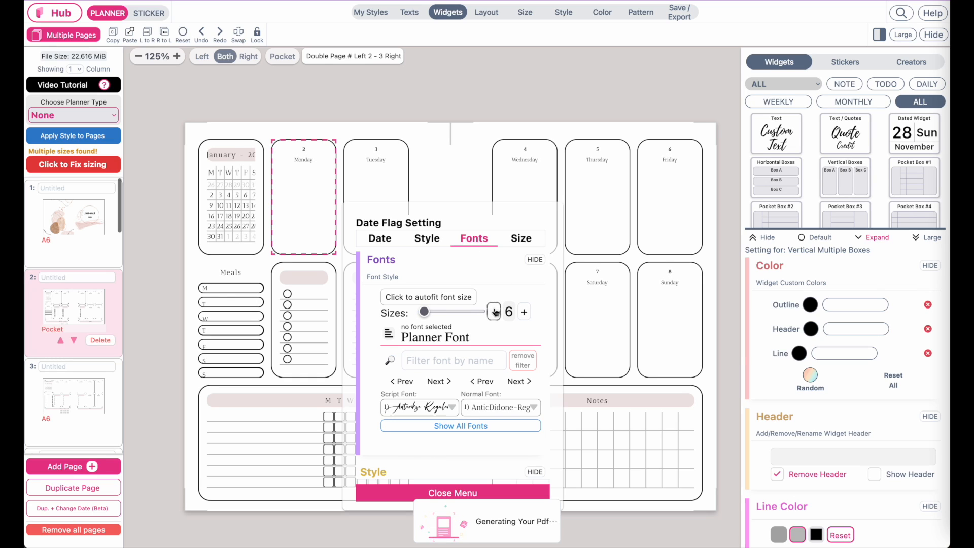
left_click(528, 314)
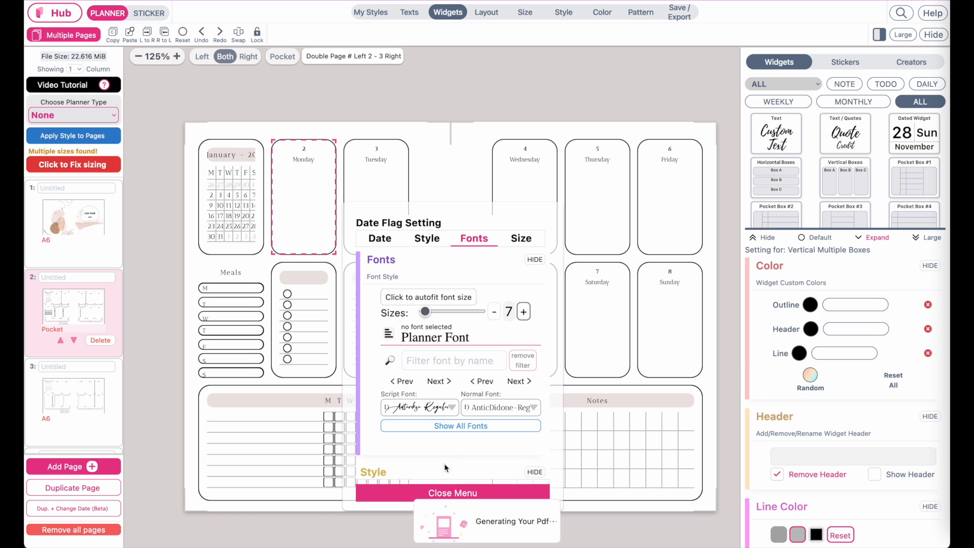
left_click(410, 500)
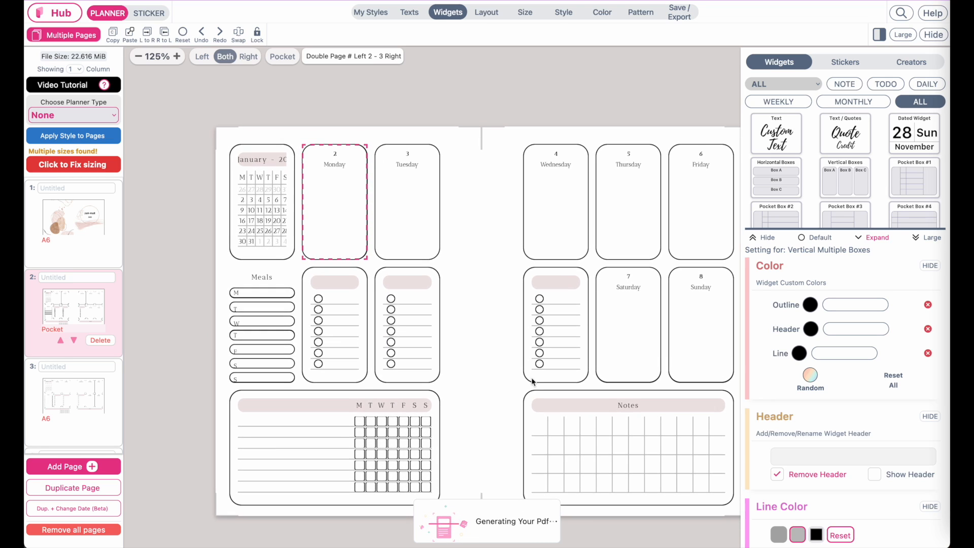
Set the to-do list below Monday to 6 rows
left_click(342, 286)
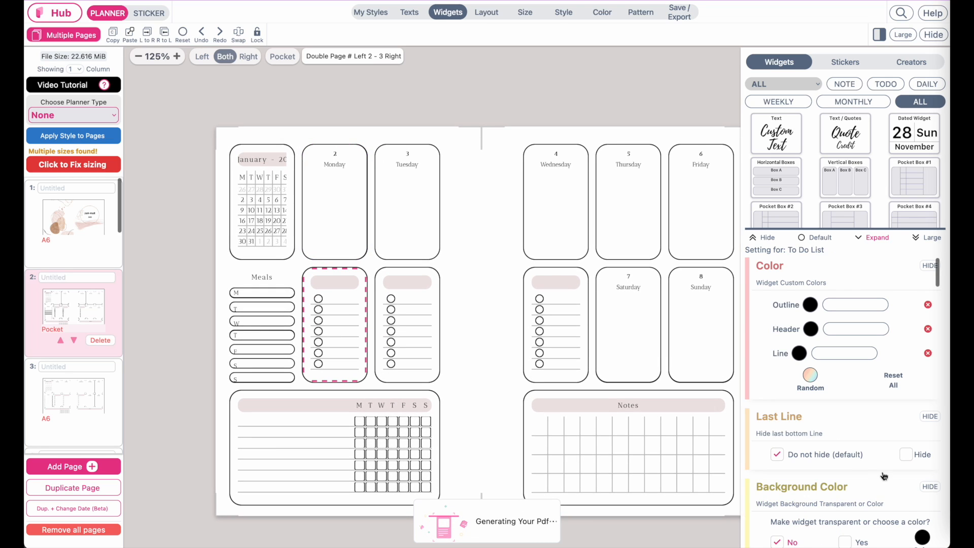
scroll(851, 407, "down", 10)
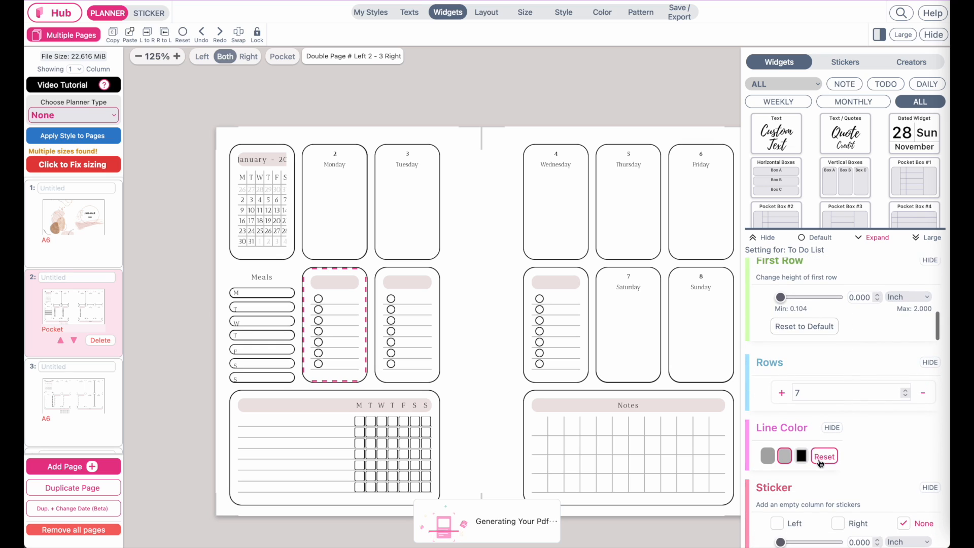
left_click(923, 378)
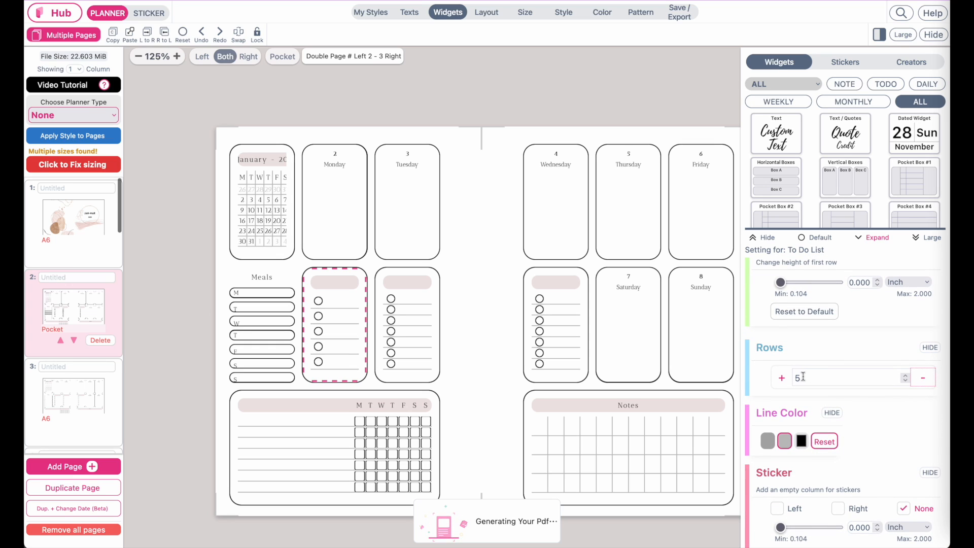
Reduce the to-do list below Tuesday to 5 rows
left_click(407, 279)
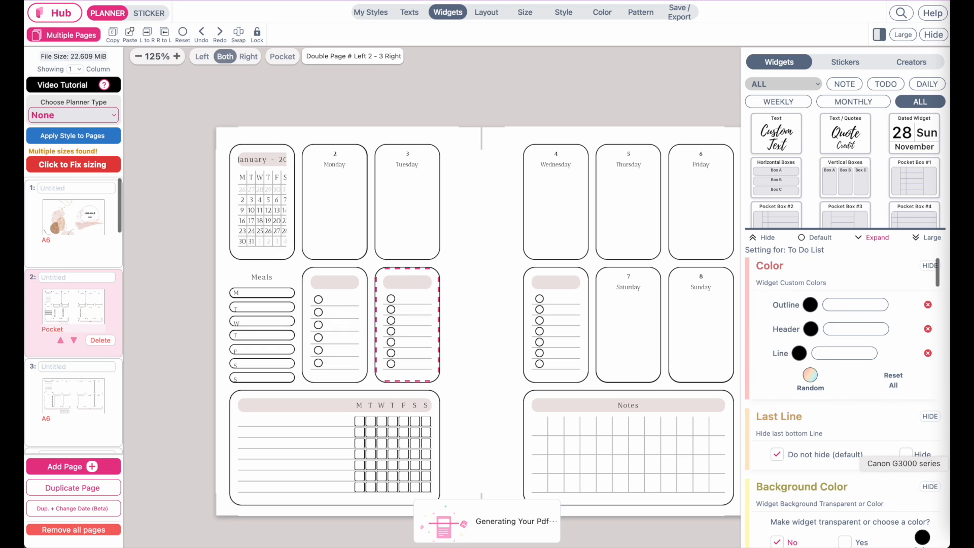
scroll(851, 479, "down", 4)
scroll(851, 478, "down", 3)
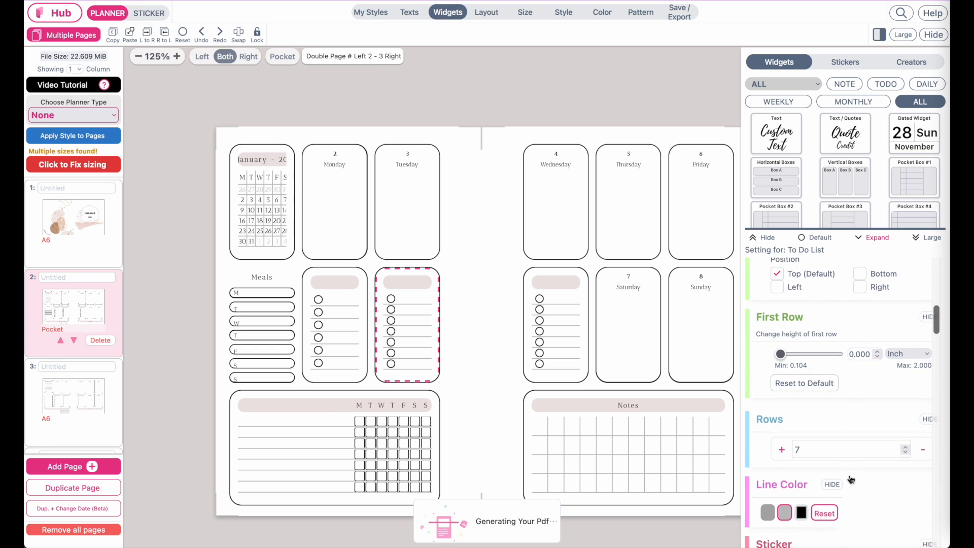
left_click(925, 443)
left_click(925, 443)
Reduce the to-do list below Wednesday to 5 rows
left_click(571, 287)
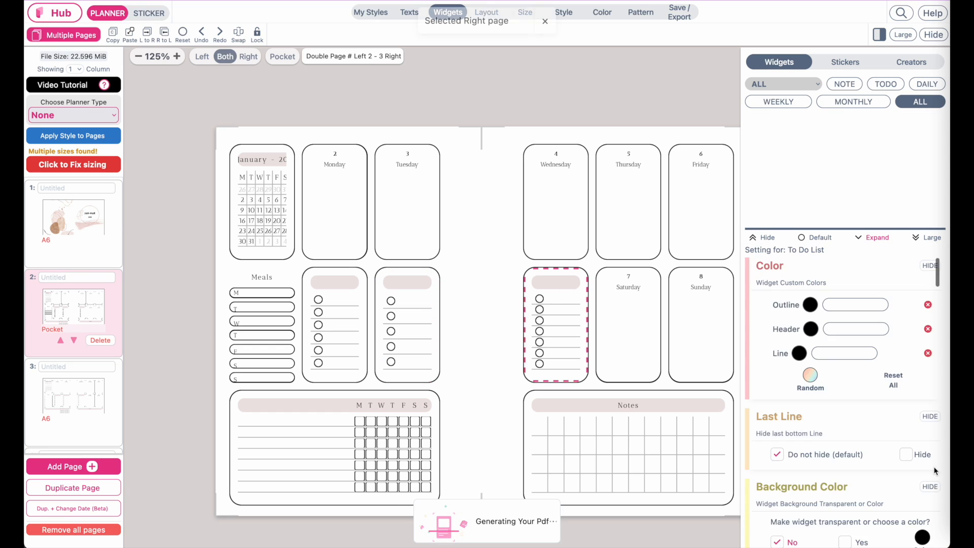
scroll(912, 477, "down", 6)
scroll(912, 477, "down", 2)
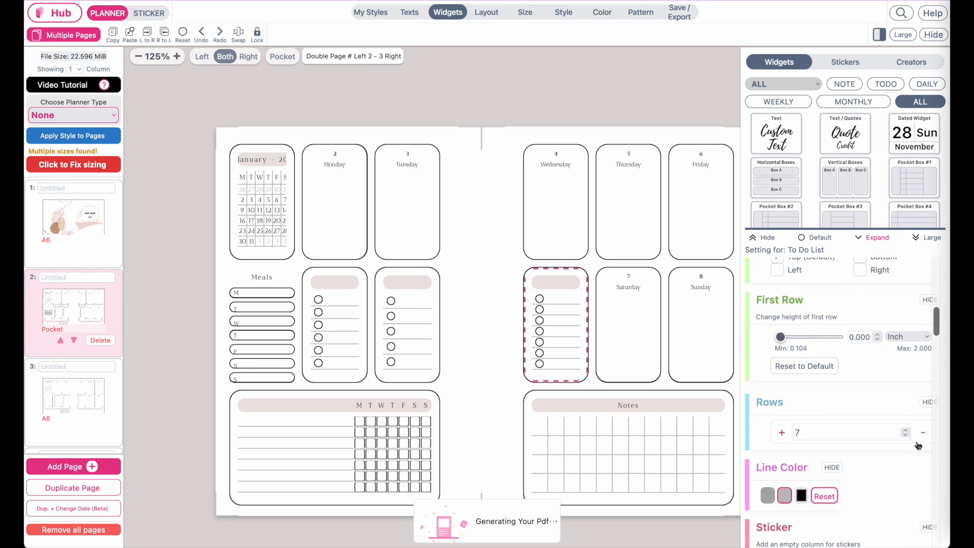
left_click(923, 433)
left_click(923, 432)
Reduce the weekday habit tracker at the bottom of the spread to 5 rows
left_click(371, 421)
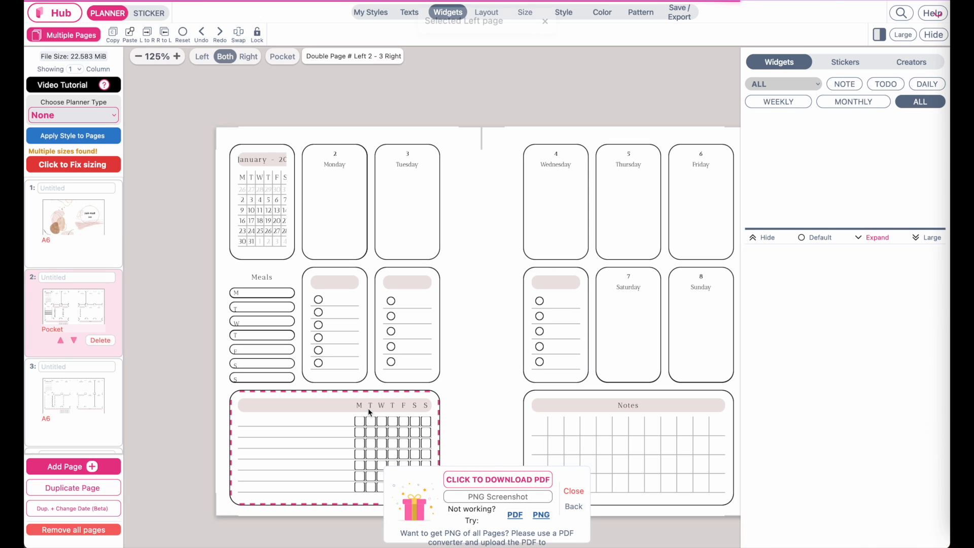
scroll(816, 499, "down", 5)
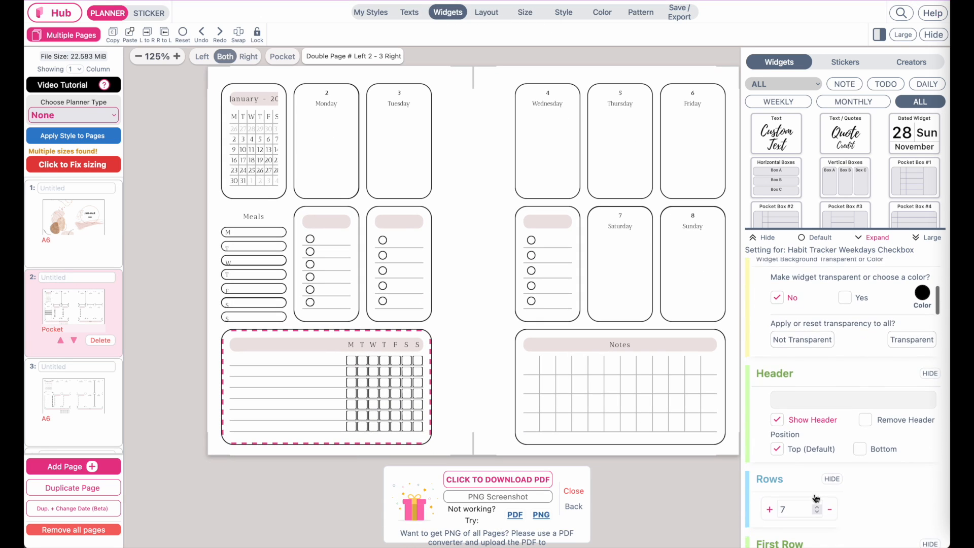
left_click(831, 498)
left_click(831, 498)
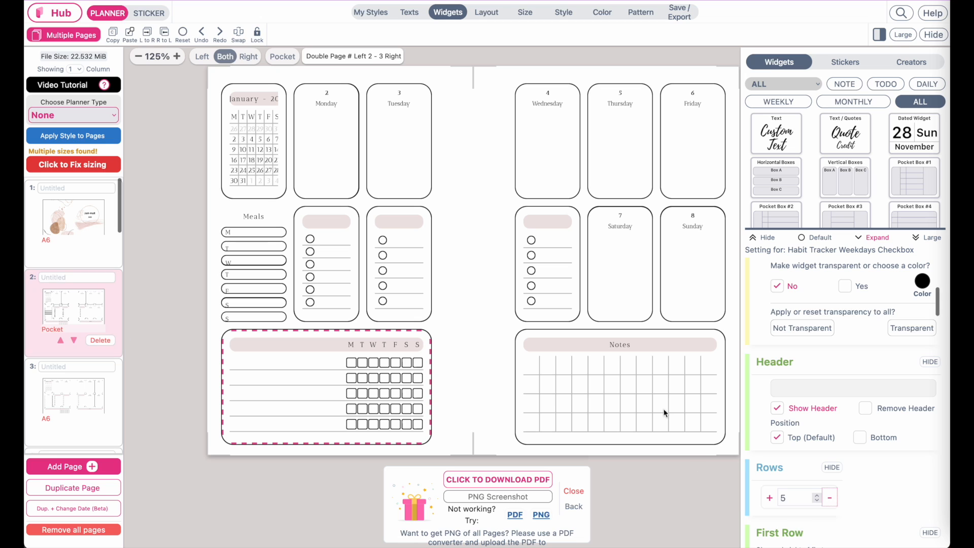
Set the background line spacing of the Notes grid box to 0.144 inch
left_click(657, 409)
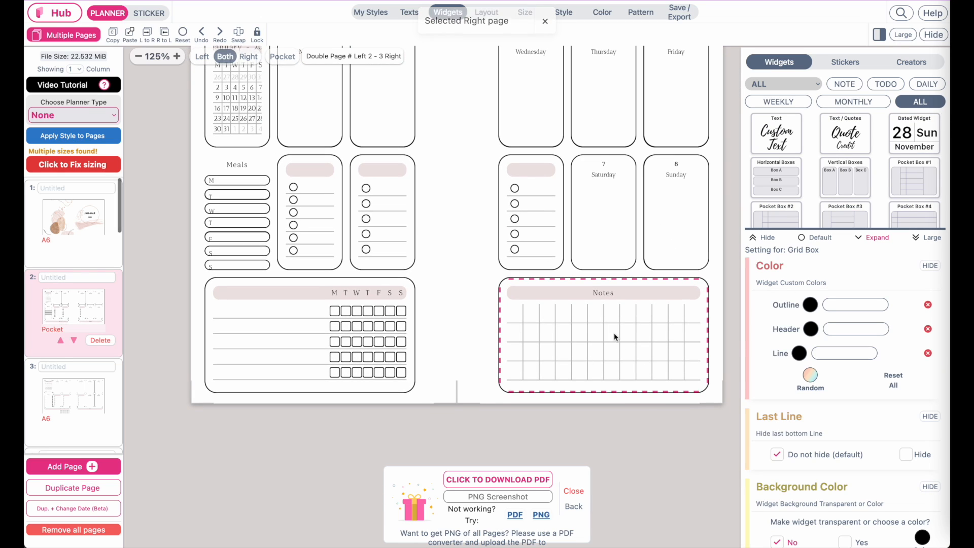
scroll(811, 385, "down", 6)
scroll(795, 397, "up", 2)
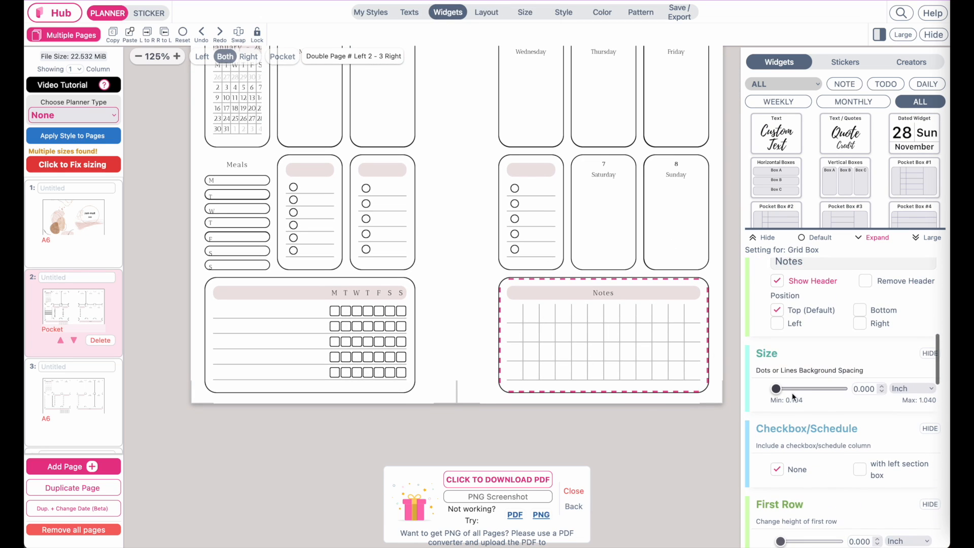
left_click(777, 390)
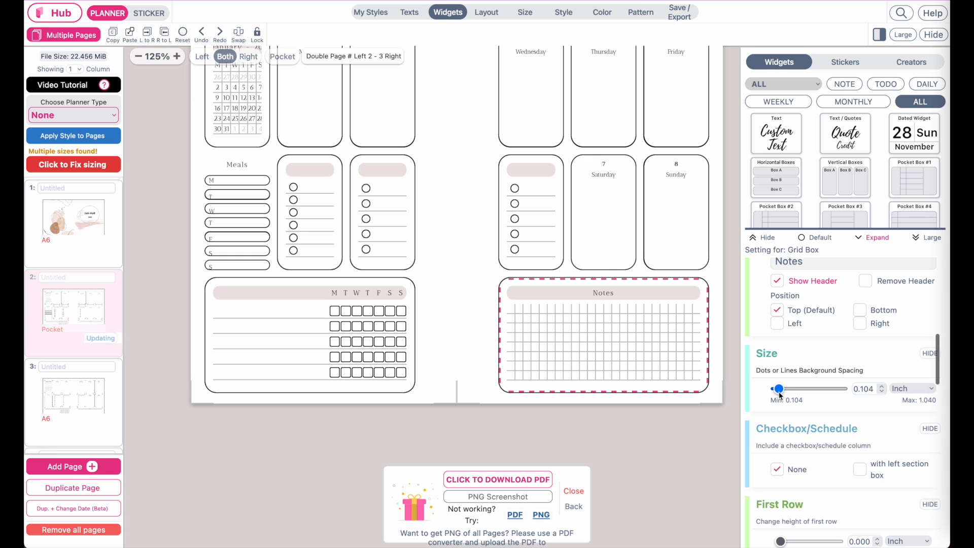
scroll(611, 385, "up", 3)
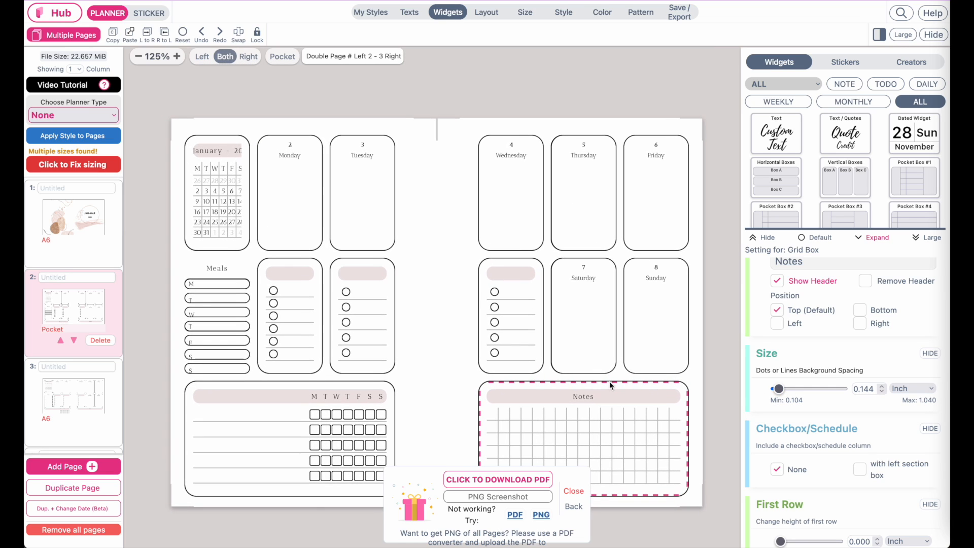
Set both the h2 and h3 text sizes of the Pocket spread to 6
scroll(611, 385, "down", 1)
scroll(611, 386, "left", 1)
left_click(410, 12)
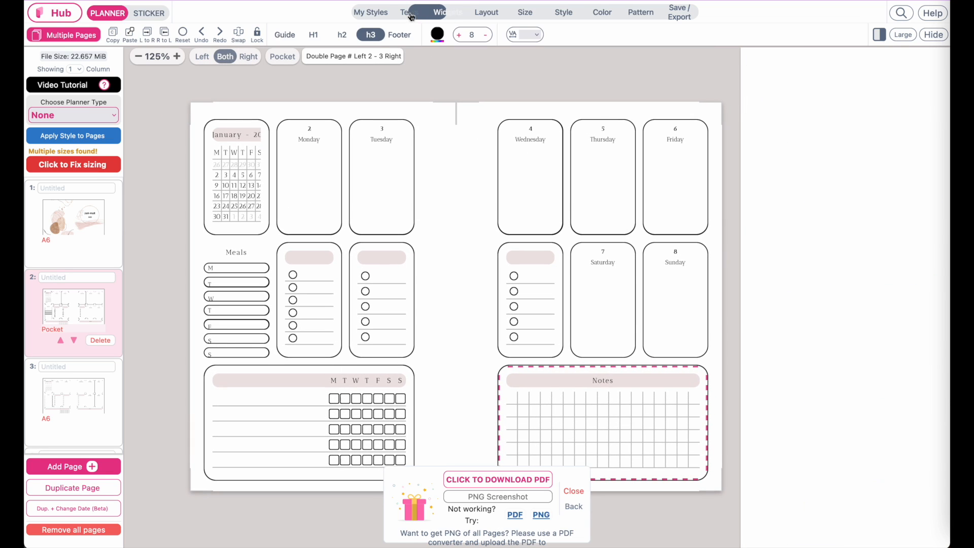
left_click(489, 37)
left_click(488, 36)
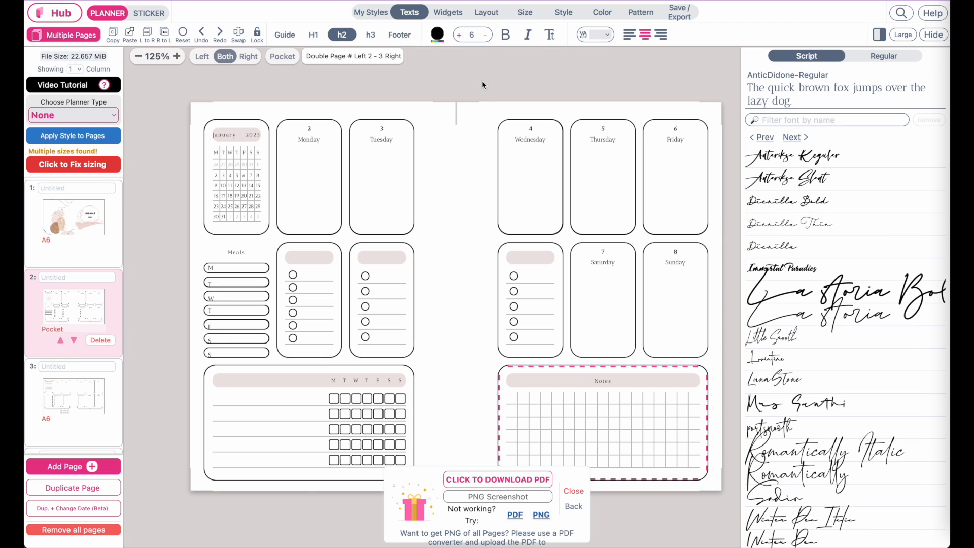
left_click(372, 35)
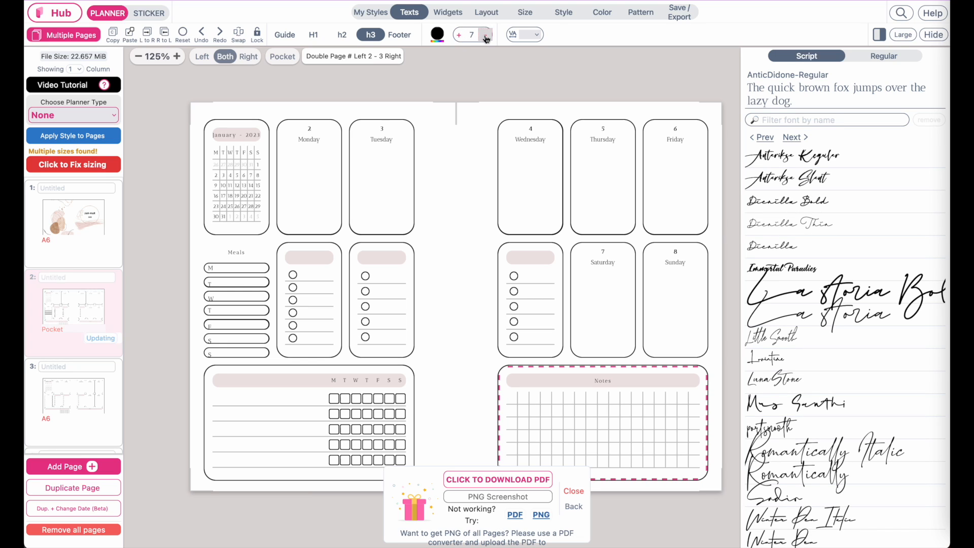
scroll(320, 342, "up", 3)
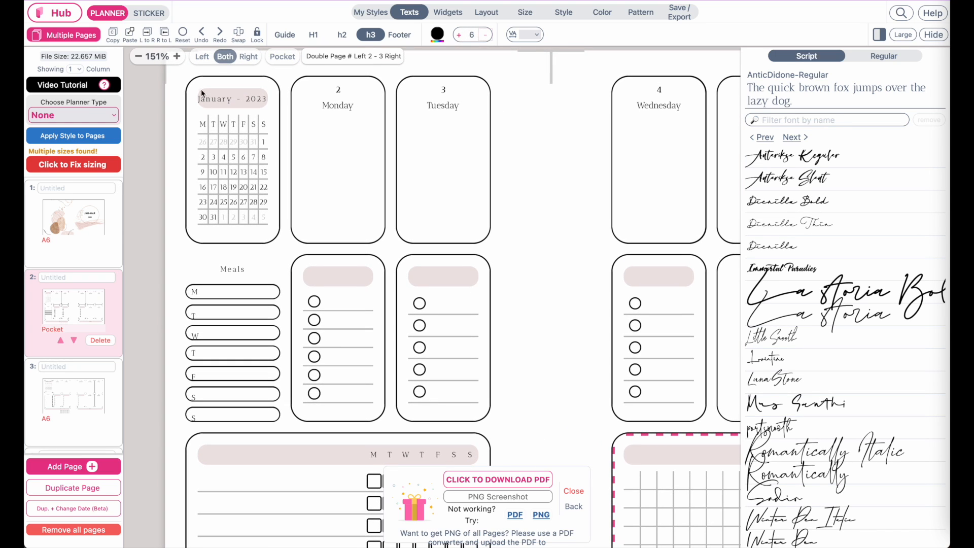
Shrink the checkbox icons of the weekday habit tracker at the bottom of the Pocket spread
left_click(161, 58)
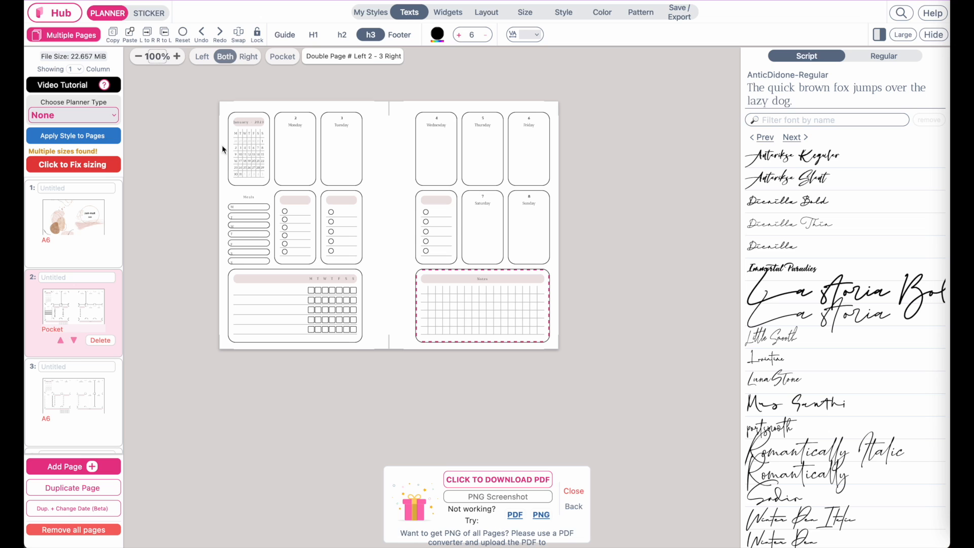
scroll(196, 159, "up", 5)
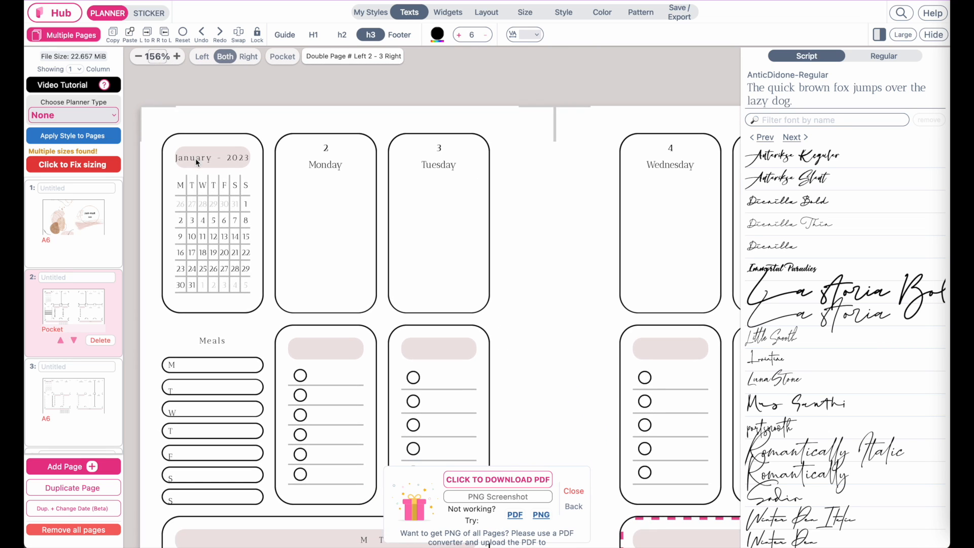
scroll(196, 159, "down", 3)
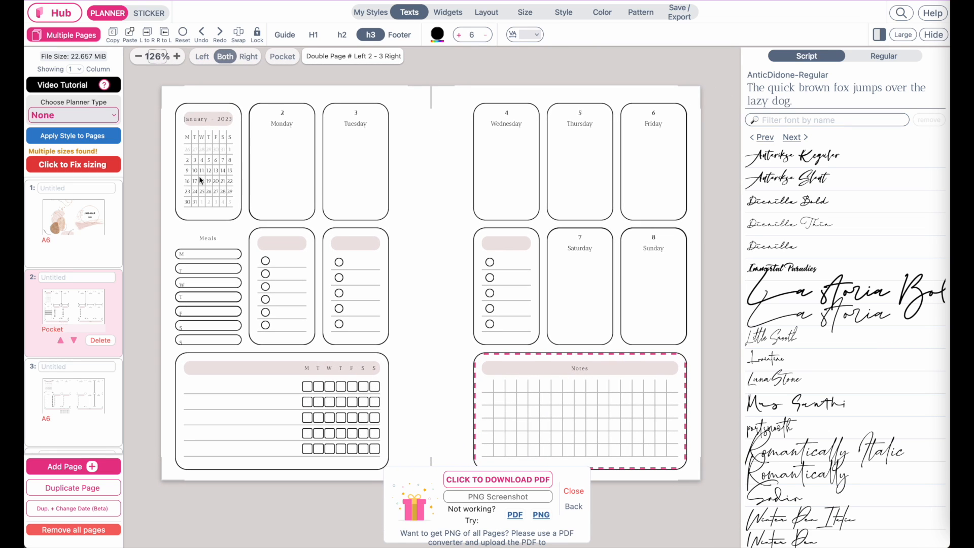
left_click(319, 379)
scroll(895, 455, "down", 6)
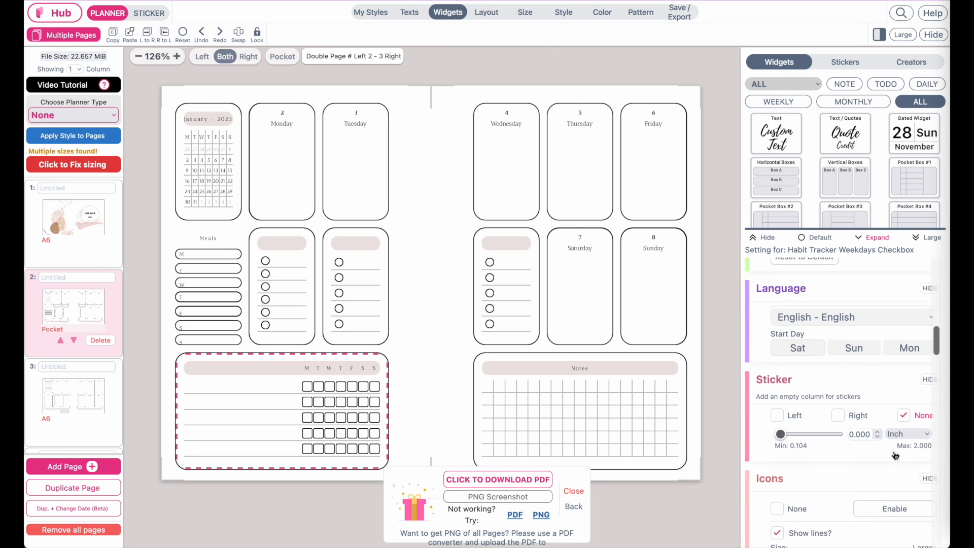
scroll(895, 456, "down", 3)
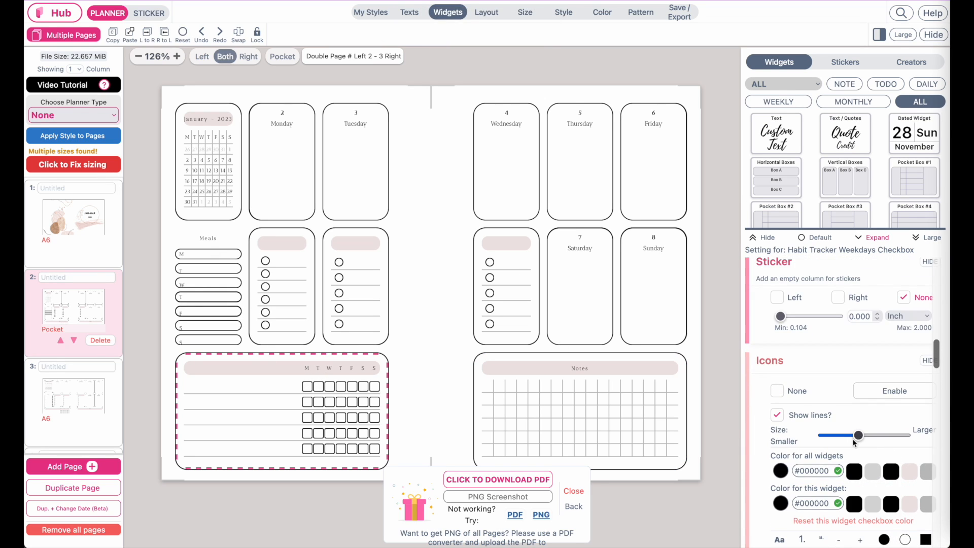
left_click_drag(854, 440, 829, 438)
left_click(672, 522)
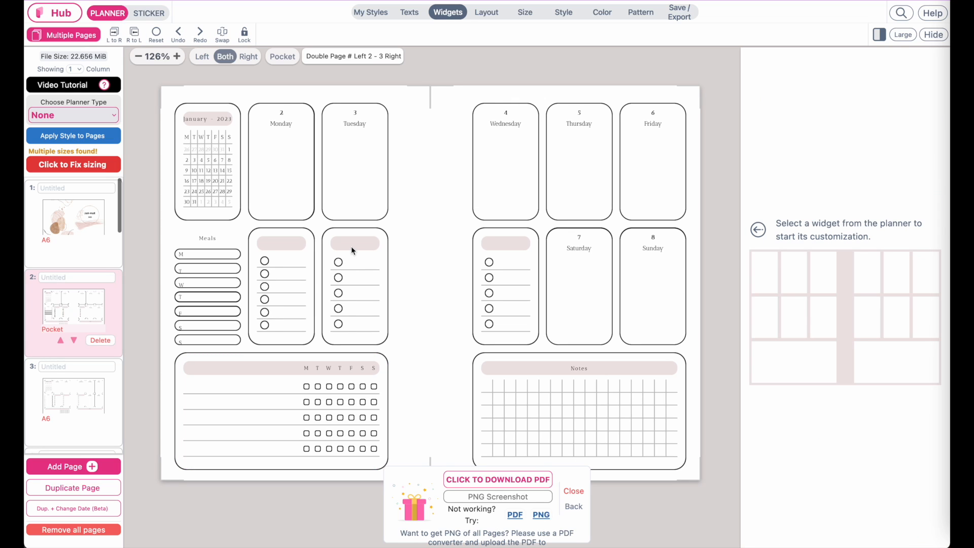
Remove the Meals header from the vertical weekday boxes below the mini calendar
scroll(351, 245, "up", 5)
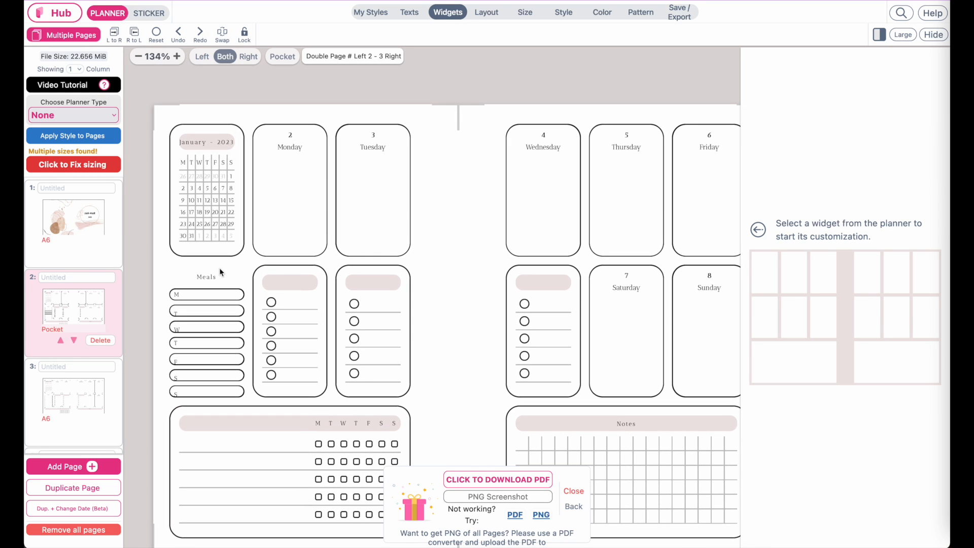
left_click(207, 277)
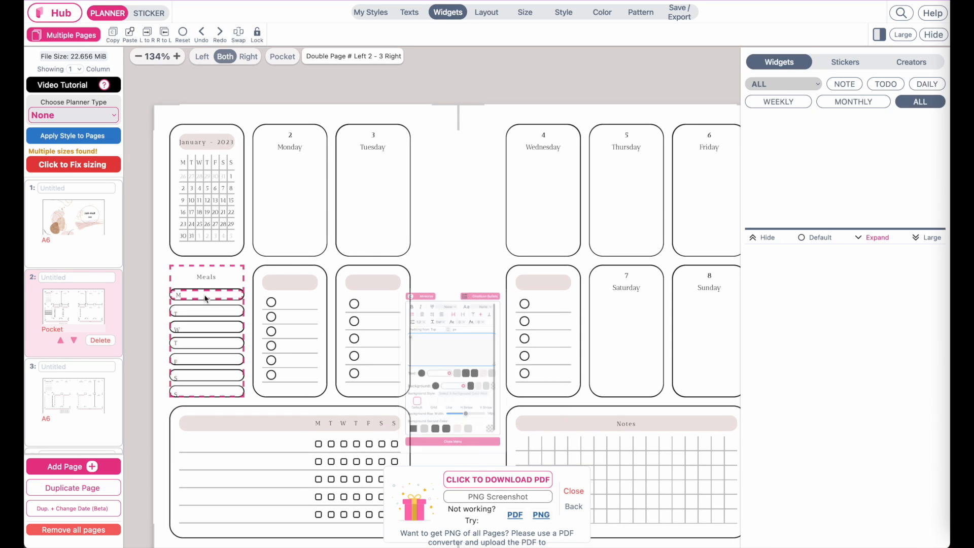
scroll(811, 481, "down", 1)
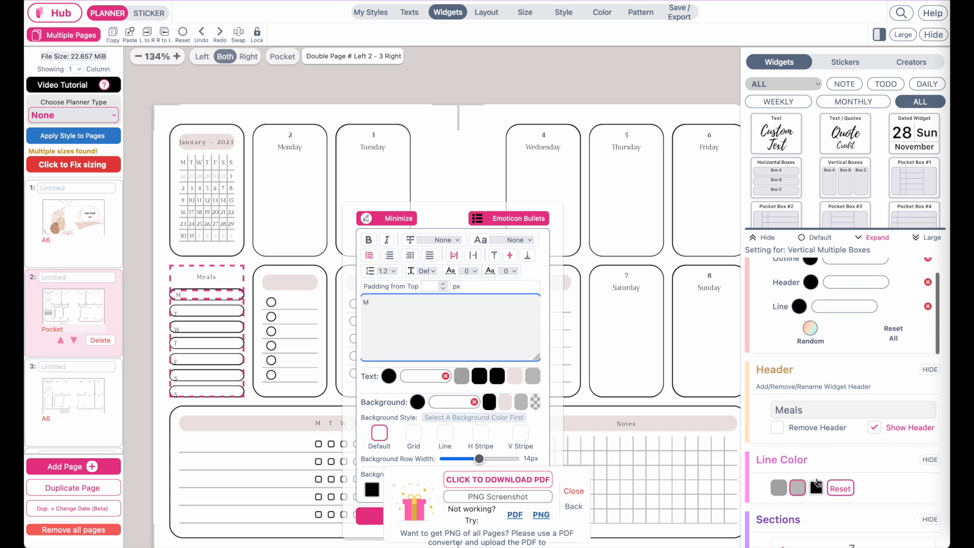
left_click(777, 429)
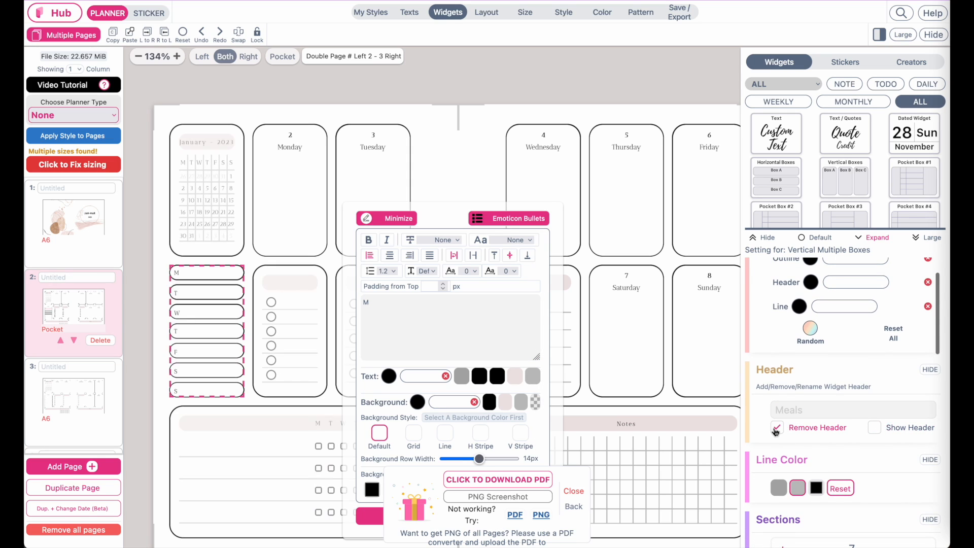
left_click(573, 491)
left_click(489, 516)
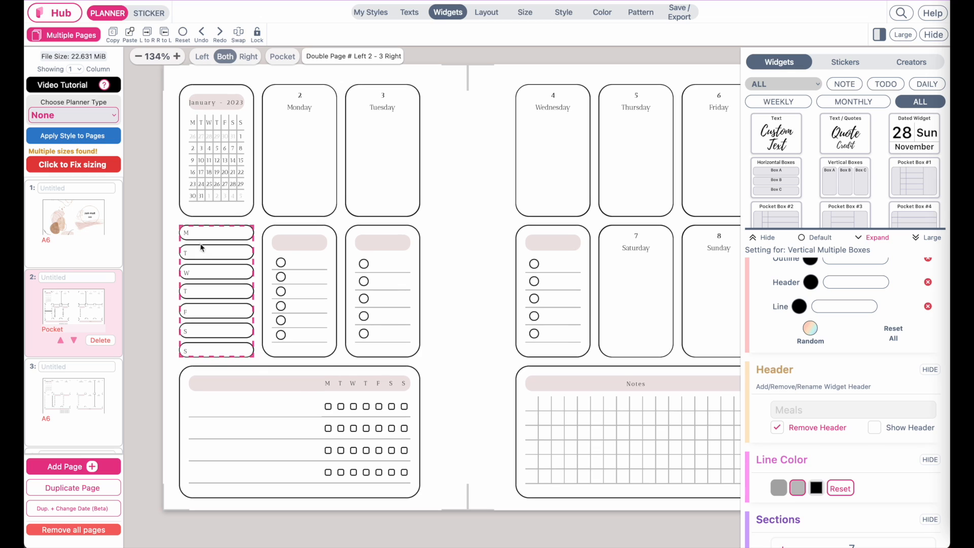
left_click(158, 321)
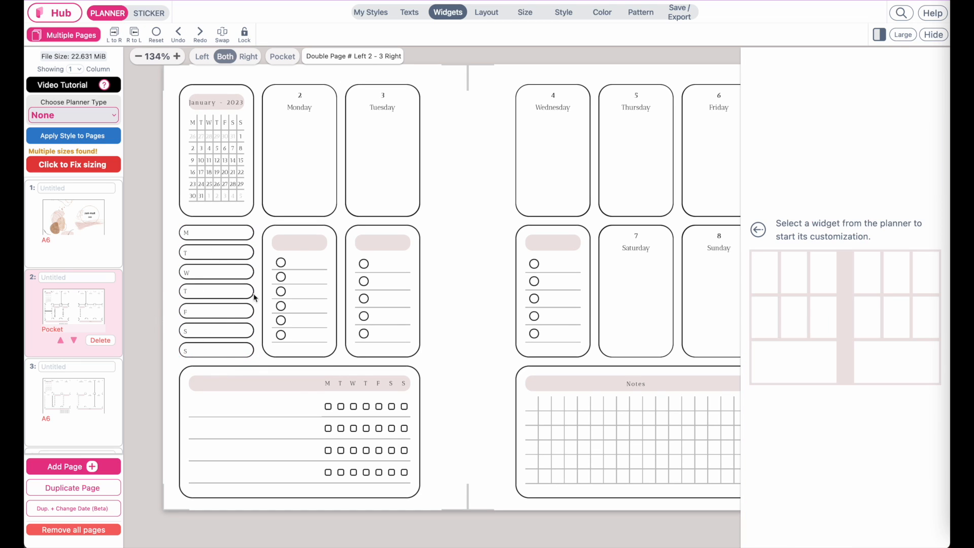
scroll(301, 296, "down", 3)
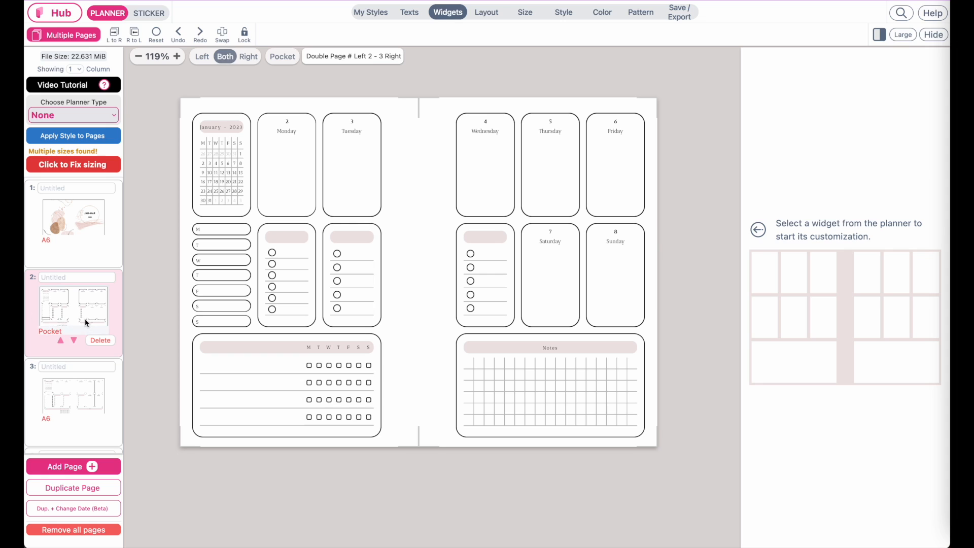
Change the Jan-Mar 2023 cover page to the Pocket planner size, 4.7x3.2 in
left_click(74, 217)
left_click(488, 17)
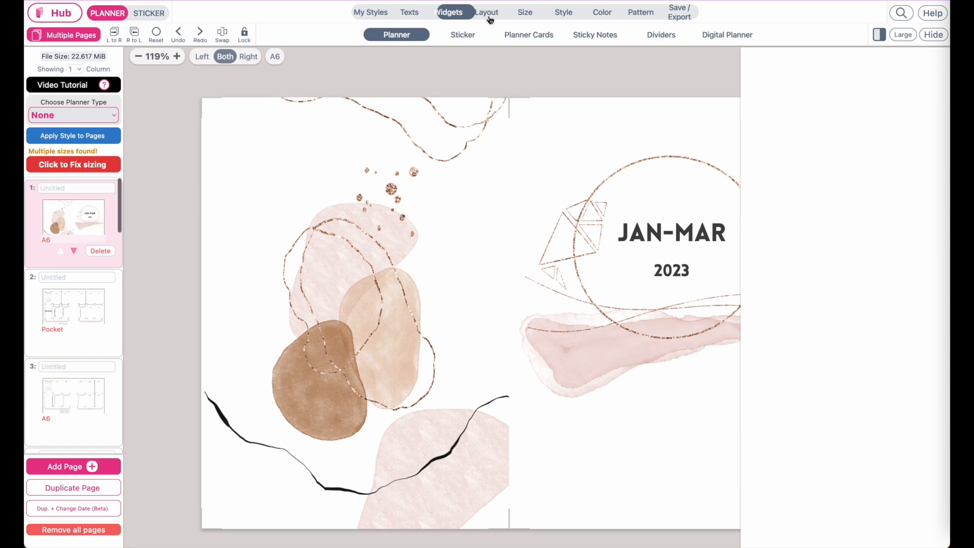
left_click(525, 19)
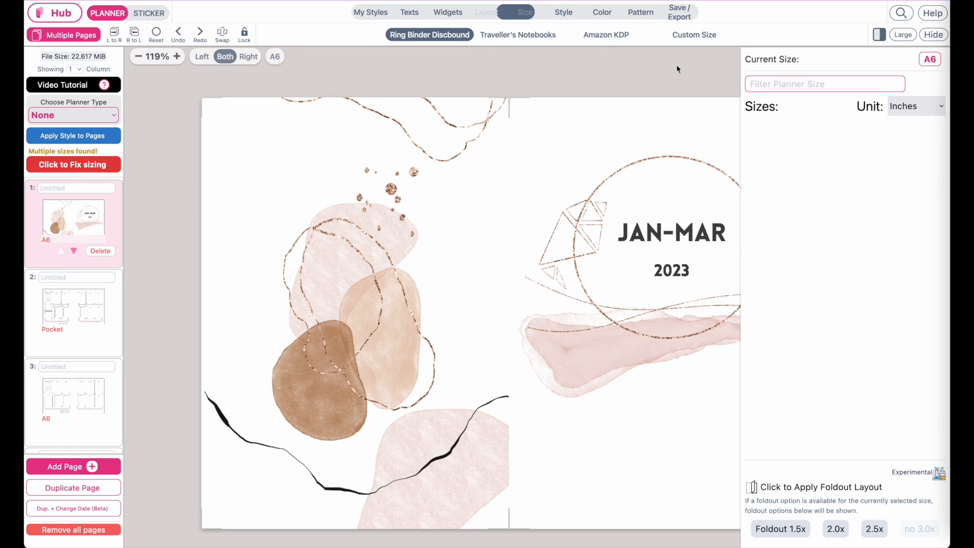
left_click(835, 83)
type("po")
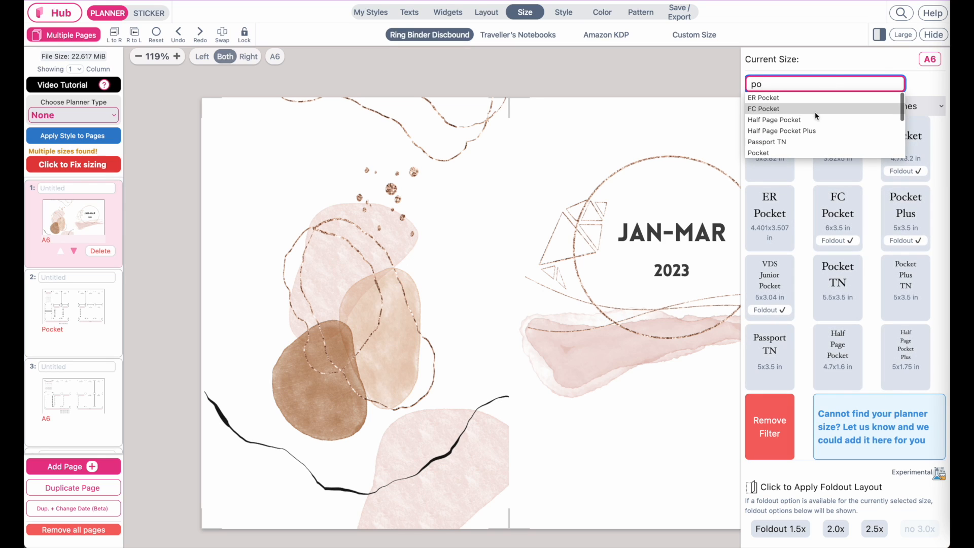
left_click(803, 152)
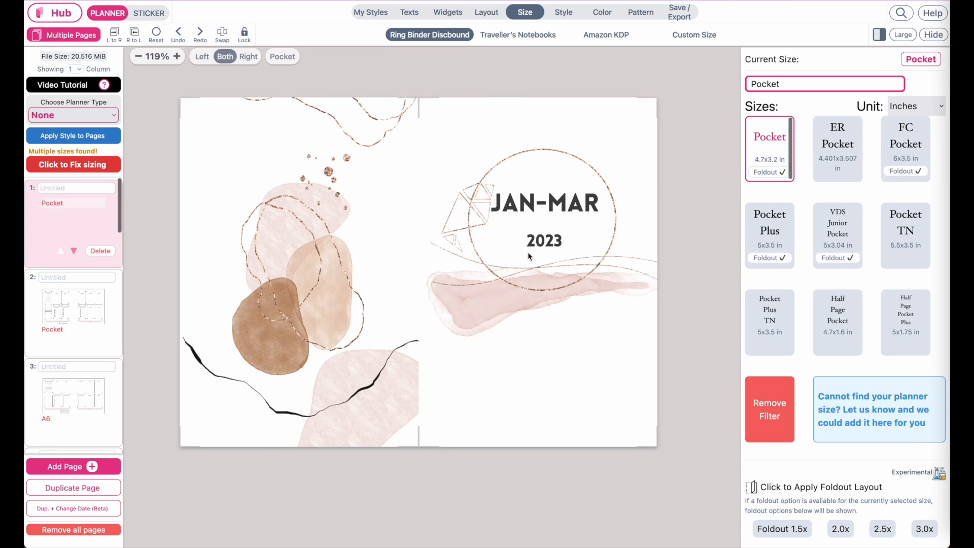
Reduce the font size of the cover's Jan-Mar 2023 title text to 25
left_click(136, 15)
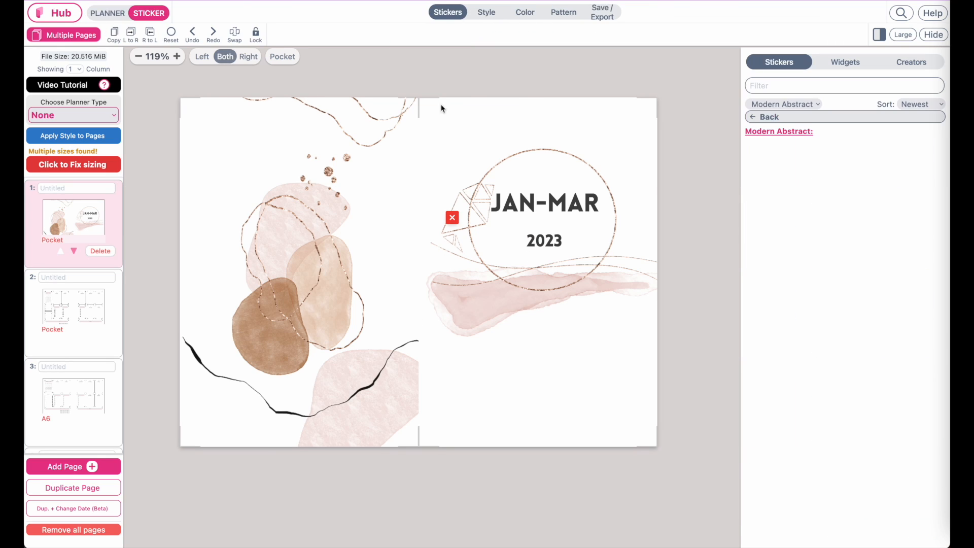
left_click(583, 223)
left_click(487, 36)
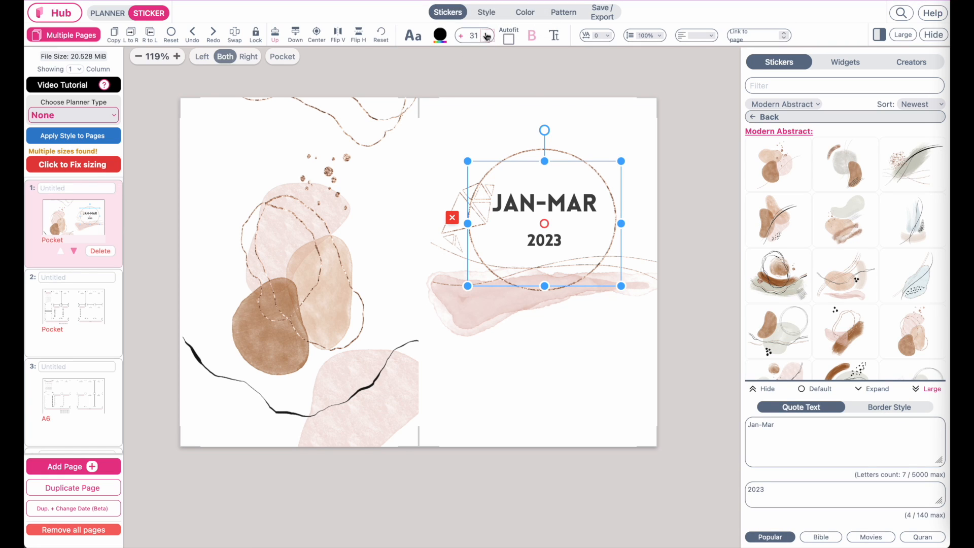
left_click(488, 36)
left_click(487, 36)
left_click(487, 36)
left_click(487, 36)
left_click(487, 36)
left_click(487, 36)
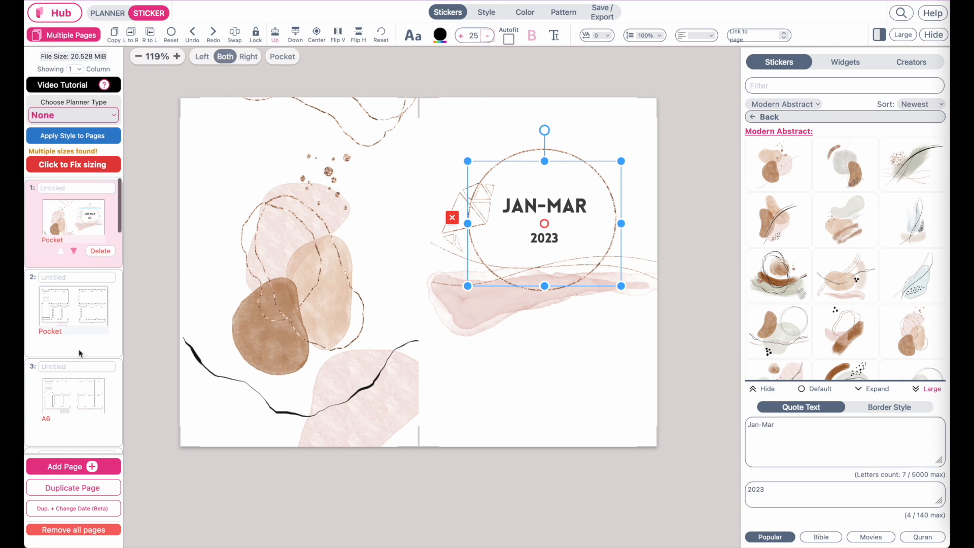
Delete all the remaining A6 weekly pages, 3 through 14, keeping only the Pocket cover and first weekly spread
left_click(59, 329)
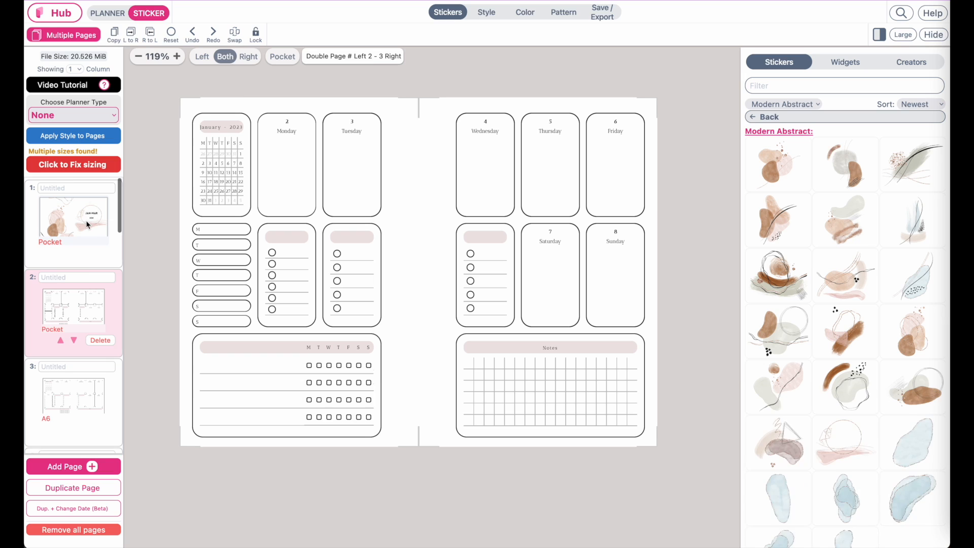
left_click(88, 225)
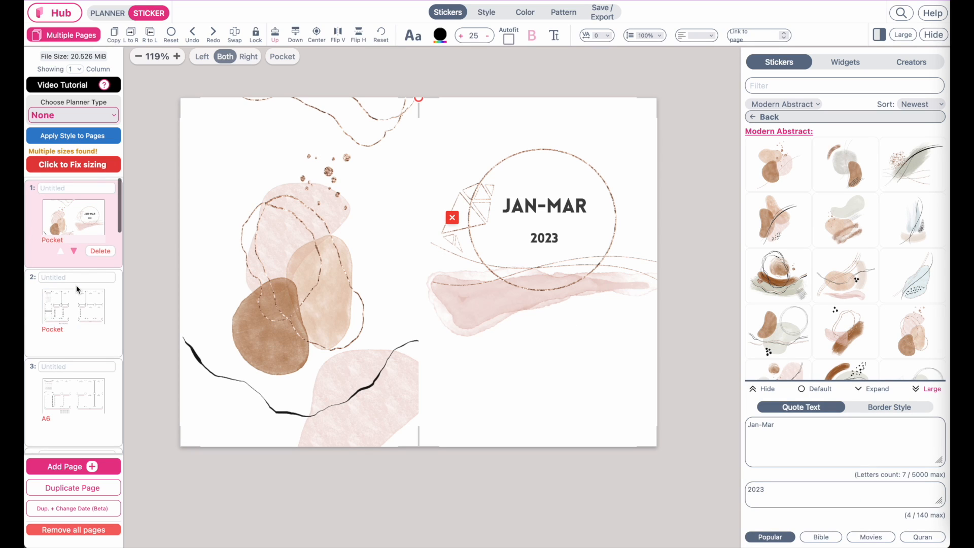
left_click(75, 306)
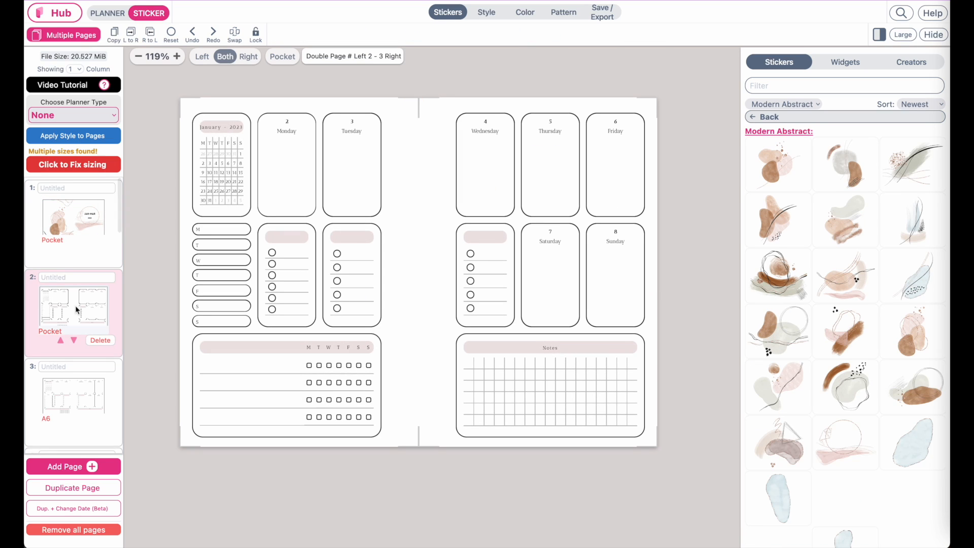
scroll(75, 306, "down", 3)
scroll(76, 305, "down", 1)
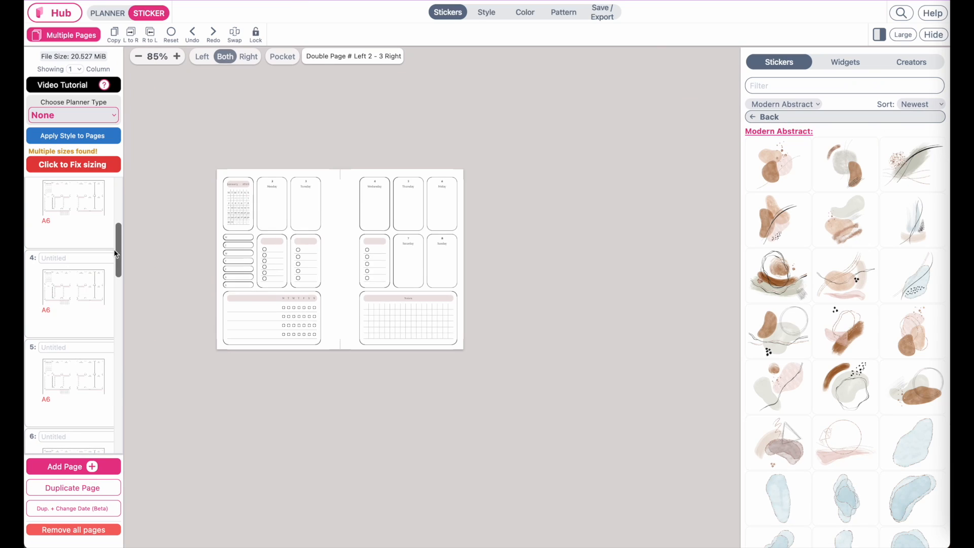
scroll(65, 356, "down", 10)
left_click(65, 411)
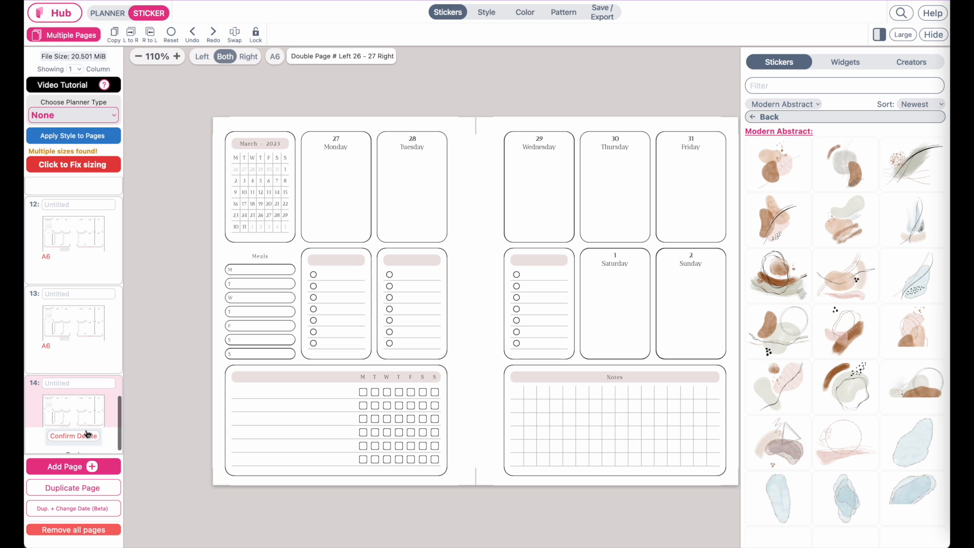
left_click(100, 437)
left_click(100, 436)
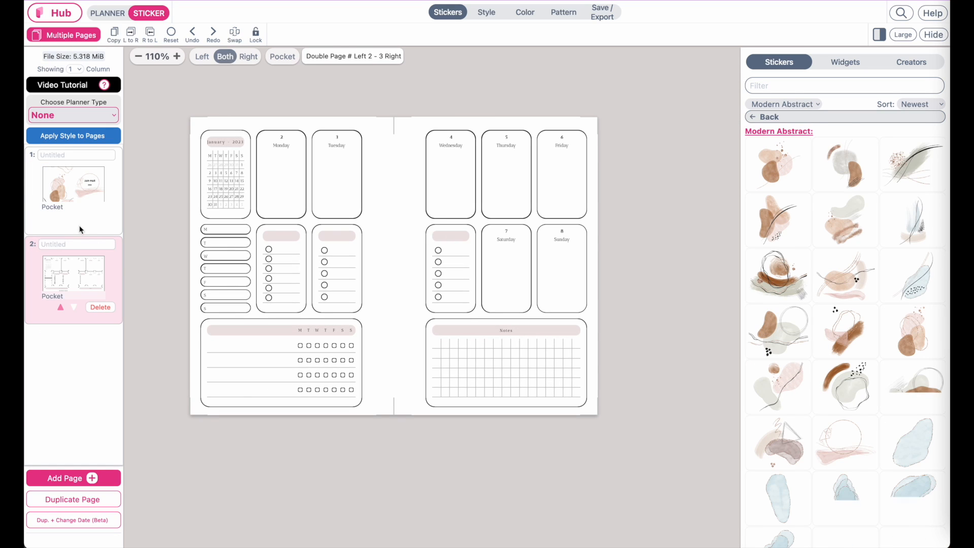
Duplicate the Pocket weekly spread with changed dates, week by week, up to page 14 for the week of March 27, 2023
left_click(88, 185)
left_click(69, 259)
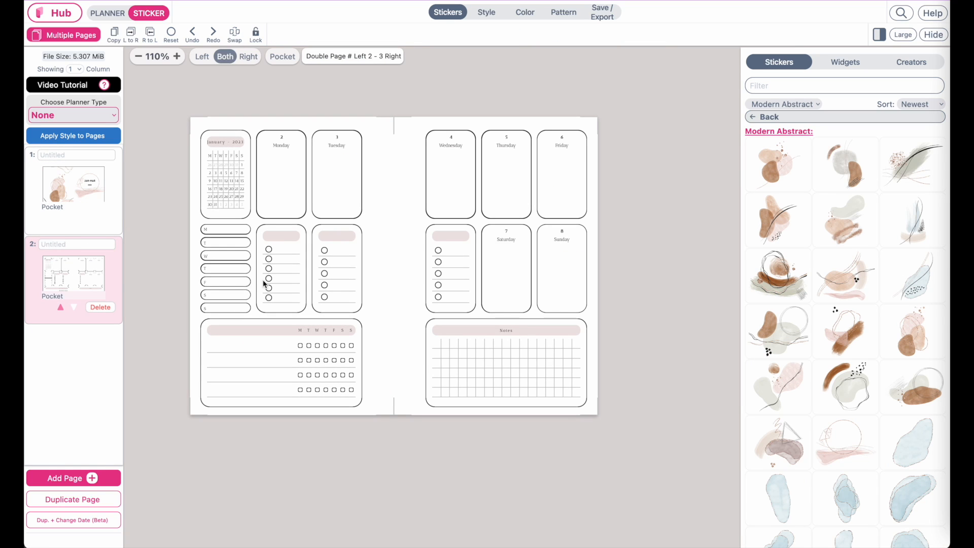
scroll(264, 283, "up", 1)
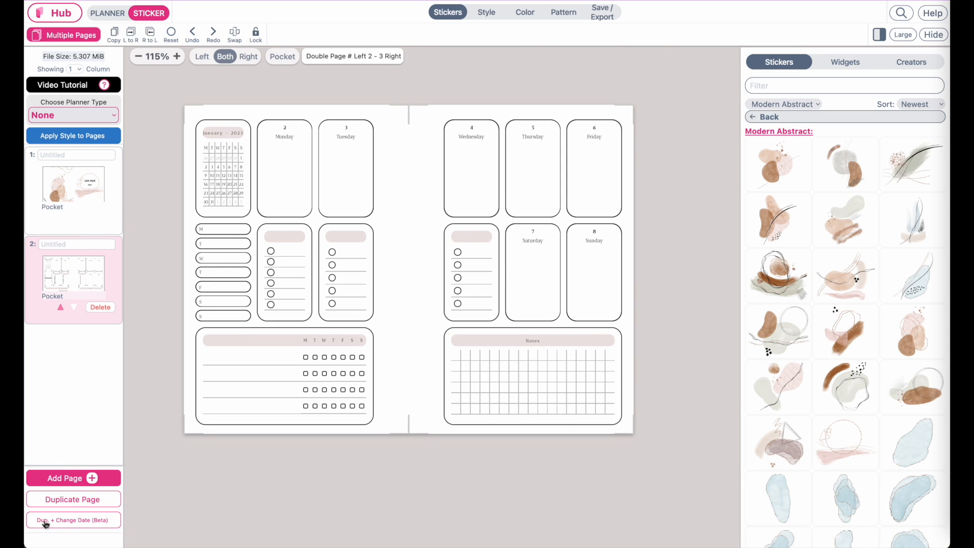
left_click(97, 526)
left_click(88, 512)
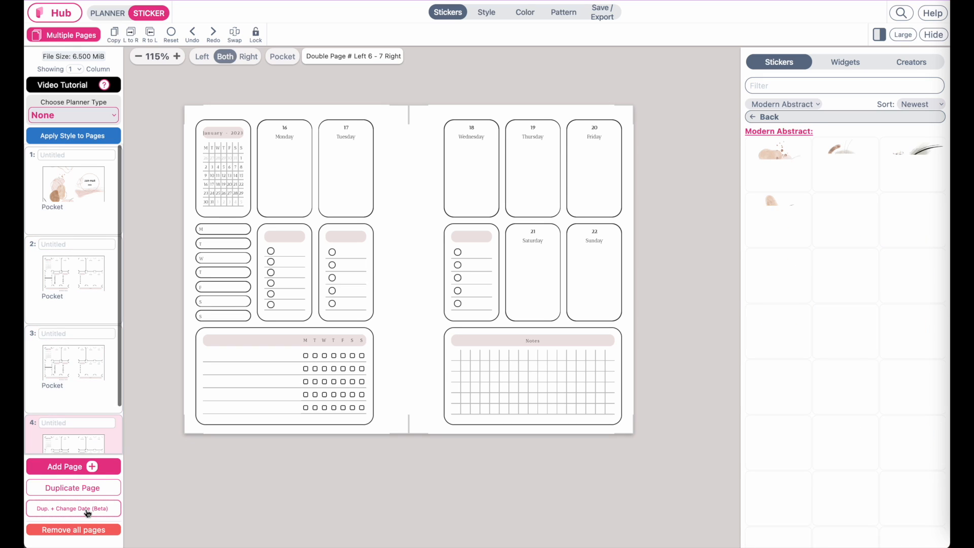
left_click(88, 510)
left_click(89, 510)
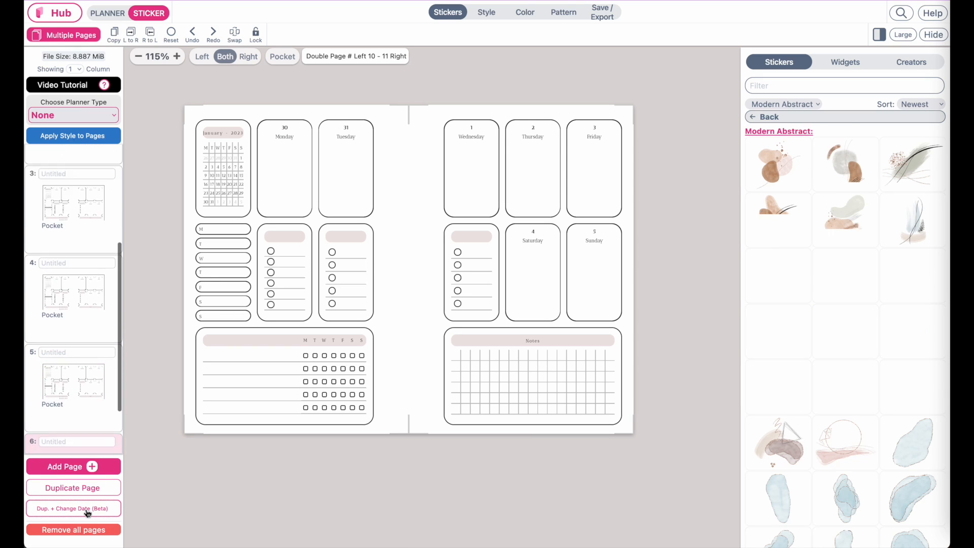
left_click(87, 512)
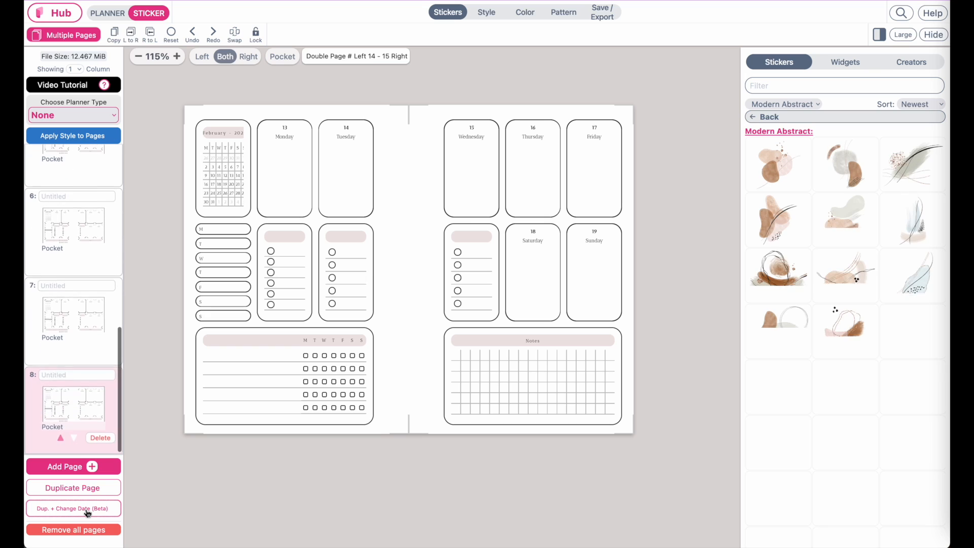
left_click(88, 512)
left_click(88, 513)
left_click(88, 513)
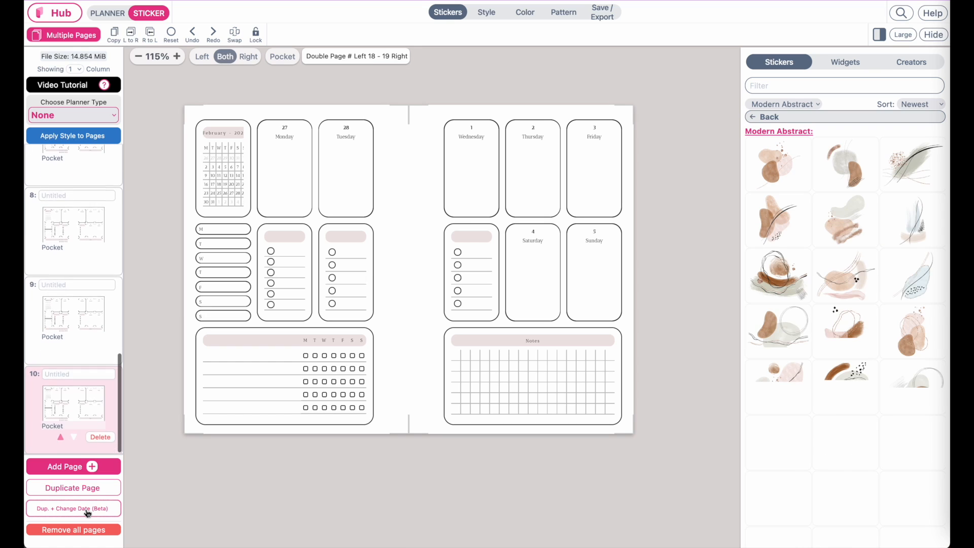
left_click(87, 513)
left_click(87, 513)
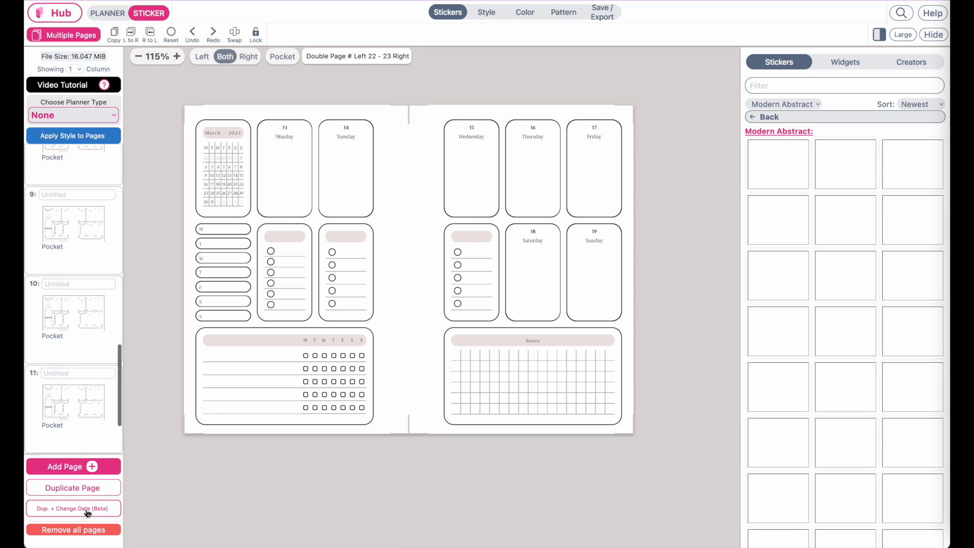
left_click(88, 512)
left_click(88, 513)
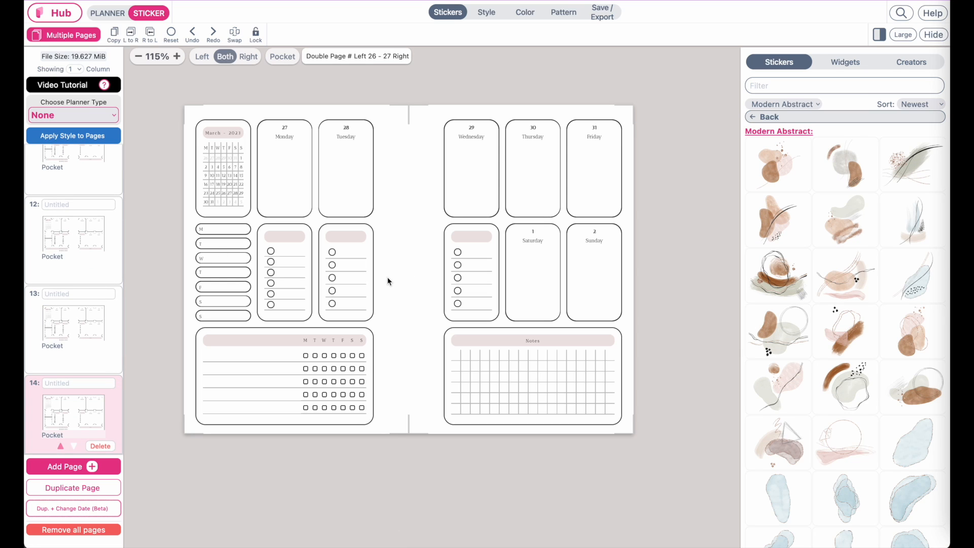
scroll(388, 277, "up", 3)
scroll(388, 279, "right", 1)
scroll(387, 279, "up", 1)
scroll(387, 279, "left", 1)
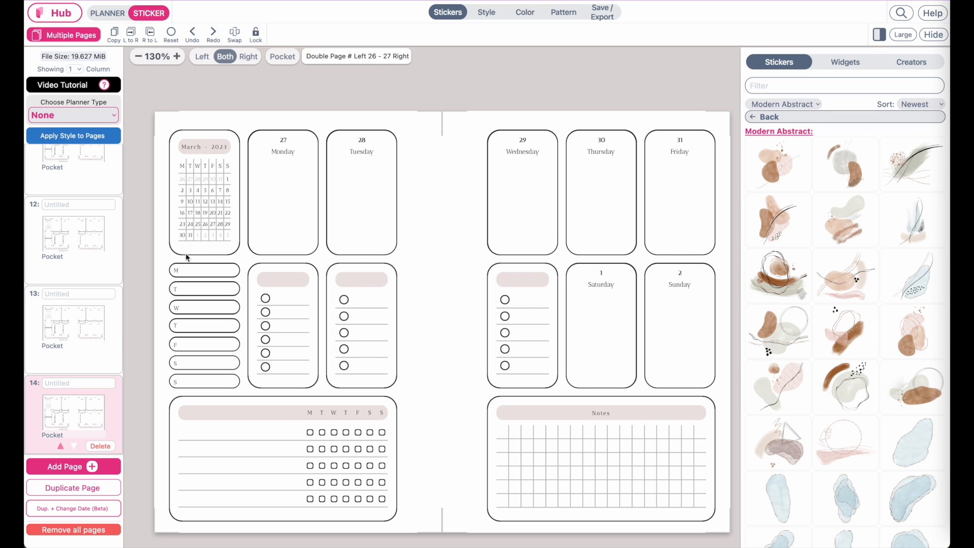
Configure the PDF export of all pages for US Letter paper with the Quadruple Running Number layout
scroll(530, 371, "down", 5)
scroll(530, 371, "up", 3)
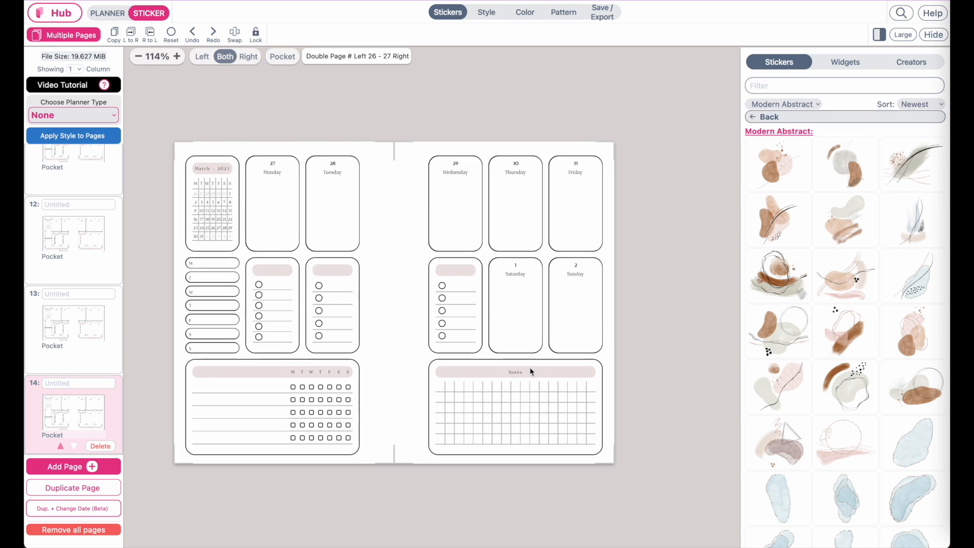
left_click(612, 11)
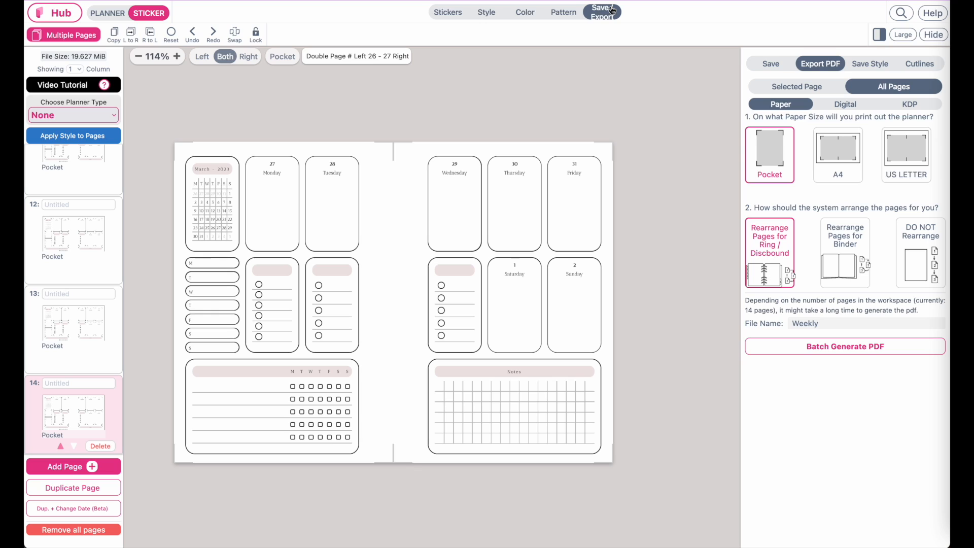
left_click(911, 152)
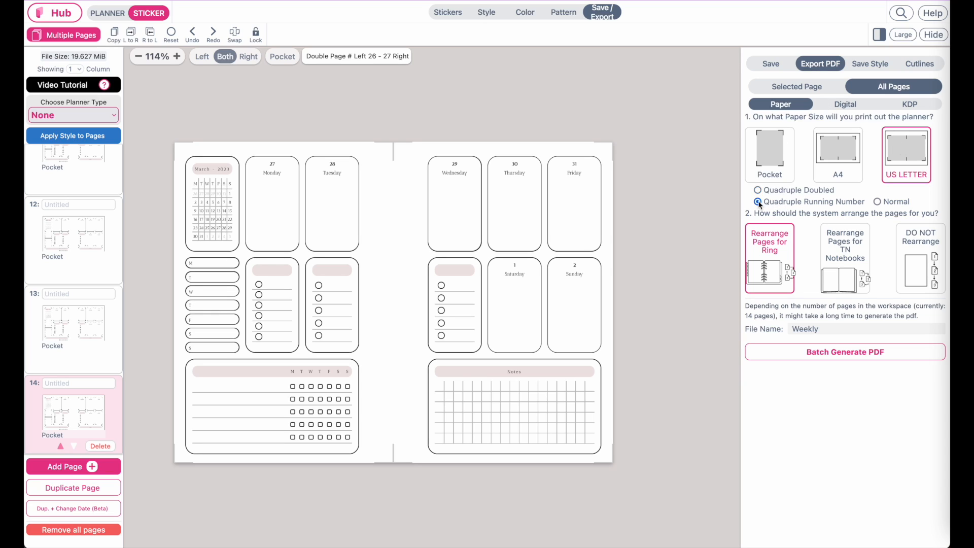
left_click(780, 201)
left_click(795, 202)
scroll(540, 314, "left", 1)
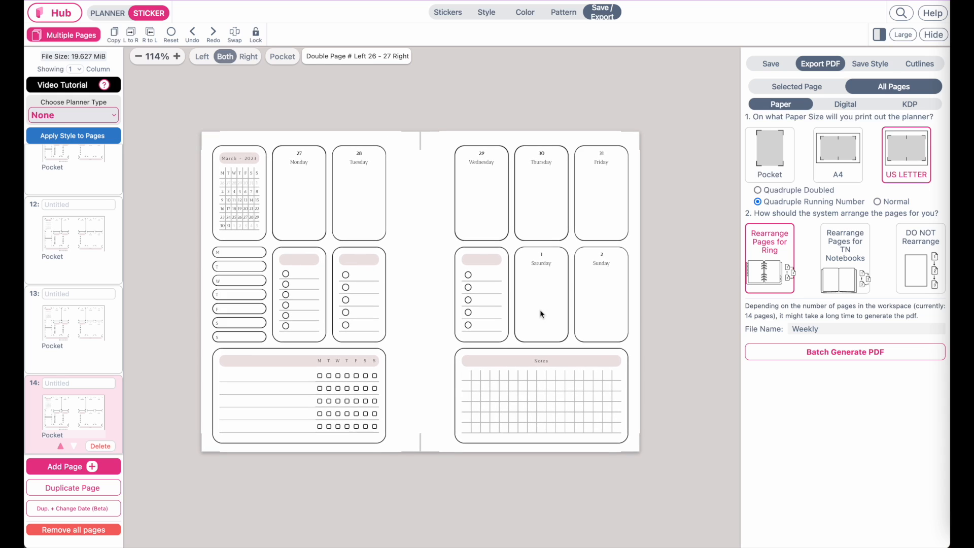
scroll(542, 313, "up", 3)
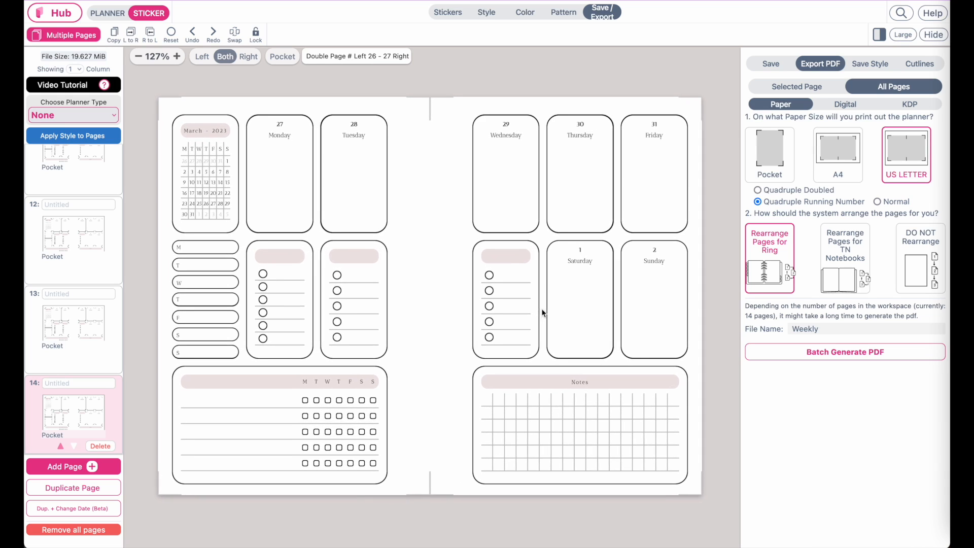
scroll(542, 313, "down", 1)
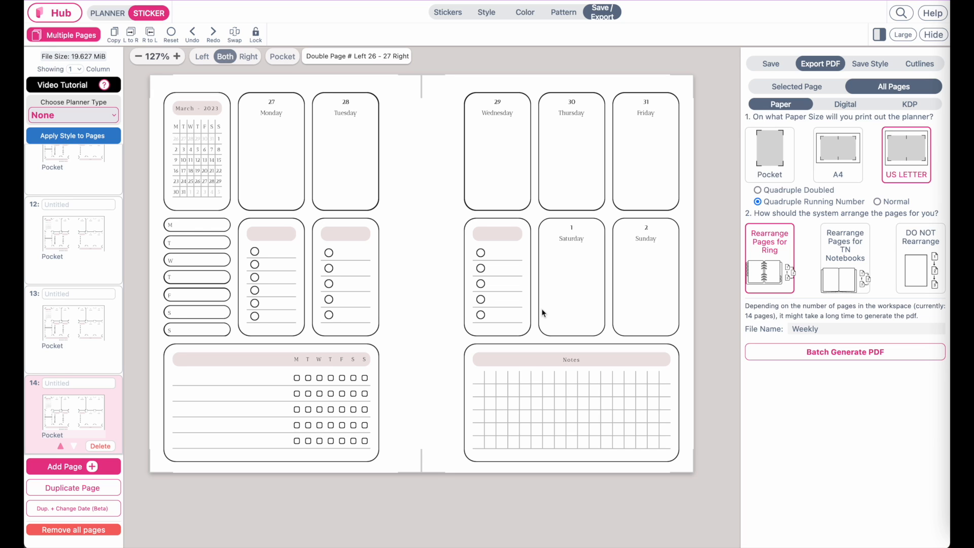
scroll(542, 313, "up", 1)
scroll(542, 313, "left", 1)
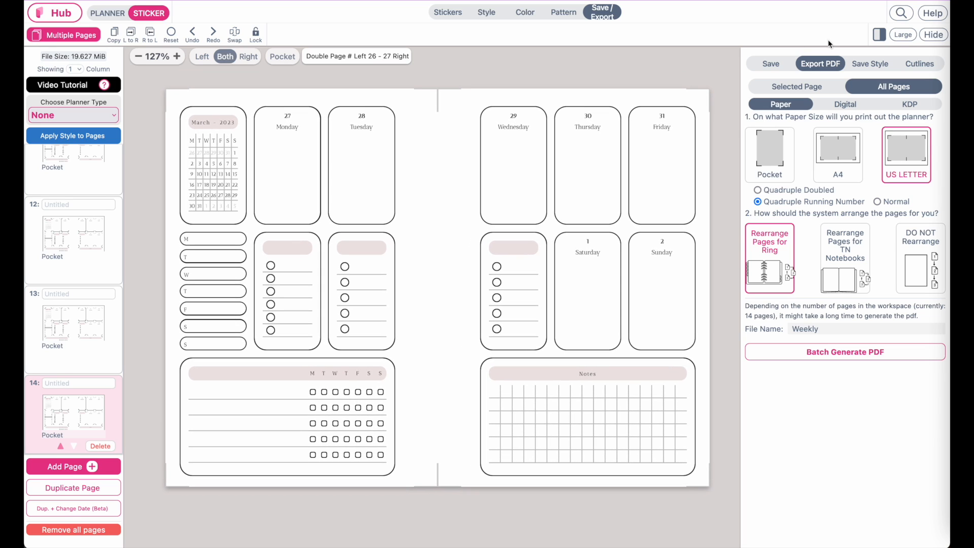